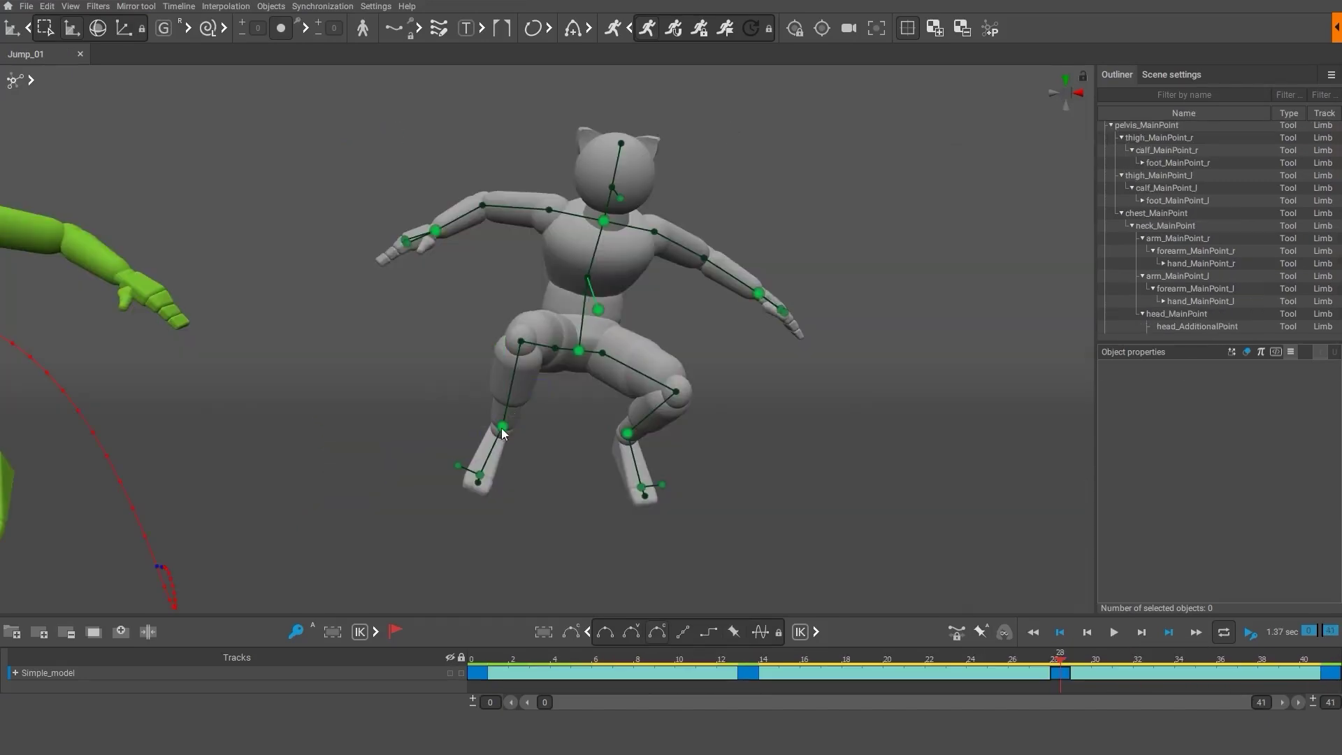
pyautogui.click(513, 392)
pyautogui.click(629, 433)
pyautogui.moveTo(771, 344); pyautogui.dragTo(772, 270, button='right')
pyautogui.click(738, 373)
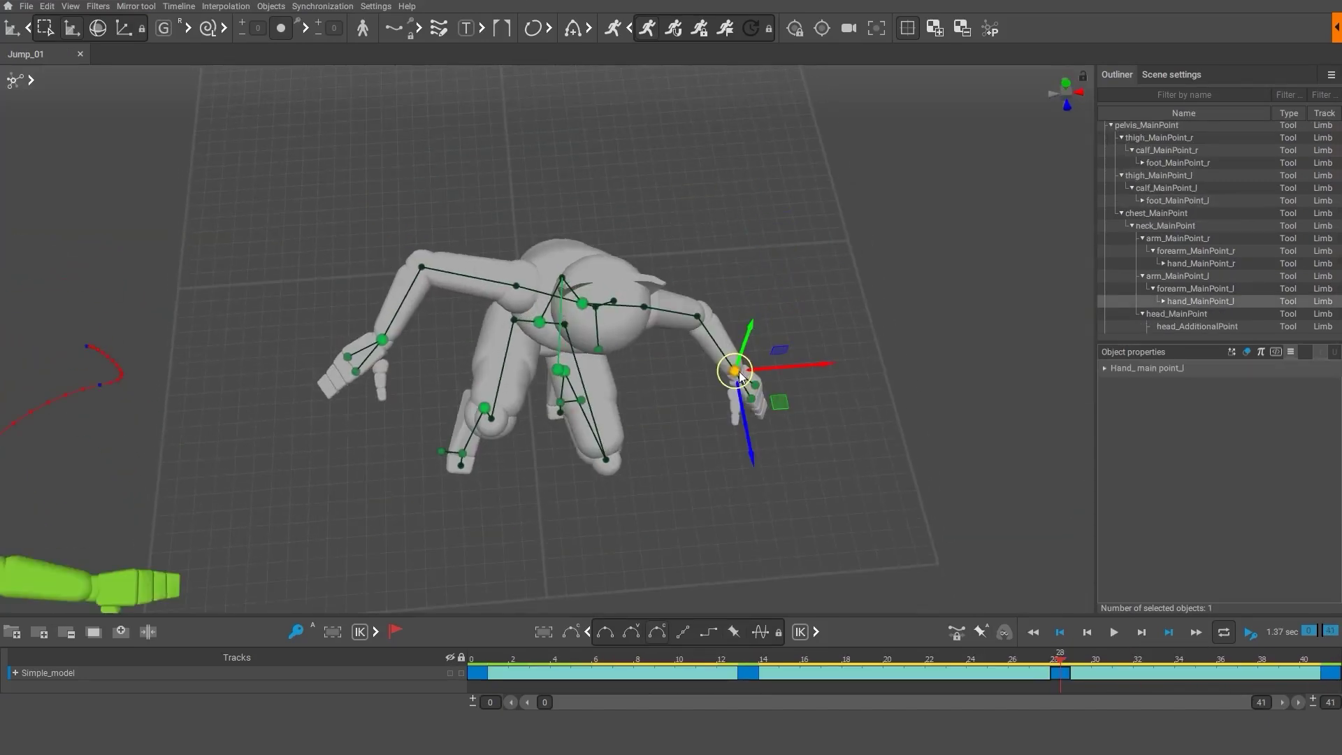
pyautogui.click(370, 366)
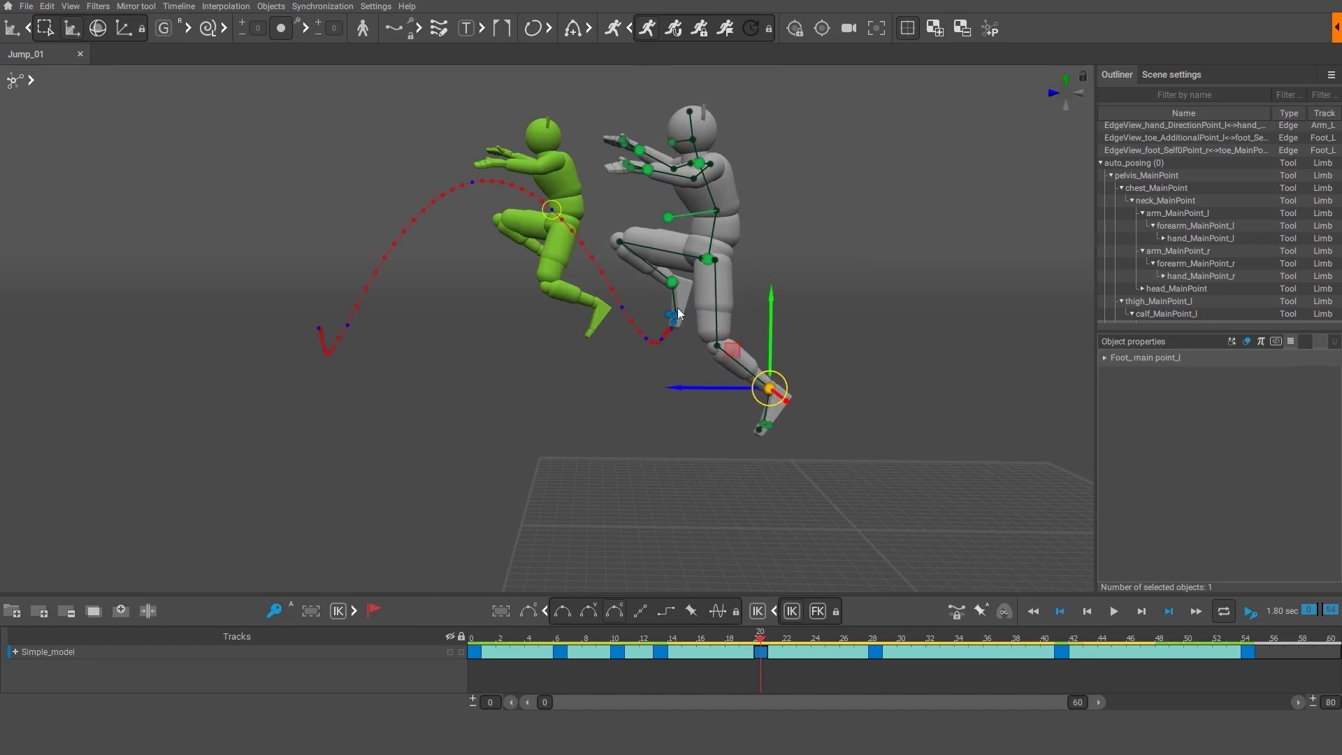
pyautogui.click(669, 309)
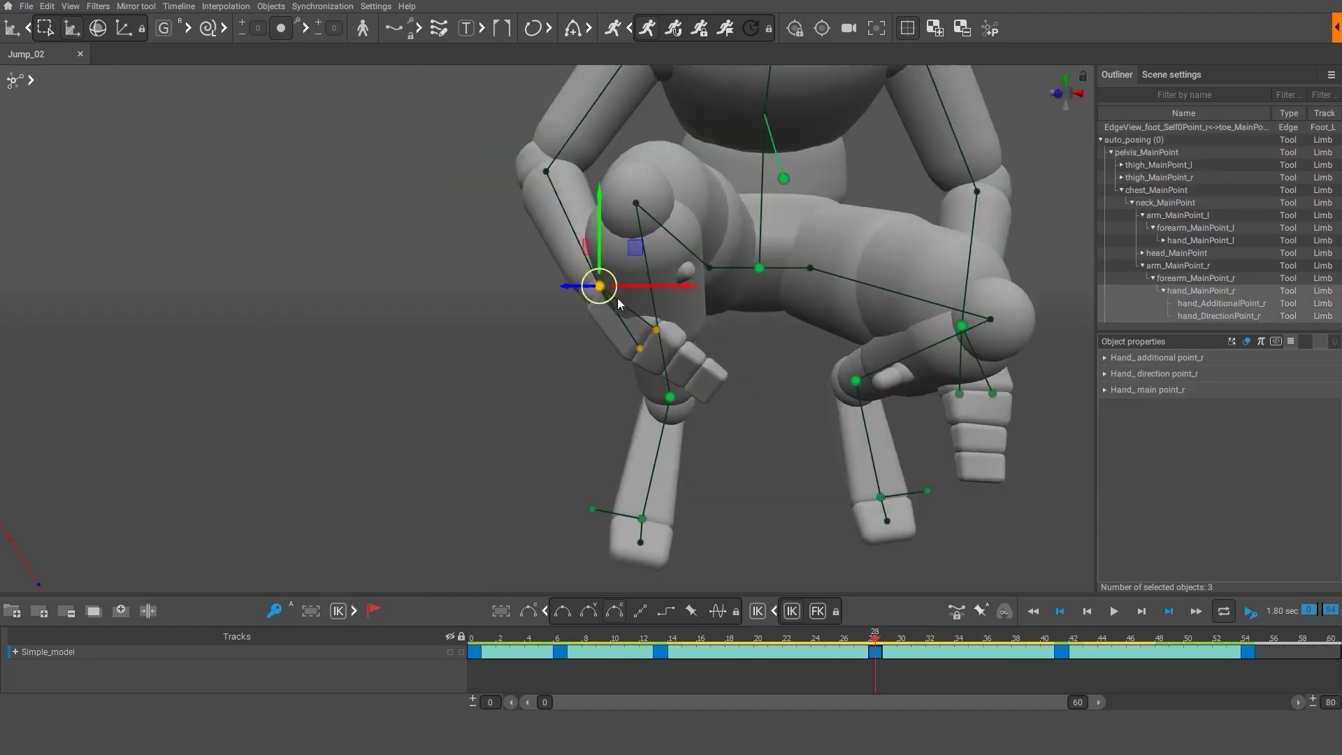
pyautogui.click(684, 381)
pyautogui.click(810, 360)
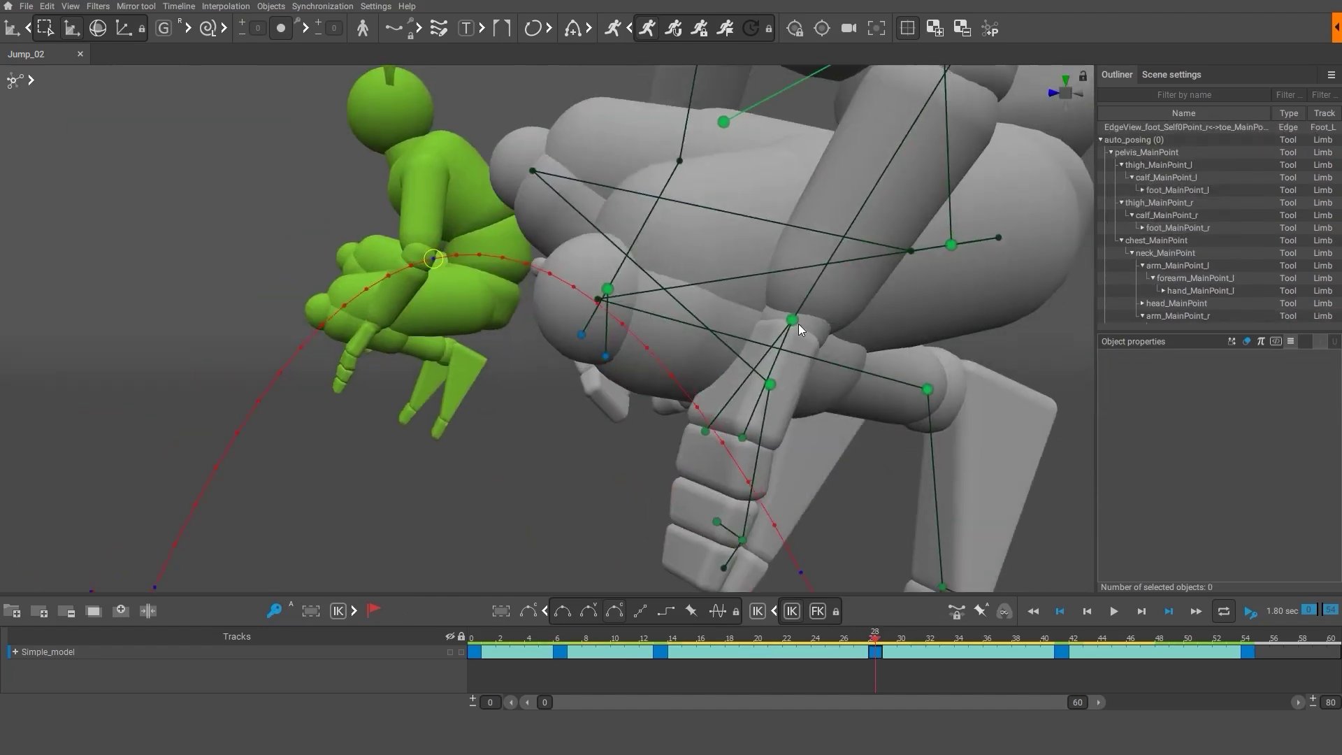
pyautogui.click(794, 320)
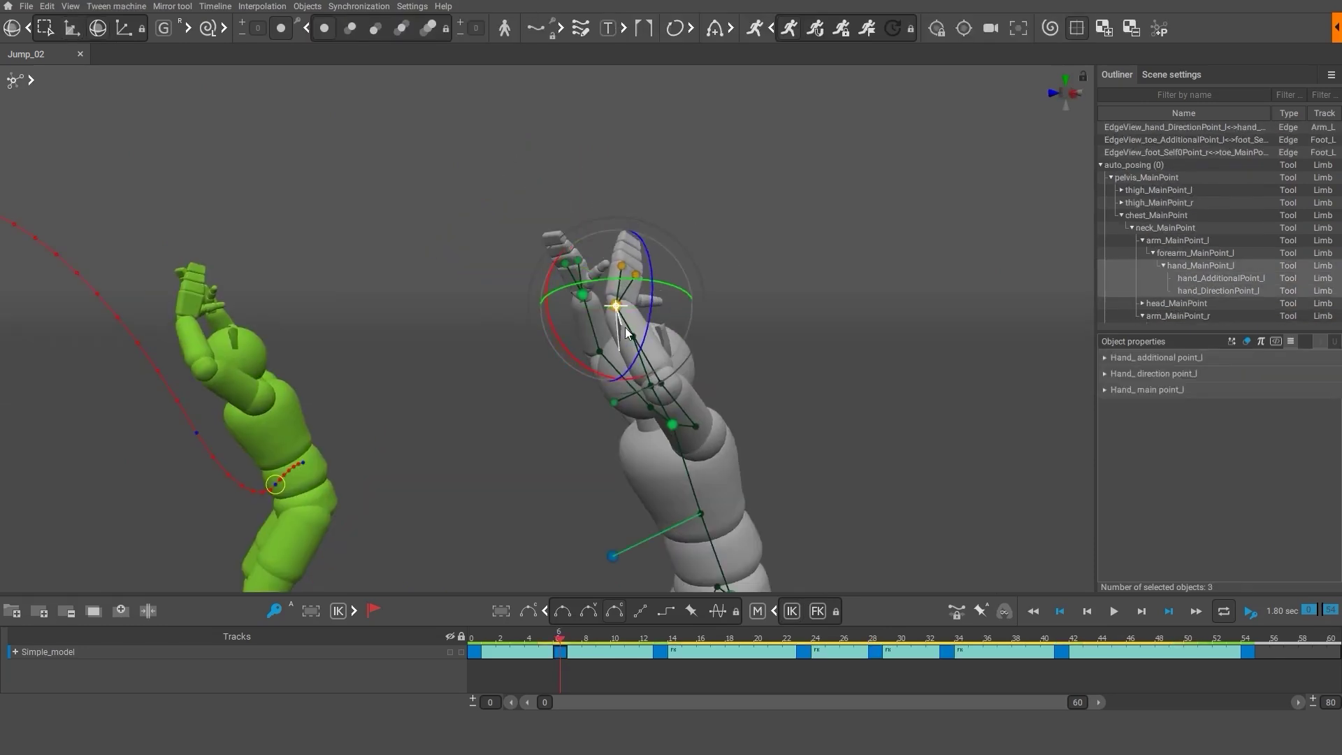
pyautogui.click(583, 294)
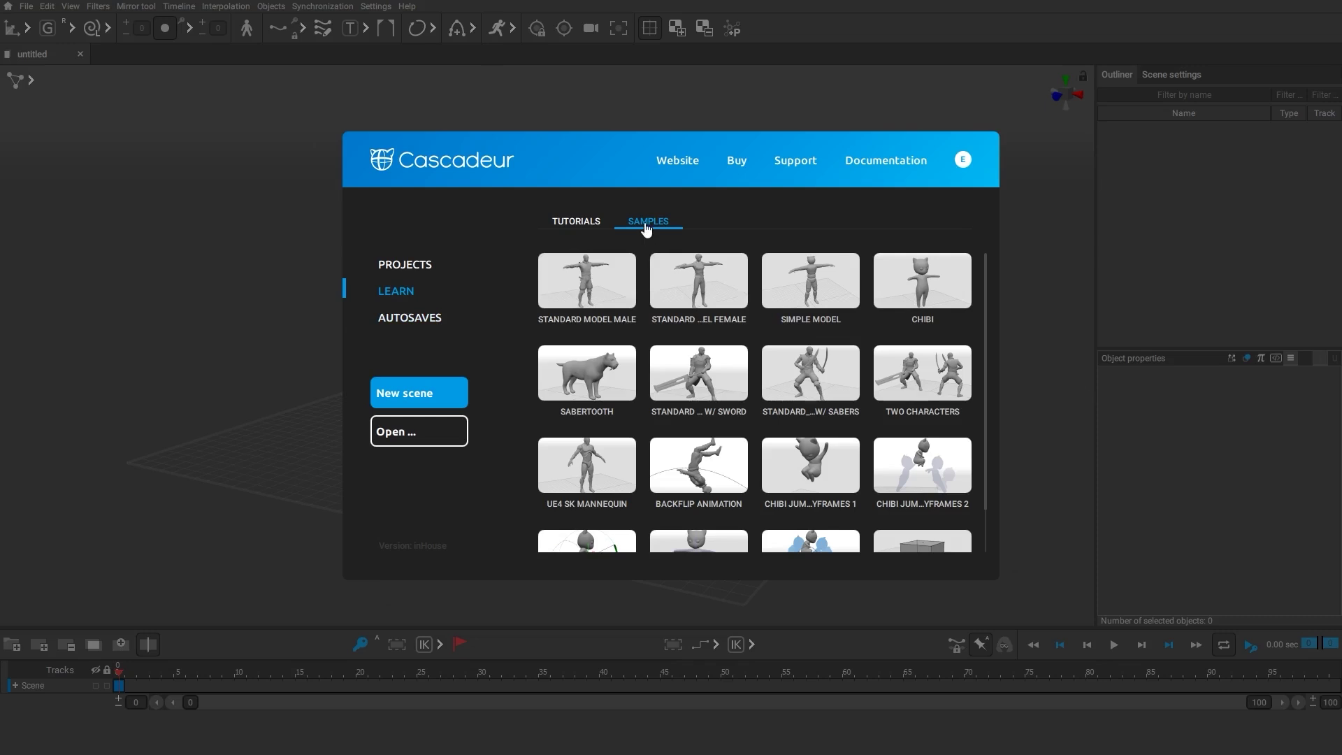
# Open the Simple Model sample scene.
pyautogui.click(814, 300)
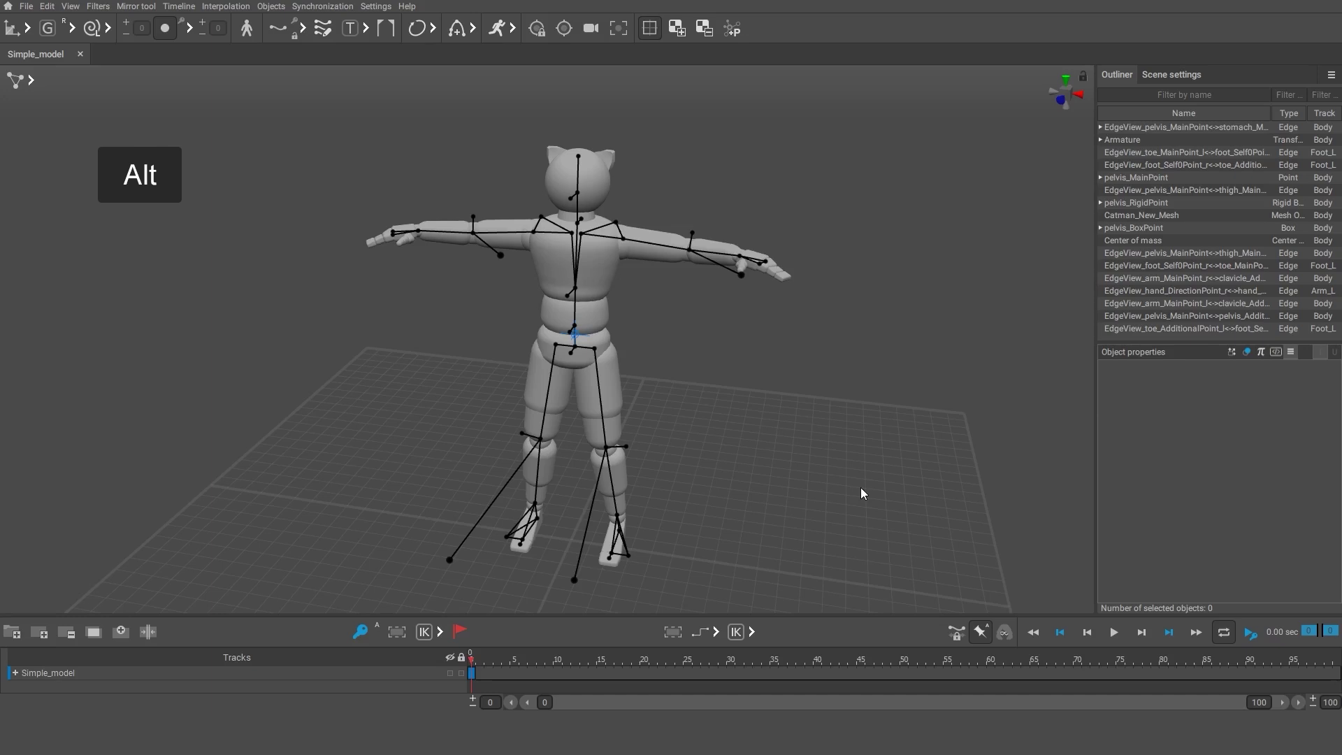
pyautogui.keyDown('alt'); pyautogui.moveTo(861, 488); pyautogui.dragTo(822, 498); pyautogui.keyUp('alt')
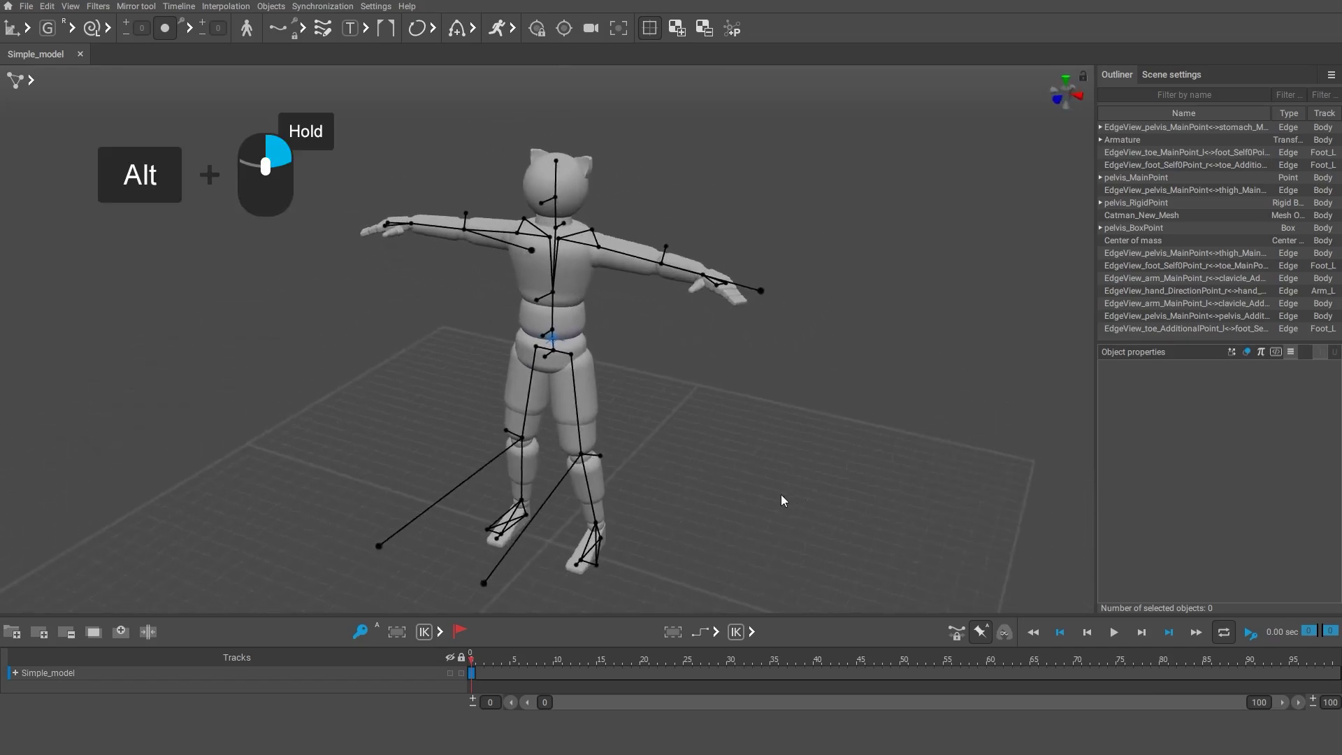
pyautogui.keyDown('alt'); pyautogui.moveTo(769, 496); pyautogui.dragTo(1340, 546, button='right'); pyautogui.keyUp('alt')
pyautogui.keyDown('alt'); pyautogui.moveTo(867, 500); pyautogui.dragTo(686, 547, button='right'); pyautogui.keyUp('alt')
pyautogui.moveTo(673, 540)
pyautogui.keyDown('alt'); pyautogui.mouseDown(button='middle')
pyautogui.moveTo(1054, 557)
pyautogui.moveTo(404, 545)
pyautogui.moveTo(541, 326)
pyautogui.moveTo(875, 515)
pyautogui.moveTo(627, 623)
pyautogui.moveTo(639, 512)
pyautogui.moveTo(681, 539)
pyautogui.mouseUp(button='middle'); pyautogui.keyUp('alt')
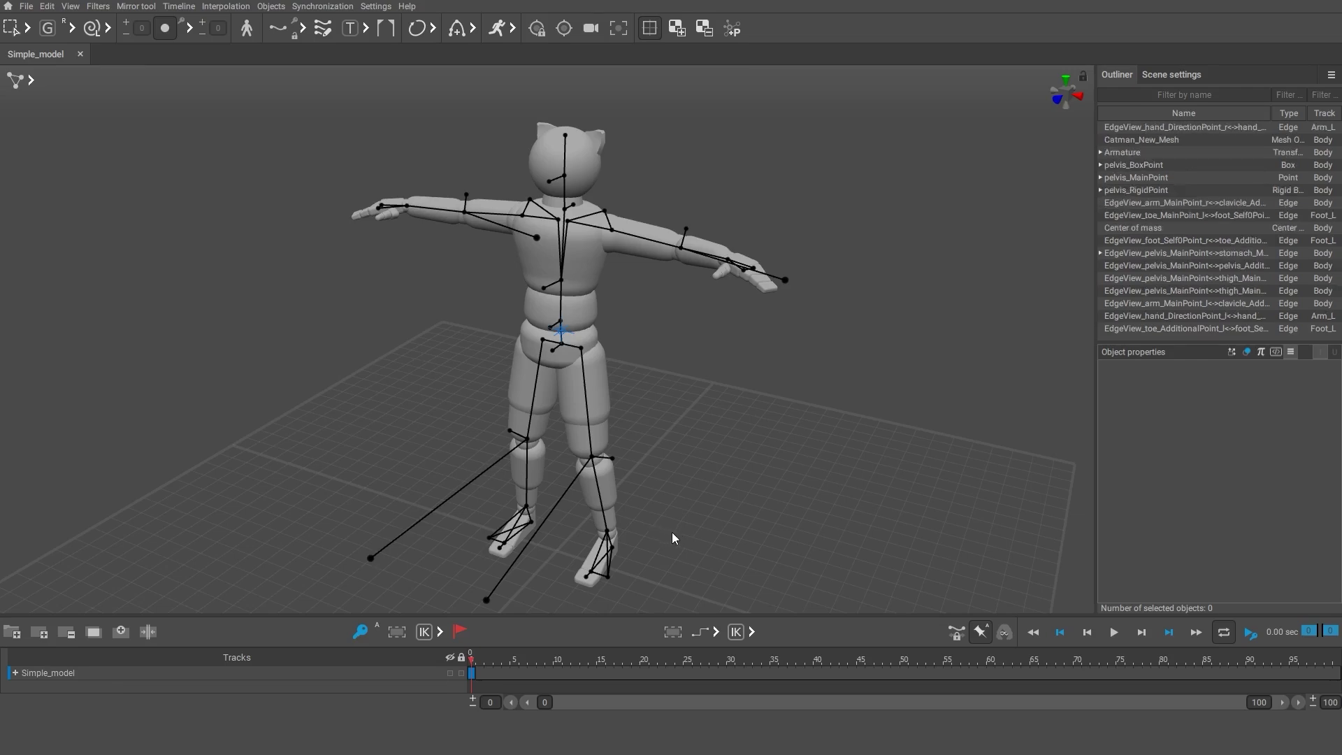
# Switch the rig to AutoPosing mode and move the pelvis main point down, back and sideways into a crouch.
pyautogui.click(736, 31)
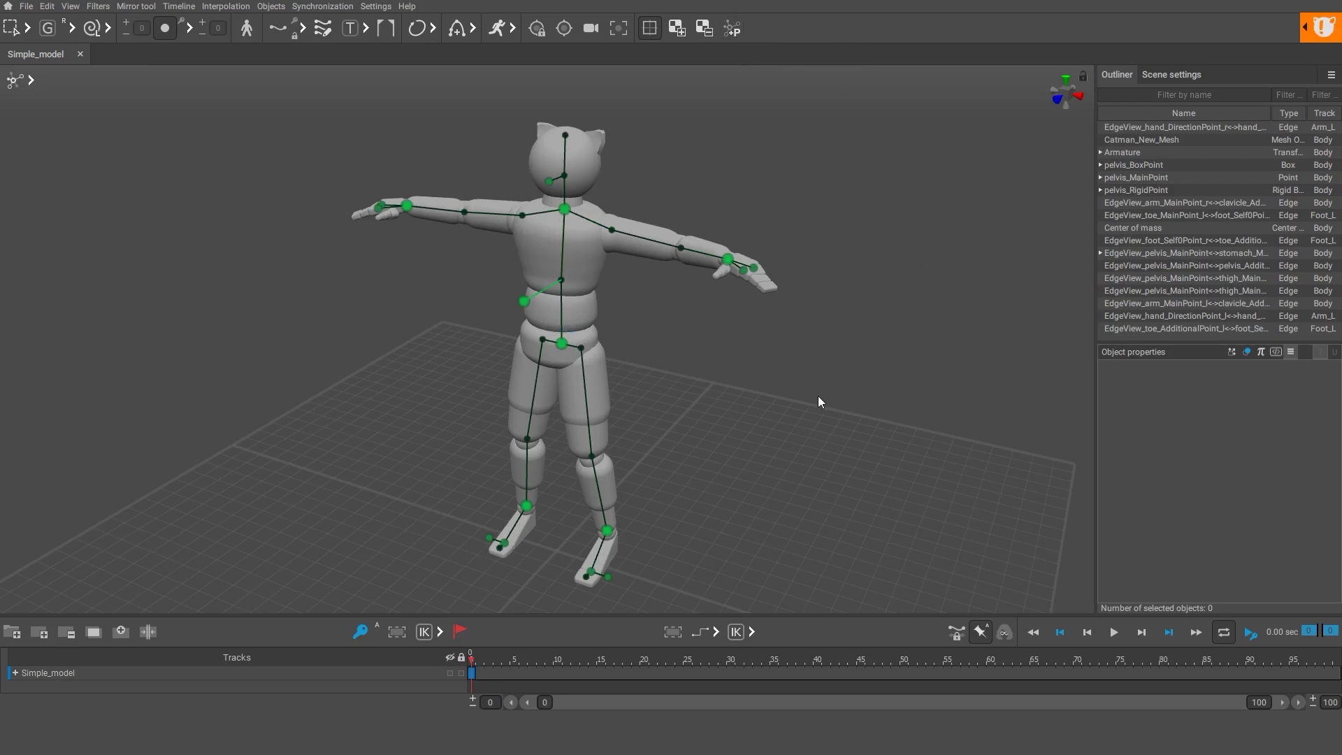
pyautogui.moveTo(772, 400); pyautogui.dragTo(705, 370, button='right')
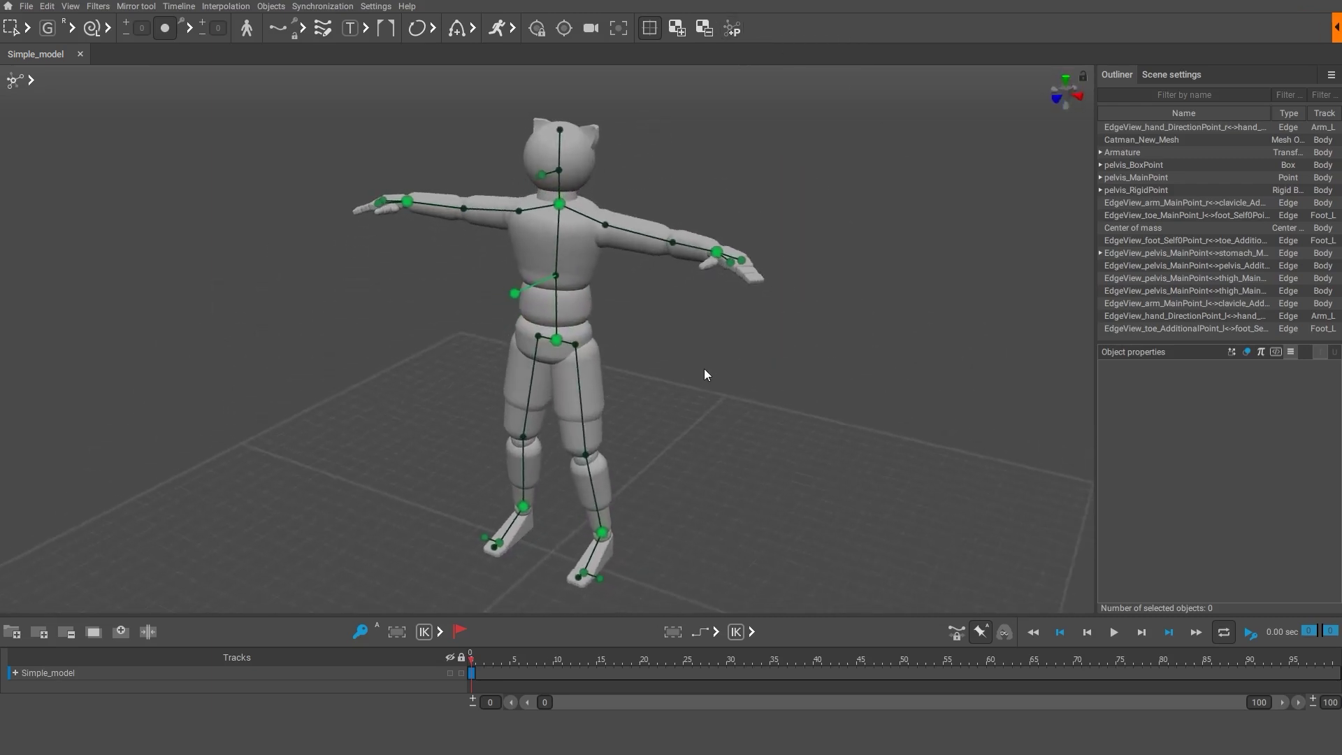
pyautogui.click(557, 341)
pyautogui.click(28, 29)
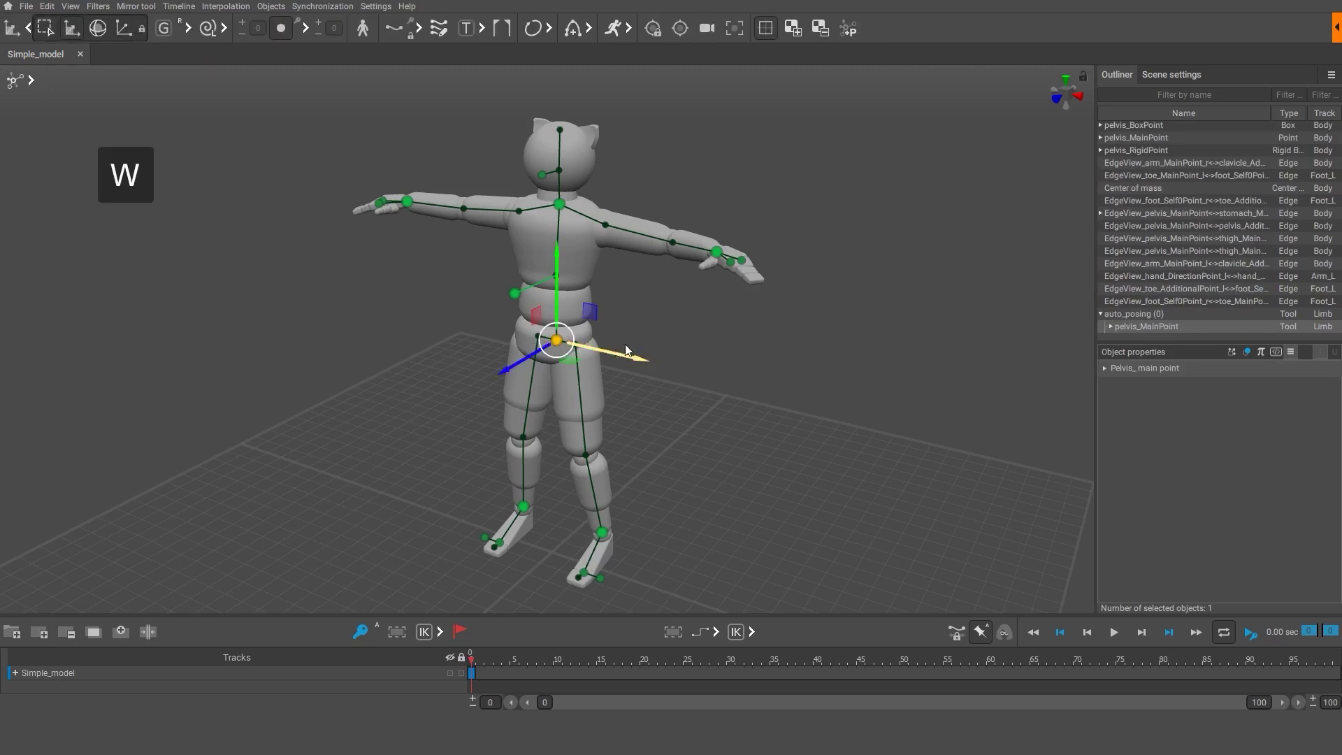
pyautogui.moveTo(559, 255); pyautogui.dragTo(560, 297)
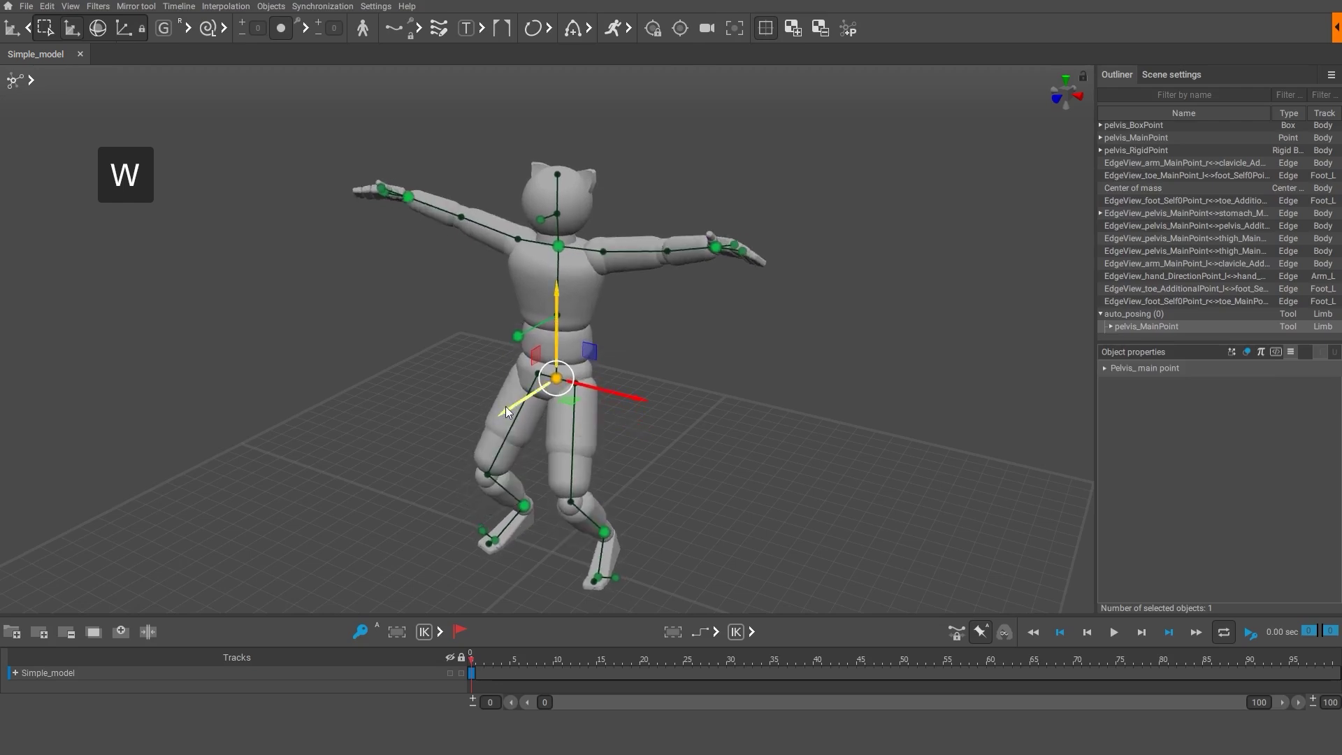
pyautogui.moveTo(506, 407); pyautogui.dragTo(527, 400)
pyautogui.moveTo(635, 392); pyautogui.dragTo(597, 389)
pyautogui.click(660, 435)
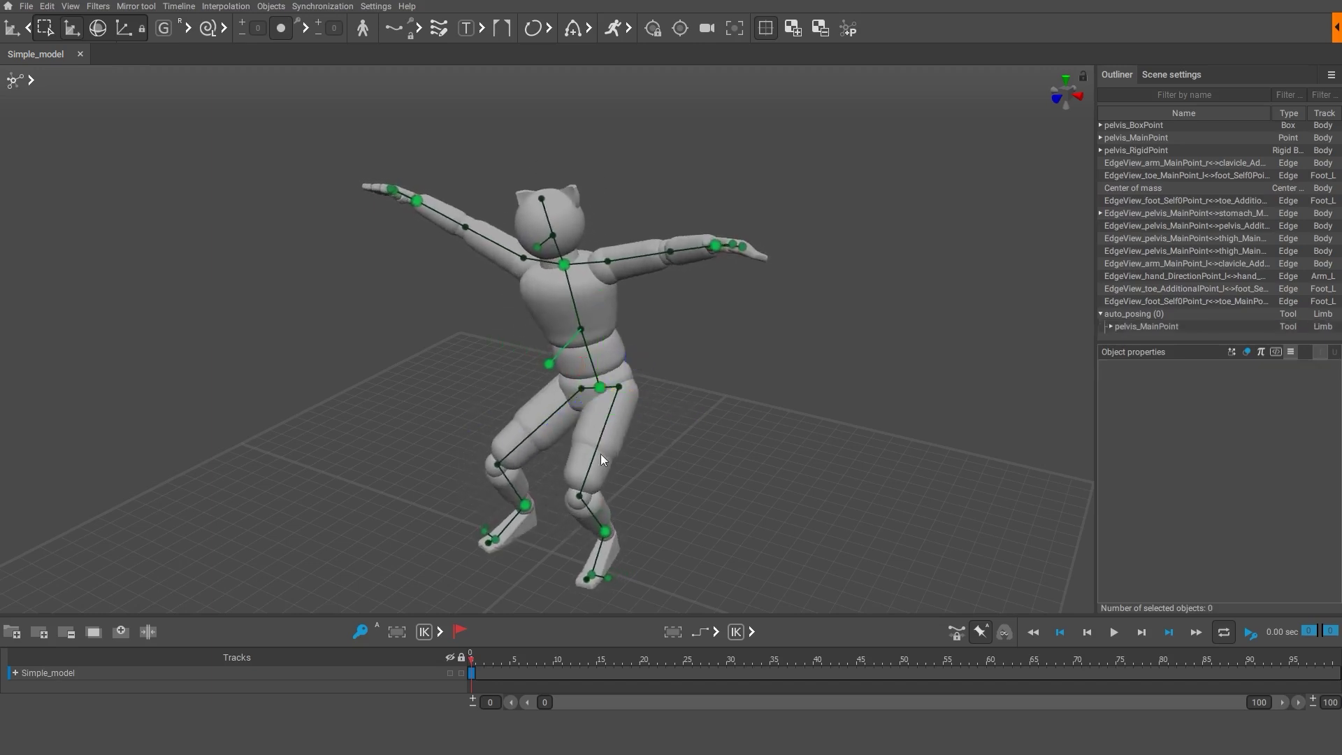
# Move the right and left hand main points down and in toward the body.
pyautogui.click(417, 202)
pyautogui.moveTo(417, 202); pyautogui.dragTo(485, 354)
pyautogui.click(712, 283)
pyautogui.click(716, 246)
pyautogui.moveTo(716, 246); pyautogui.dragTo(601, 331)
pyautogui.click(635, 437)
# Move the left foot main point well outward and the right foot main point slightly outward to widen the stance.
pyautogui.keyDown('alt'); pyautogui.moveTo(635, 438); pyautogui.dragTo(698, 425); pyautogui.keyUp('alt')
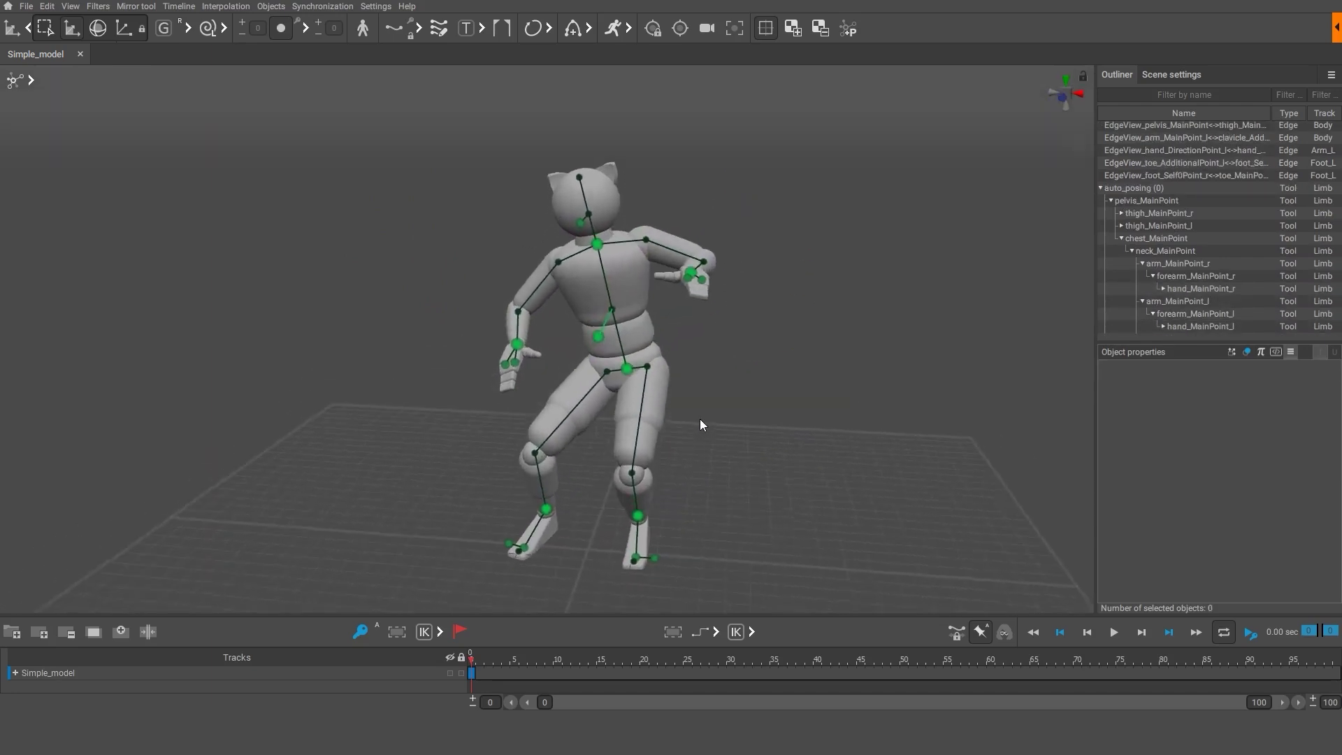
pyautogui.click(639, 516)
pyautogui.moveTo(638, 516); pyautogui.dragTo(730, 519)
pyautogui.click(762, 531)
pyautogui.click(539, 509)
pyautogui.click(626, 450)
# Shift the neck main point slightly to adjust the upper body over the wide stance.
pyautogui.click(596, 244)
pyautogui.moveTo(596, 244)
pyautogui.mouseDown()
pyautogui.moveTo(556, 241)
pyautogui.moveTo(626, 244)
pyautogui.moveTo(598, 242)
pyautogui.mouseUp()
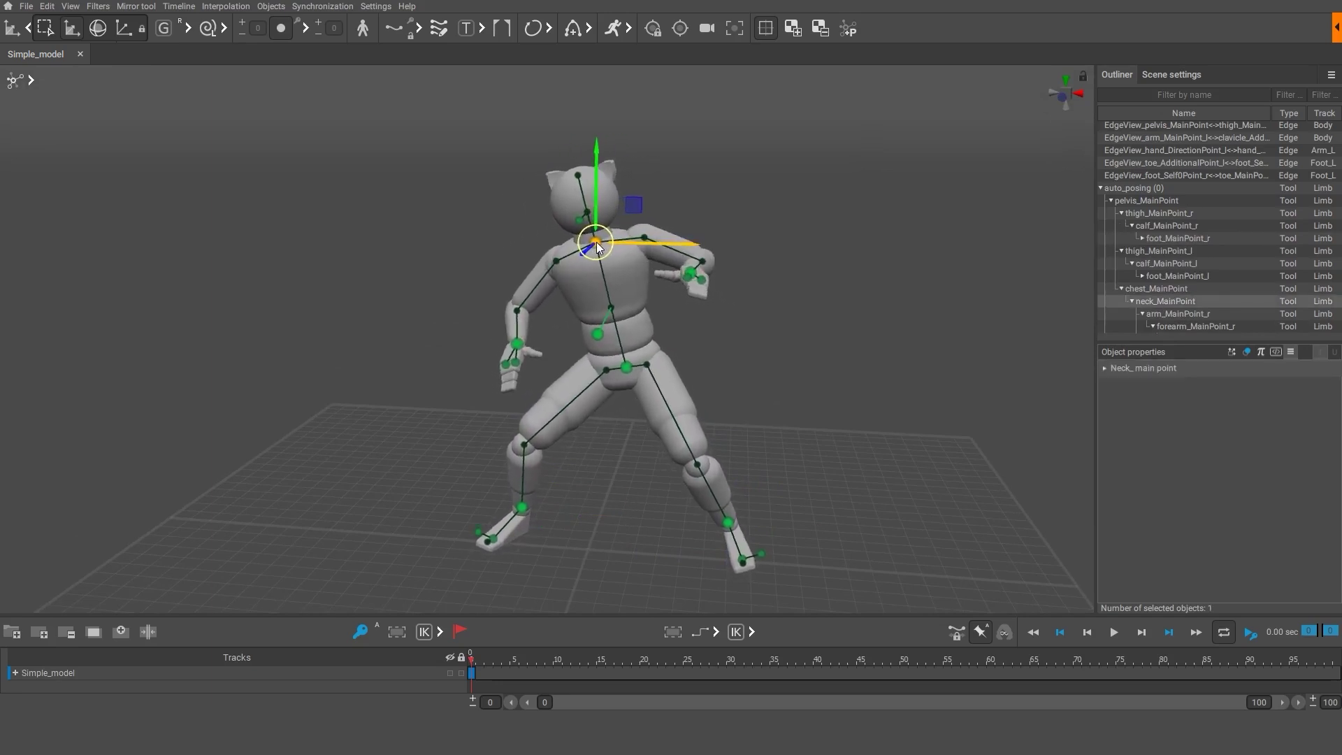
pyautogui.click(767, 331)
# Bring the left hand main point in front of the waist and extend the right hand main point out to the side.
pyautogui.keyDown('alt'); pyautogui.moveTo(766, 331); pyautogui.dragTo(751, 406); pyautogui.keyUp('alt')
pyautogui.click(789, 337)
pyautogui.moveTo(788, 337); pyautogui.dragTo(693, 377)
pyautogui.click(566, 390)
pyautogui.moveTo(566, 390); pyautogui.dragTo(498, 337)
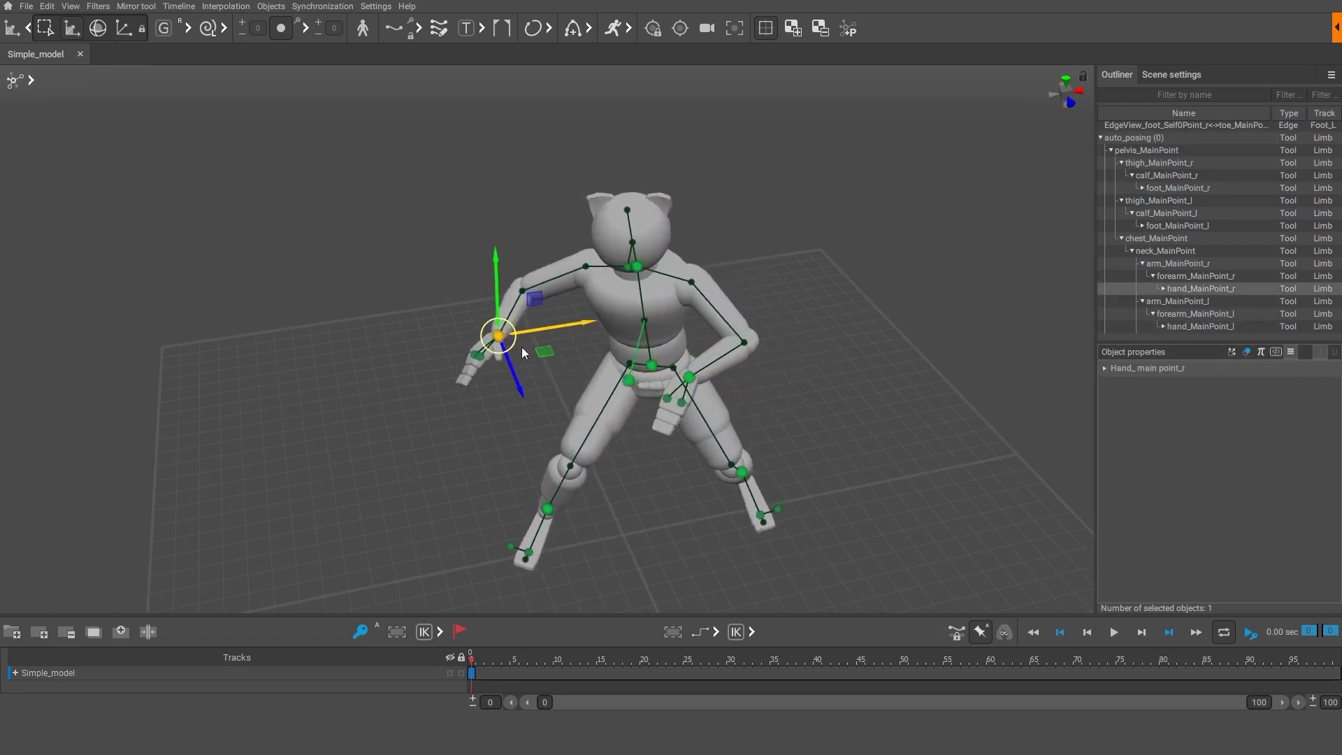
pyautogui.click(695, 377)
pyautogui.moveTo(694, 377); pyautogui.dragTo(732, 380)
pyautogui.click(782, 427)
# Move the torso's direction point to turn the body.
pyautogui.keyDown('alt'); pyautogui.moveTo(782, 426); pyautogui.dragTo(602, 403); pyautogui.keyUp('alt')
pyautogui.keyDown('alt'); pyautogui.moveTo(602, 397); pyautogui.dragTo(733, 412, button='right'); pyautogui.keyUp('alt')
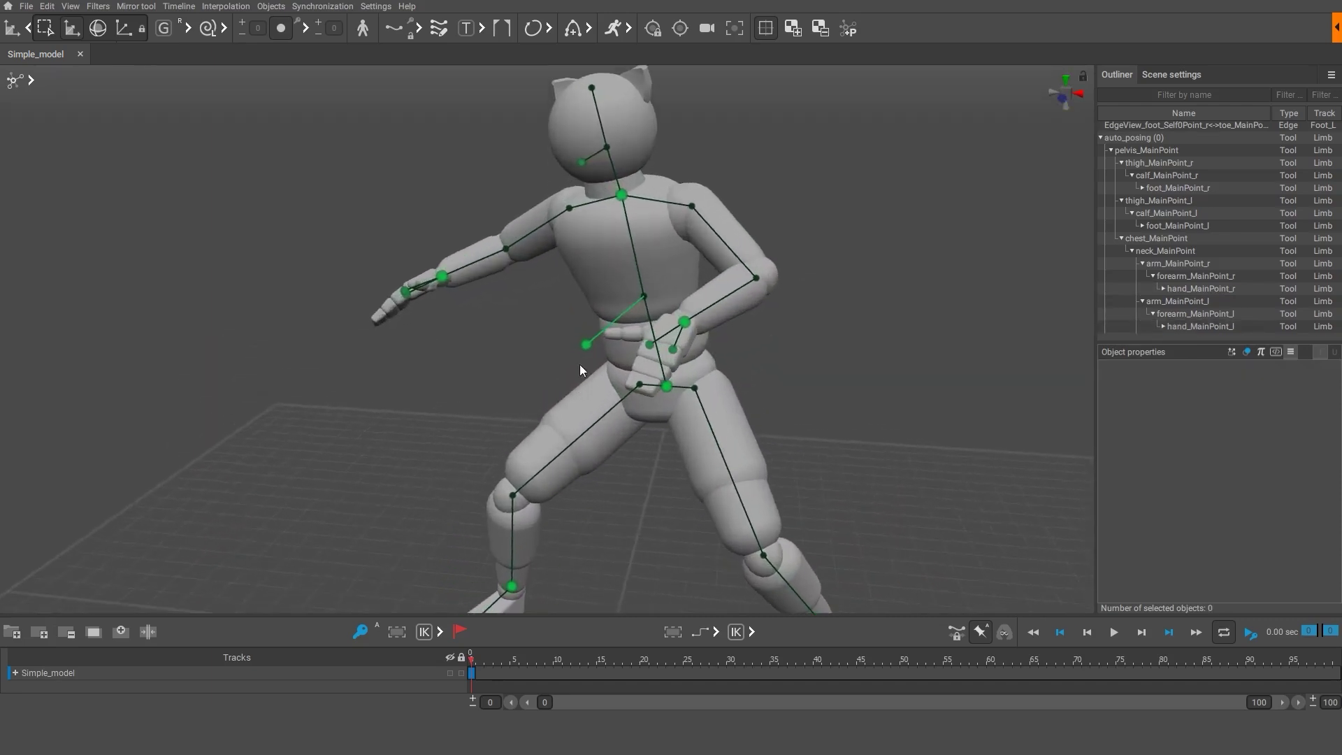
pyautogui.click(586, 345)
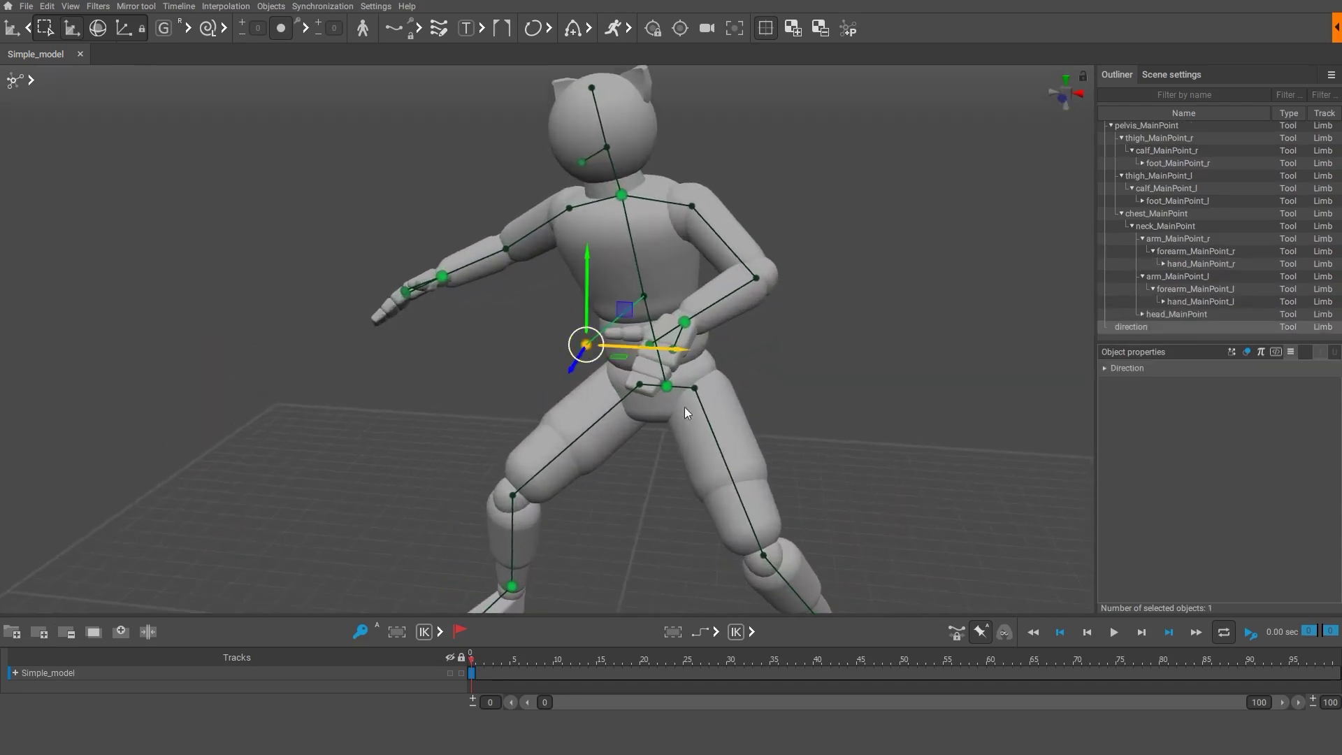
pyautogui.moveTo(715, 422); pyautogui.dragTo(620, 377, button='right')
pyautogui.moveTo(618, 376); pyautogui.dragTo(588, 385)
pyautogui.click(555, 388)
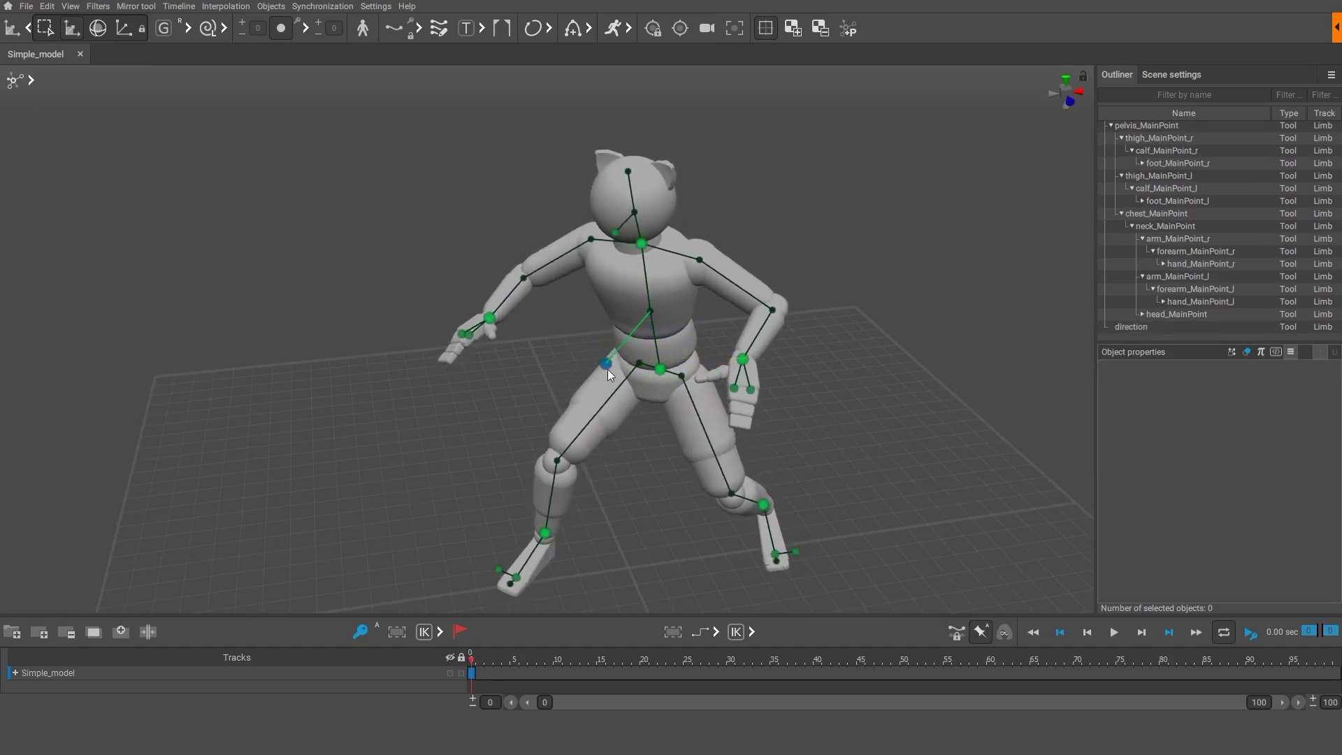
# Refine both hand main points, placing the left hand in front of the torso and the right hand slightly farther out.
pyautogui.click(746, 362)
pyautogui.moveTo(746, 365)
pyautogui.mouseDown()
pyautogui.moveTo(646, 391)
pyautogui.moveTo(763, 353)
pyautogui.moveTo(657, 393)
pyautogui.moveTo(748, 372)
pyautogui.mouseUp()
pyautogui.click(493, 318)
pyautogui.moveTo(493, 319)
pyautogui.mouseDown()
pyautogui.moveTo(548, 302)
pyautogui.moveTo(460, 318)
pyautogui.moveTo(486, 309)
pyautogui.moveTo(481, 321)
pyautogui.mouseUp()
pyautogui.click(746, 368)
pyautogui.moveTo(746, 368); pyautogui.dragTo(688, 349)
pyautogui.click(796, 390)
pyautogui.moveTo(795, 390); pyautogui.dragTo(723, 322, button='right')
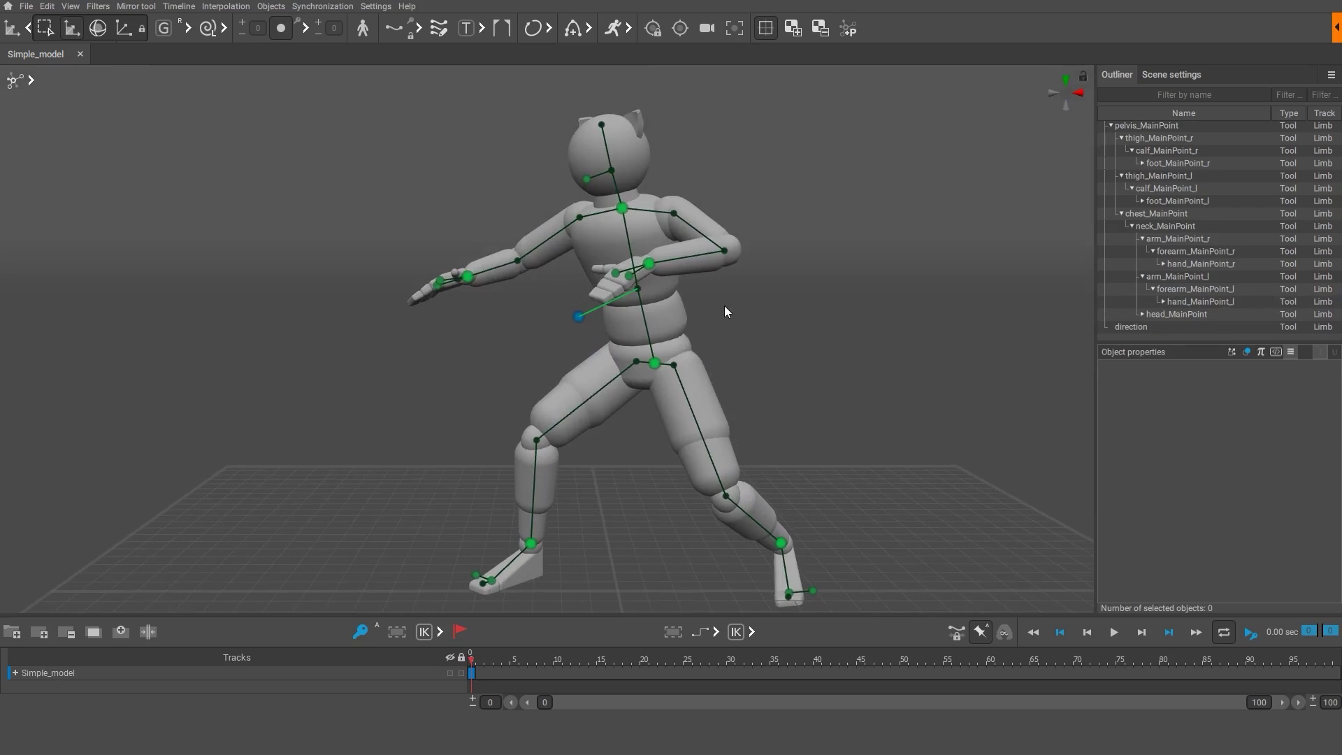
# Rotate the left hand with its direction and additional points so that the fingers point upward.
pyautogui.keyDown('alt'); pyautogui.moveTo(726, 308); pyautogui.dragTo(787, 364); pyautogui.keyUp('alt')
pyautogui.keyDown('alt'); pyautogui.moveTo(788, 364); pyautogui.dragTo(834, 406, button='right'); pyautogui.keyUp('alt')
pyautogui.click(803, 333)
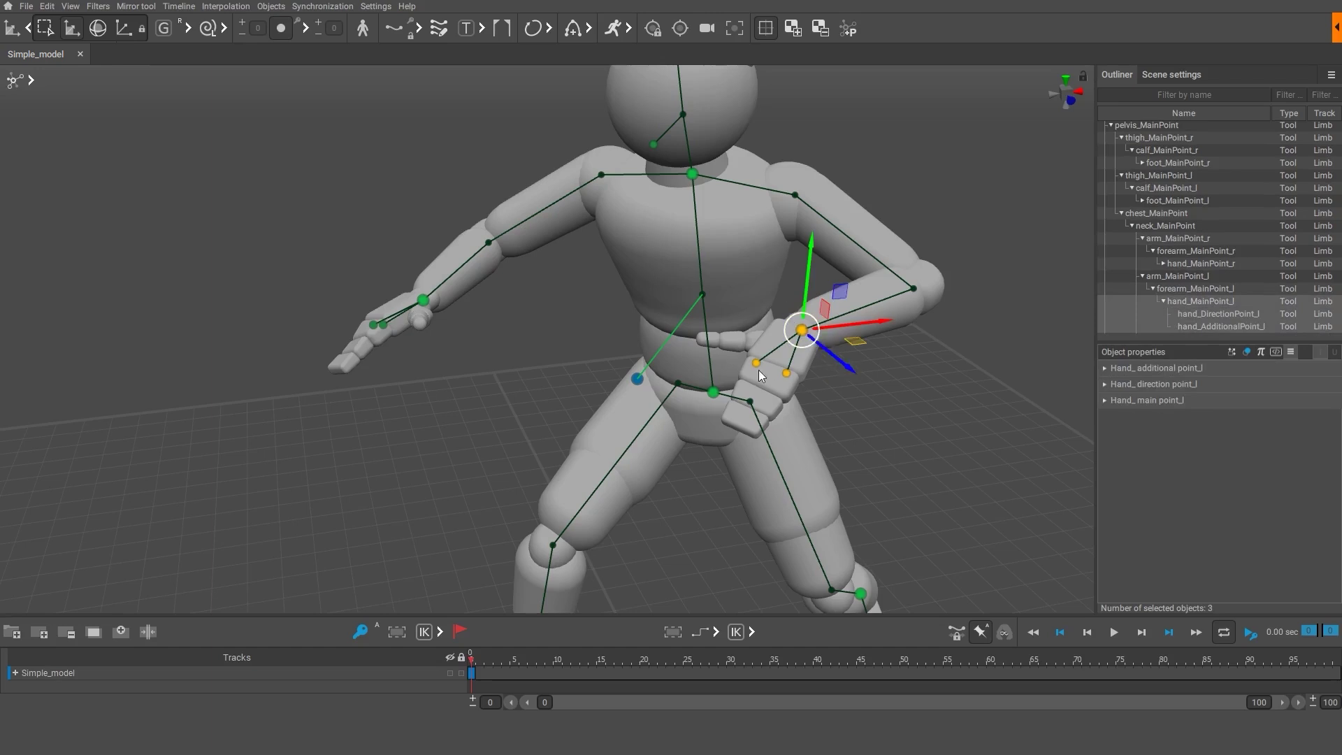
pyautogui.click(97, 28)
pyautogui.moveTo(742, 322); pyautogui.dragTo(805, 273)
pyautogui.scroll(-4, 836, 440)
pyautogui.keyDown('alt'); pyautogui.moveTo(836, 441); pyautogui.dragTo(741, 391); pyautogui.keyUp('alt')
pyautogui.moveTo(706, 343)
pyautogui.mouseDown()
pyautogui.moveTo(620, 325)
pyautogui.moveTo(682, 355)
pyautogui.mouseUp()
# Rotate the right hand with its points so that the fingers point upward.
pyautogui.click(445, 283)
pyautogui.moveTo(502, 344); pyautogui.dragTo(454, 322)
pyautogui.click(594, 413)
# Rotate the left foot outward and turn the right foot about its vertical axis, including their toe points.
pyautogui.keyDown('alt'); pyautogui.moveTo(596, 414); pyautogui.dragTo(552, 306, button='middle'); pyautogui.keyUp('alt')
pyautogui.click(749, 463)
pyautogui.moveTo(718, 478); pyautogui.dragTo(769, 492)
pyautogui.doubleClick(474, 466)
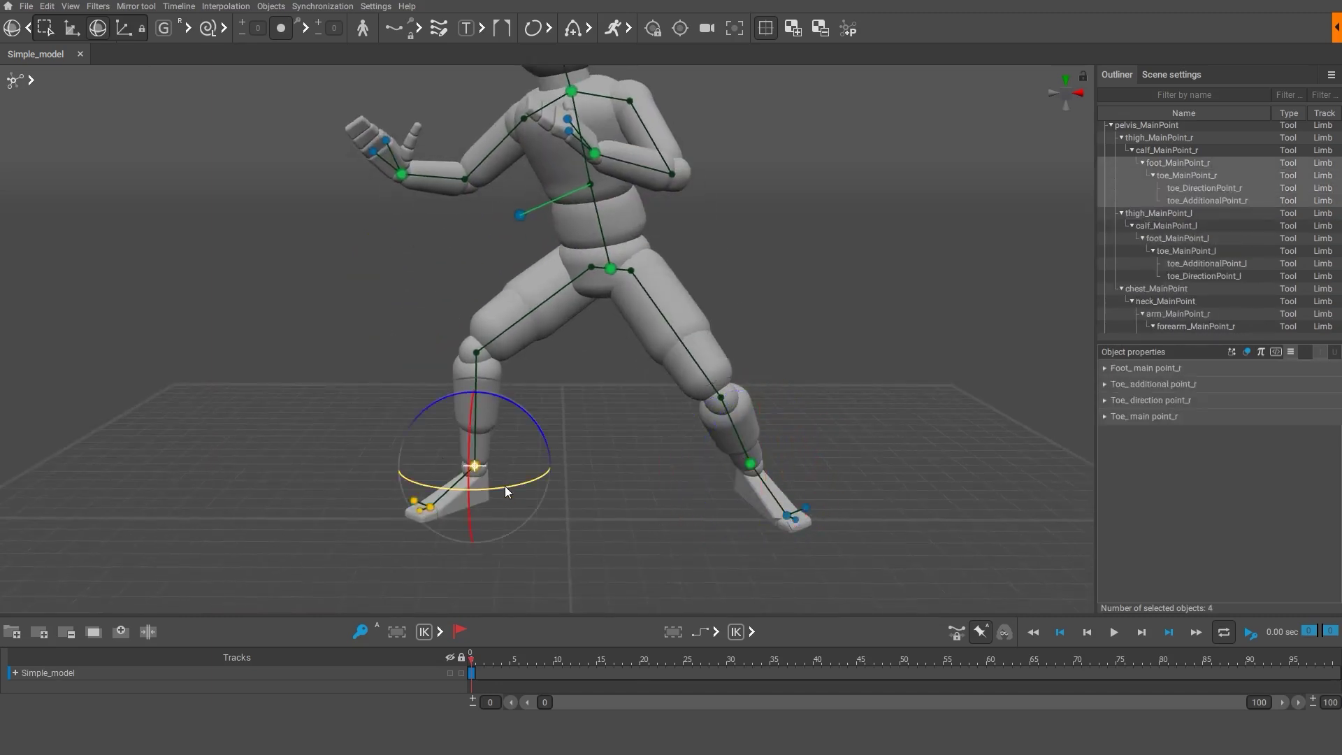
pyautogui.moveTo(505, 485); pyautogui.dragTo(466, 488)
pyautogui.click(556, 352)
# Move the neck main point slightly sideways with the Move tool.
pyautogui.scroll(5, 556, 353)
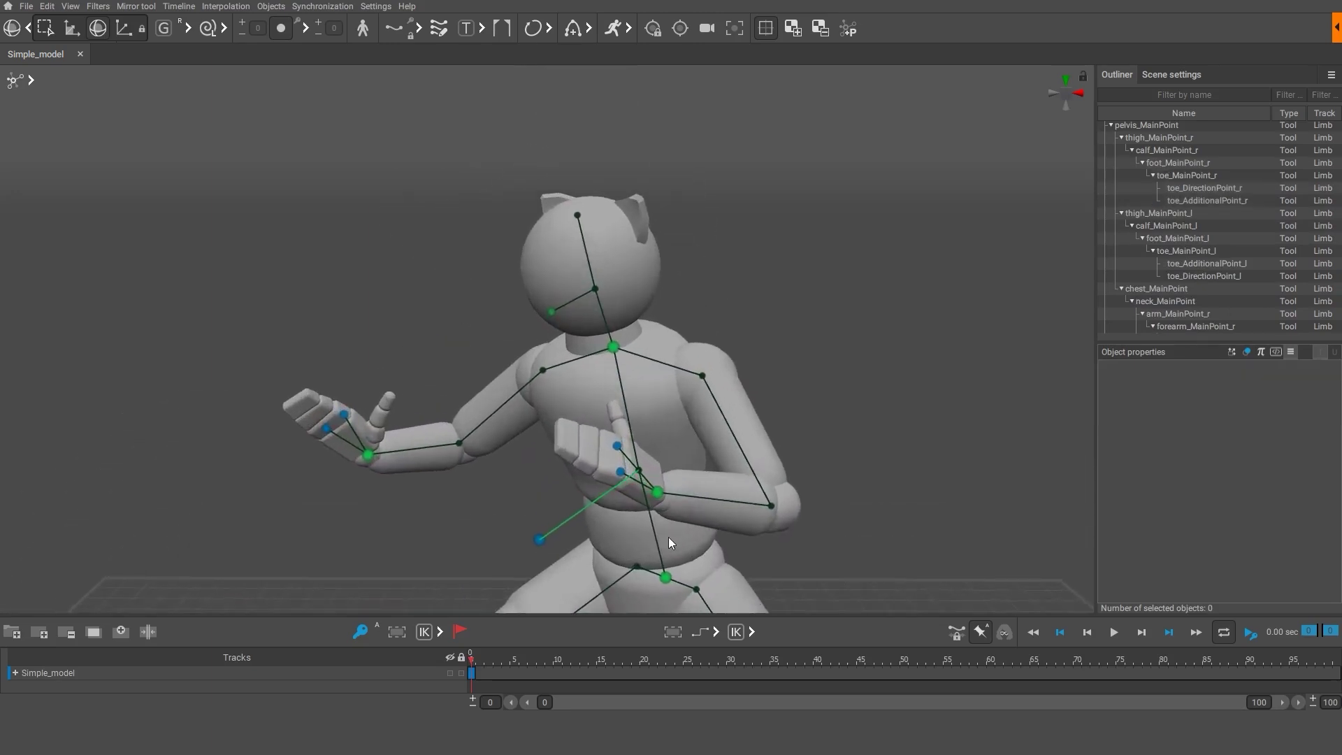
pyautogui.moveTo(668, 537); pyautogui.dragTo(676, 485, button='middle')
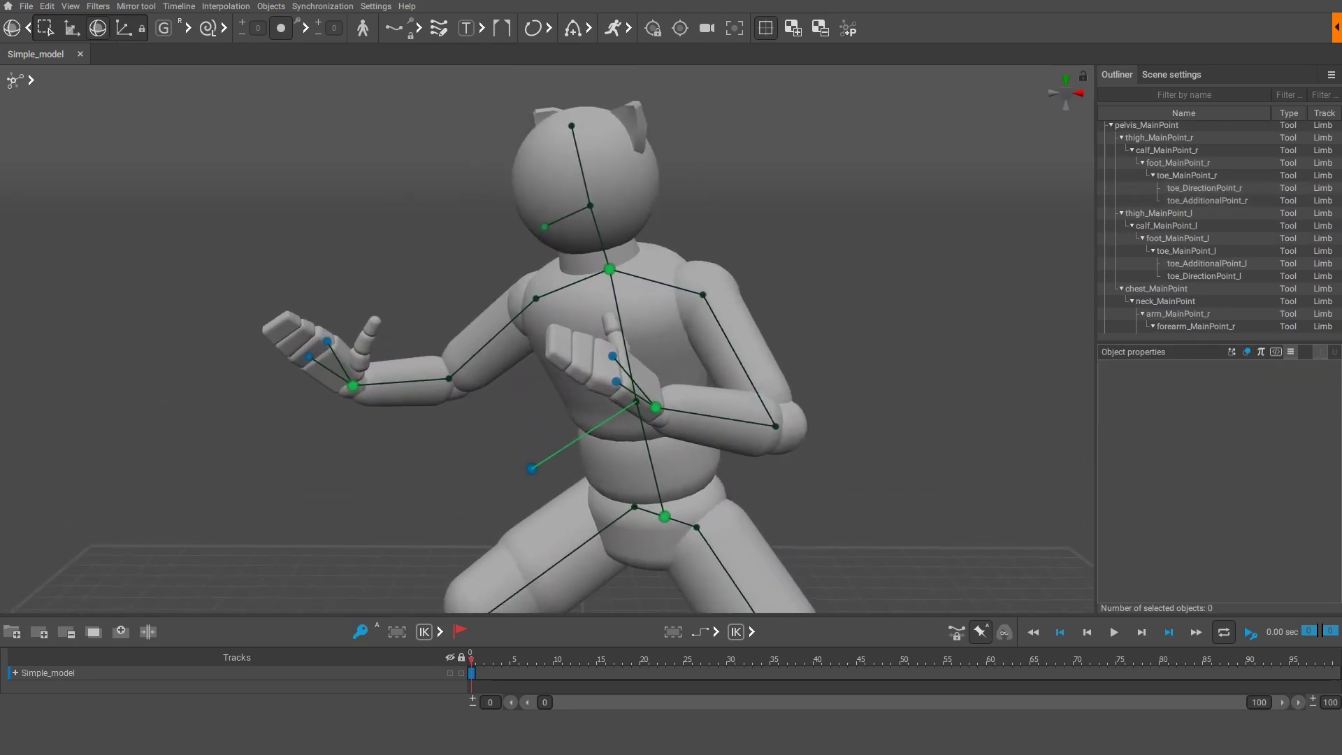
pyautogui.click(610, 269)
pyautogui.press('w')
pyautogui.moveTo(609, 270)
pyautogui.mouseDown()
pyautogui.moveTo(564, 285)
pyautogui.moveTo(605, 270)
pyautogui.mouseUp()
# Reposition the head's additional and direction points to turn and tilt the head toward the right hand.
pyautogui.click(540, 229)
pyautogui.keyDown('alt'); pyautogui.moveTo(485, 280); pyautogui.dragTo(690, 308); pyautogui.keyUp('alt')
pyautogui.click(782, 383)
pyautogui.keyDown('alt'); pyautogui.moveTo(782, 383); pyautogui.dragTo(627, 290); pyautogui.keyUp('alt')
pyautogui.click(621, 282)
pyautogui.click(692, 246)
pyautogui.moveTo(587, 145); pyautogui.dragTo(557, 153)
# Move the neck main point slightly to adjust the upper body beneath the posed head.
pyautogui.click(632, 283)
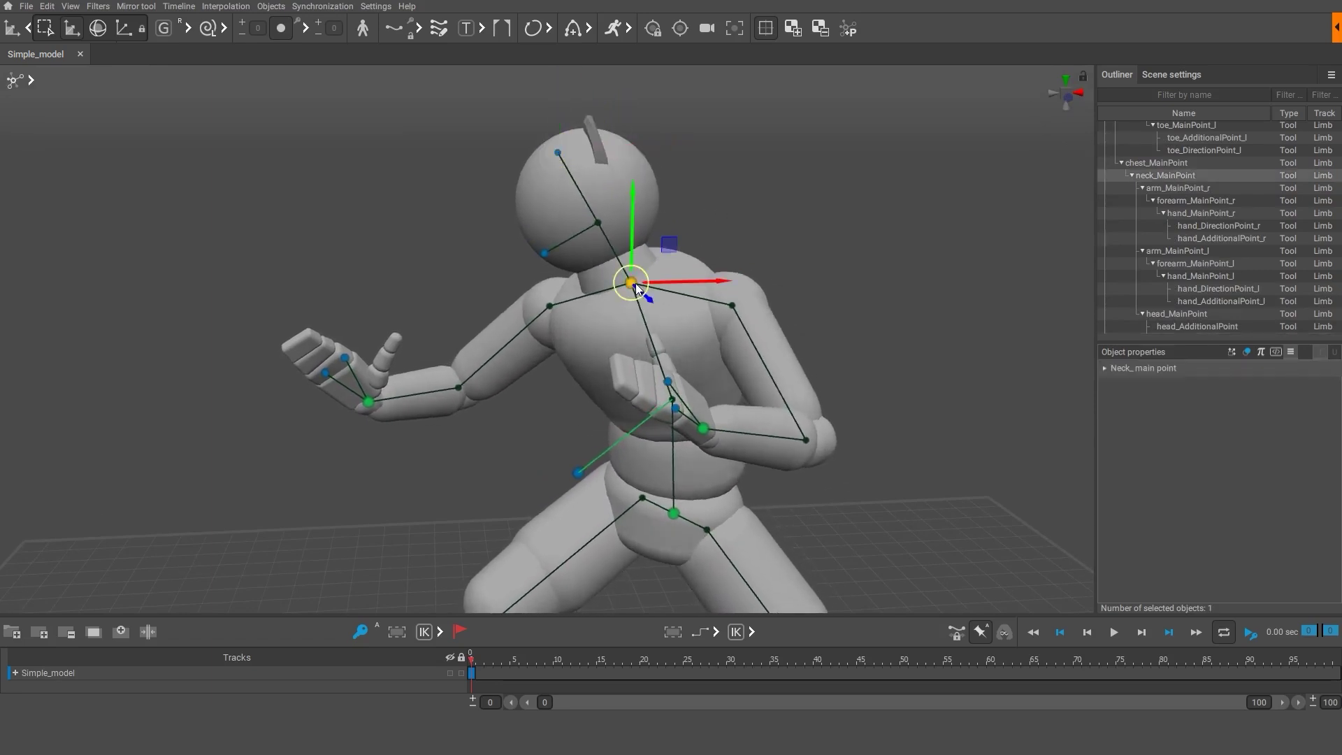
pyautogui.moveTo(631, 284); pyautogui.dragTo(636, 283)
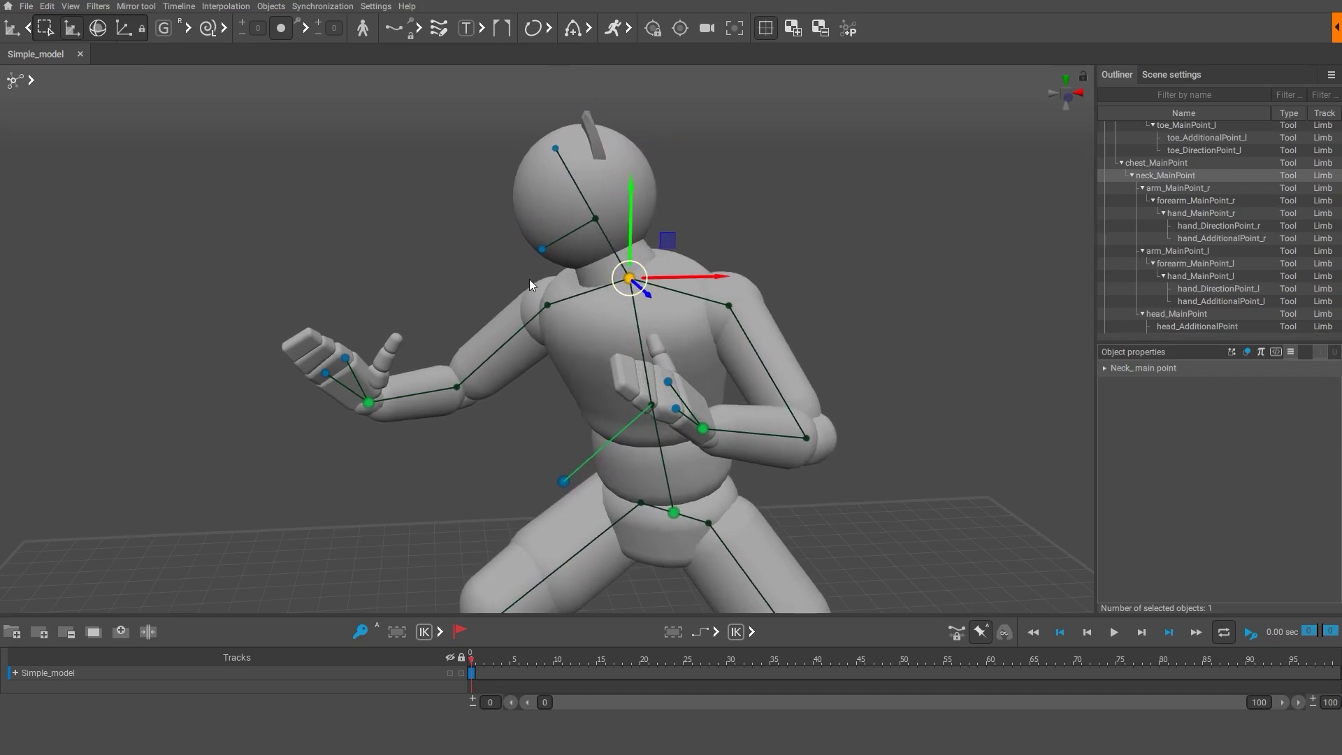
pyautogui.click(506, 270)
# Unlock the head's additional and direction points for AutoPosing.
pyautogui.click(542, 250)
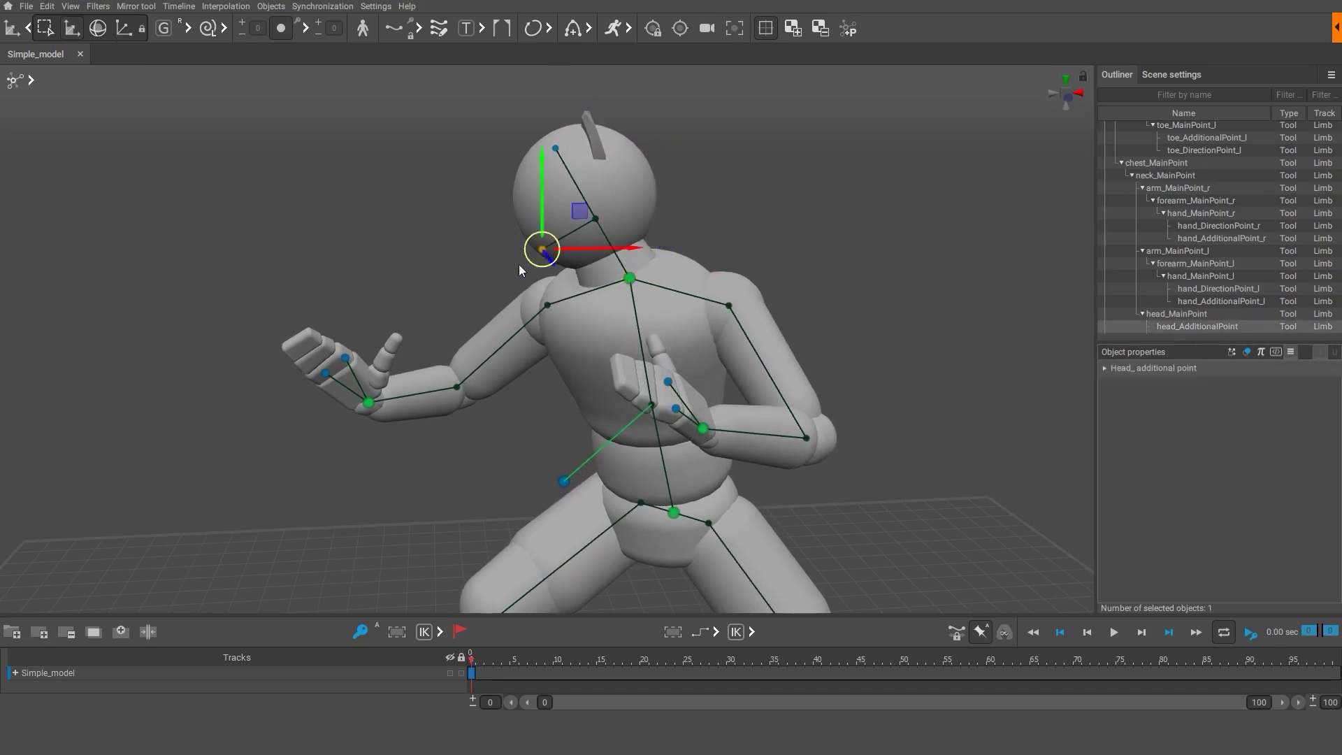
pyautogui.click(48, 7)
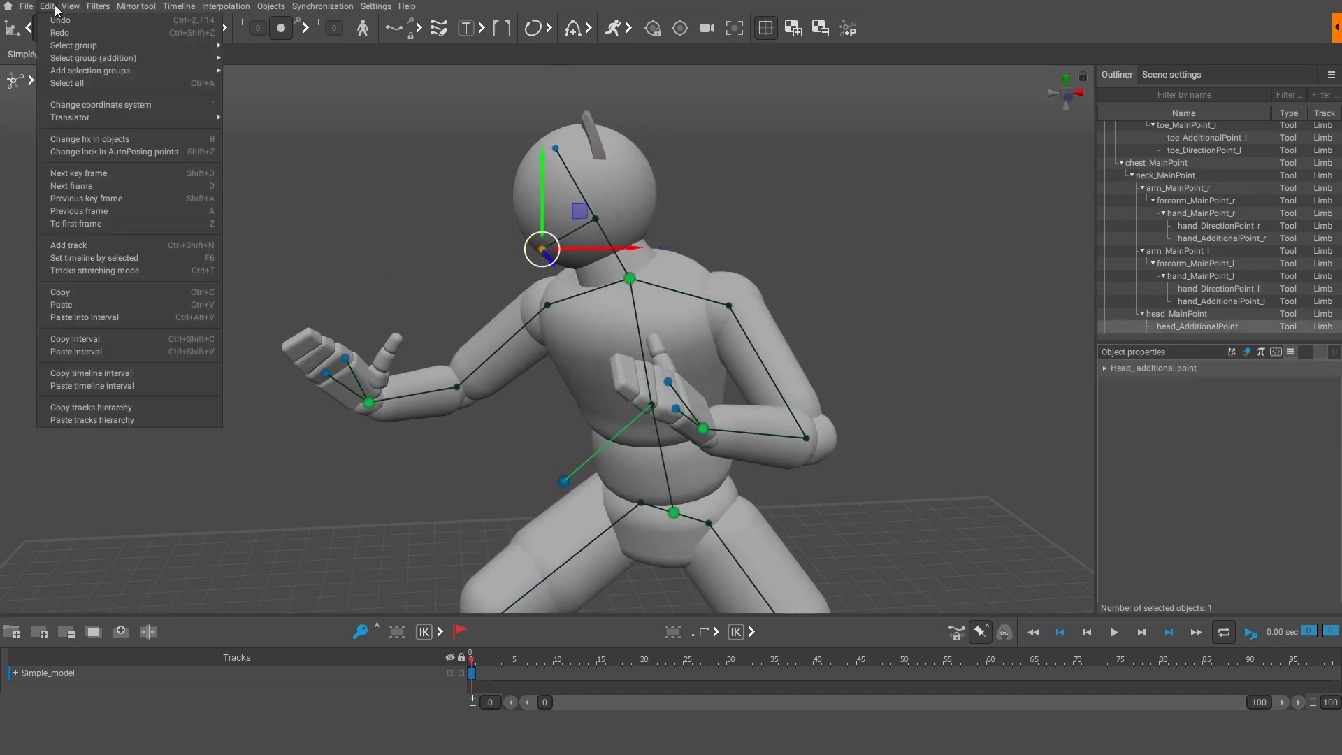
pyautogui.click(74, 151)
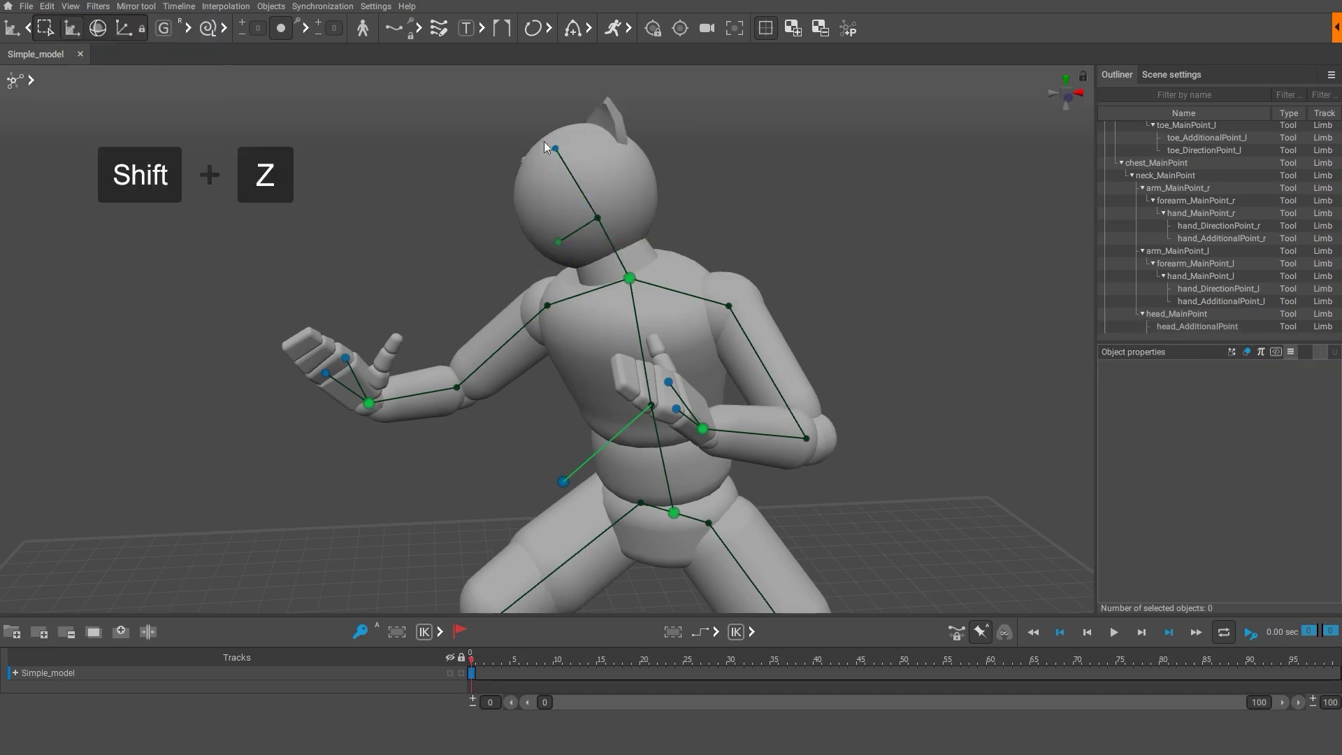
pyautogui.hotkey('ctrl', 'z')
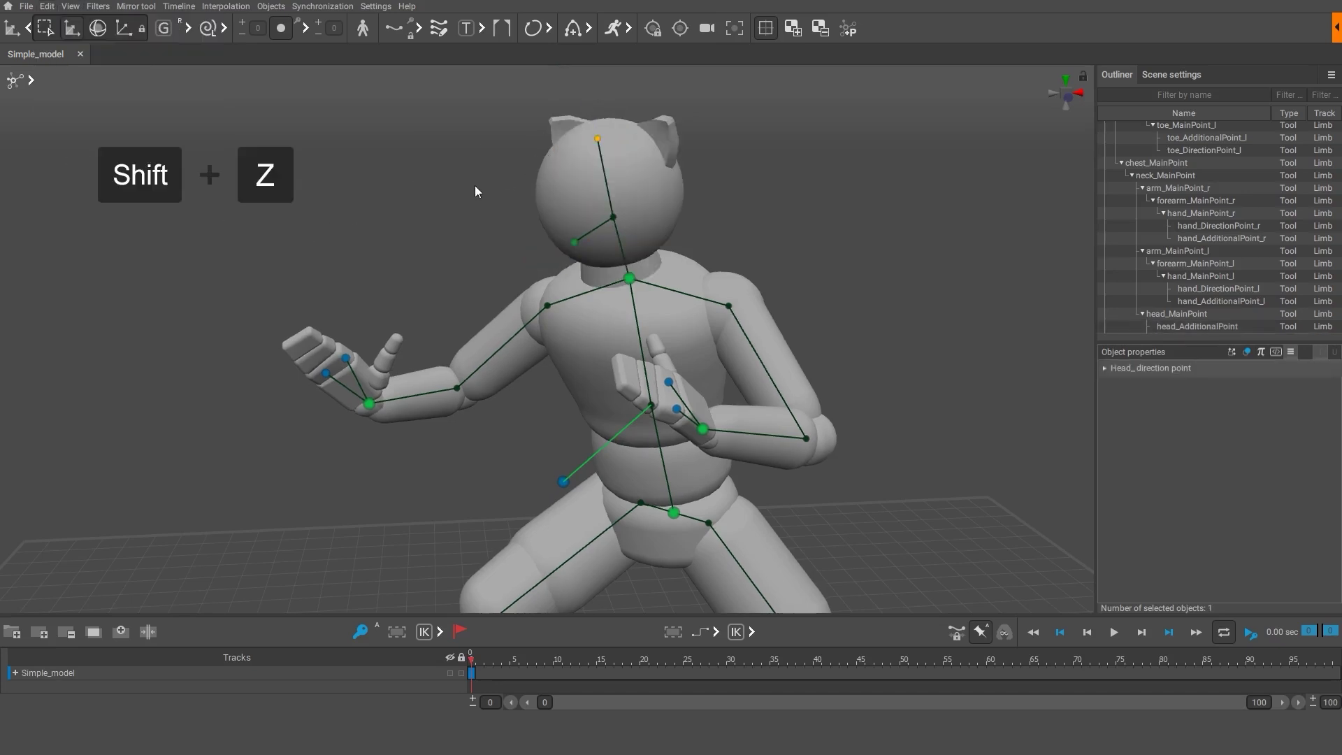
pyautogui.click(468, 186)
# Unlock the right hand's additional and direction points for AutoPosing.
pyautogui.moveTo(296, 336); pyautogui.dragTo(363, 381)
pyautogui.hotkey('shift', 'z')
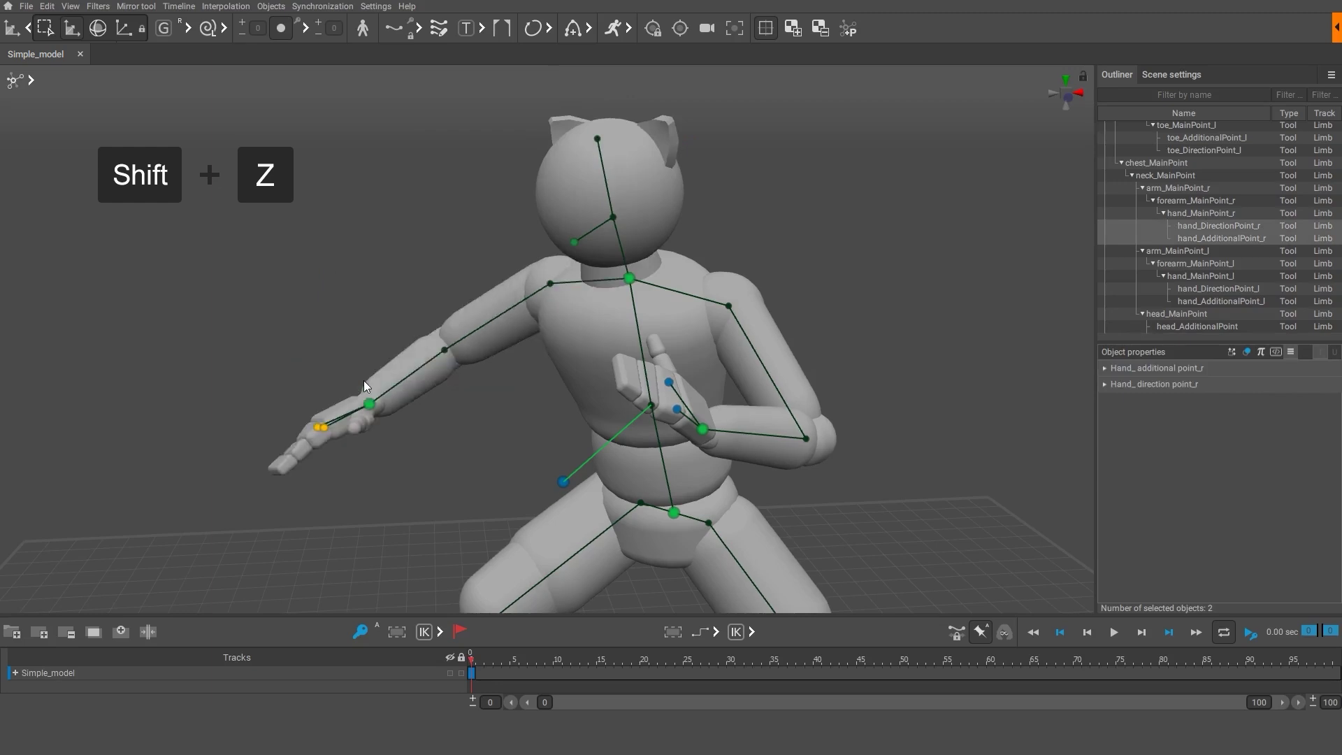
pyautogui.click(347, 304)
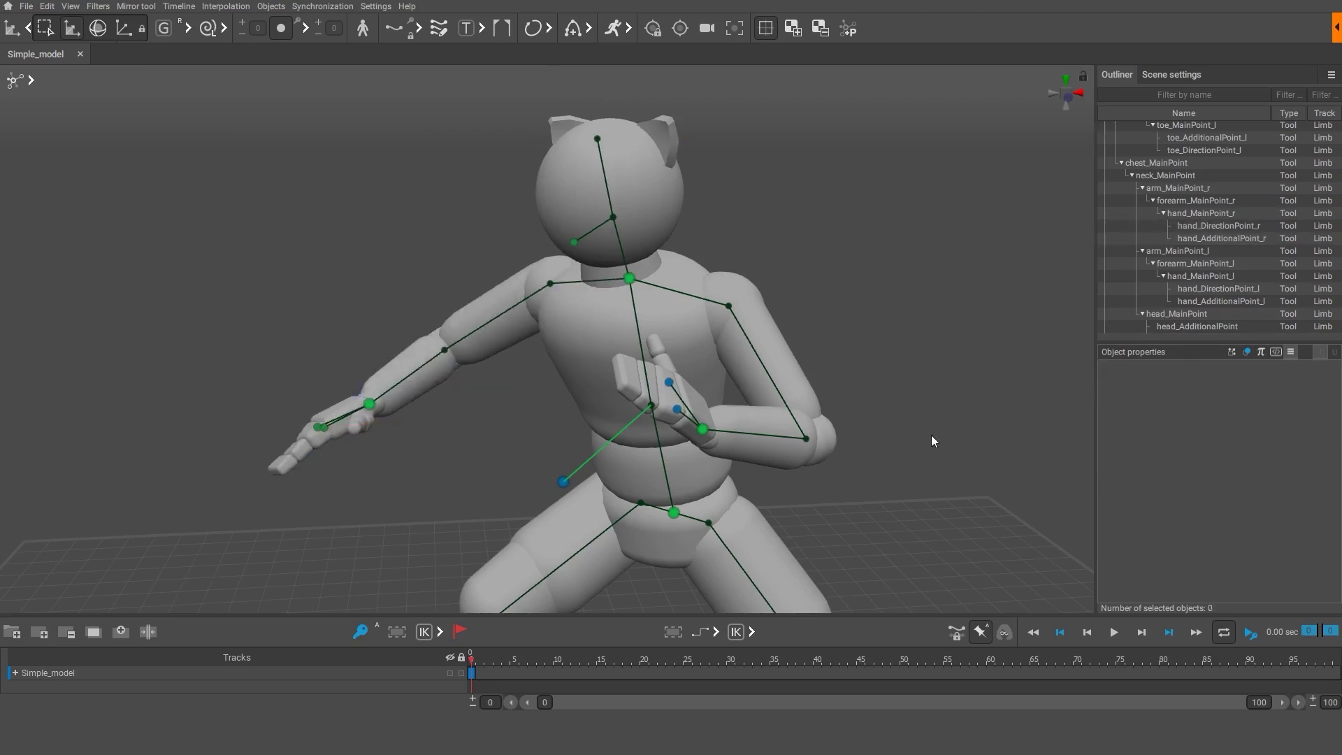
# Undo all posing and point-lock changes until the model is back in its original T-pose.
pyautogui.keyDown('alt'); pyautogui.moveTo(942, 443); pyautogui.dragTo(771, 501, button='right'); pyautogui.keyUp('alt')
pyautogui.keyDown('alt'); pyautogui.moveTo(770, 500); pyautogui.dragTo(773, 428, button='middle'); pyautogui.keyUp('alt')
pyautogui.keyDown('alt'); pyautogui.moveTo(774, 428); pyautogui.dragTo(746, 425); pyautogui.keyUp('alt')
pyautogui.keyDown('alt'); pyautogui.moveTo(878, 430); pyautogui.dragTo(854, 426); pyautogui.keyUp('alt')
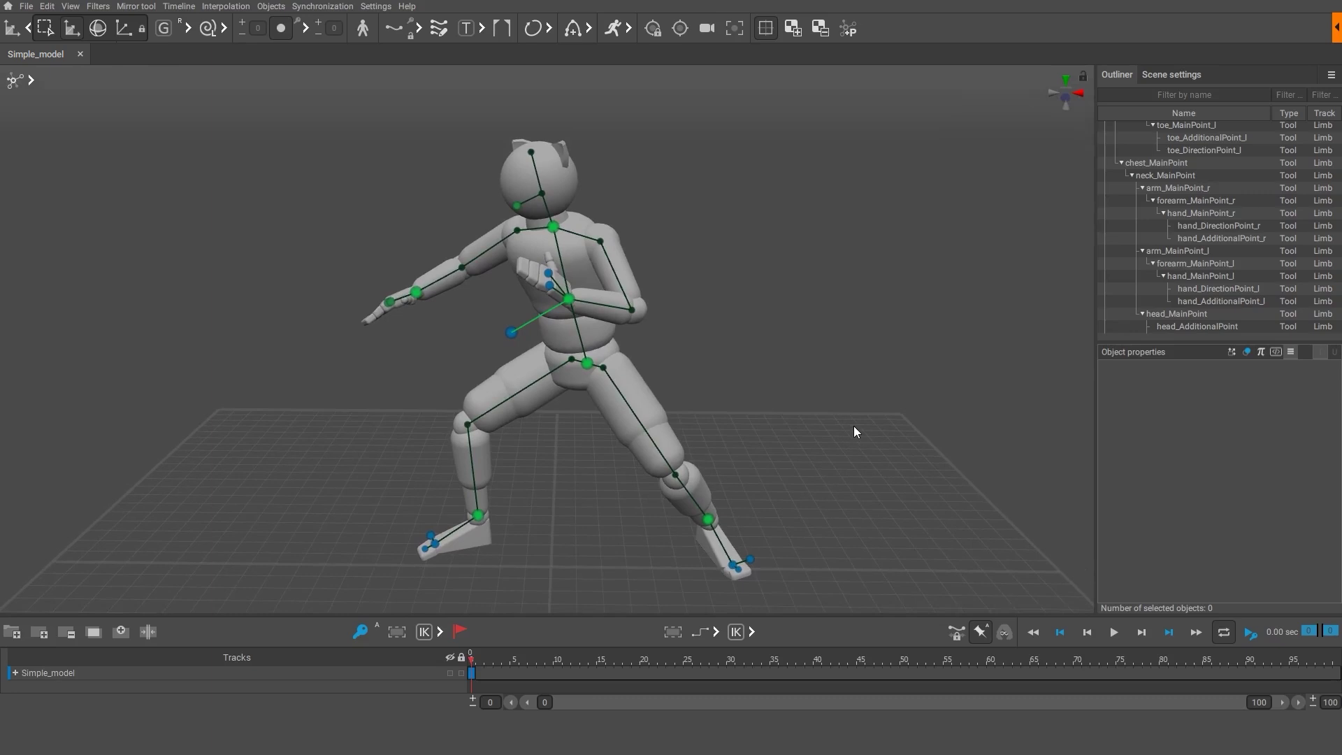
pyautogui.hotkey('ctrl', 'z')
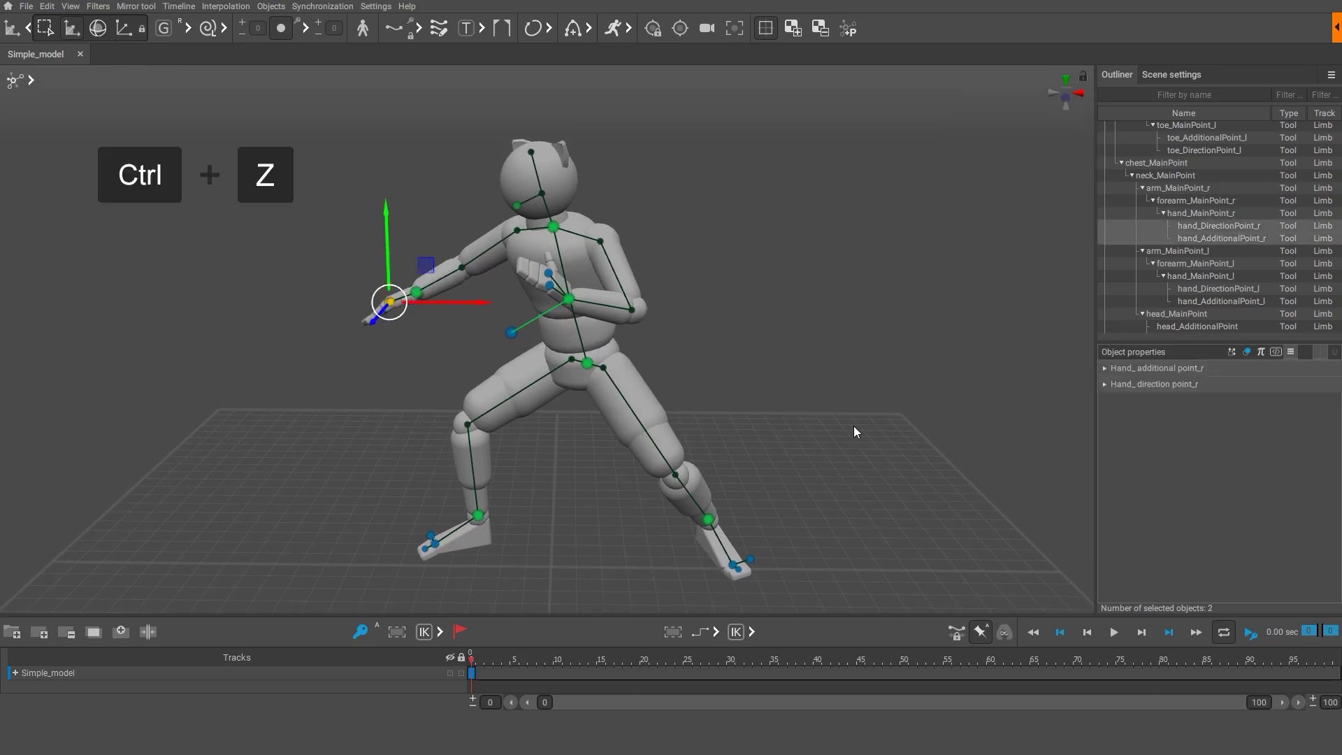
pyautogui.hotkey('ctrl', 'z')
pyautogui.hotkey('ctrl', 'z')
pyautogui.hotkey('ctrl', 'z')
pyautogui.hotkey('ctrl', 'z')
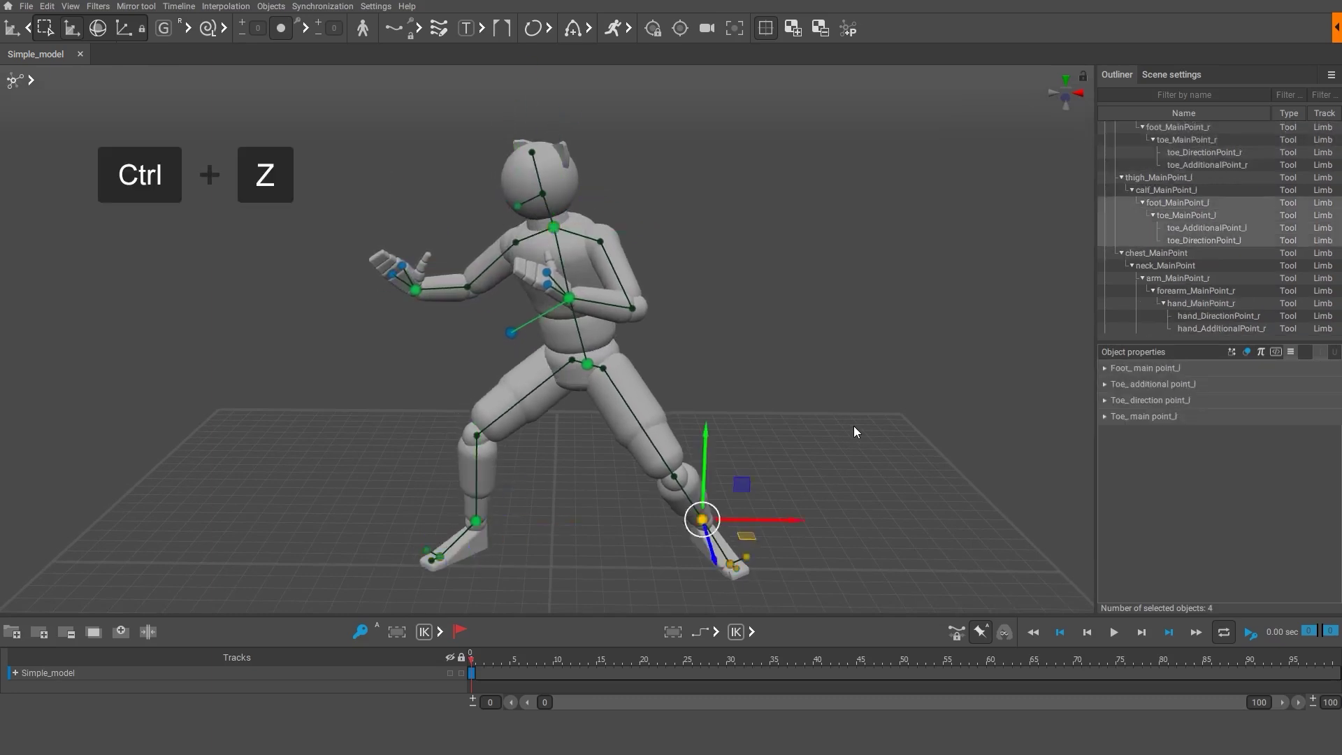
pyautogui.hotkey('ctrl', 'z')
pyautogui.hotkey('ctrl', 'z')
pyautogui.hotkey('ctrl', 'z')
pyautogui.hotkey('ctrl', 'z')
pyautogui.hotkey('ctrl', 'z')
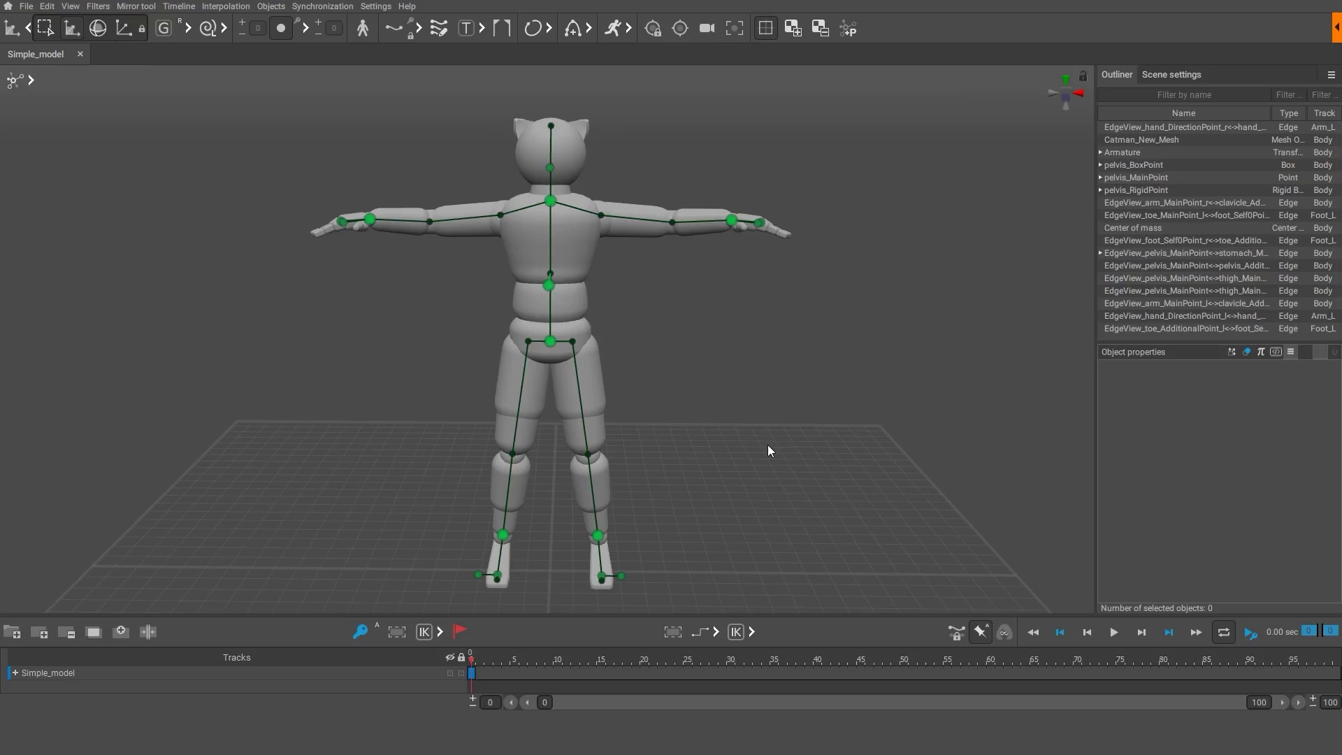
# Lower the right and left hand main points so both arms hang beside the body.
pyautogui.click(369, 223)
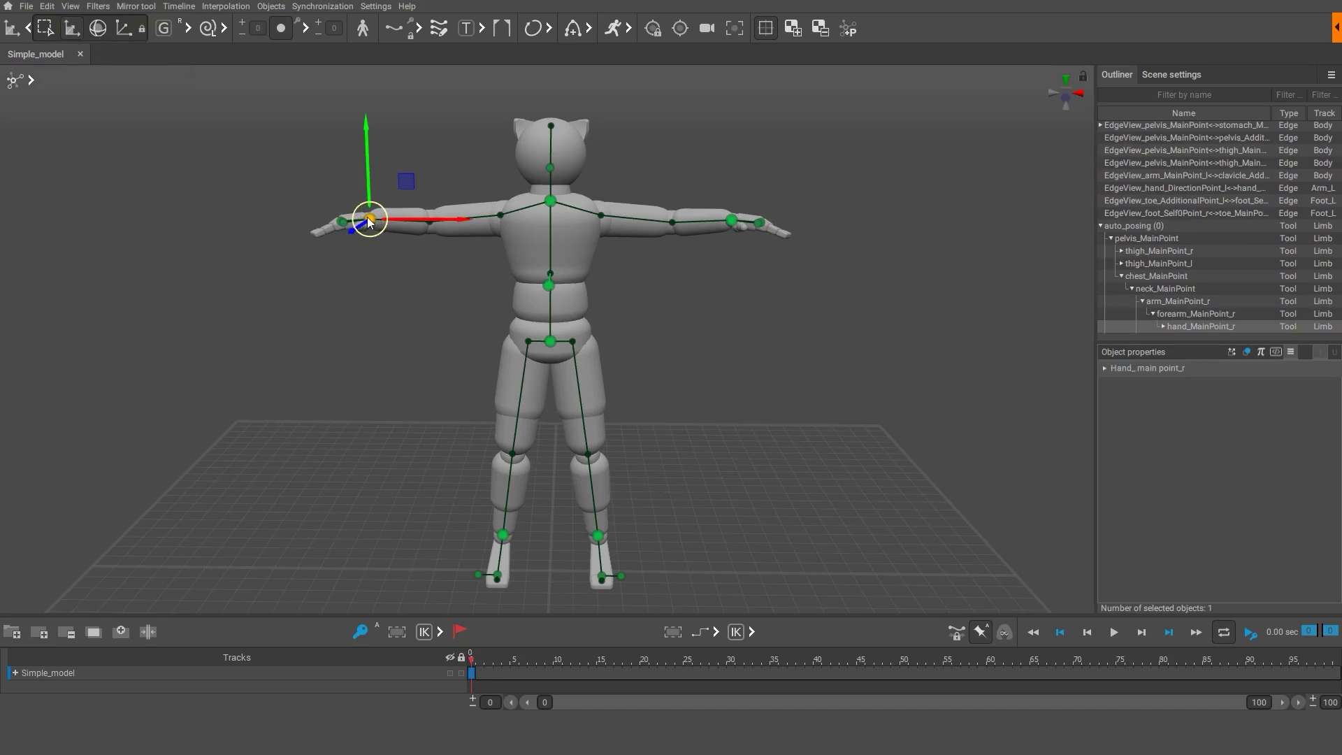
pyautogui.moveTo(369, 222); pyautogui.dragTo(456, 341)
pyautogui.moveTo(381, 383); pyautogui.dragTo(741, 214, button='right')
pyautogui.click(647, 330)
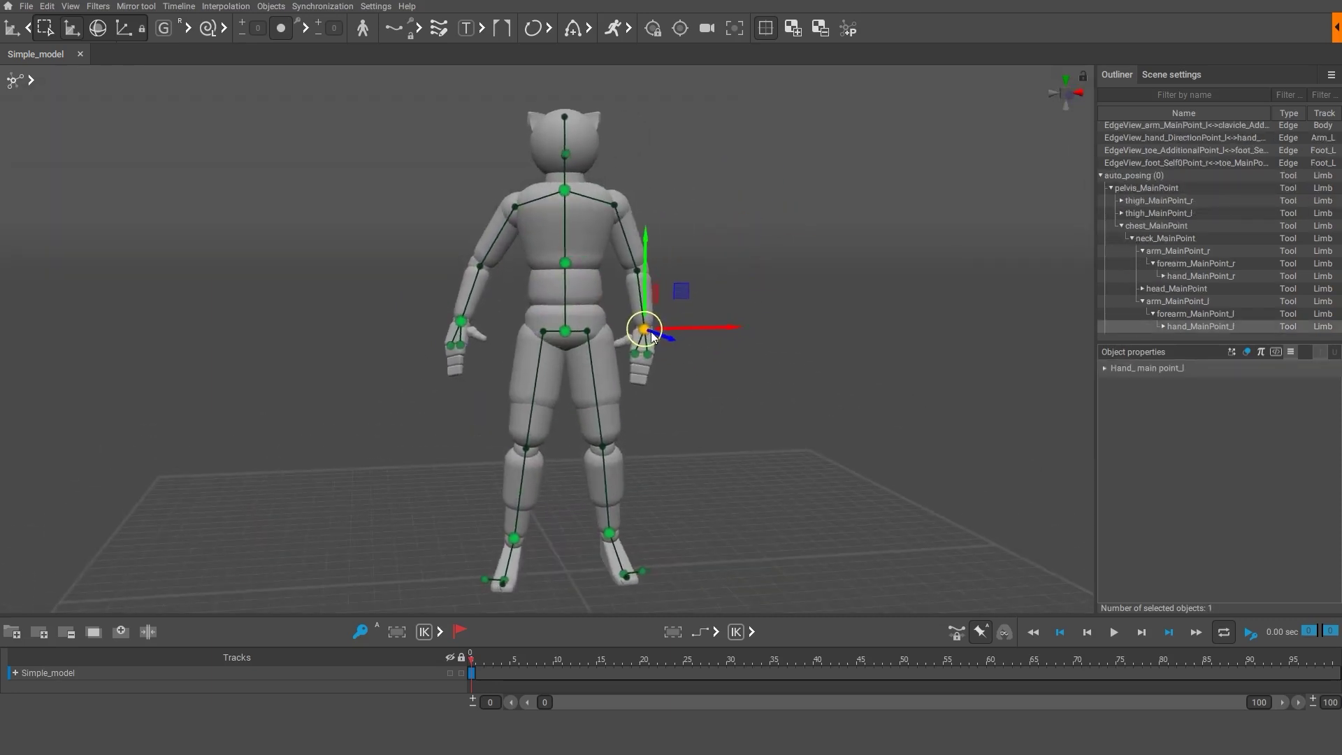
pyautogui.moveTo(828, 368); pyautogui.dragTo(606, 359, button='right')
pyautogui.click(390, 366)
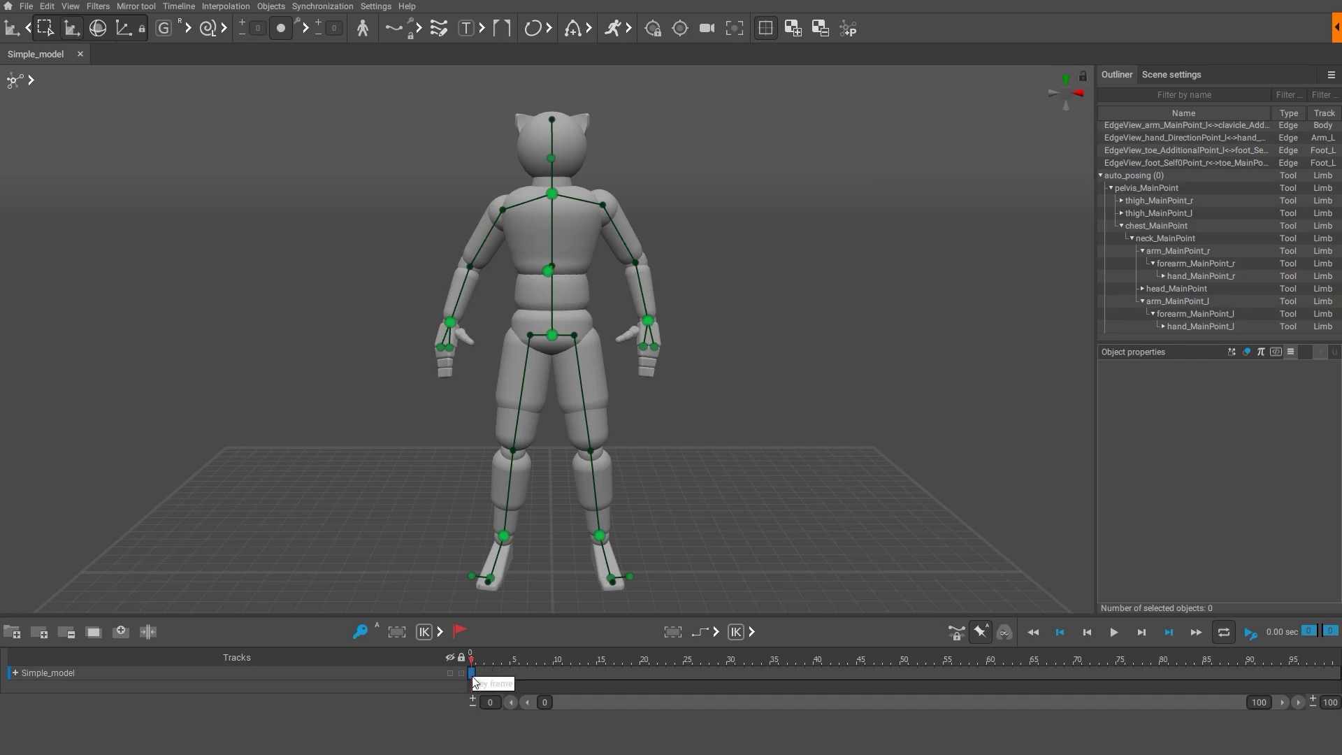
# Add keyframes at frames 10, 20 and 30 on the Simple_model track and step back through them to frame 0.
pyautogui.click(560, 675)
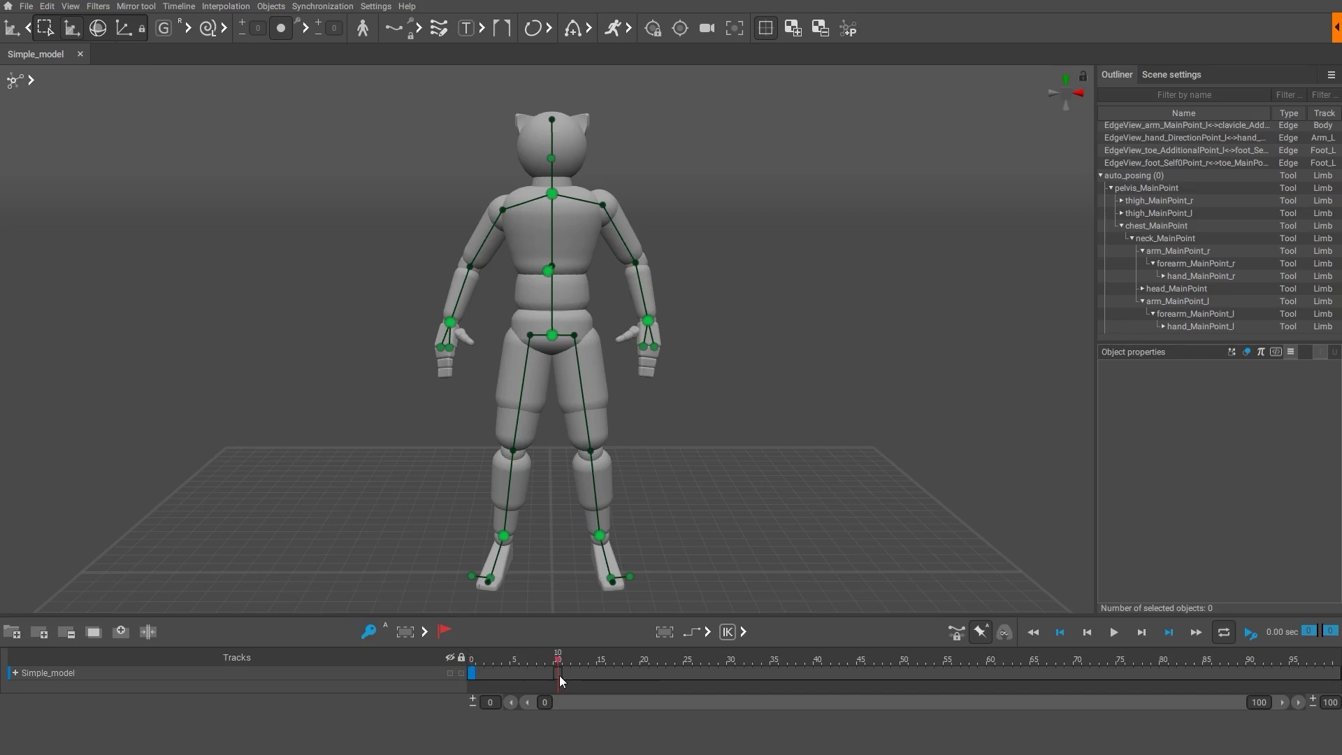
pyautogui.click(369, 632)
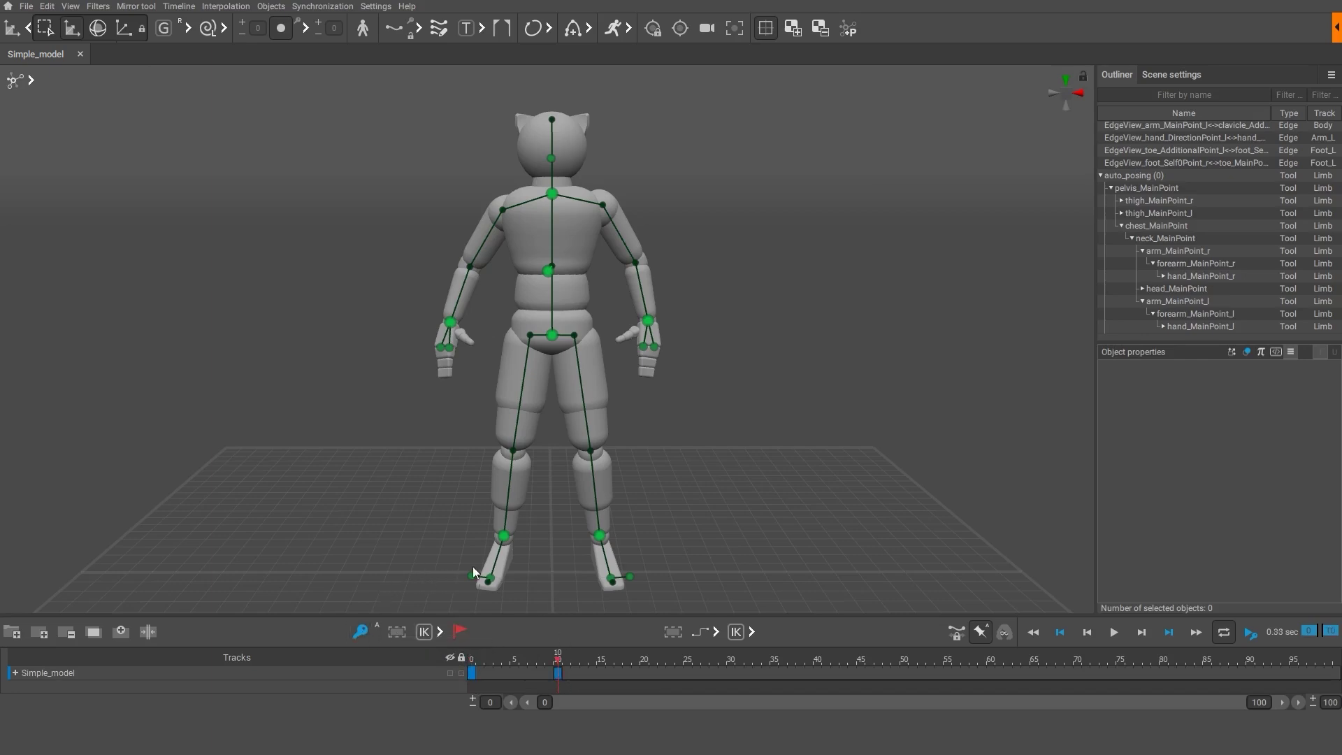
pyautogui.click(645, 674)
pyautogui.click(359, 633)
pyautogui.click(730, 674)
pyautogui.click(369, 632)
pyautogui.click(645, 677)
pyautogui.click(556, 677)
pyautogui.click(471, 677)
# At frame 10, raise the right foot main point to lift that leg with a bent knee.
pyautogui.moveTo(476, 675)
pyautogui.mouseDown()
pyautogui.moveTo(731, 682)
pyautogui.moveTo(490, 682)
pyautogui.mouseUp()
pyautogui.scroll(-1, 783, 542)
pyautogui.keyDown('alt'); pyautogui.moveTo(740, 533); pyautogui.dragTo(744, 557); pyautogui.keyUp('alt')
pyautogui.moveTo(742, 554); pyautogui.dragTo(736, 541, button='right')
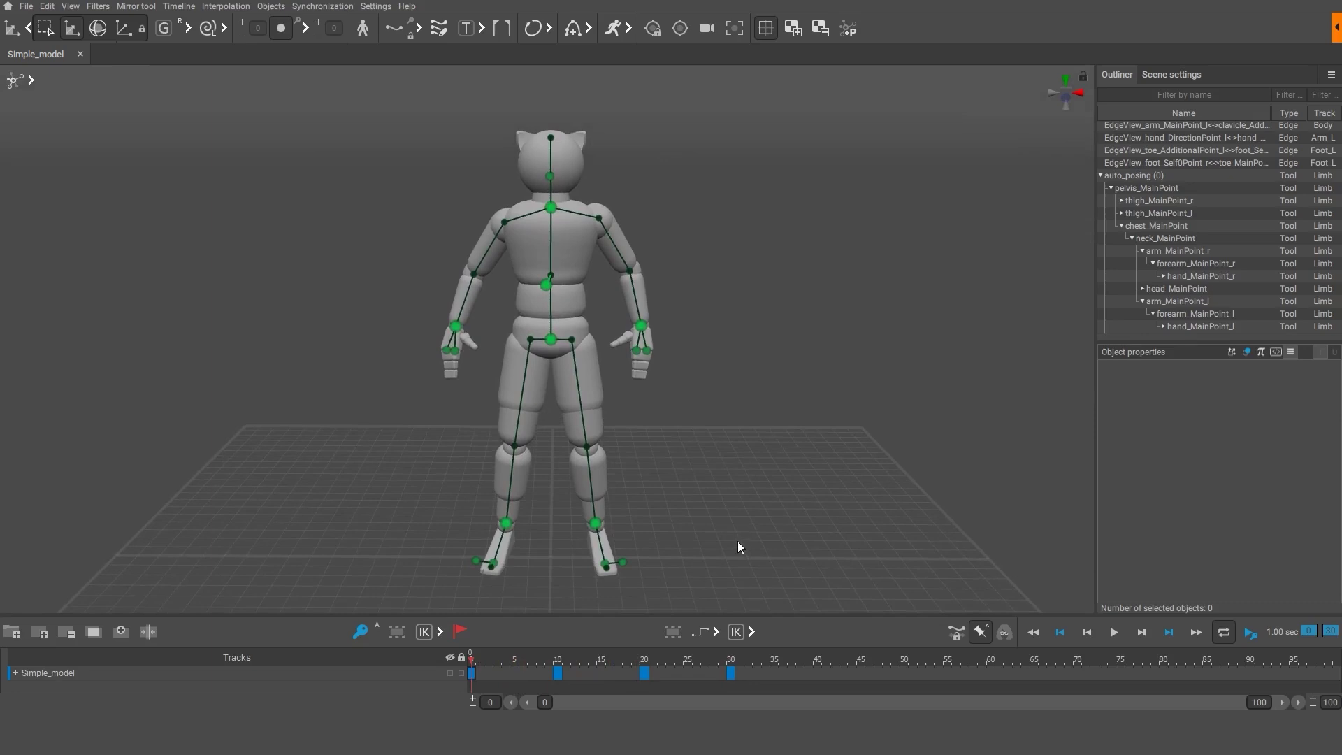
pyautogui.click(558, 674)
pyautogui.click(514, 524)
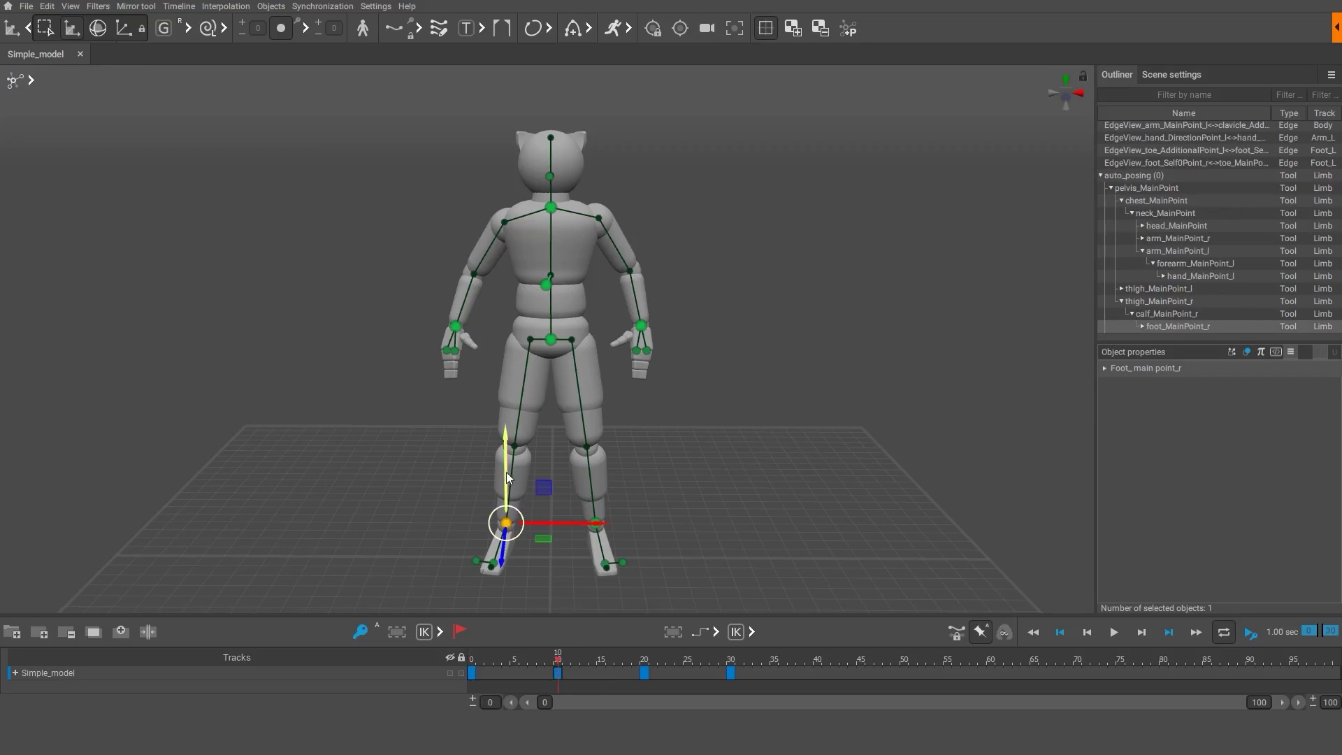
pyautogui.moveTo(505, 471); pyautogui.dragTo(496, 375)
pyautogui.click(535, 497)
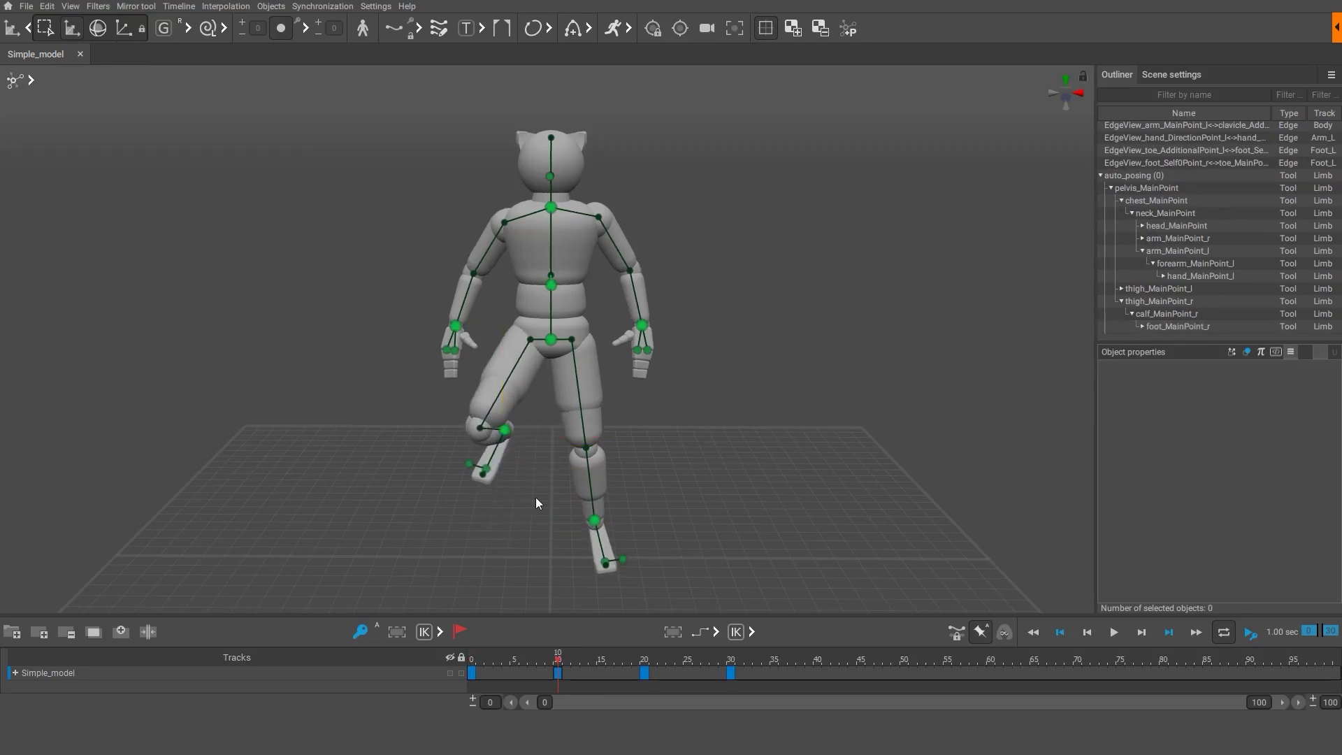
# At frame 20, raise the left foot main point to lift that leg with a bent knee.
pyautogui.click(644, 673)
pyautogui.click(596, 522)
pyautogui.moveTo(600, 499); pyautogui.dragTo(590, 398)
pyautogui.click(702, 514)
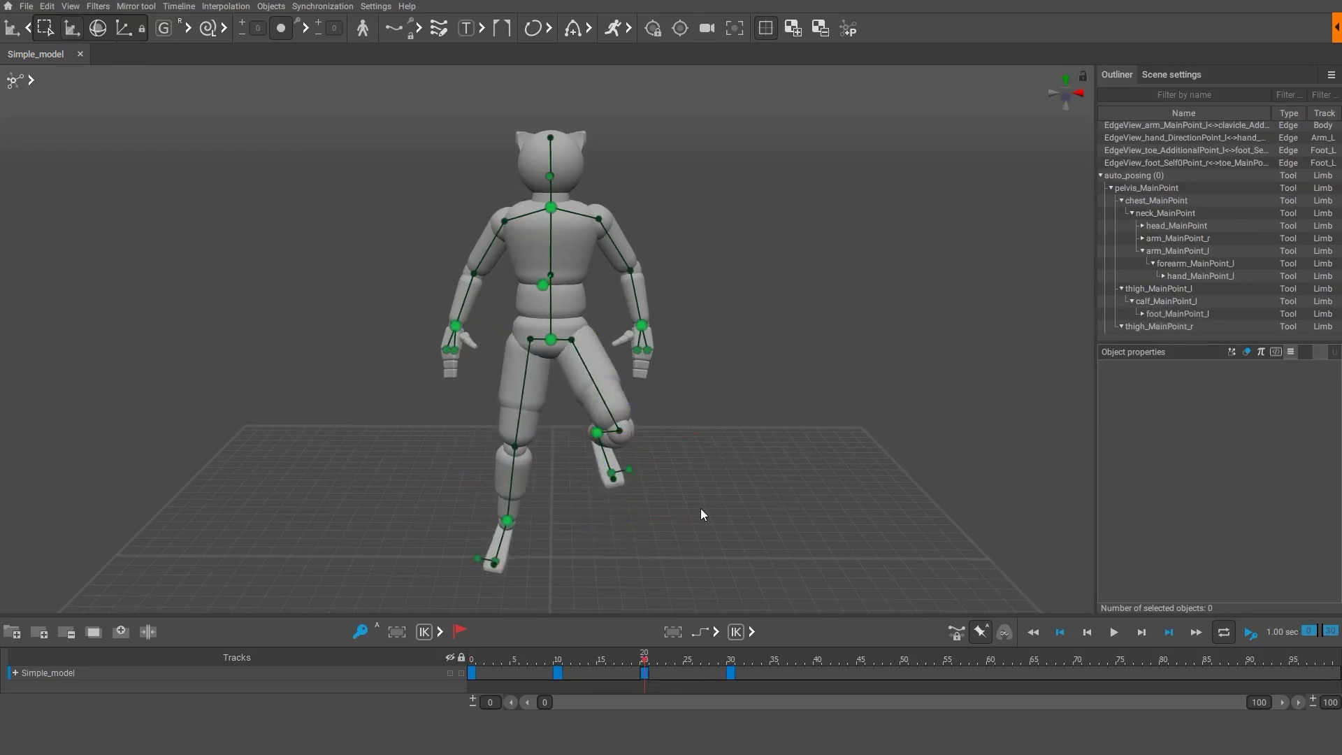
# Play the animation from the start and scrub between the keyframes to examine the stepped transitions.
pyautogui.click(477, 659)
pyautogui.click(1110, 635)
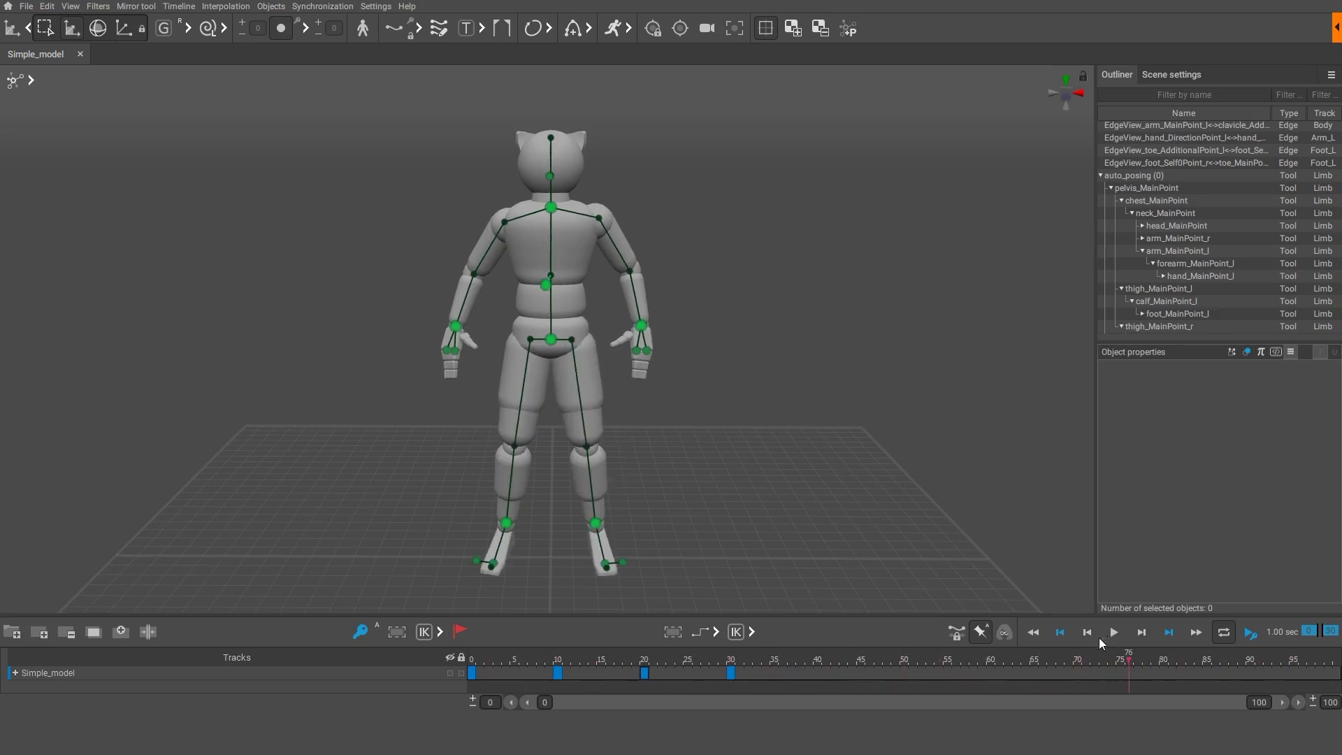
pyautogui.click(529, 657)
pyautogui.moveTo(550, 658); pyautogui.dragTo(626, 682)
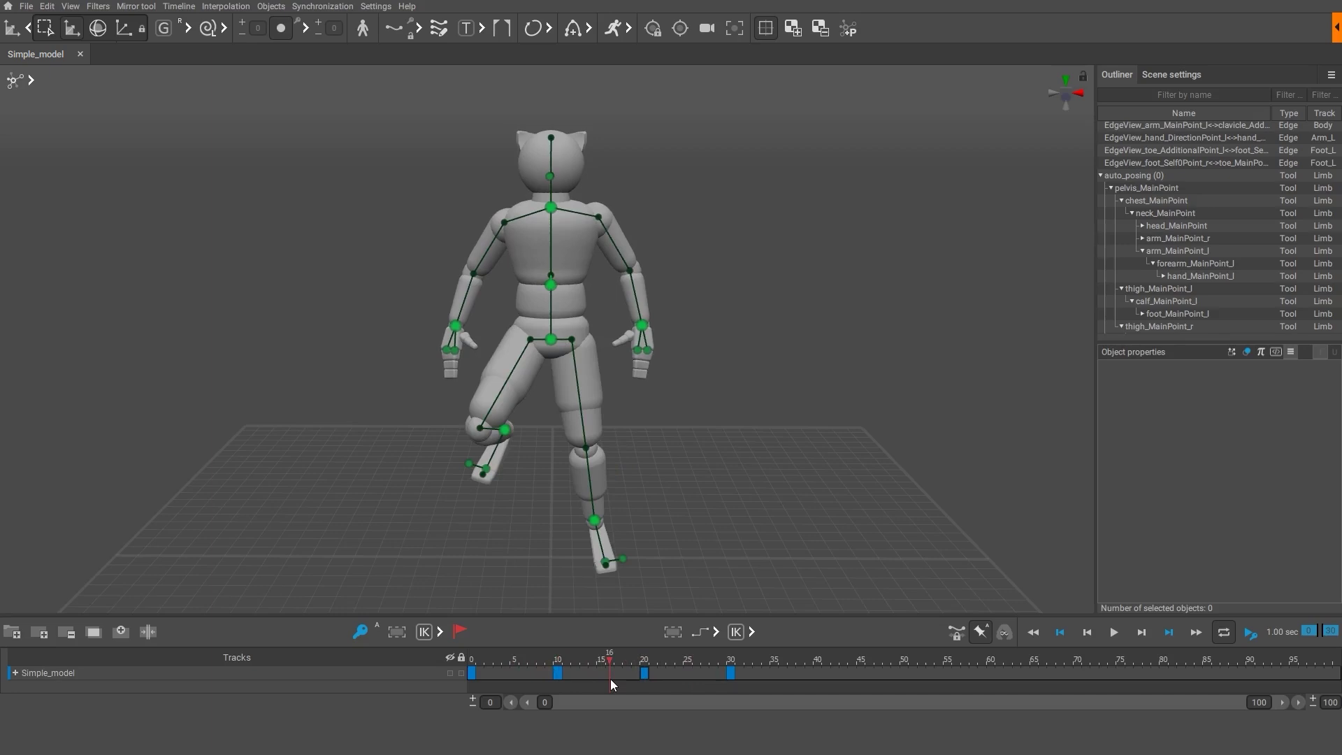
# Apply Bezier clamped interpolation to the intervals between frames 0 and 30.
pyautogui.moveTo(486, 690); pyautogui.dragTo(732, 694)
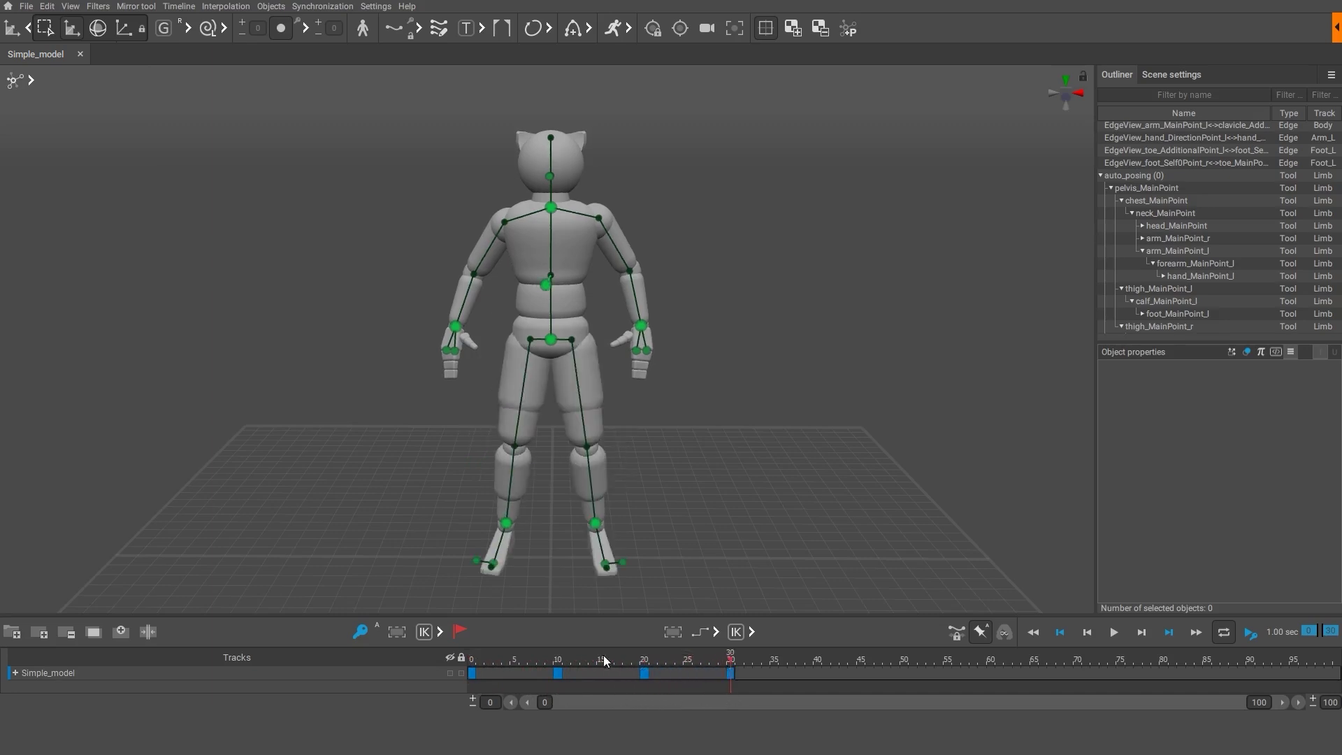
pyautogui.click(715, 634)
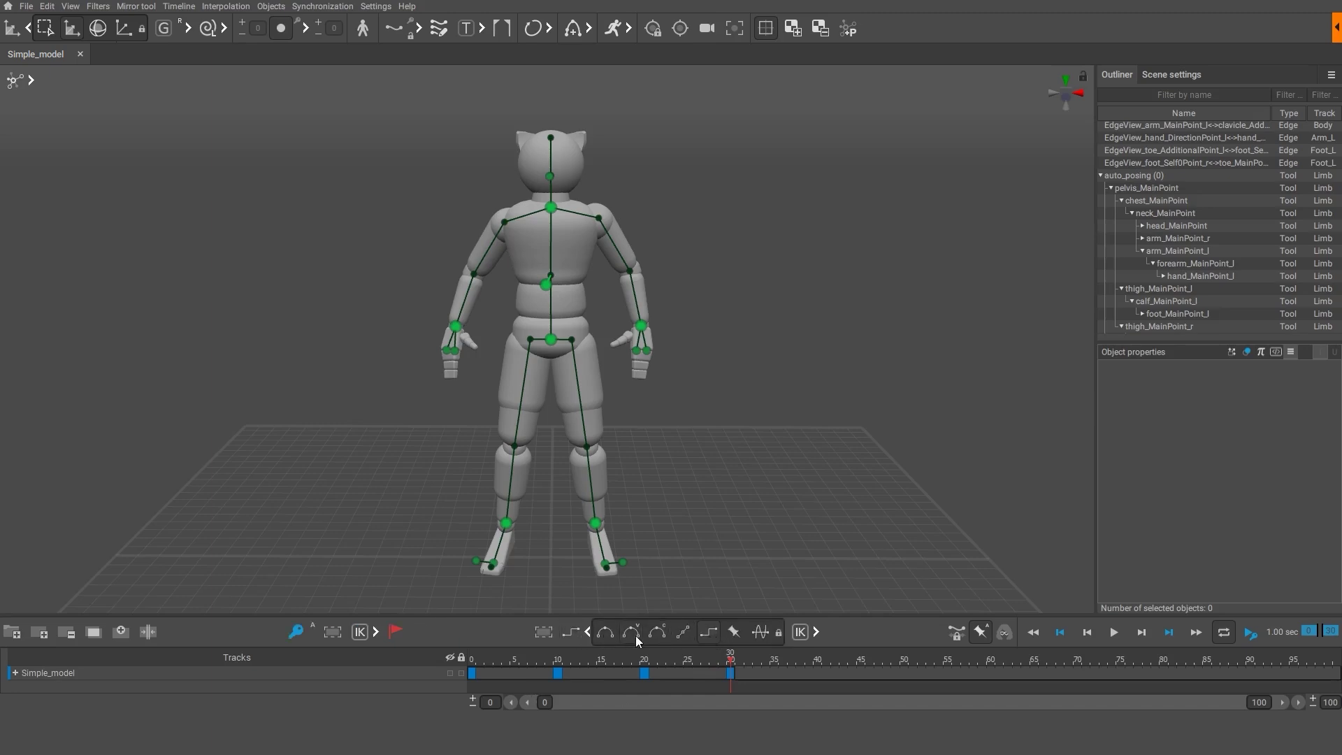
pyautogui.click(661, 637)
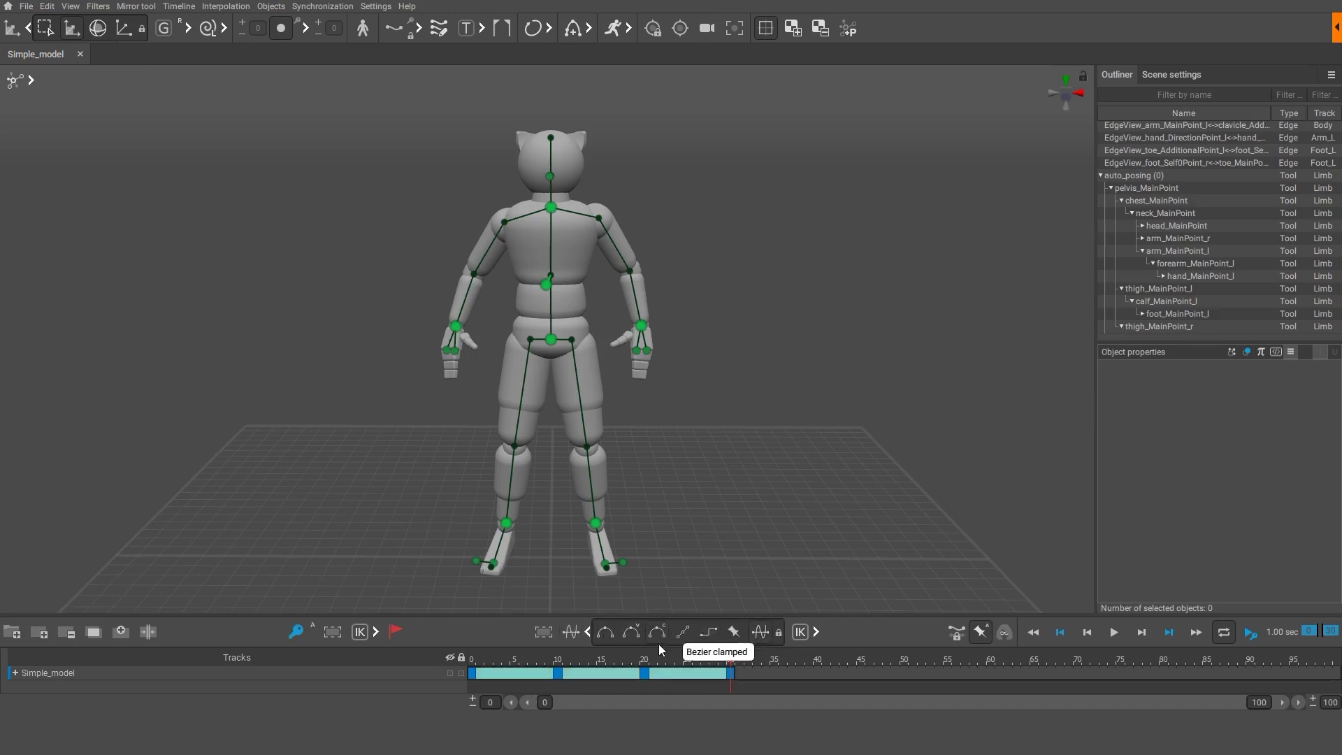
# Limit the timeline range to frames 0 to 30 and play the interpolated stepping animation.
pyautogui.moveTo(729, 659); pyautogui.dragTo(474, 681)
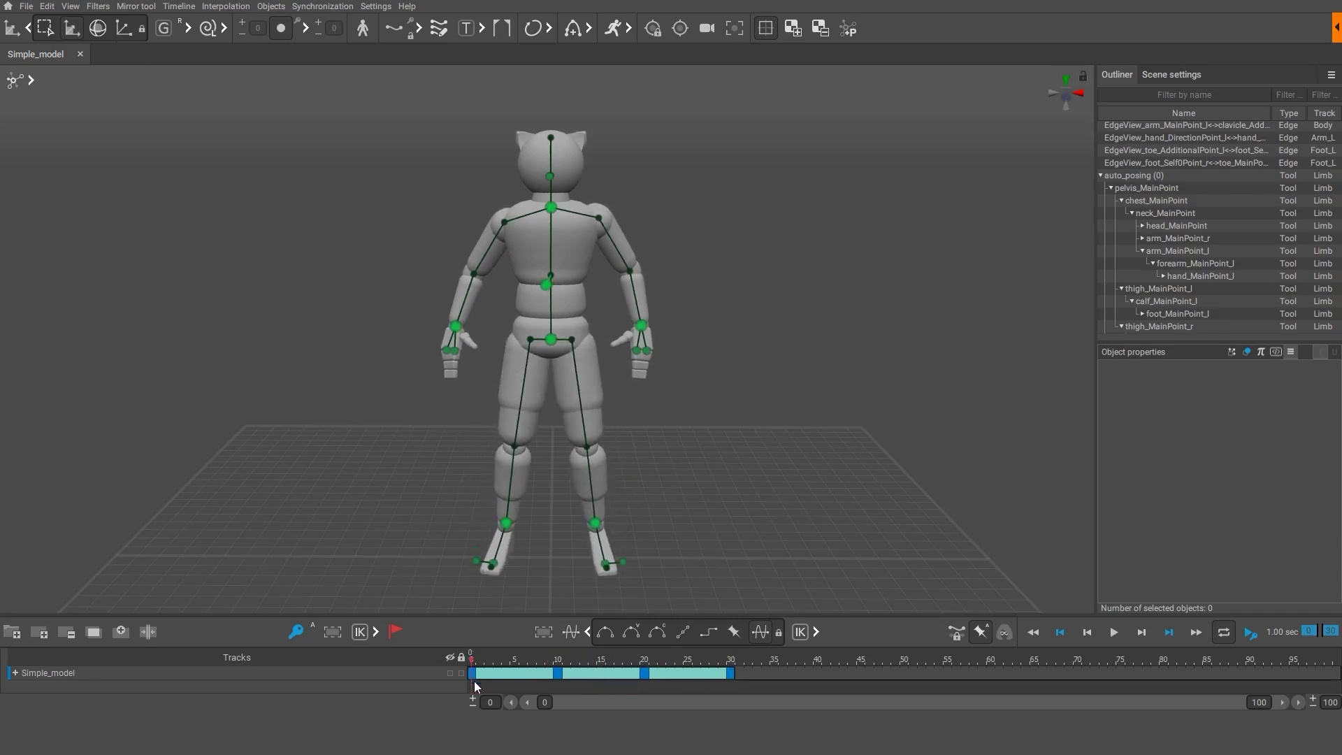
pyautogui.click(1333, 632)
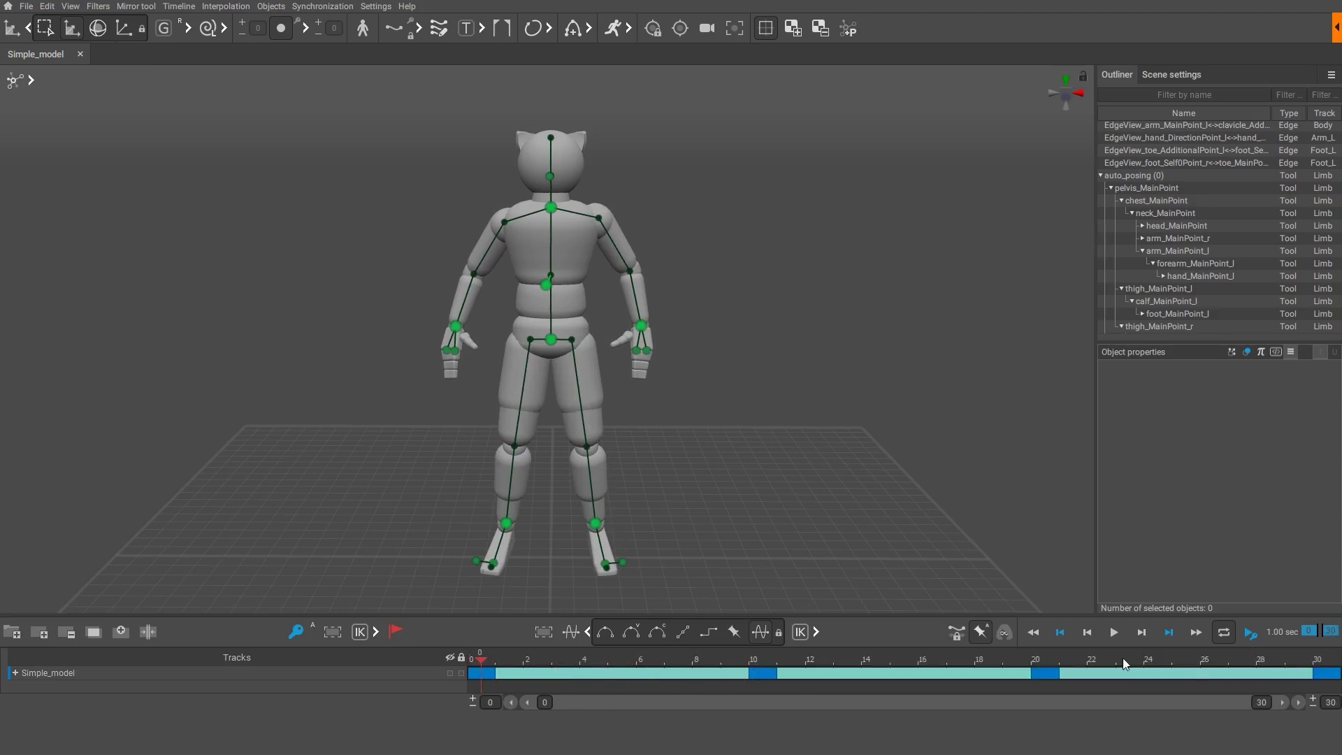
pyautogui.click(1114, 634)
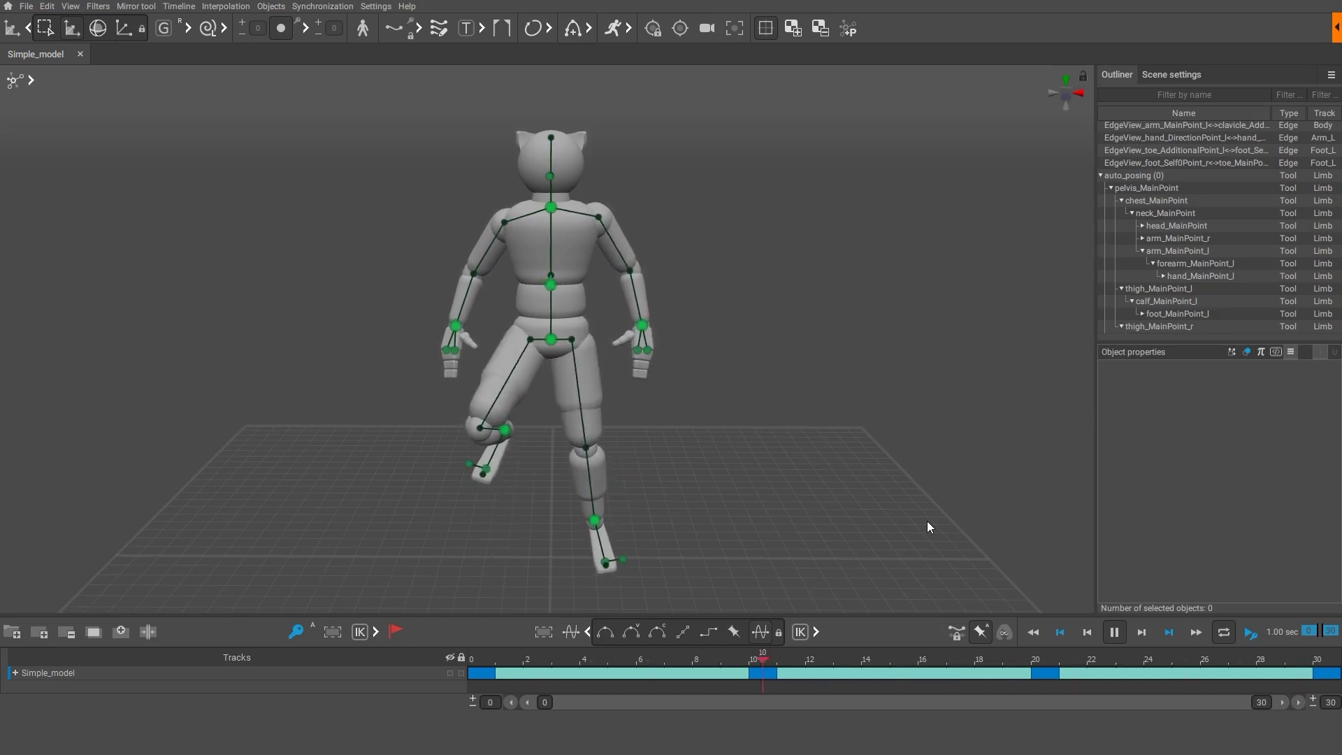
pyautogui.click(1119, 632)
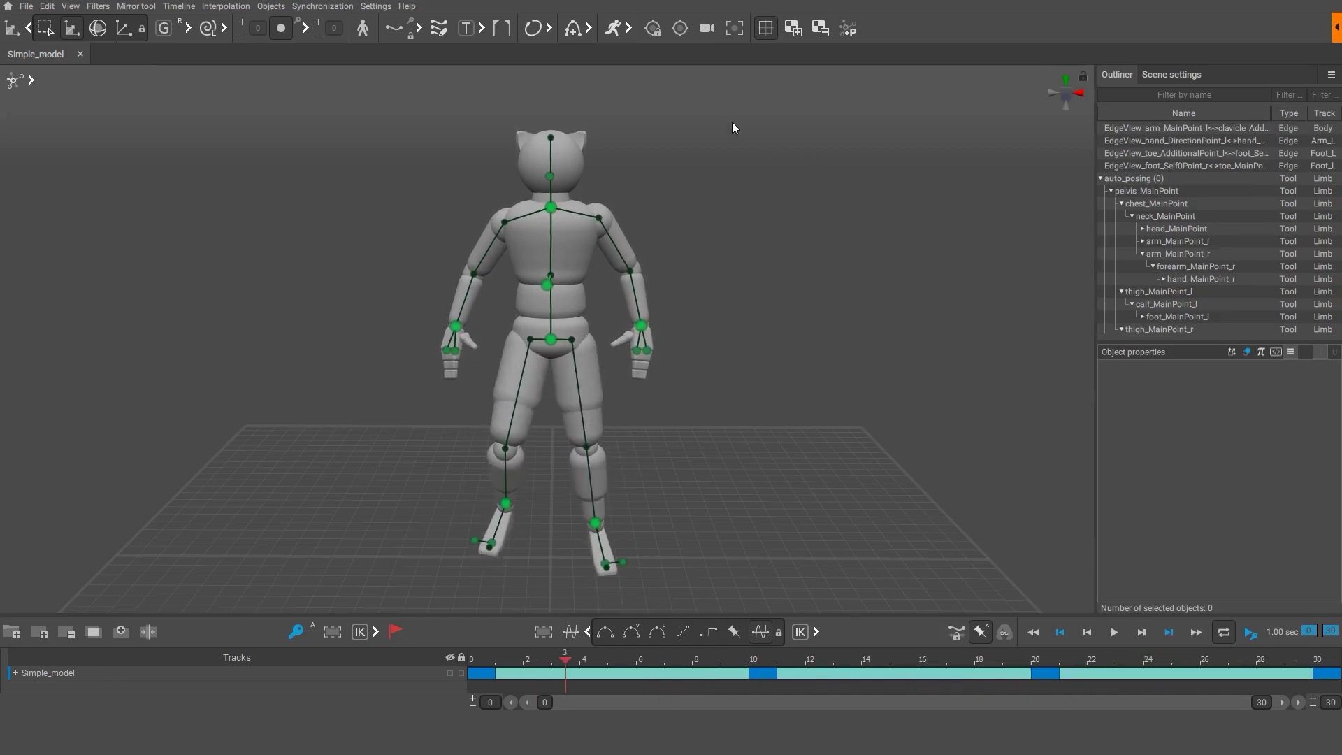
# Enable AutoPhysics with its green character beside the model, then play and scrub the animation to compare both.
pyautogui.click(612, 29)
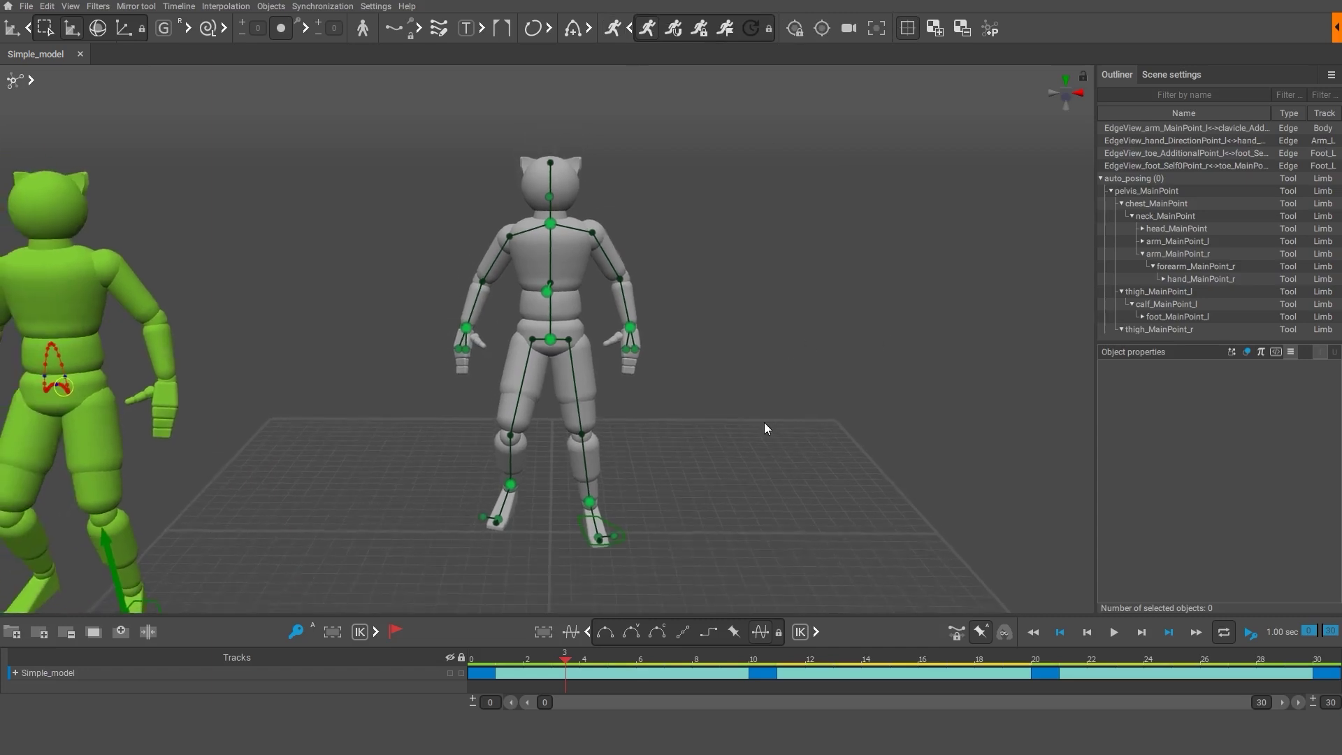
pyautogui.moveTo(919, 370); pyautogui.dragTo(976, 381, button='middle')
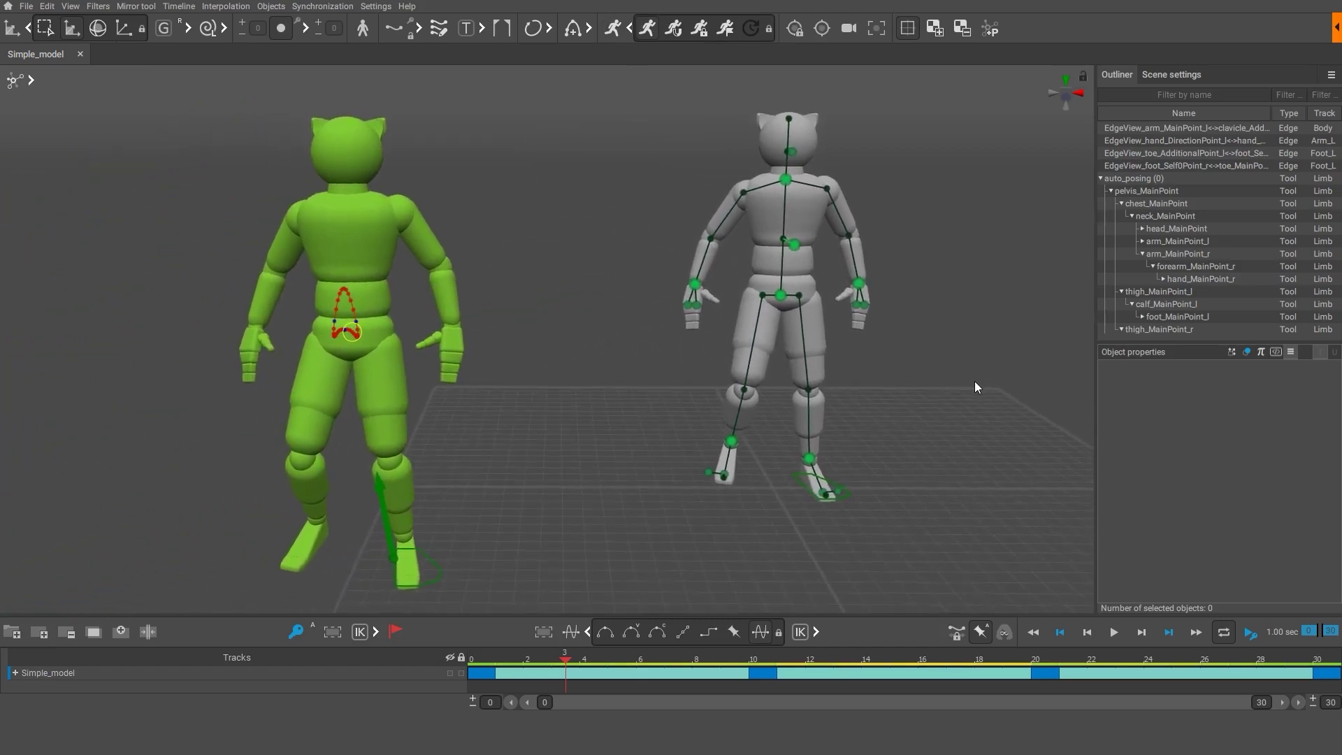
pyautogui.click(1113, 632)
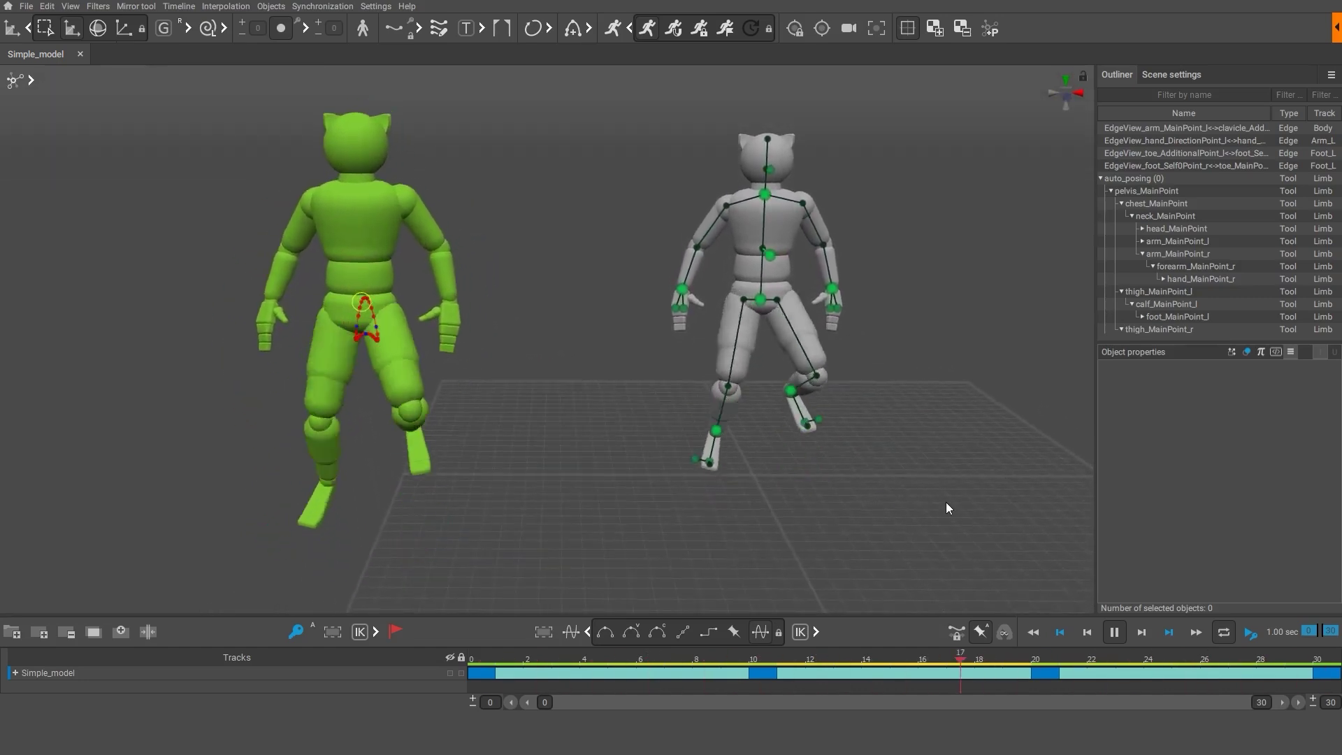
pyautogui.click(1113, 630)
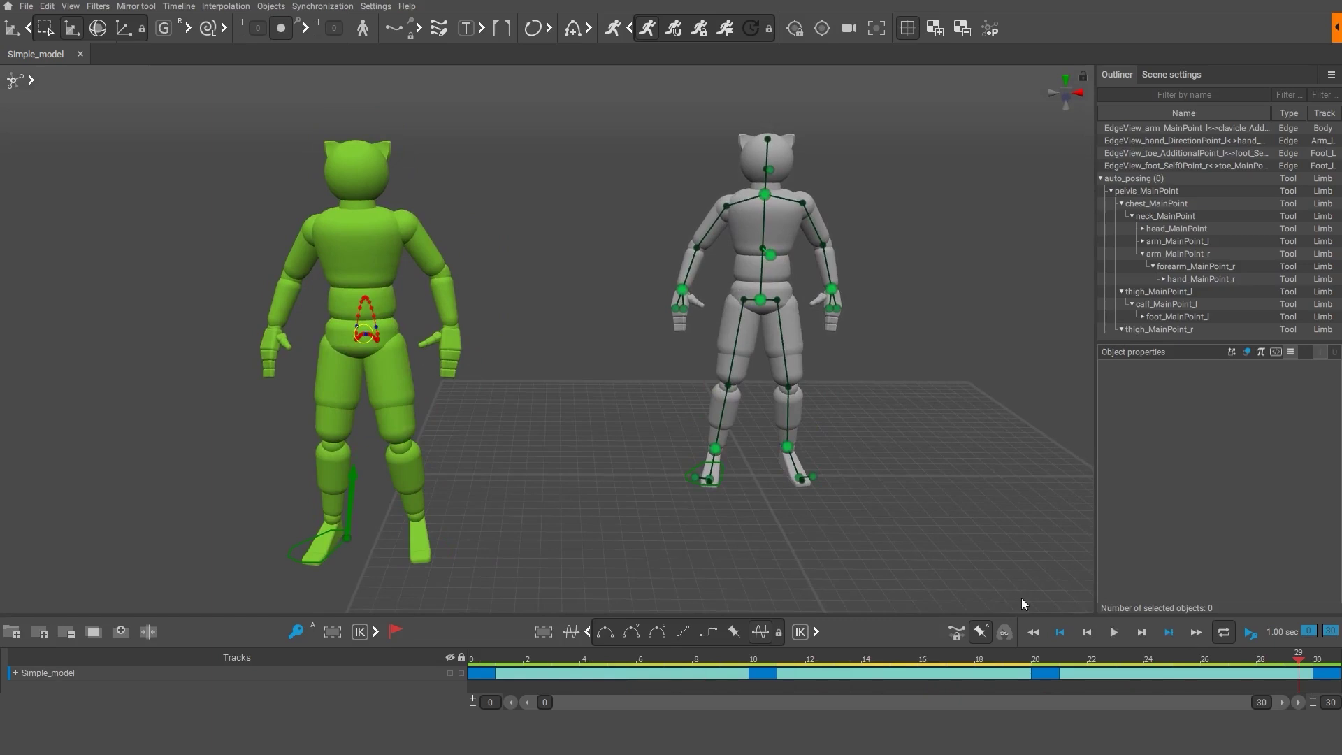
pyautogui.click(759, 662)
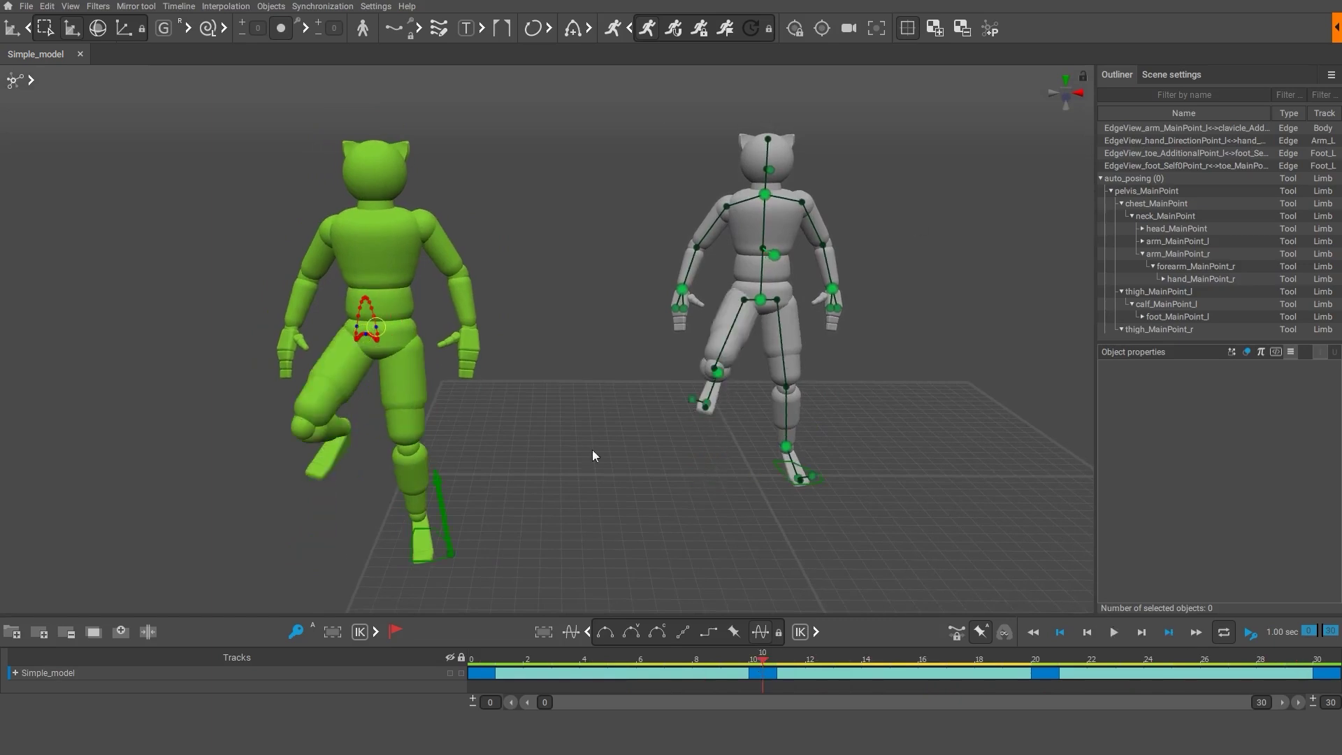
pyautogui.moveTo(748, 682); pyautogui.dragTo(946, 688)
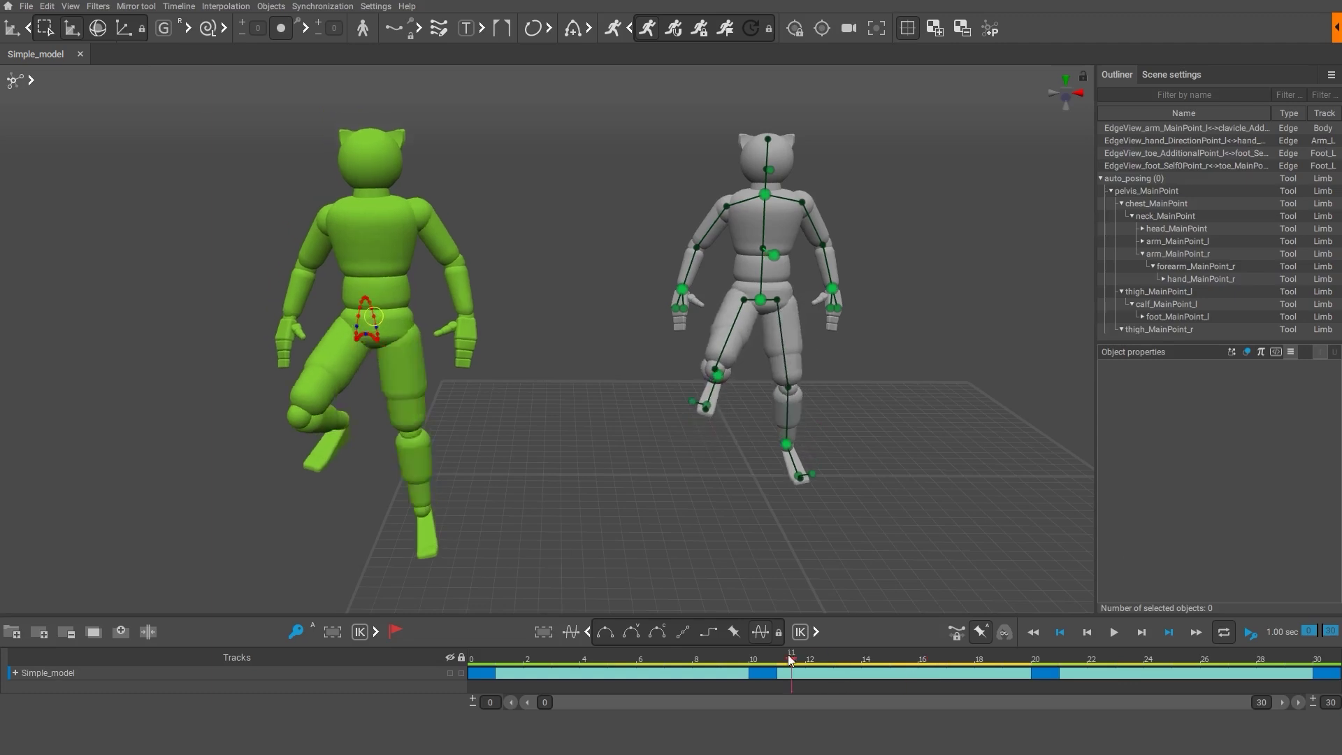
# At frame 10, move both hand main points outward and up, and lower the head's additional point to tilt the head down.
pyautogui.click(755, 678)
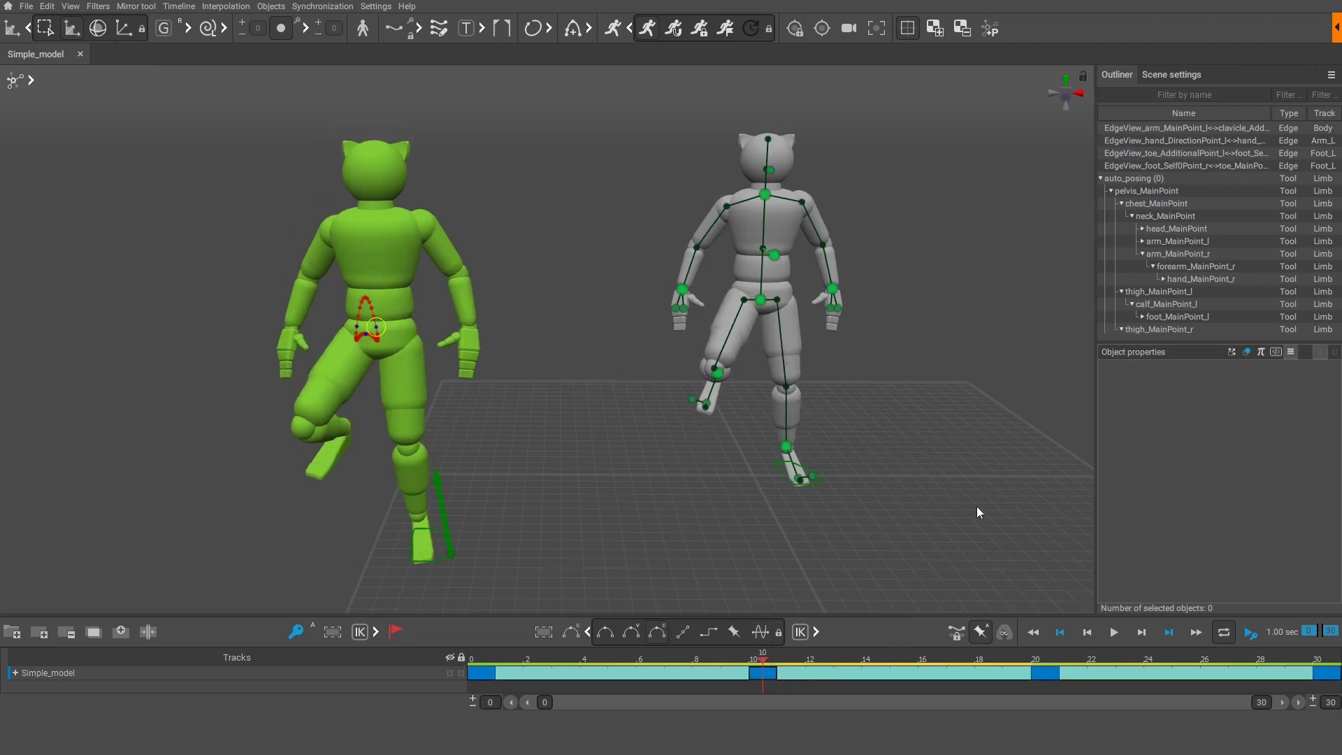
pyautogui.click(686, 287)
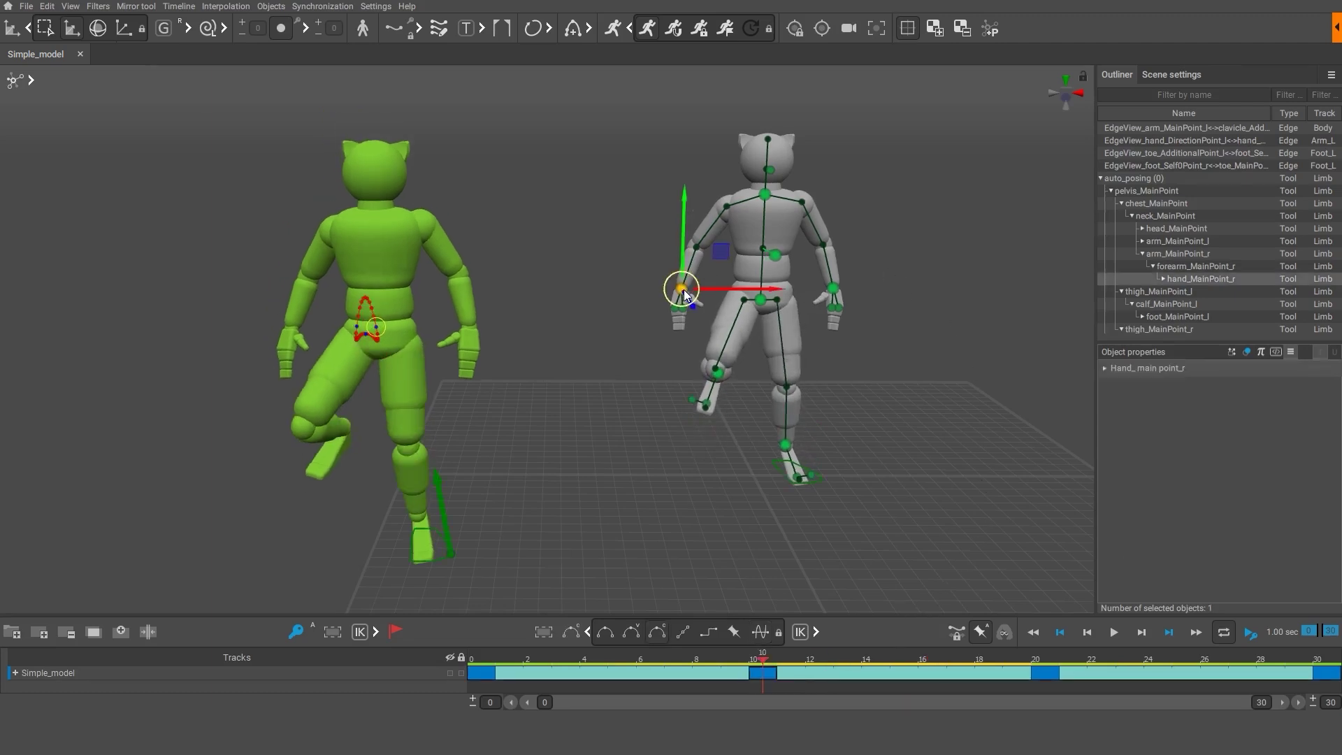
pyautogui.moveTo(683, 290); pyautogui.dragTo(658, 257)
pyautogui.moveTo(836, 292); pyautogui.dragTo(863, 268)
pyautogui.click(857, 333)
pyautogui.click(660, 196)
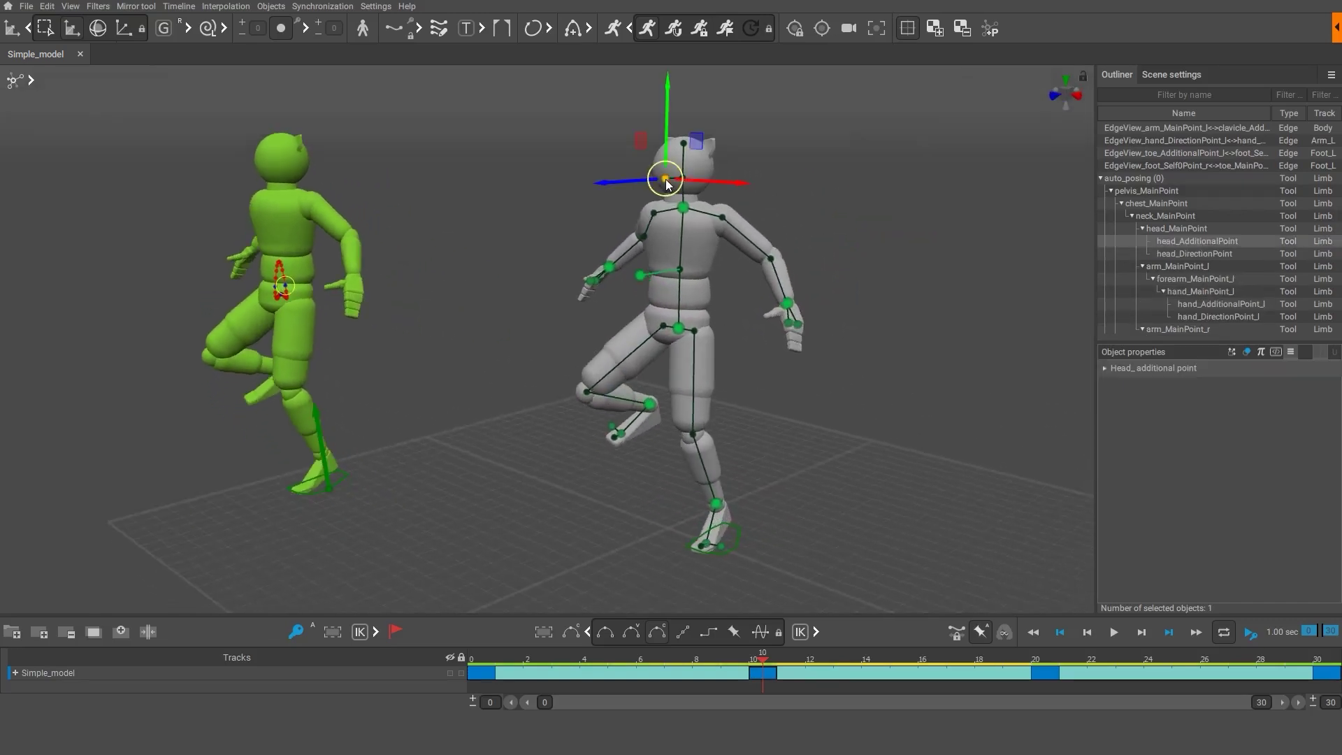
pyautogui.click(561, 204)
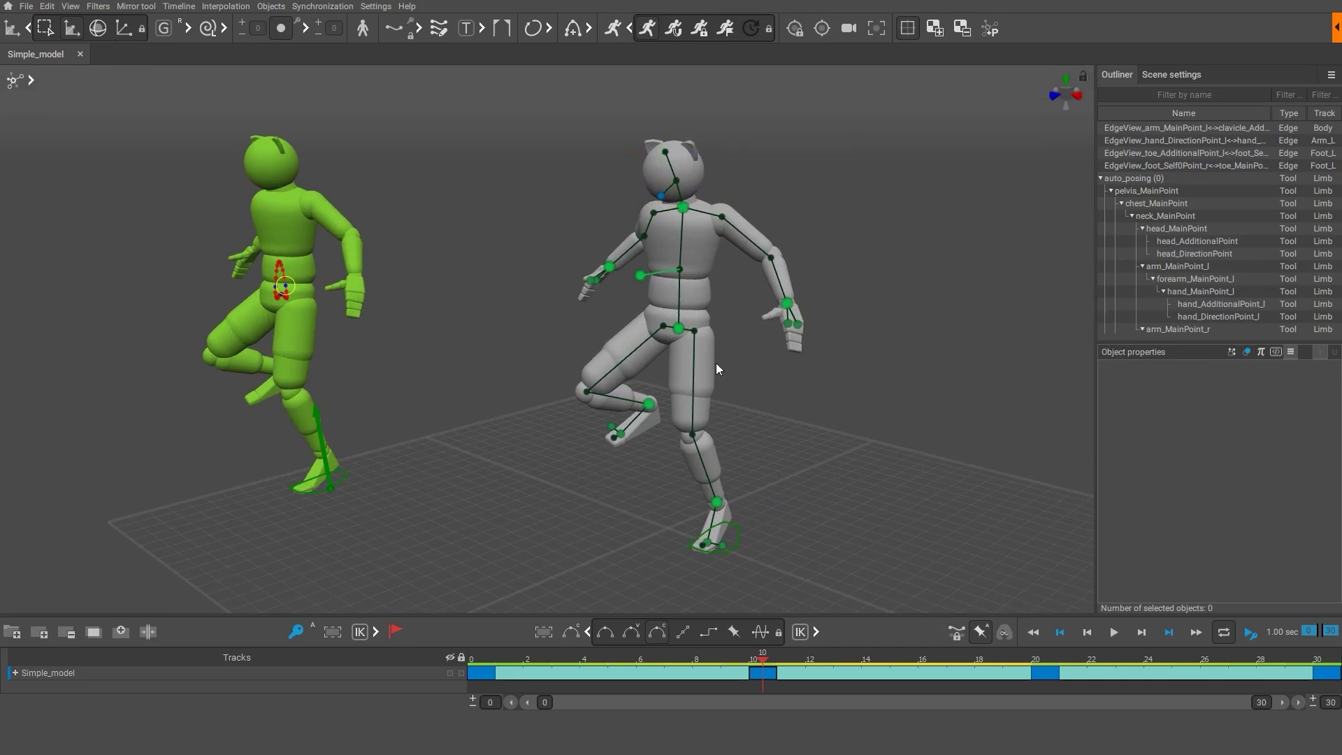
# At frame 20, raise both hand main points outward so the arms spread wide near shoulder height.
pyautogui.moveTo(723, 370)
pyautogui.mouseDown(button='right')
pyautogui.moveTo(571, 395)
pyautogui.moveTo(708, 378)
pyautogui.mouseUp(button='right')
pyautogui.click(1043, 669)
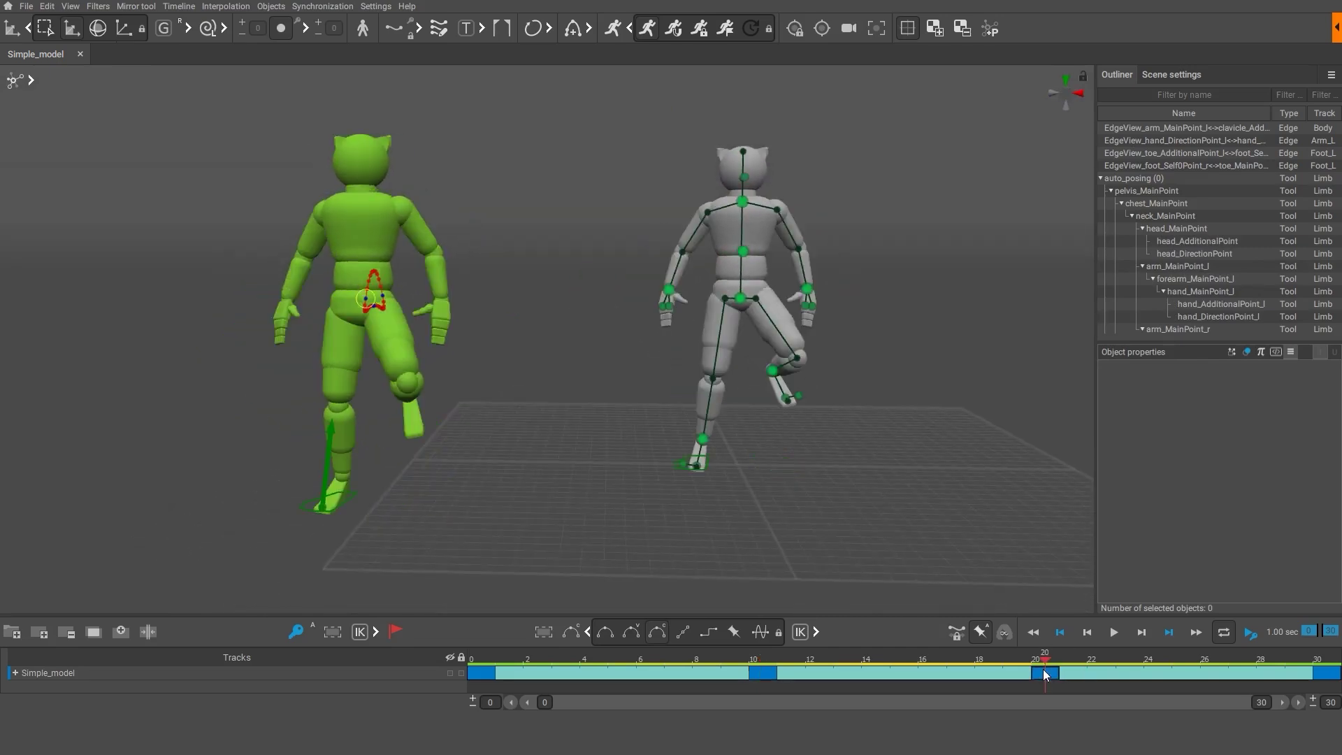
pyautogui.moveTo(667, 294); pyautogui.dragTo(693, 242)
pyautogui.click(807, 288)
pyautogui.moveTo(820, 290); pyautogui.dragTo(848, 225)
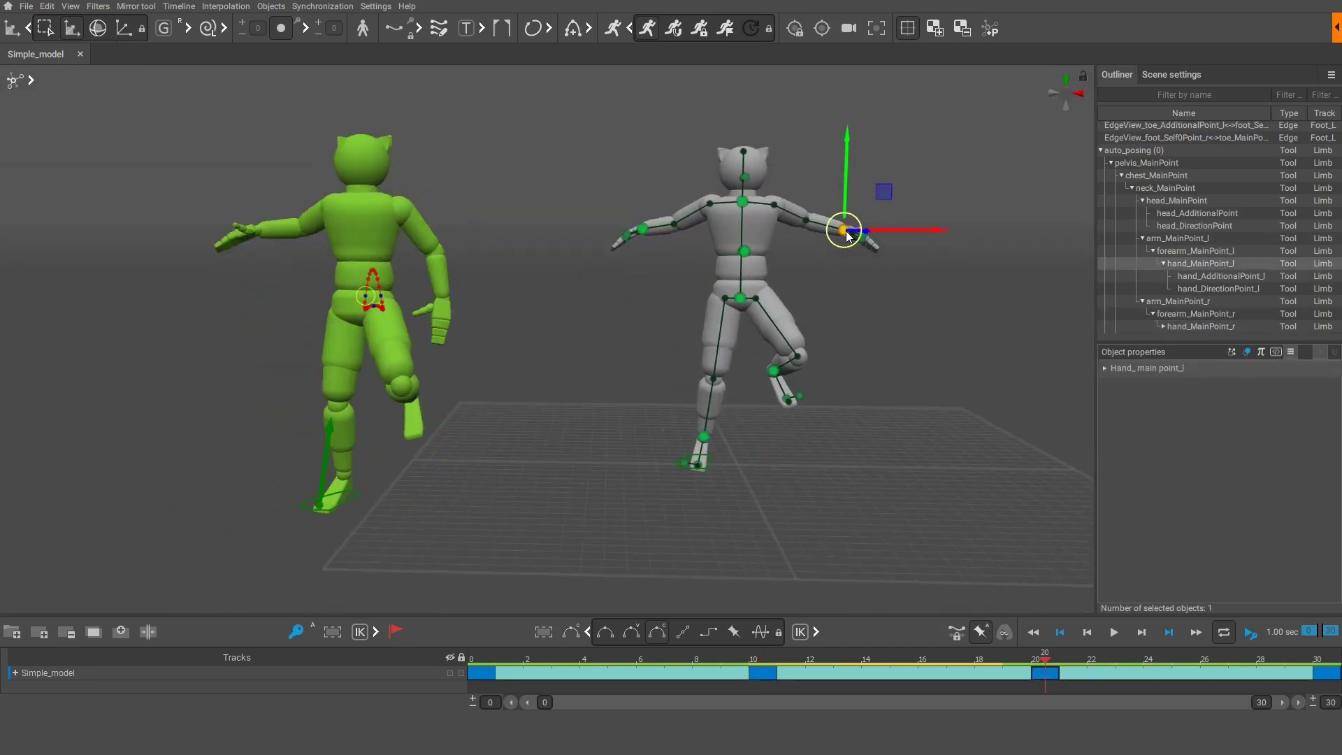
pyautogui.click(874, 278)
# At frame 20, move the head's additional point slightly up to tilt the head back.
pyautogui.moveTo(874, 278); pyautogui.dragTo(601, 199, button='right')
pyautogui.moveTo(586, 188); pyautogui.dragTo(590, 179)
pyautogui.click(428, 370)
pyautogui.keyDown('alt'); pyautogui.moveTo(428, 371); pyautogui.dragTo(623, 355); pyautogui.keyUp('alt')
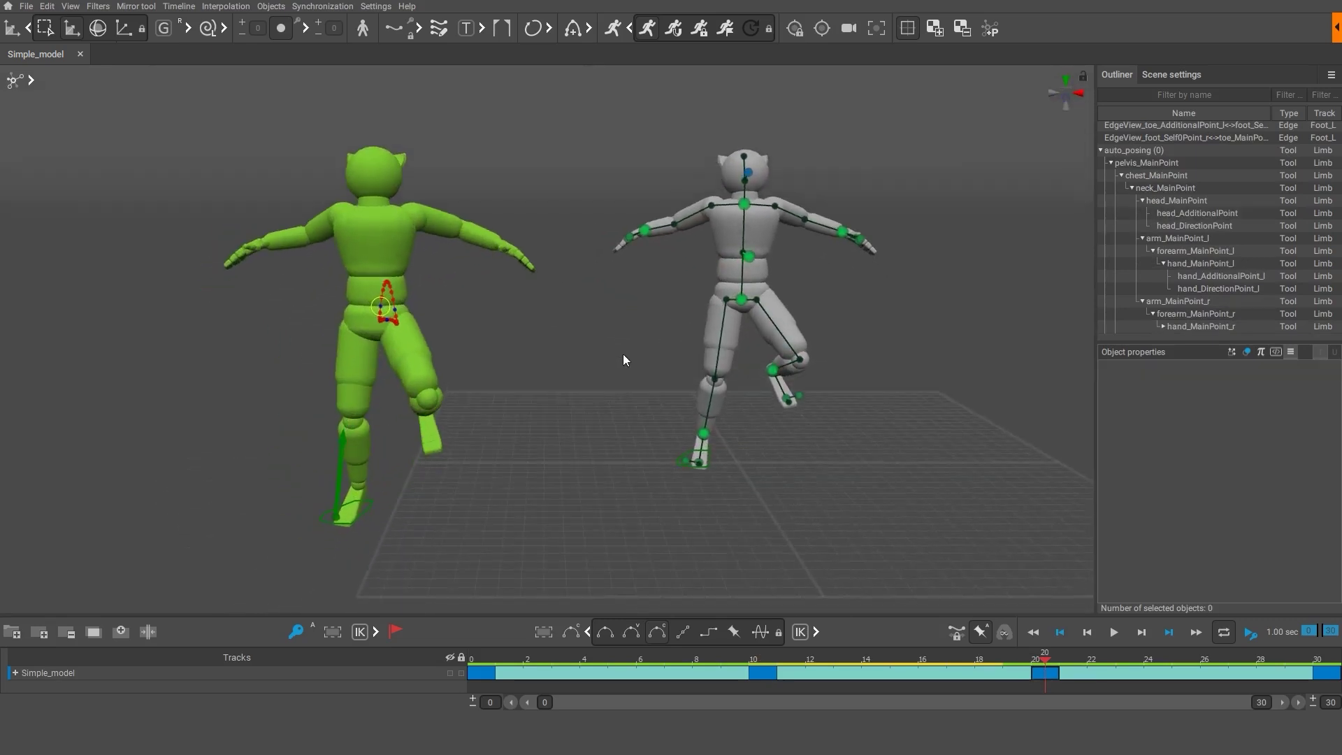
# Play the animation, then snap the model's animation to the AutoPhysics result and scrub back to frame 8.
pyautogui.click(1113, 632)
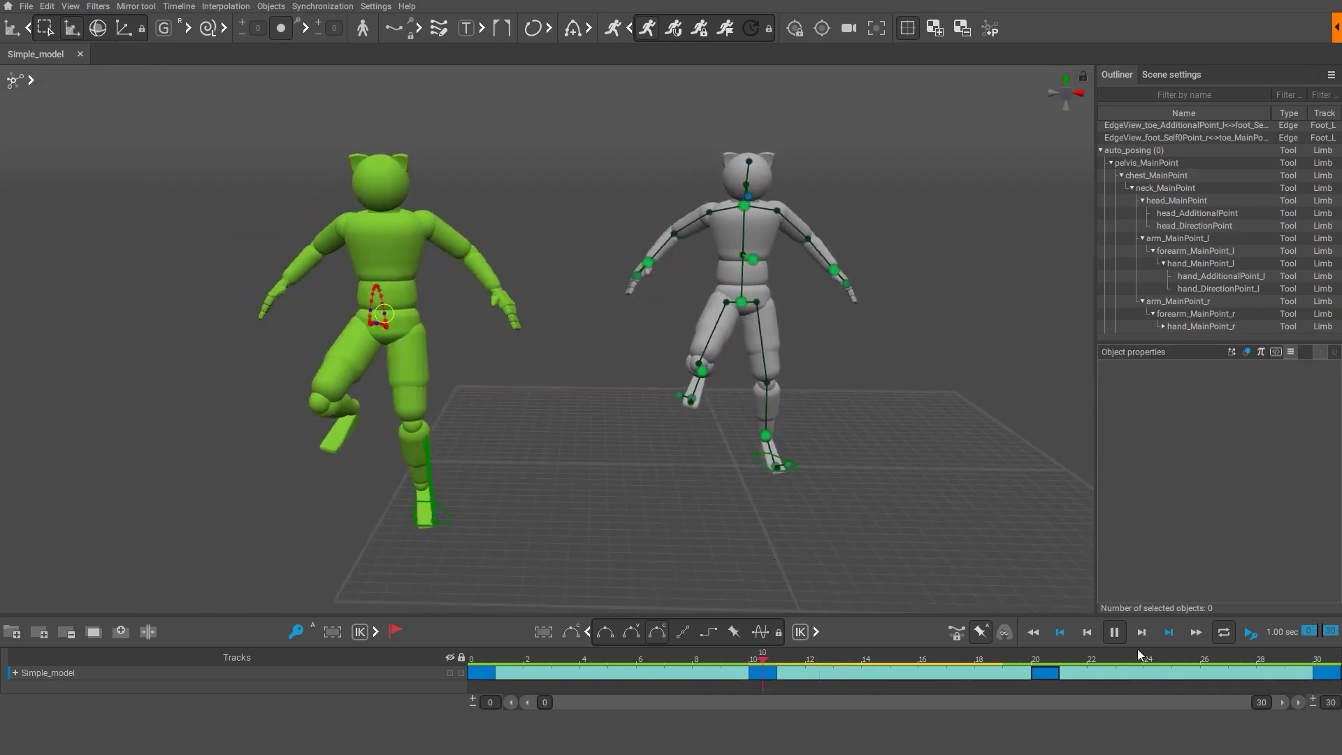
pyautogui.click(1114, 633)
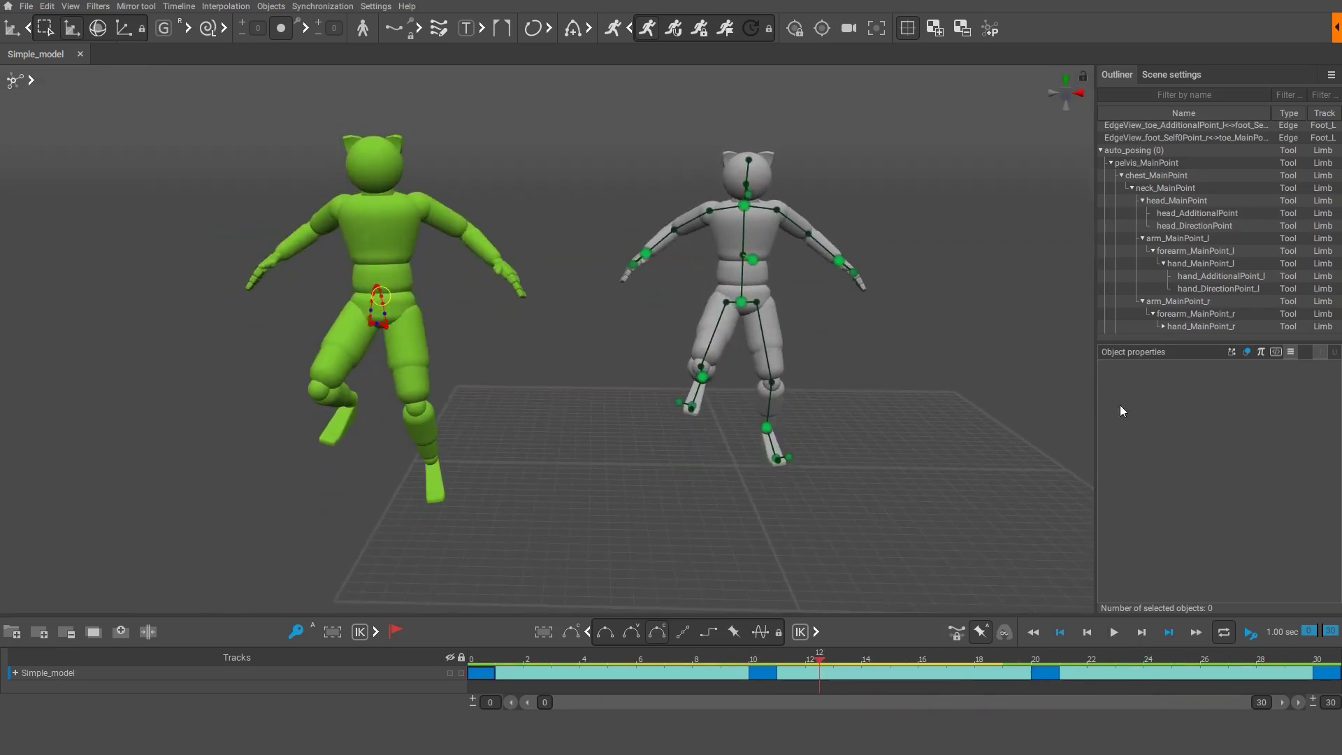
pyautogui.click(674, 32)
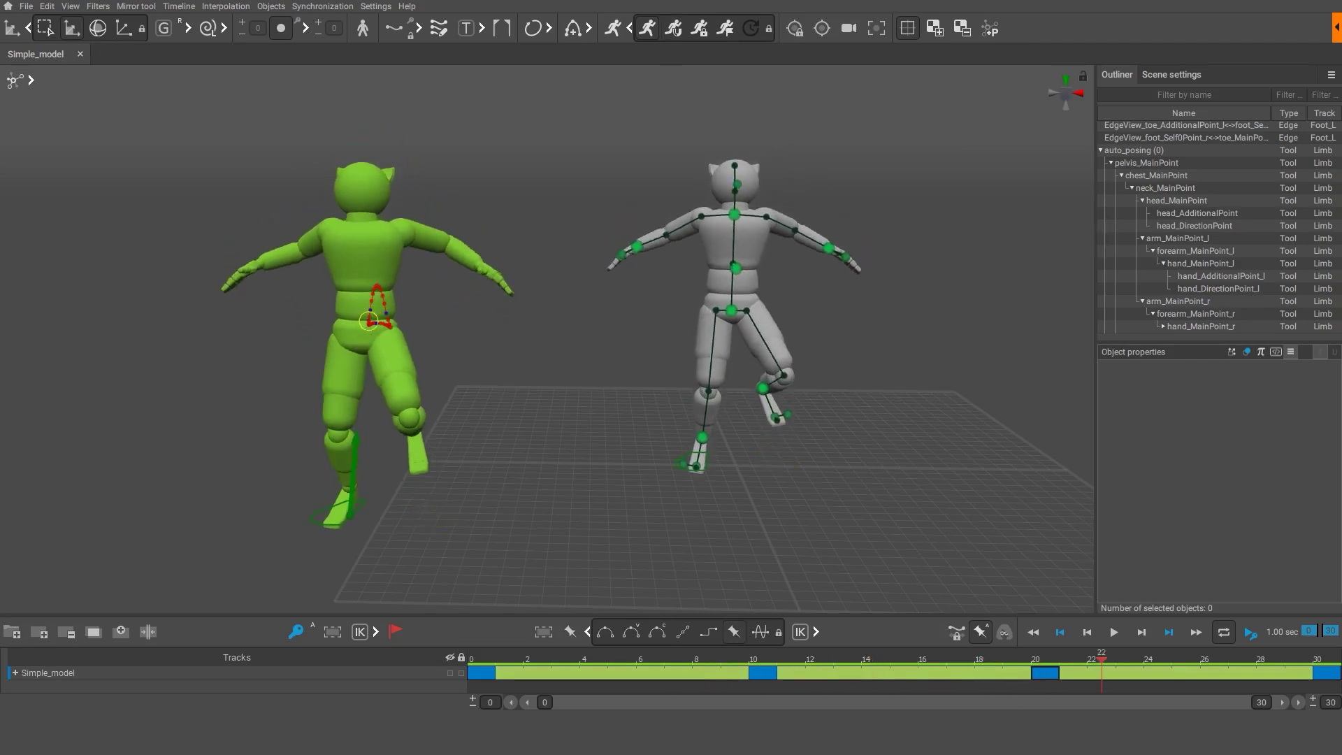
pyautogui.moveTo(1102, 693); pyautogui.dragTo(711, 685)
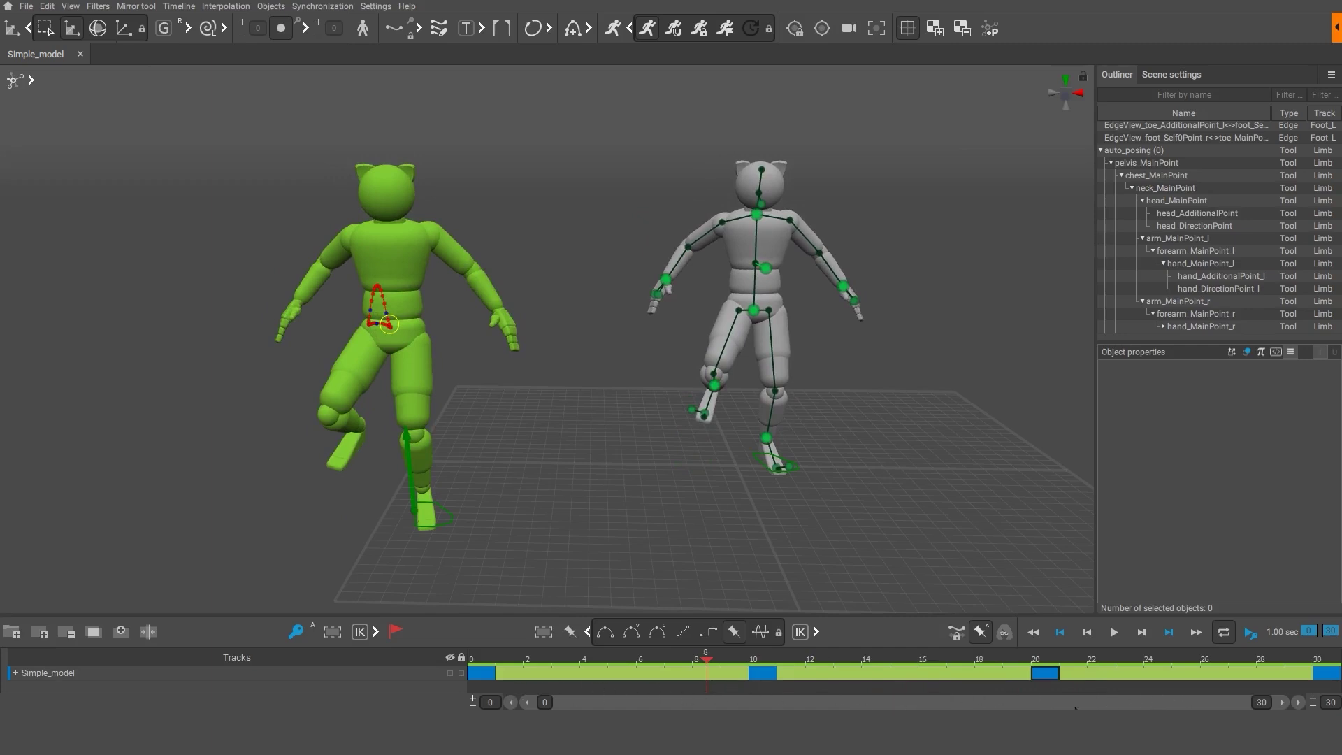
# Play the animation in View mode with the control points hidden, stopping at frame 4.
pyautogui.click(1116, 632)
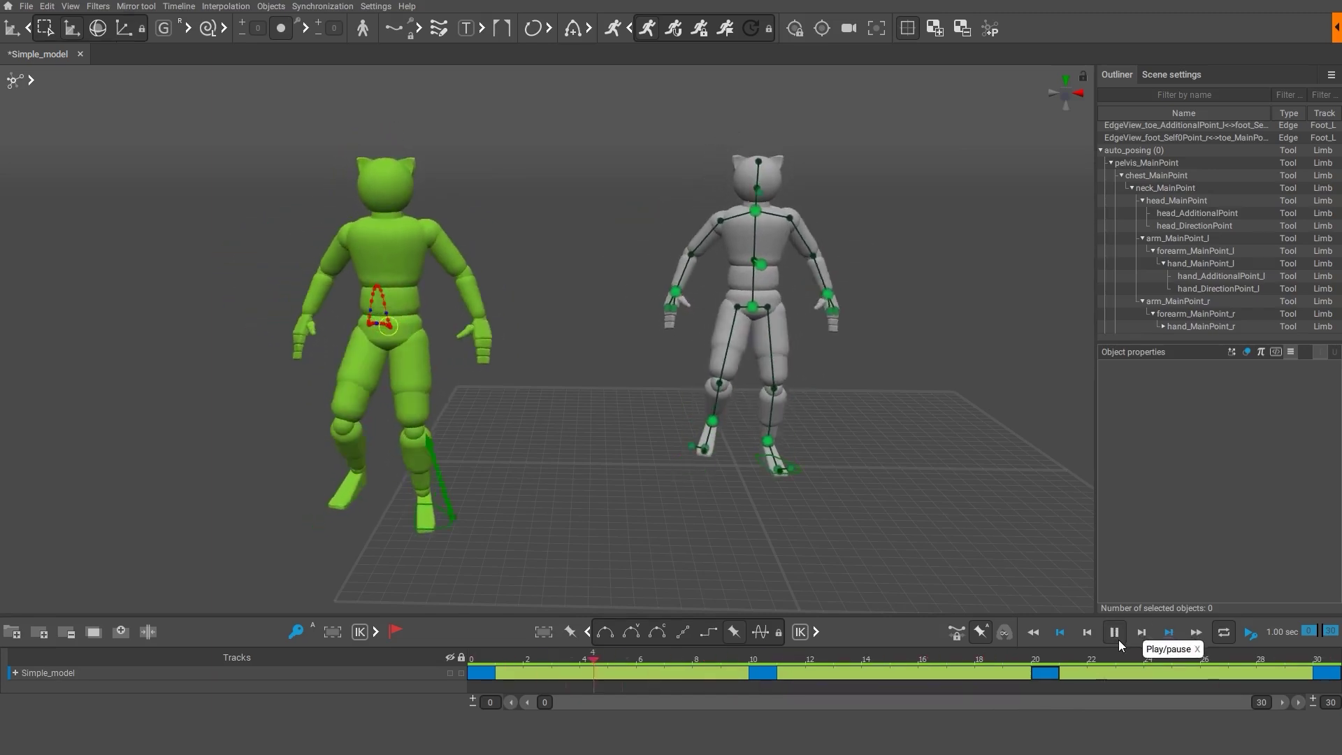
pyautogui.click(32, 82)
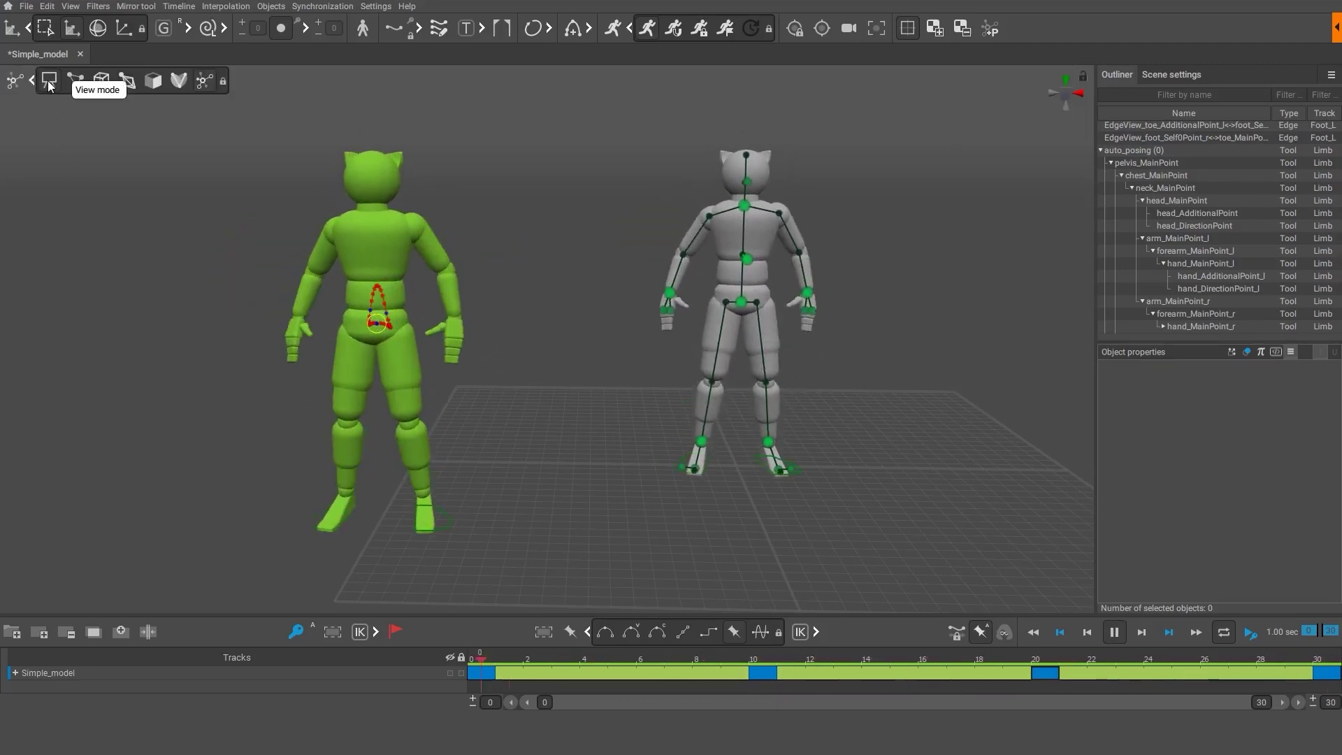
pyautogui.click(49, 82)
pyautogui.click(32, 82)
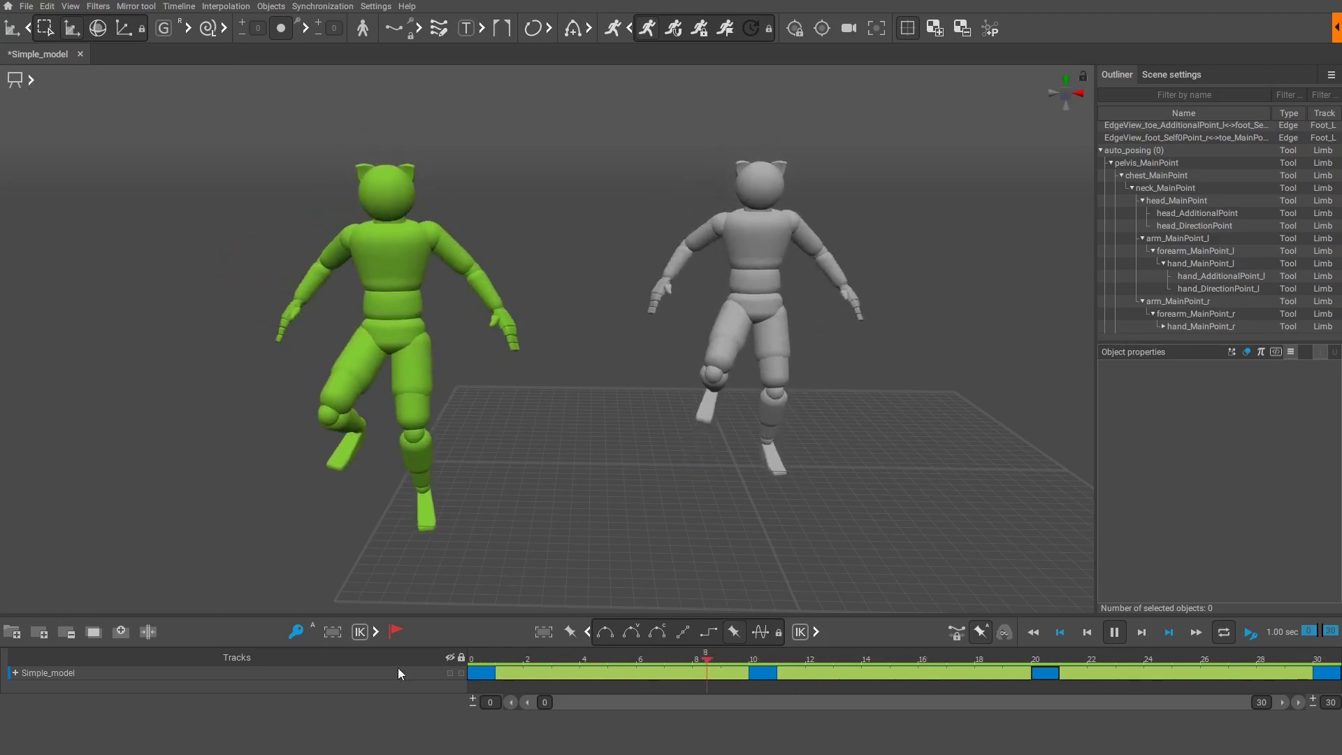
pyautogui.click(1114, 632)
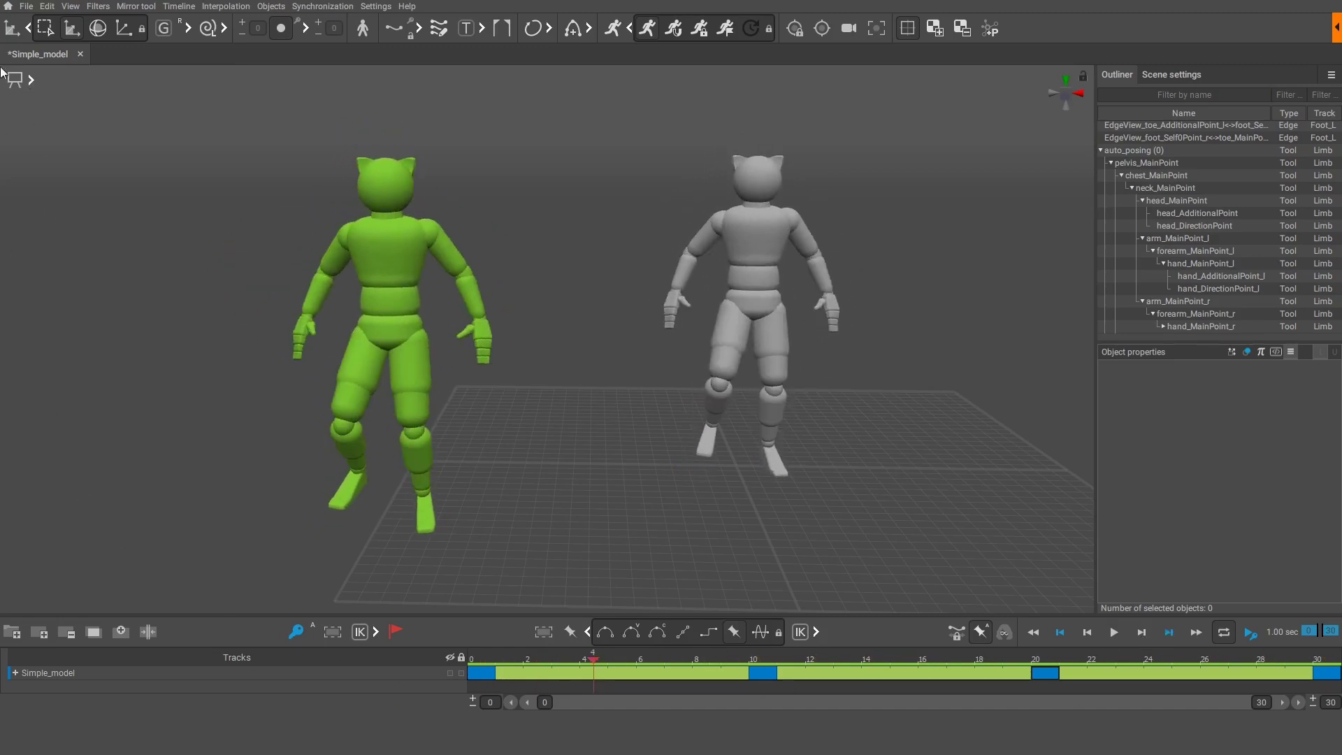
# Save the scene under the new name Jump_01 in the MyFirstAnimation folder.
pyautogui.click(25, 6)
pyautogui.click(55, 72)
pyautogui.write('Jump_01')
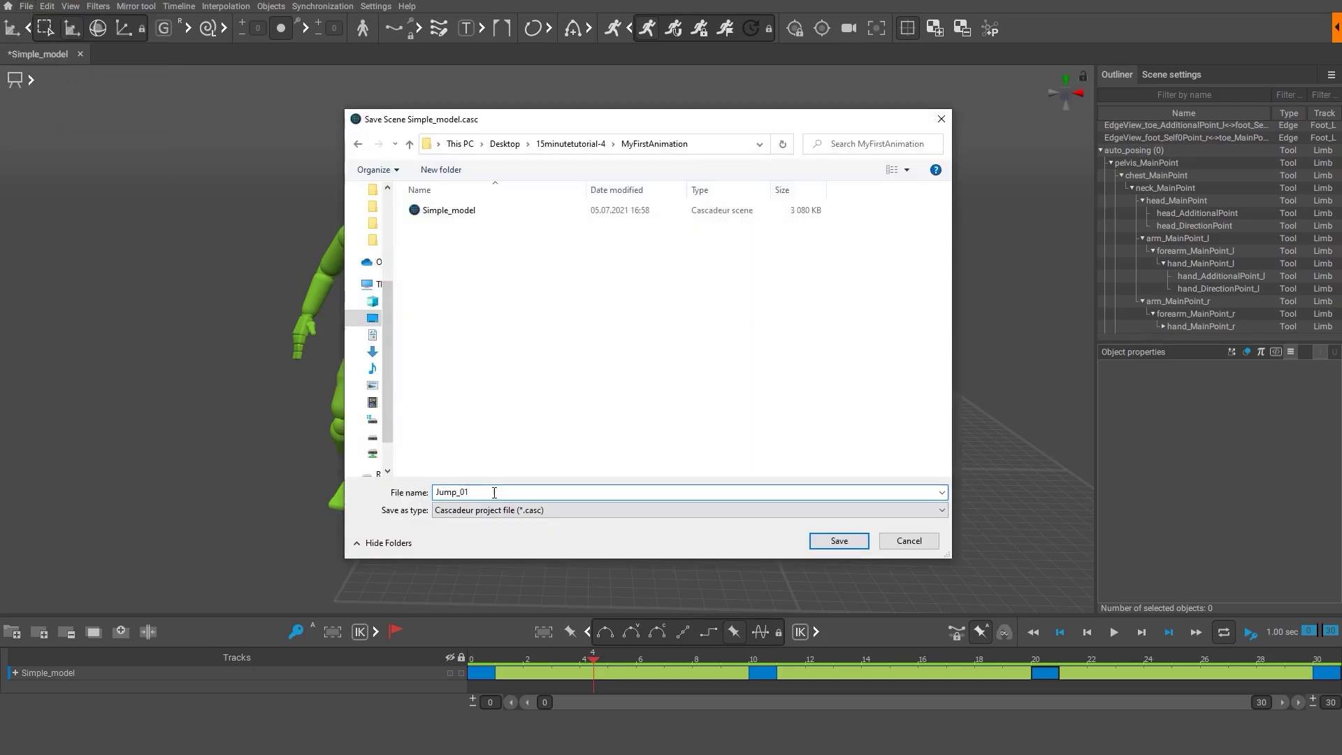
pyautogui.click(842, 542)
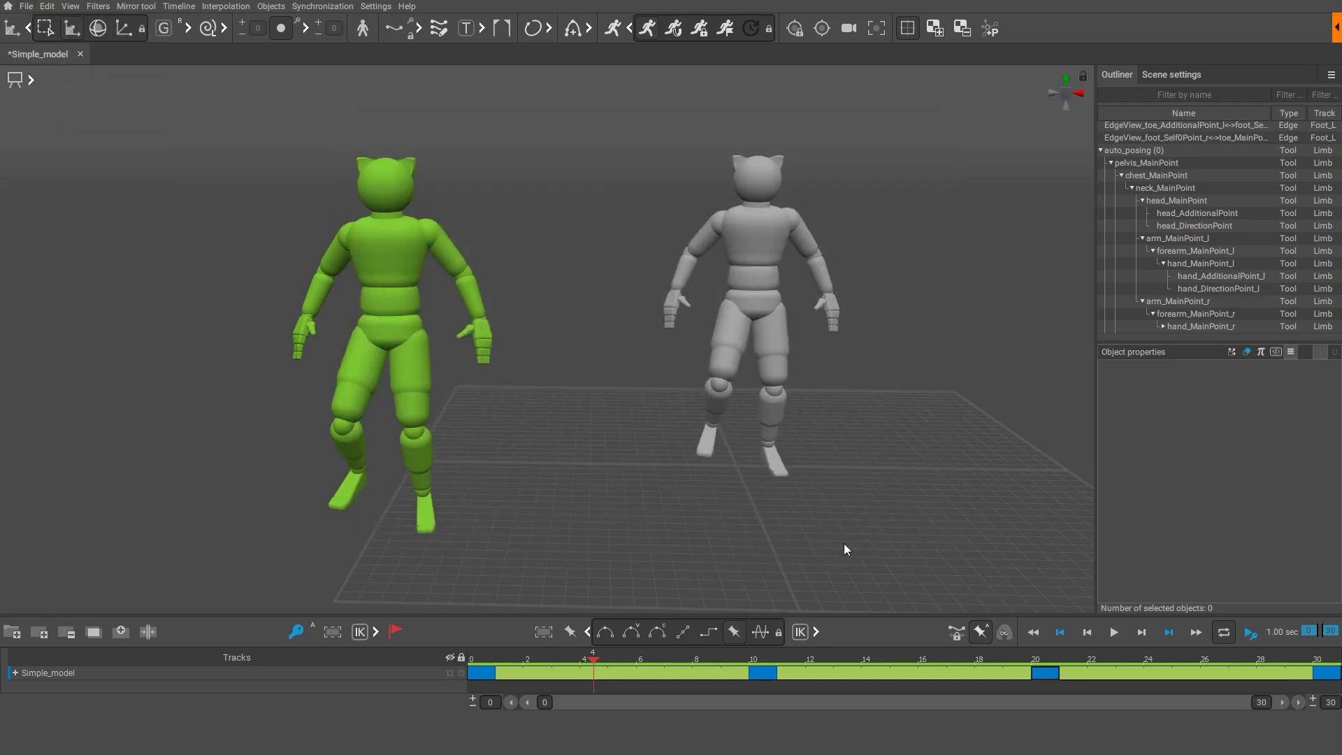
# Restore Bezier clamped interpolation across frames 0 to 30 and return from View mode to AutoPosing mode.
pyautogui.click(474, 660)
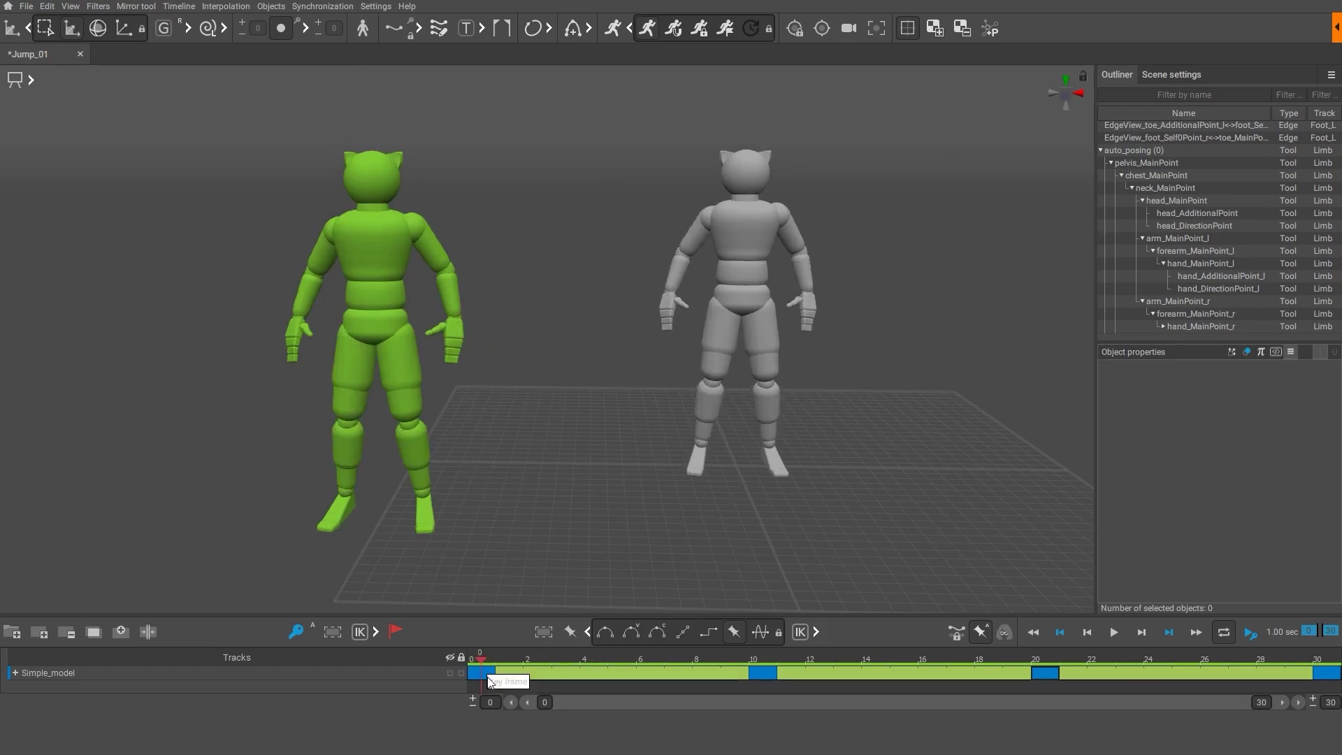
pyautogui.click(622, 674)
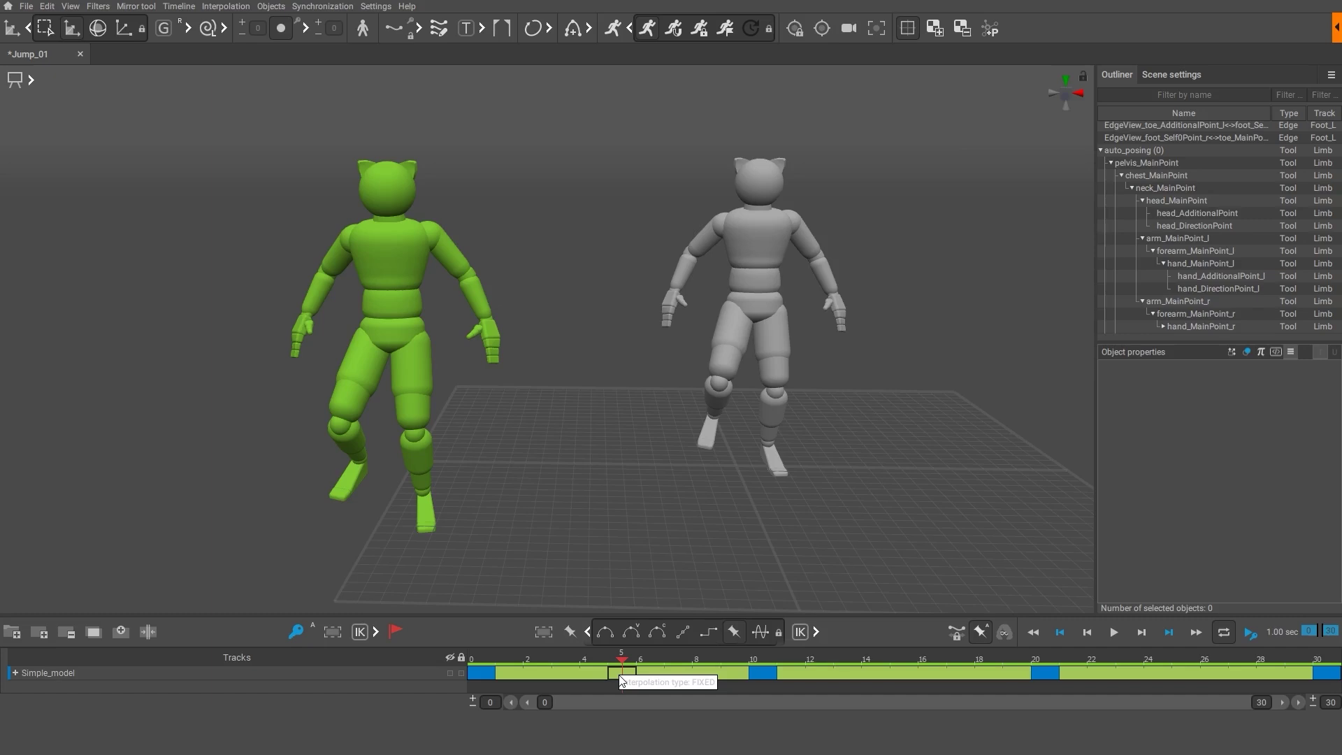
pyautogui.click(765, 678)
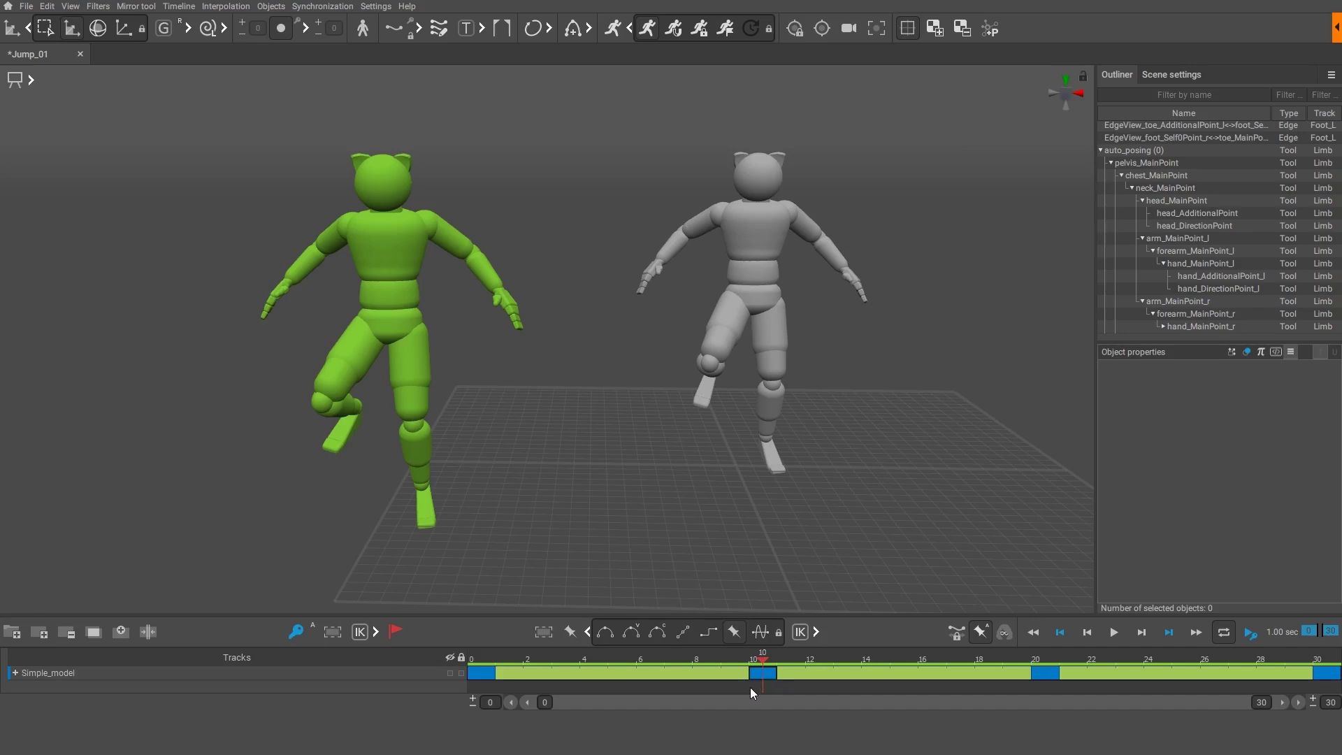
pyautogui.moveTo(759, 658); pyautogui.dragTo(481, 669)
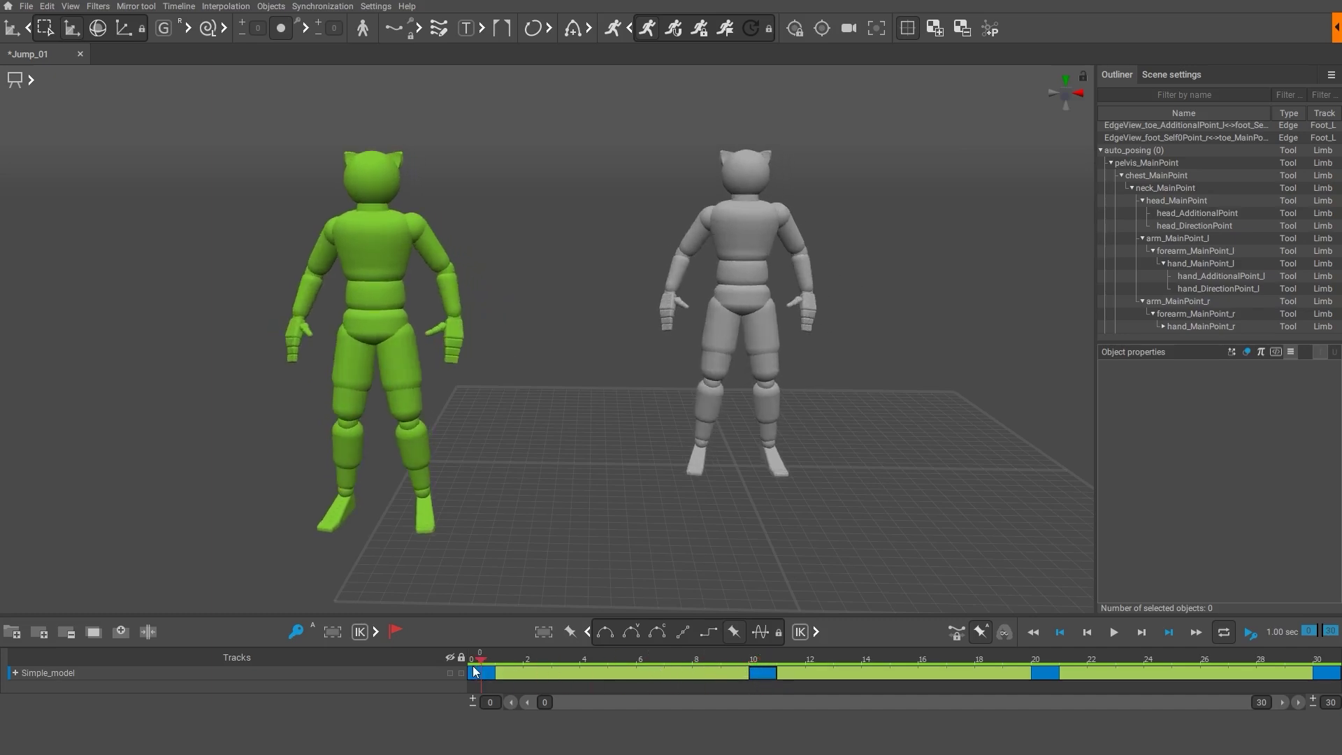
pyautogui.moveTo(486, 678); pyautogui.dragTo(1328, 673)
pyautogui.click(656, 634)
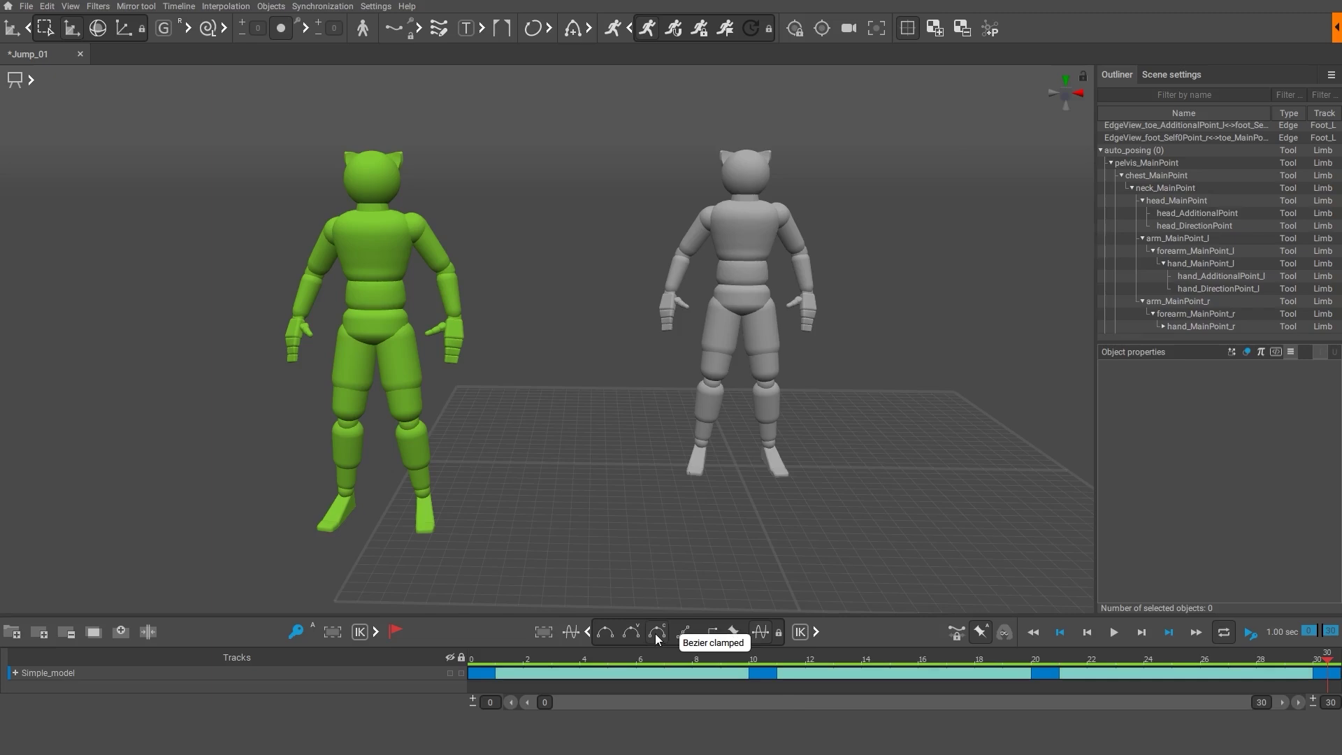
pyautogui.click(31, 80)
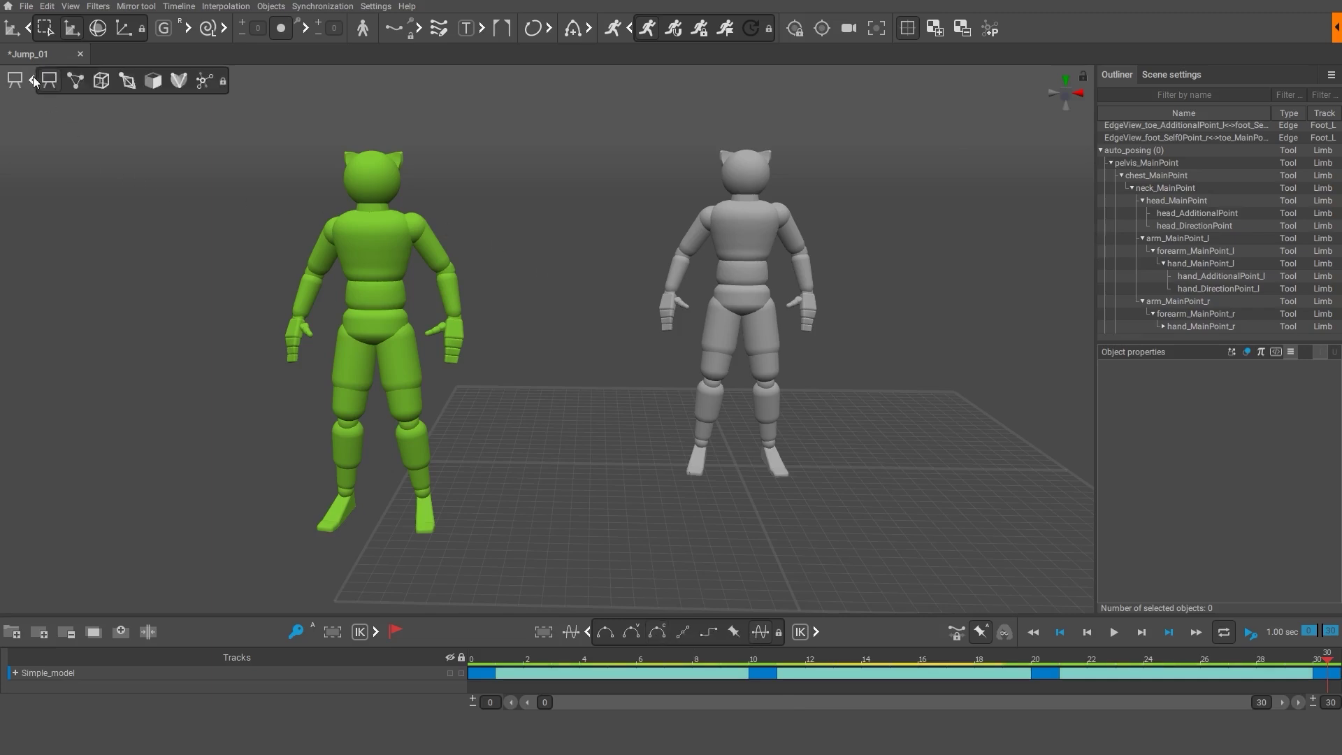
pyautogui.click(202, 82)
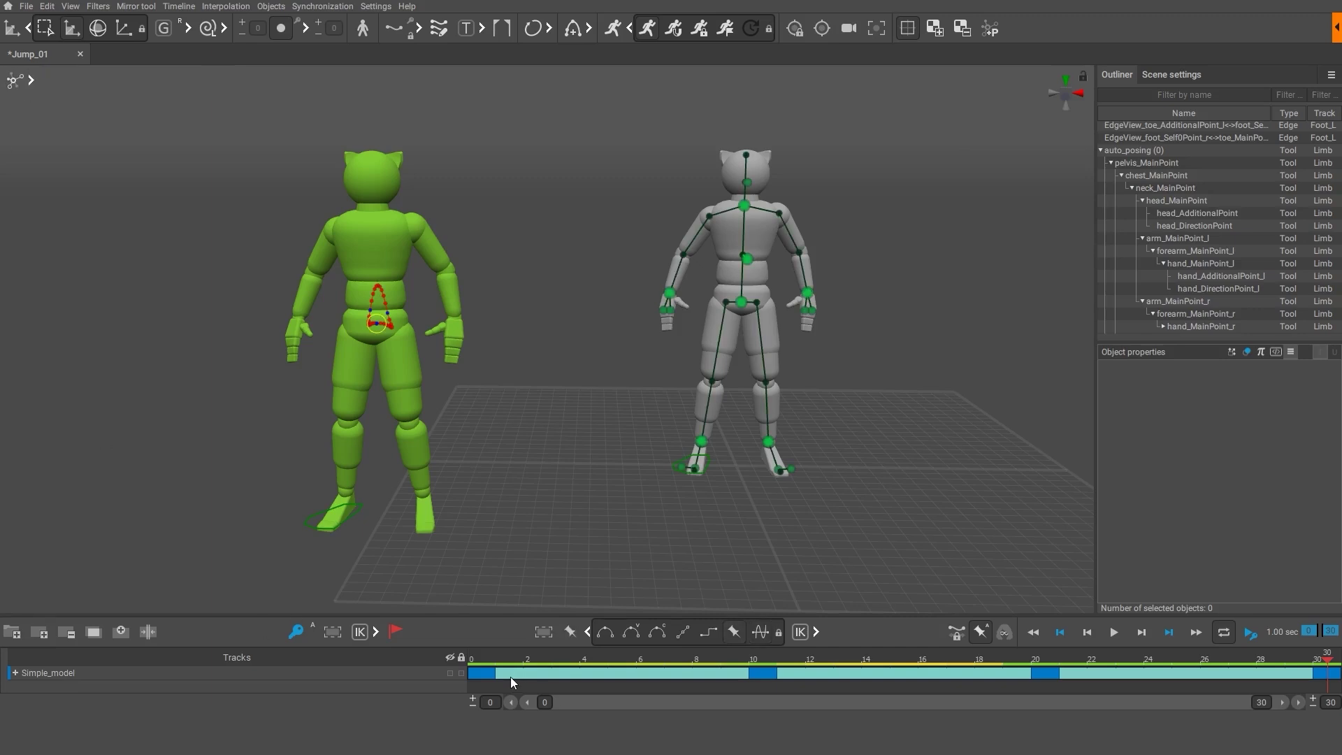
# Insert five frames after the frame 10 keyframe to lengthen the airborne interval to frame 25.
pyautogui.moveTo(514, 683); pyautogui.dragTo(740, 692)
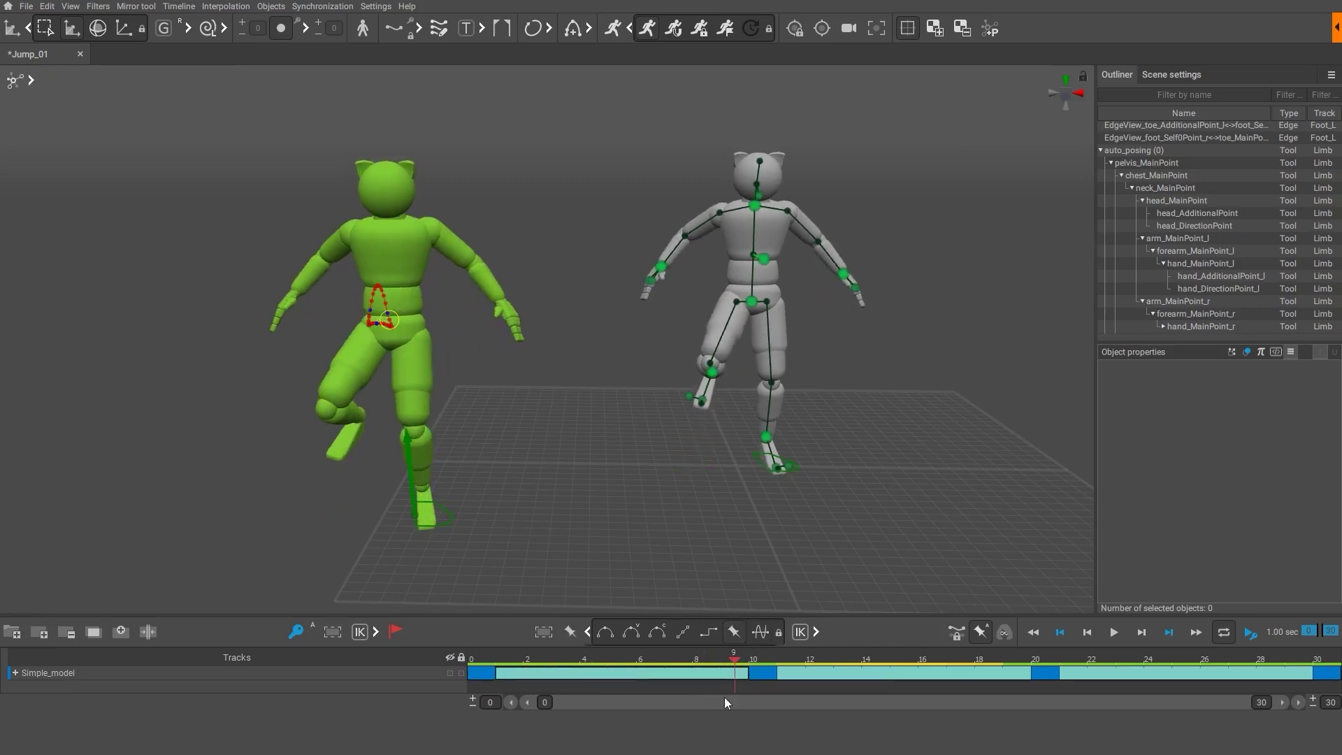
pyautogui.click(769, 675)
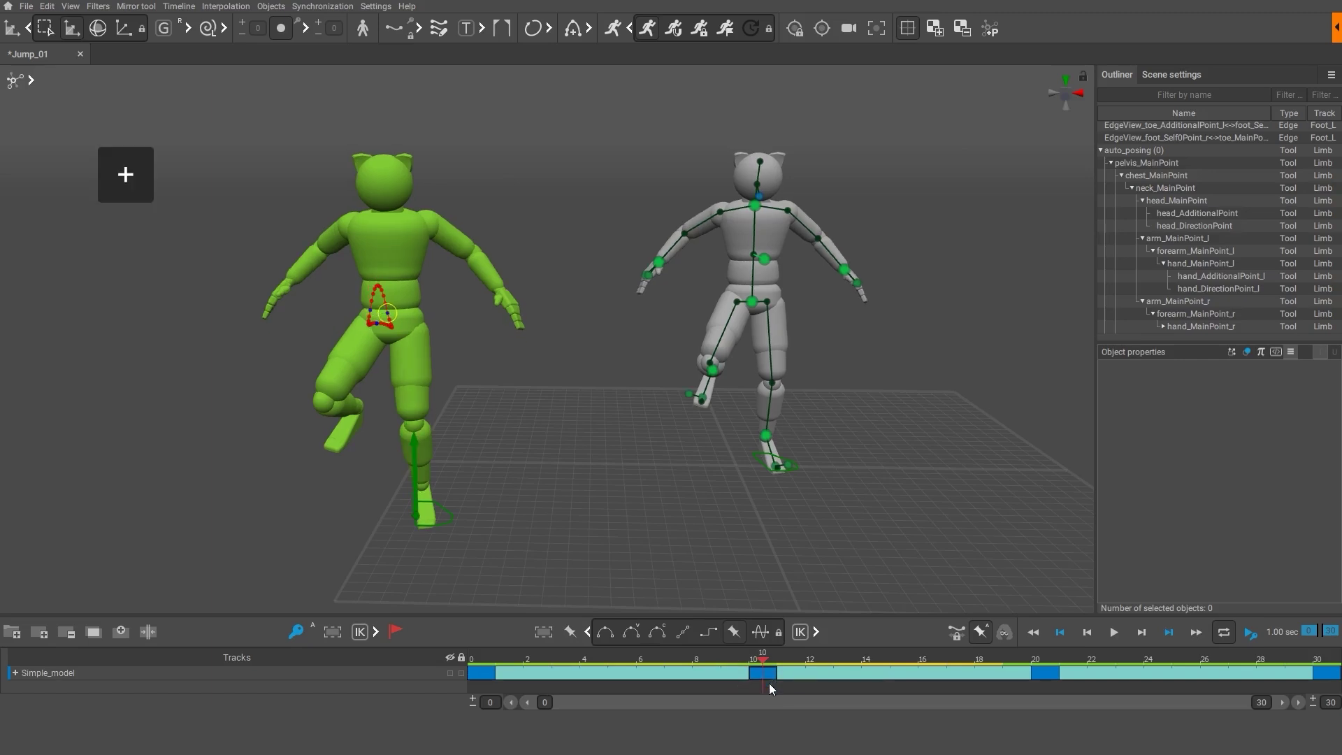
pyautogui.press('+')
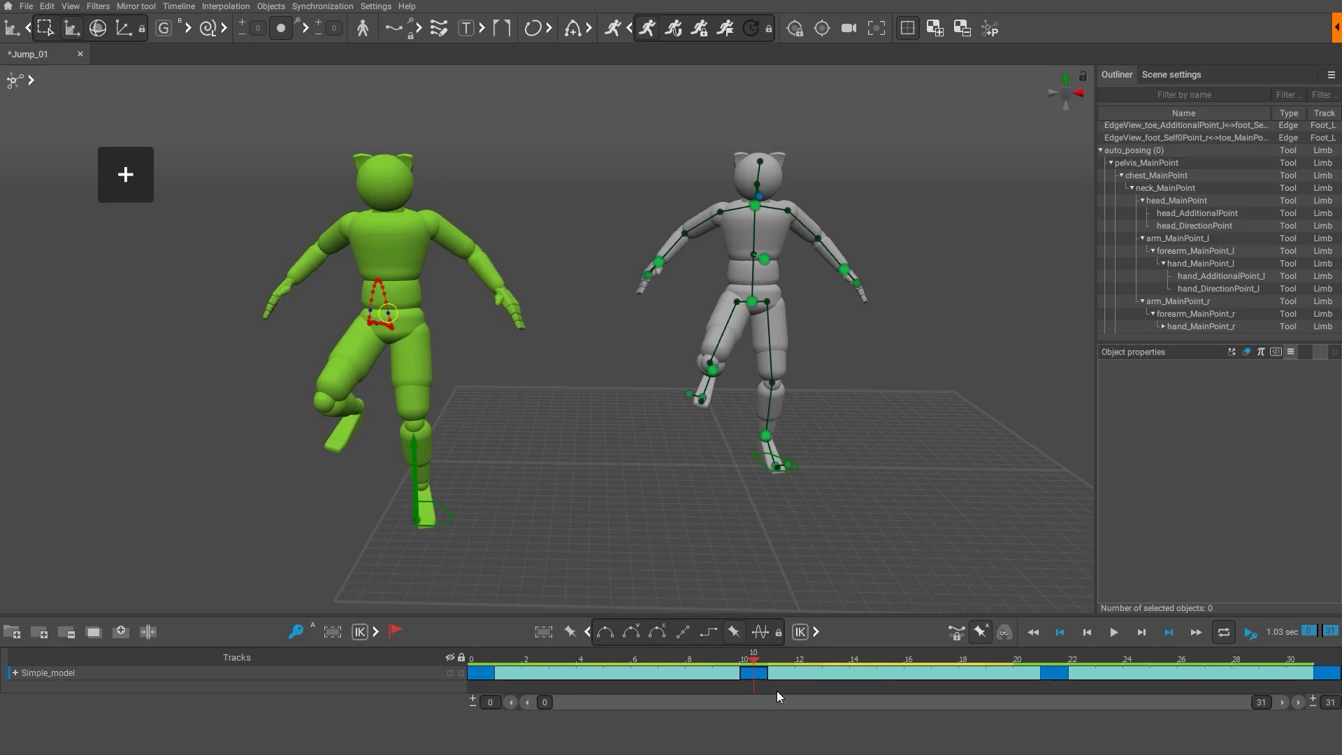
pyautogui.press('Insert')
pyautogui.press('Insert')
pyautogui.press('Insert')
pyautogui.press('Insert')
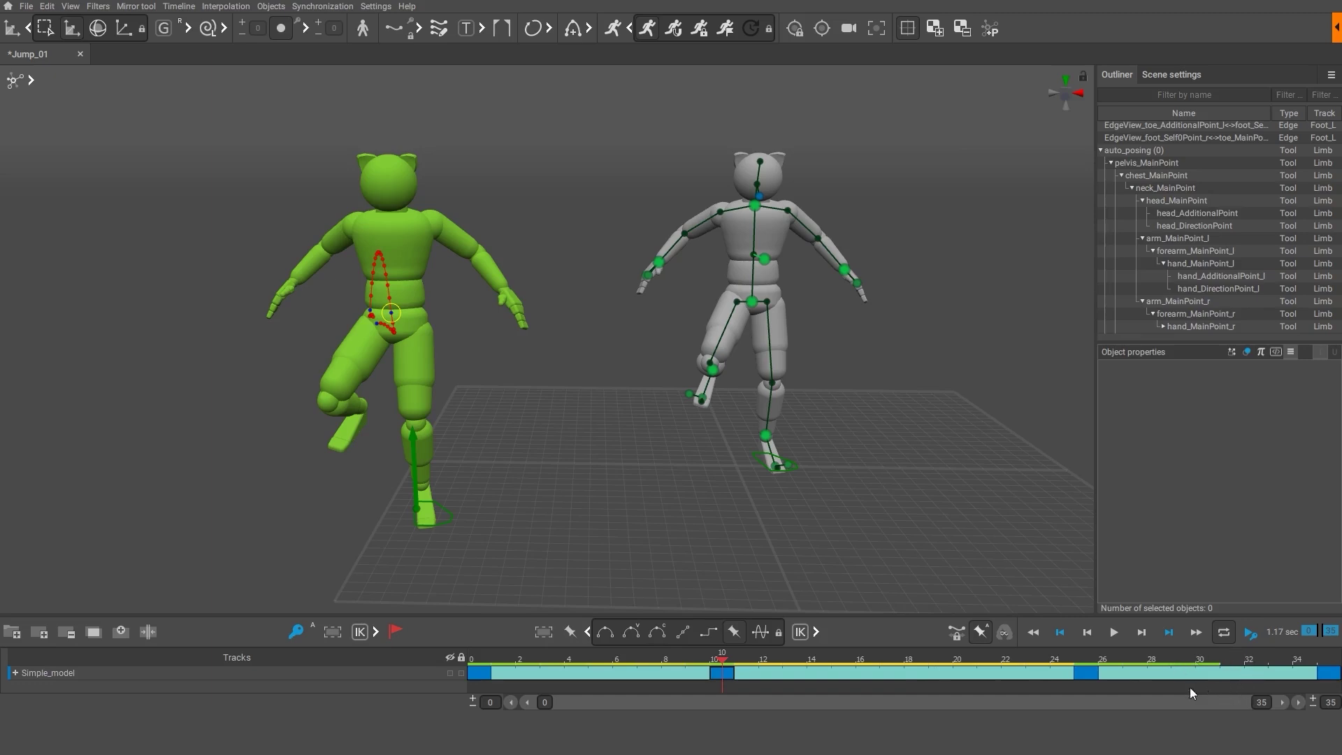
# Recalculate AutoPhysics over the extended 35-frame timeline and scrub the green character around frame 10.
pyautogui.click(481, 672)
pyautogui.click(1329, 672)
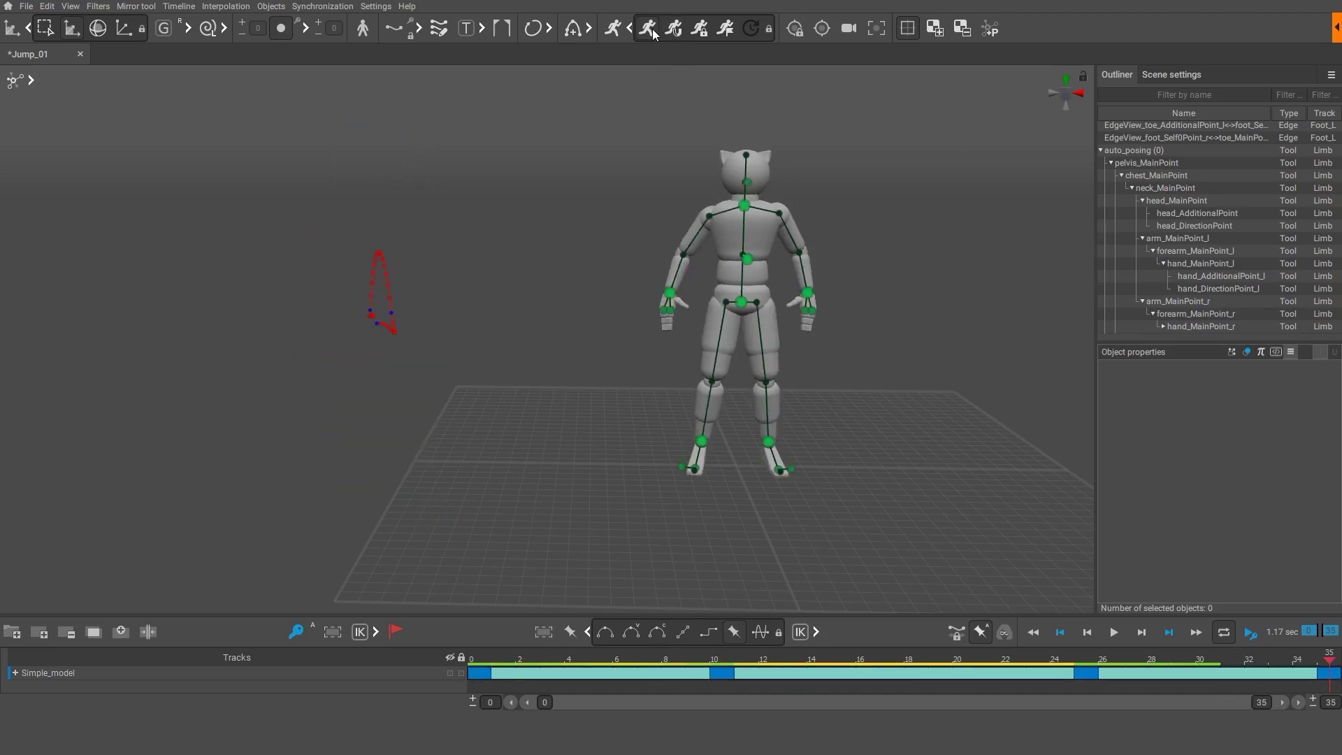
pyautogui.click(767, 665)
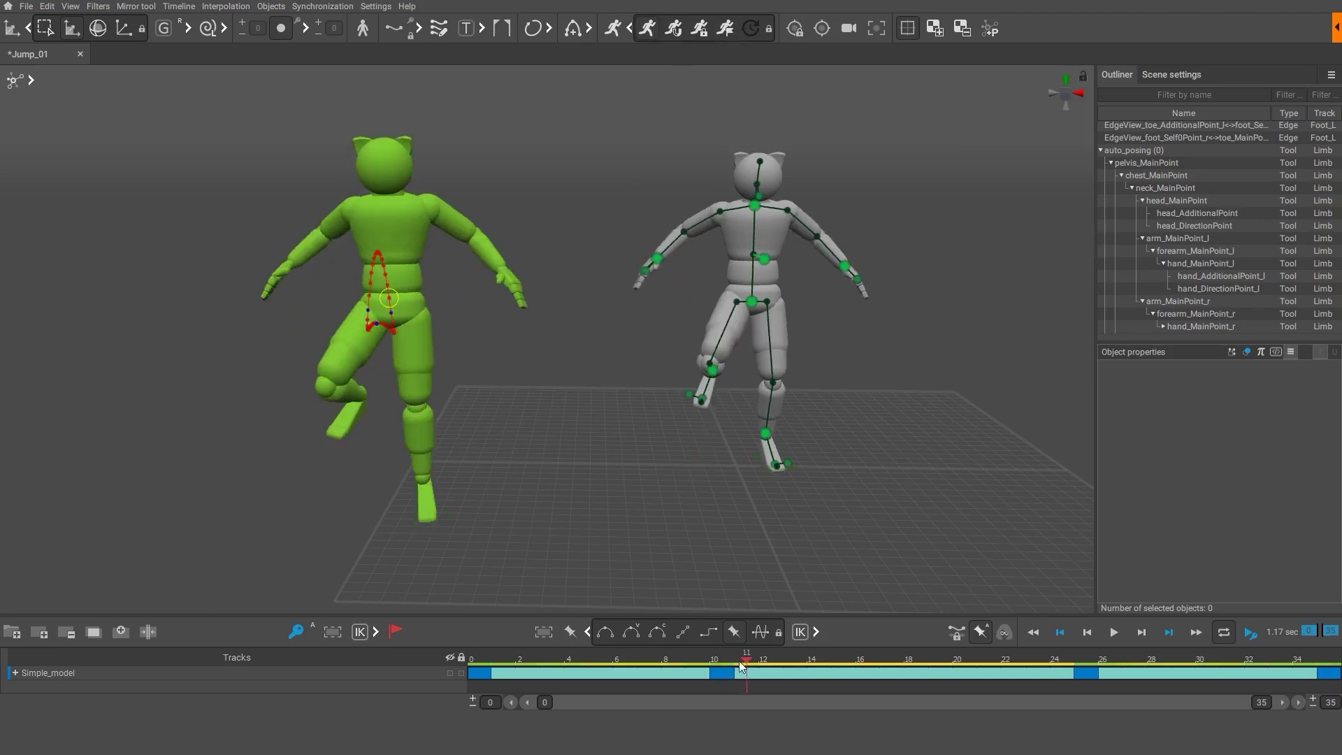
pyautogui.moveTo(764, 664); pyautogui.dragTo(716, 675)
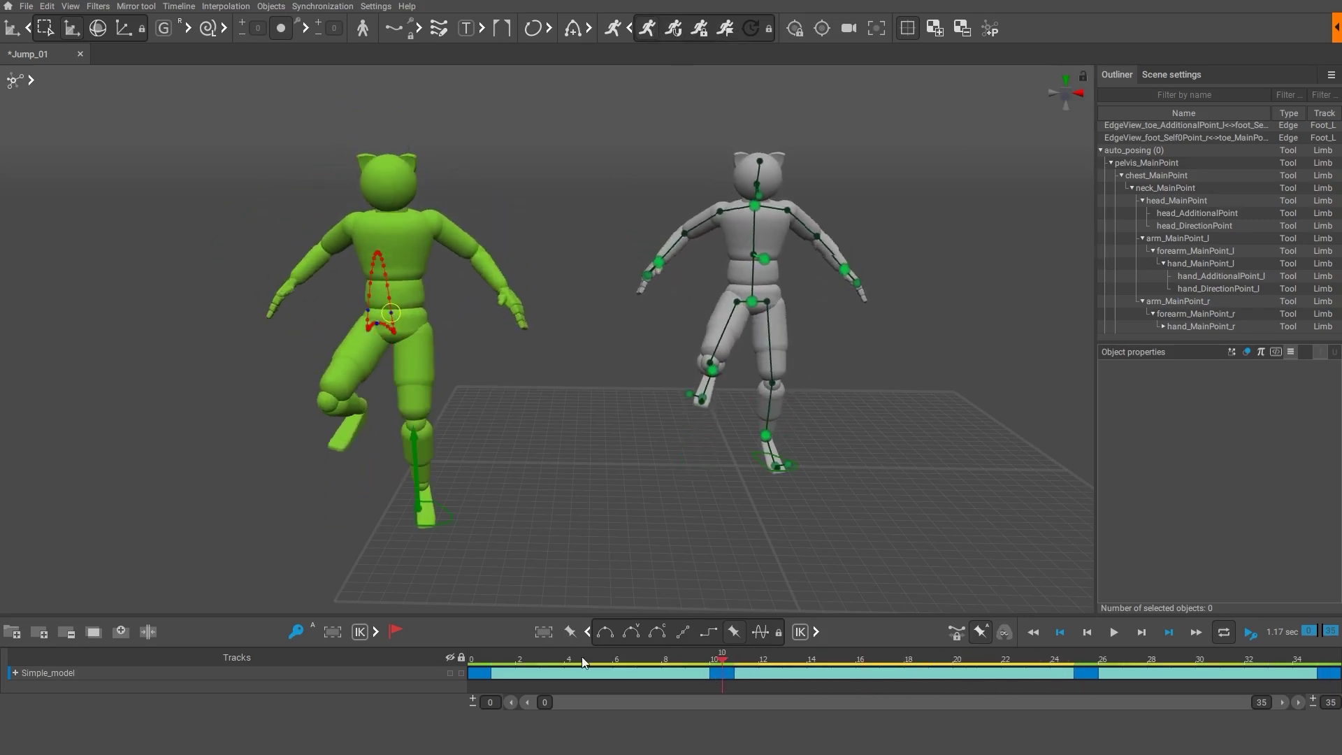
# Insert three frames after the frame 0 keyframe to lengthen the interval before takeoff to frame 13.
pyautogui.click(476, 677)
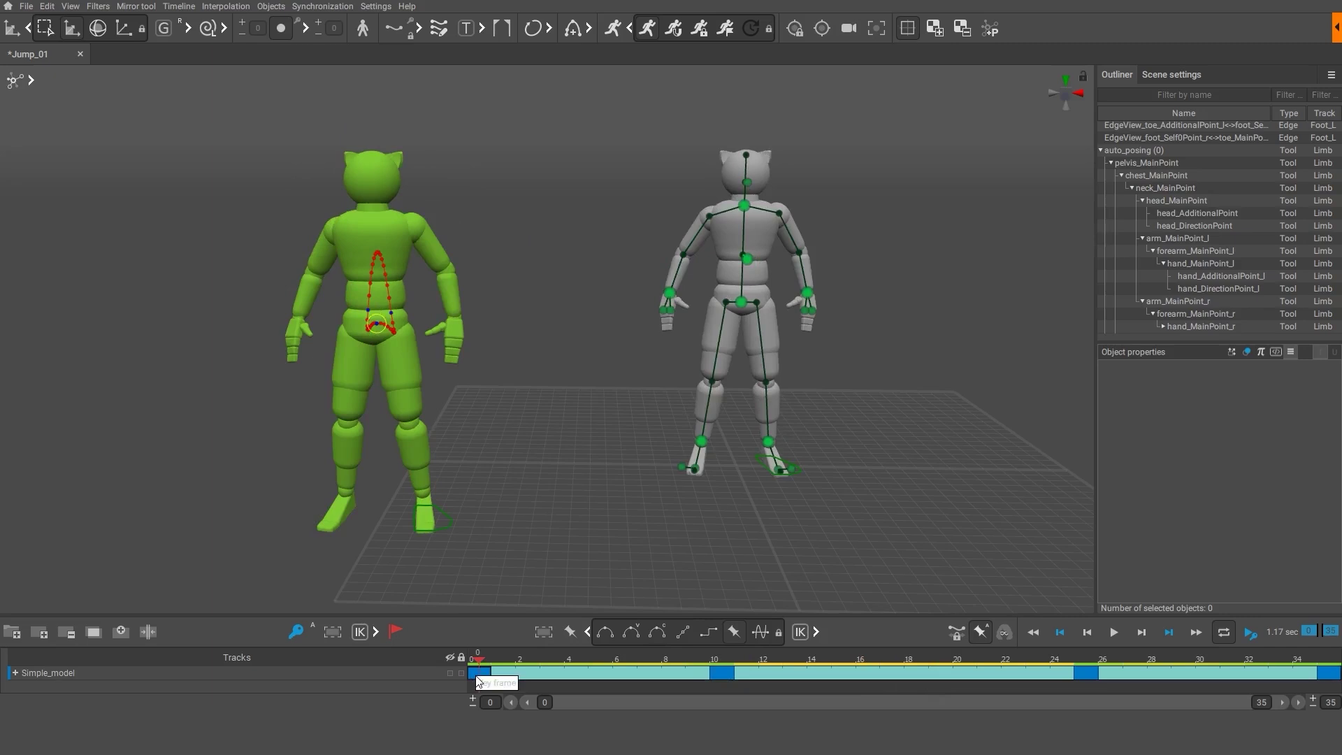
pyautogui.press('+')
pyautogui.press('+')
pyautogui.press('+')
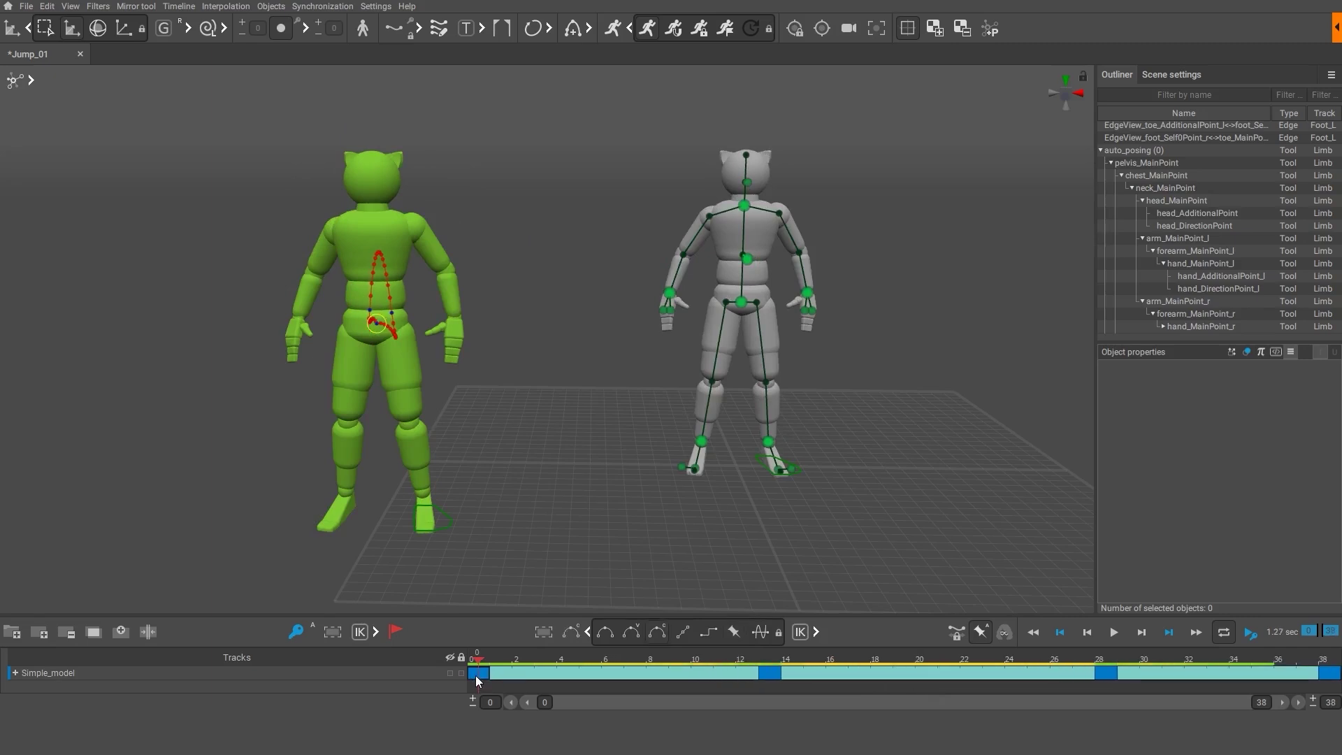
# Insert three frames after the frame 28 keyframe so the landing interval ends at frame 41.
pyautogui.moveTo(475, 675); pyautogui.dragTo(1102, 673)
pyautogui.press('Insert')
pyautogui.press('Insert')
pyautogui.press('Insert')
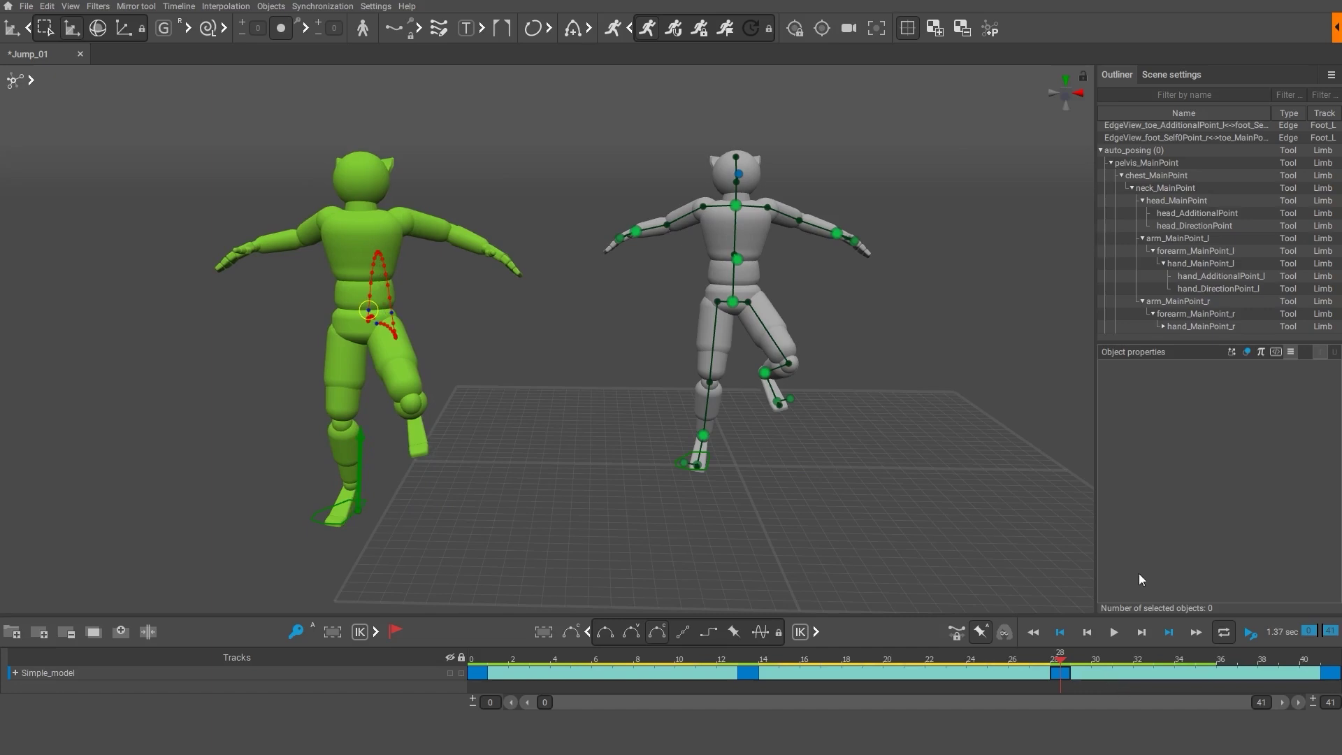
# Restart AutoPhysics for the new timing and play the jump, stopping at frame 13.
pyautogui.click(649, 33)
pyautogui.click(650, 33)
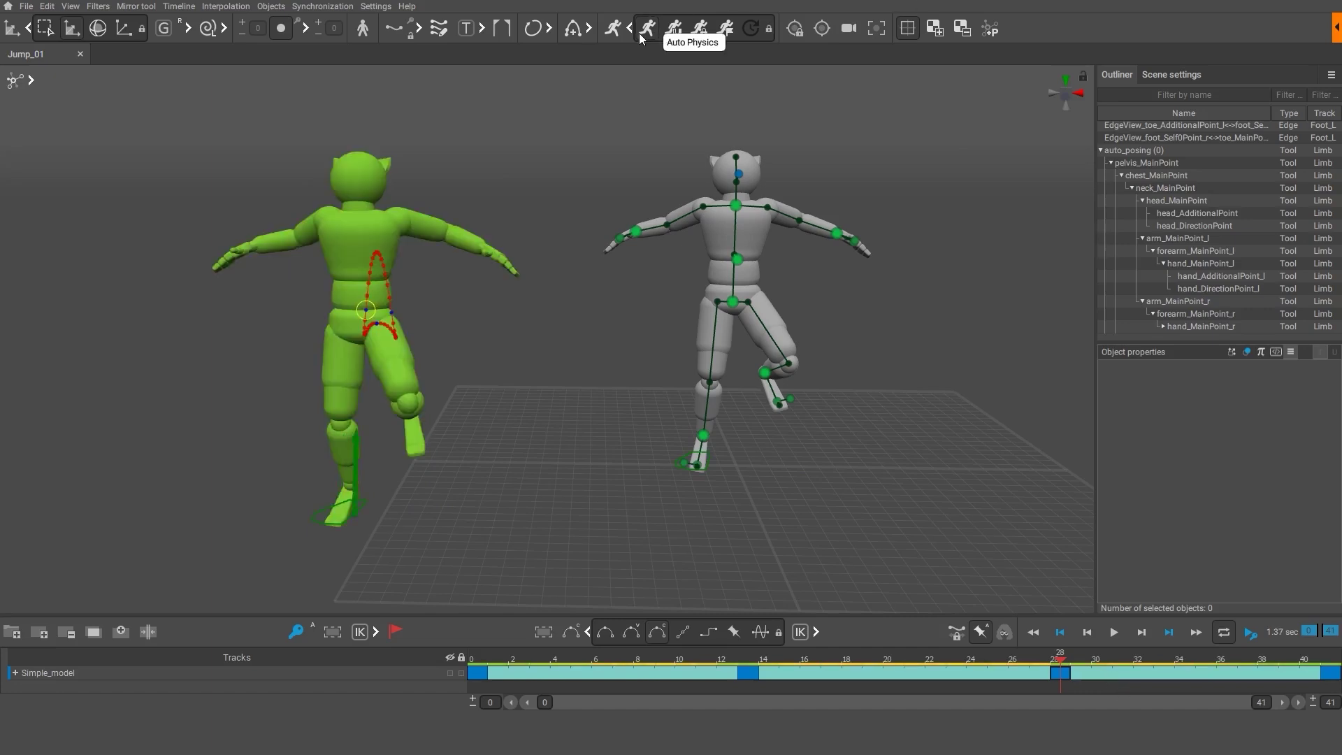
pyautogui.click(1114, 632)
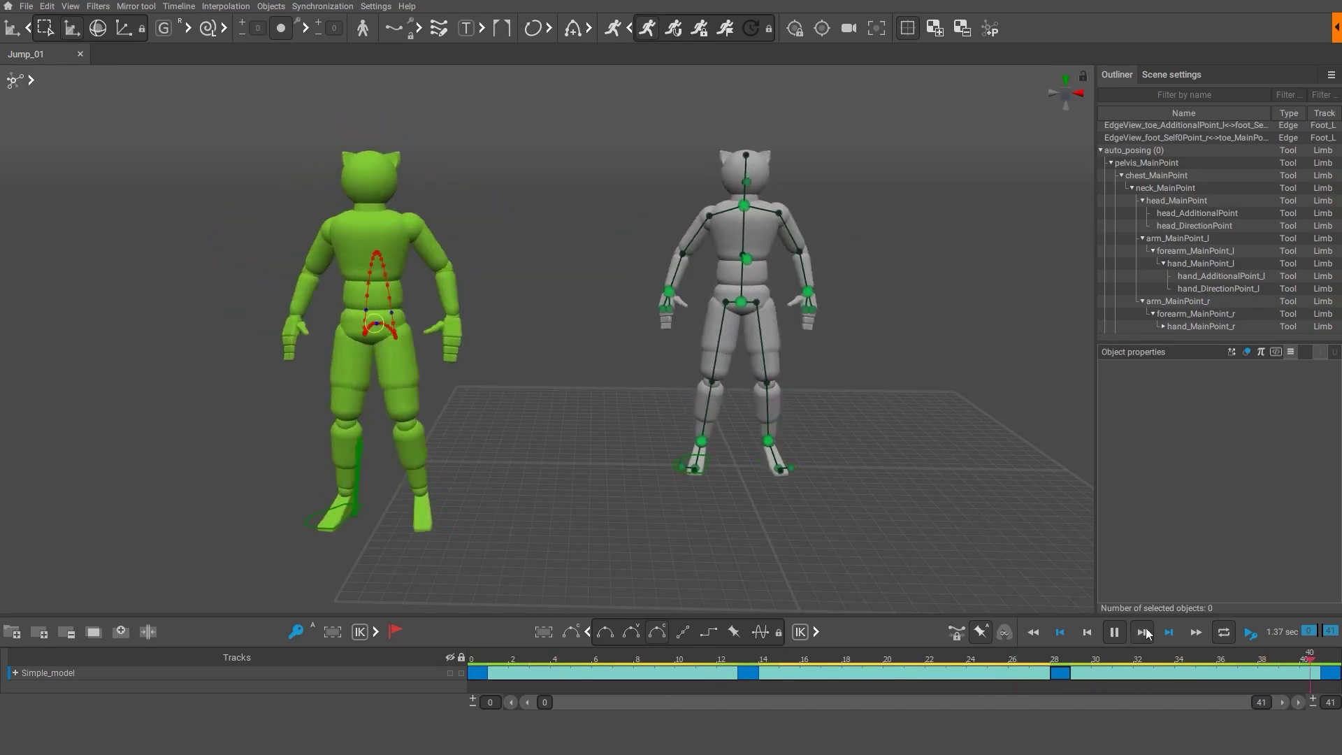
pyautogui.click(1114, 632)
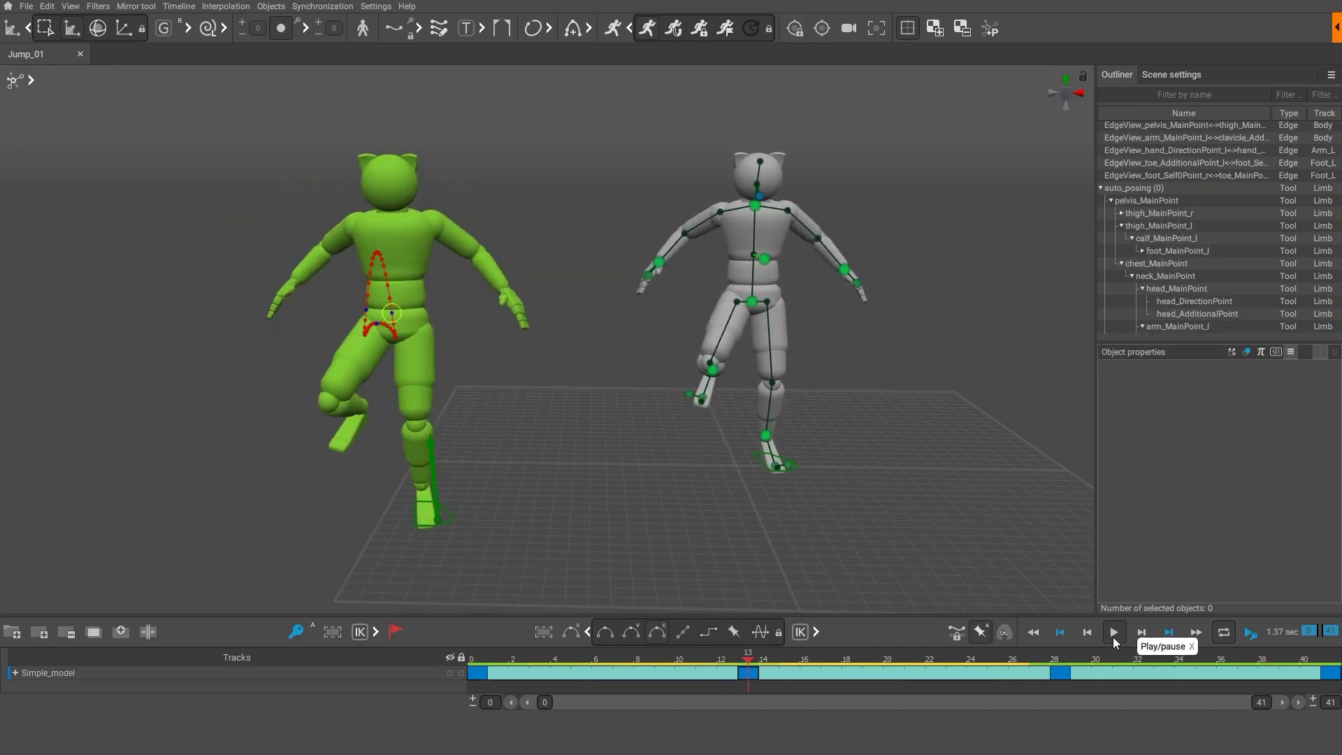
# At frame 41, move the pelvis, neck, hand and foot main points far forward together, and scrub the resulting leap to frame 28.
pyautogui.moveTo(750, 657); pyautogui.dragTo(1331, 669)
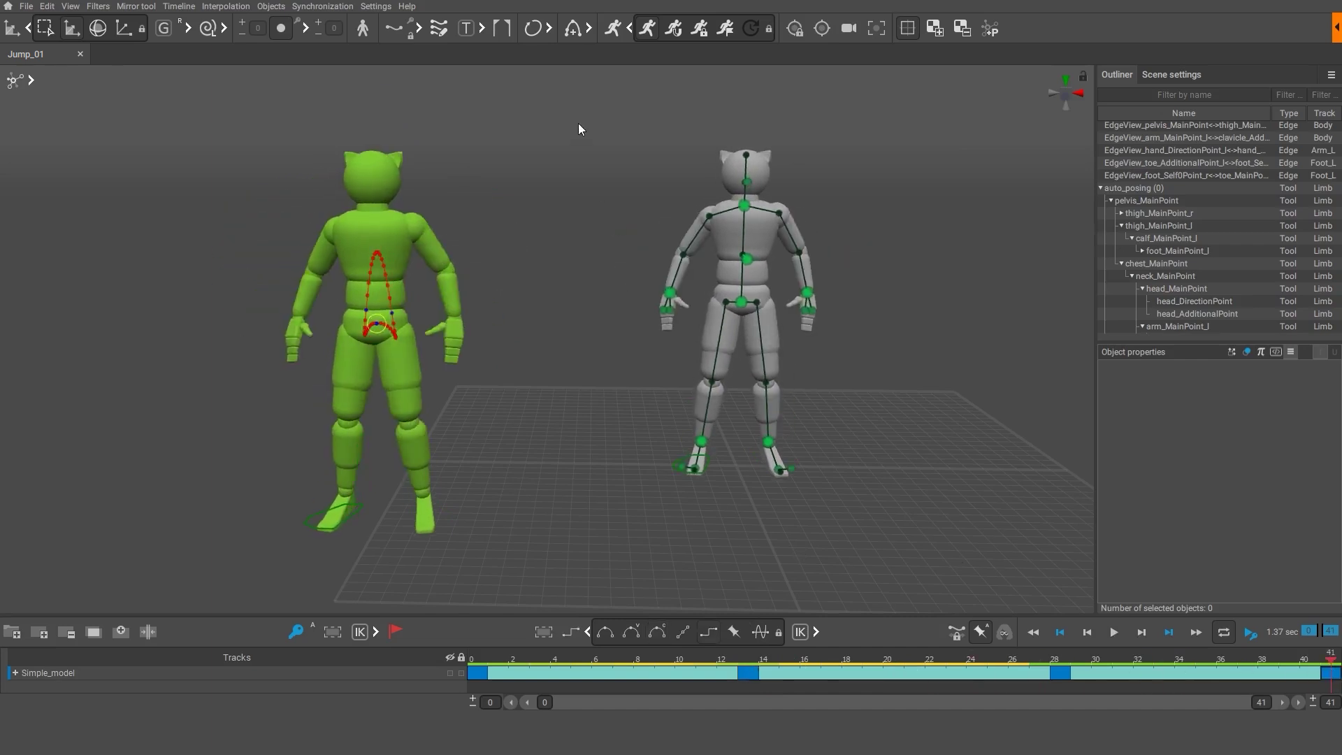
pyautogui.moveTo(579, 127); pyautogui.dragTo(949, 514)
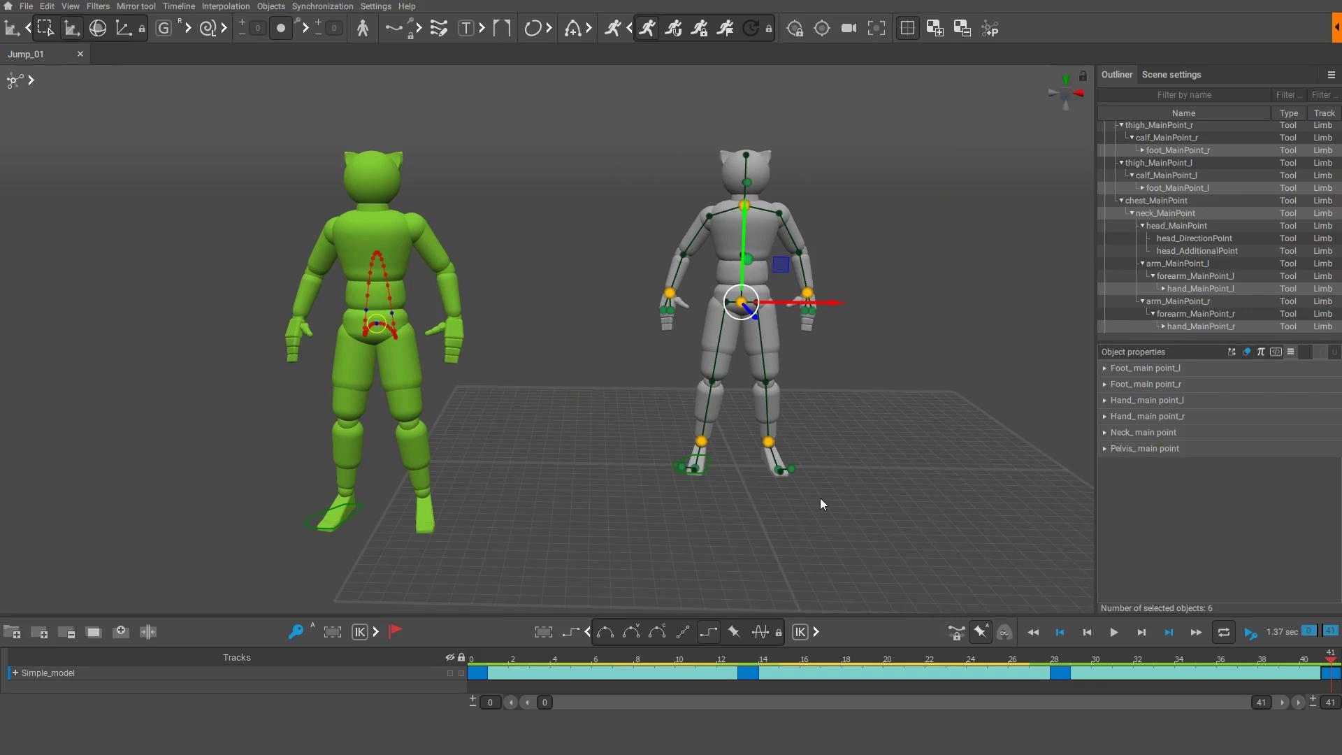
pyautogui.moveTo(823, 498); pyautogui.dragTo(624, 531, button='right')
pyautogui.moveTo(622, 525); pyautogui.dragTo(646, 548, button='middle')
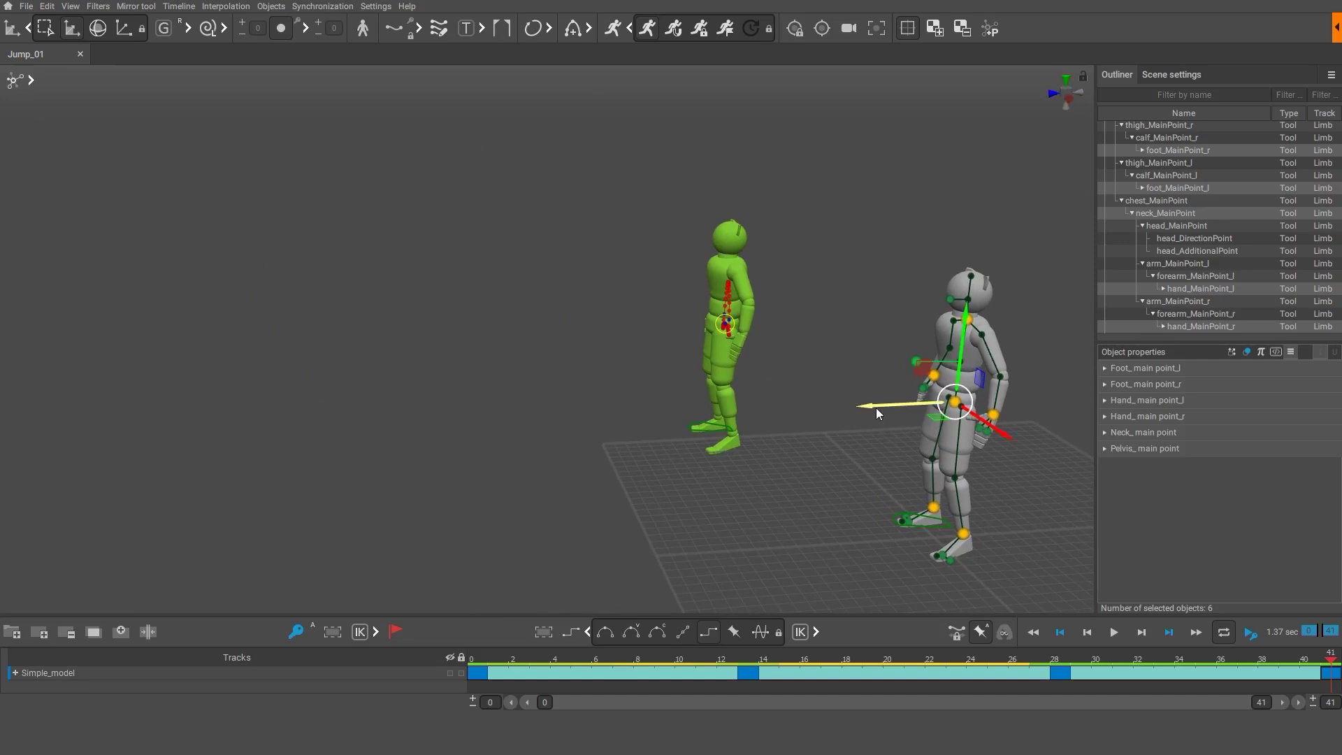
pyautogui.moveTo(875, 413); pyautogui.dragTo(453, 451)
pyautogui.click(711, 480)
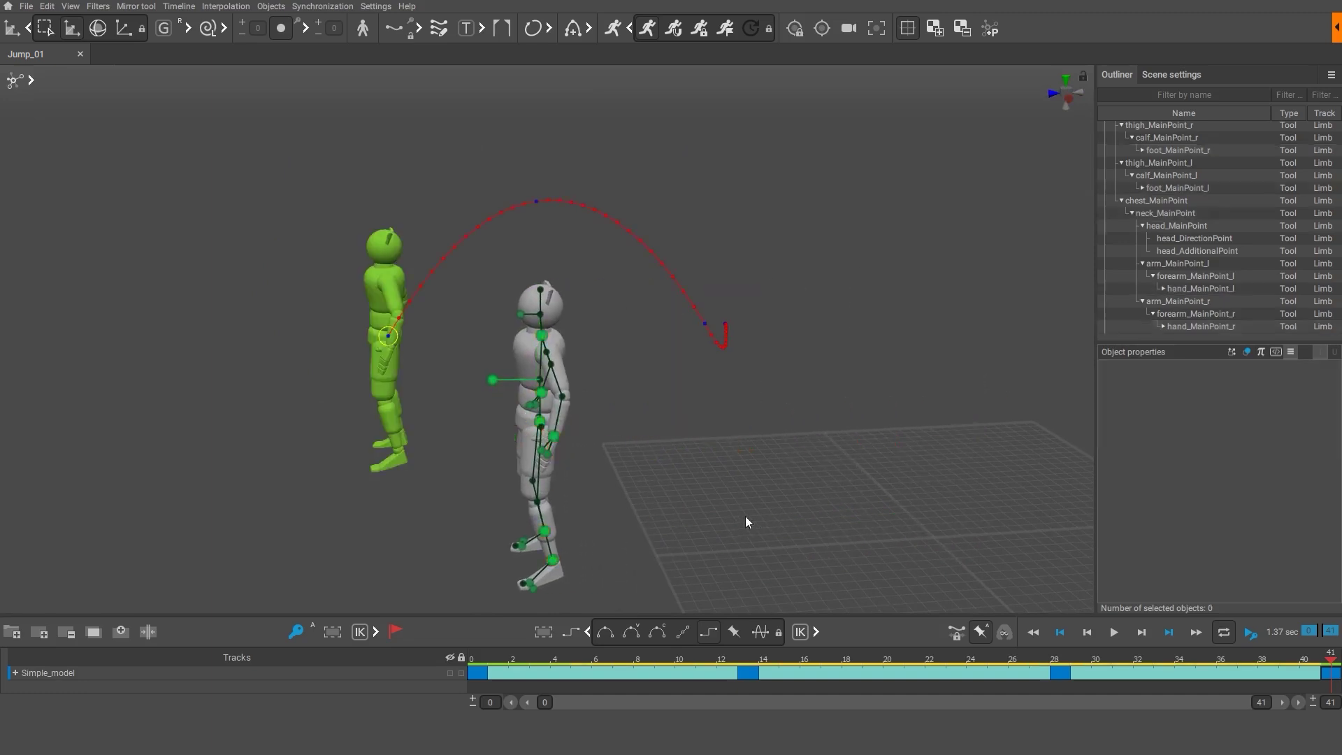
pyautogui.moveTo(483, 657); pyautogui.dragTo(1070, 673)
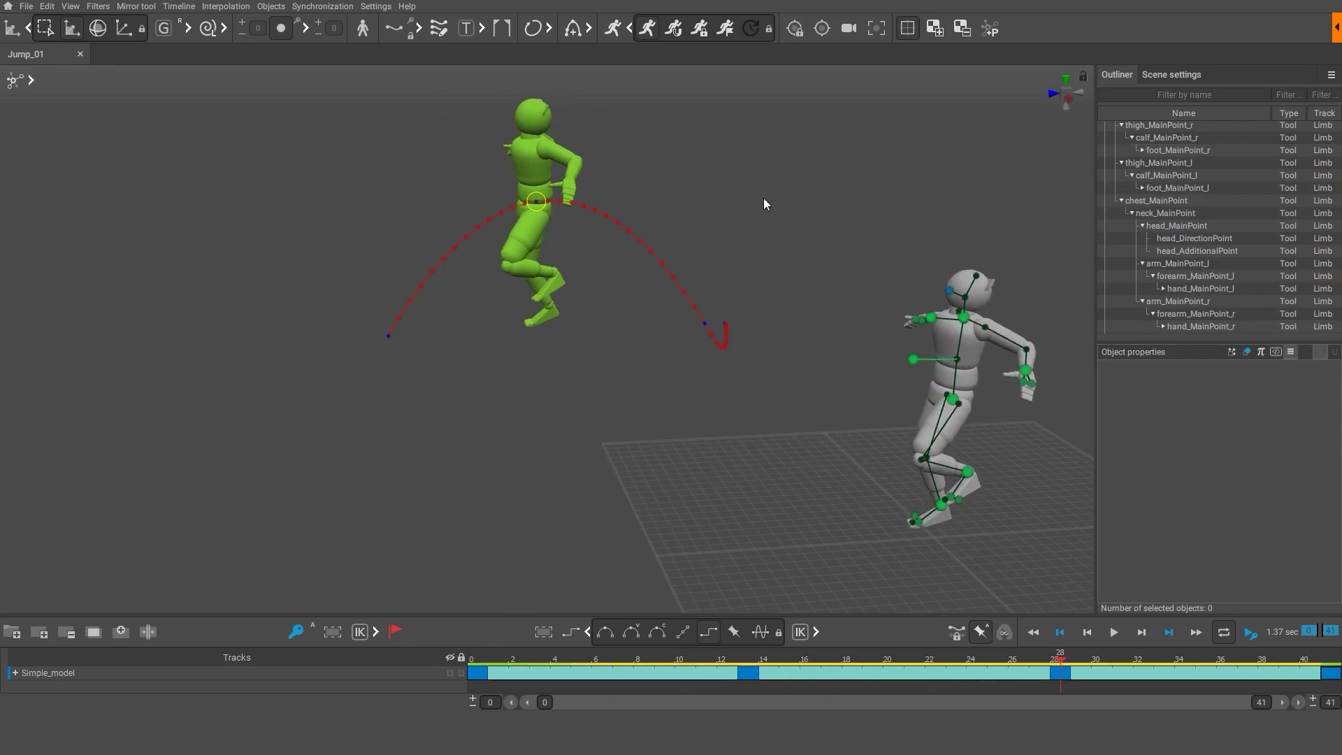
# Snap the animation to AutoPhysics and set the intervals from frame 0 to 41 to Bezier clamped interpolation.
pyautogui.moveTo(996, 543); pyautogui.dragTo(699, 540, button='right')
pyautogui.moveTo(699, 542); pyautogui.dragTo(735, 558, button='middle')
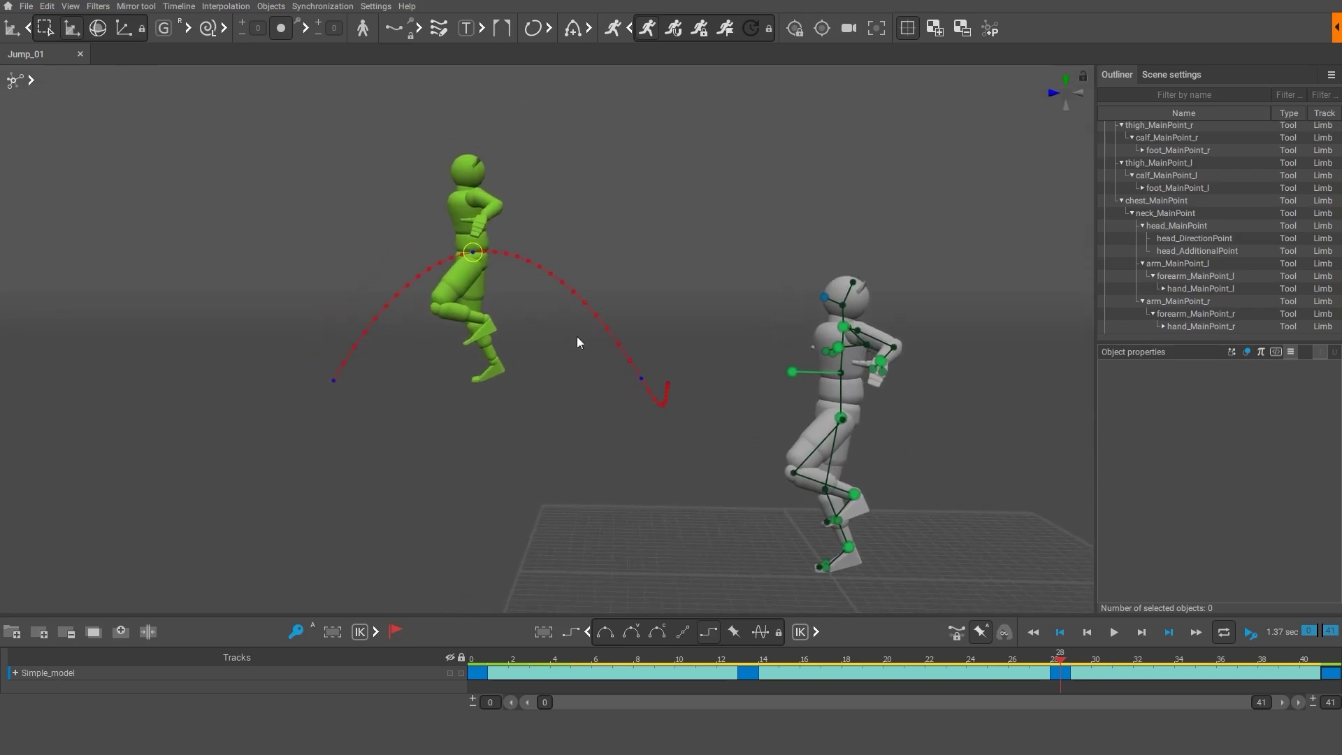
pyautogui.click(673, 30)
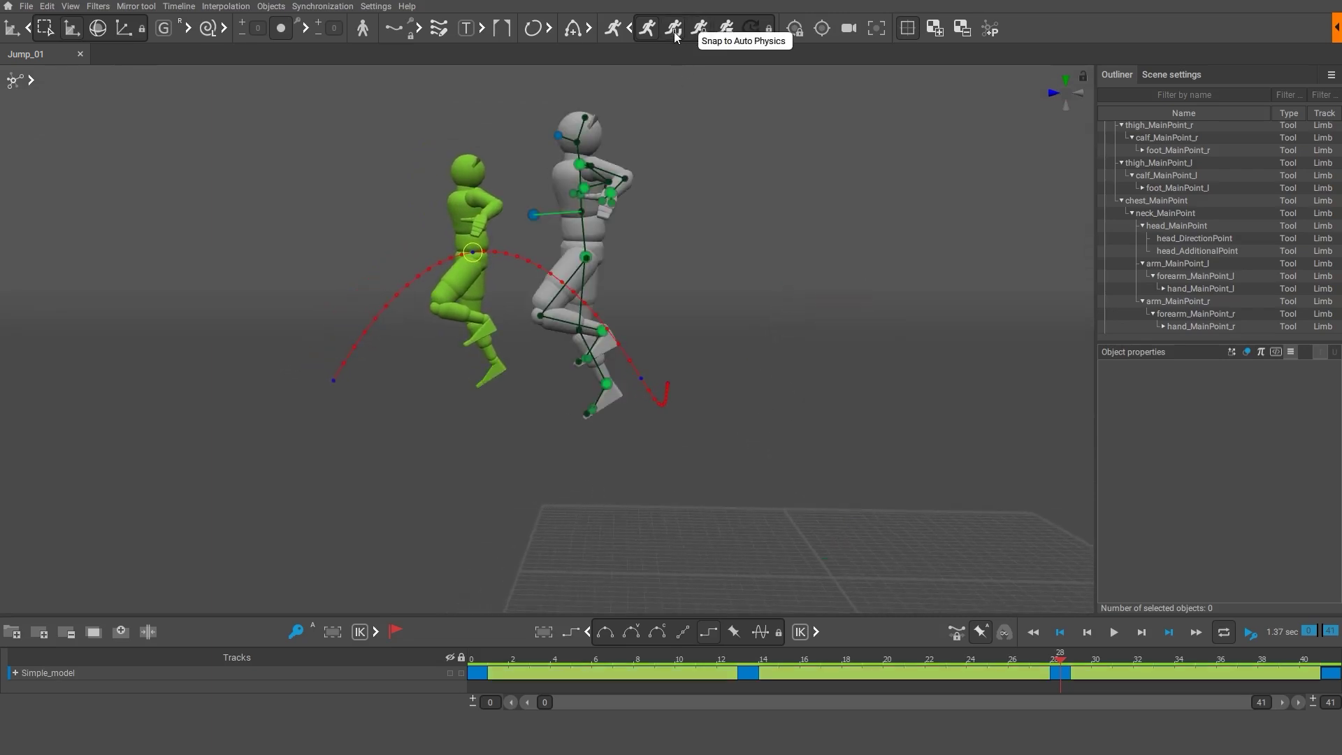
pyautogui.moveTo(492, 670); pyautogui.dragTo(1332, 673)
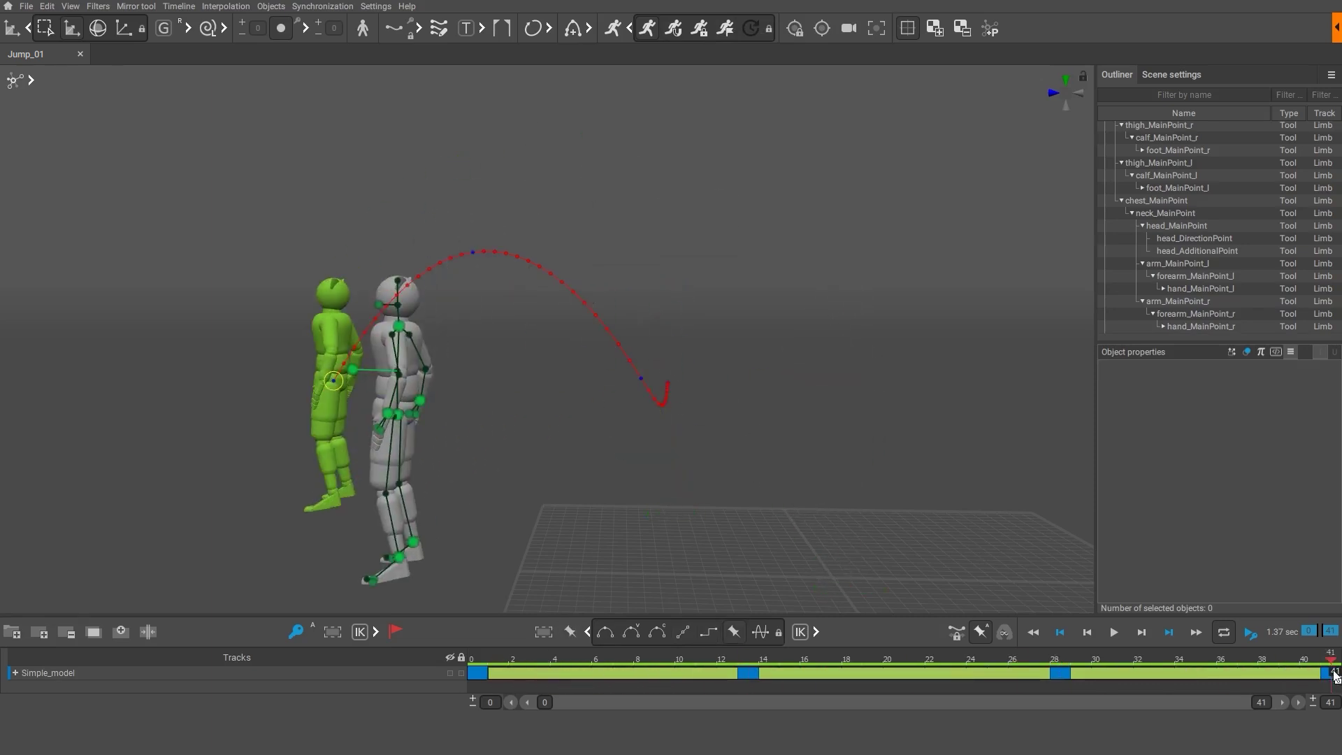
pyautogui.click(661, 637)
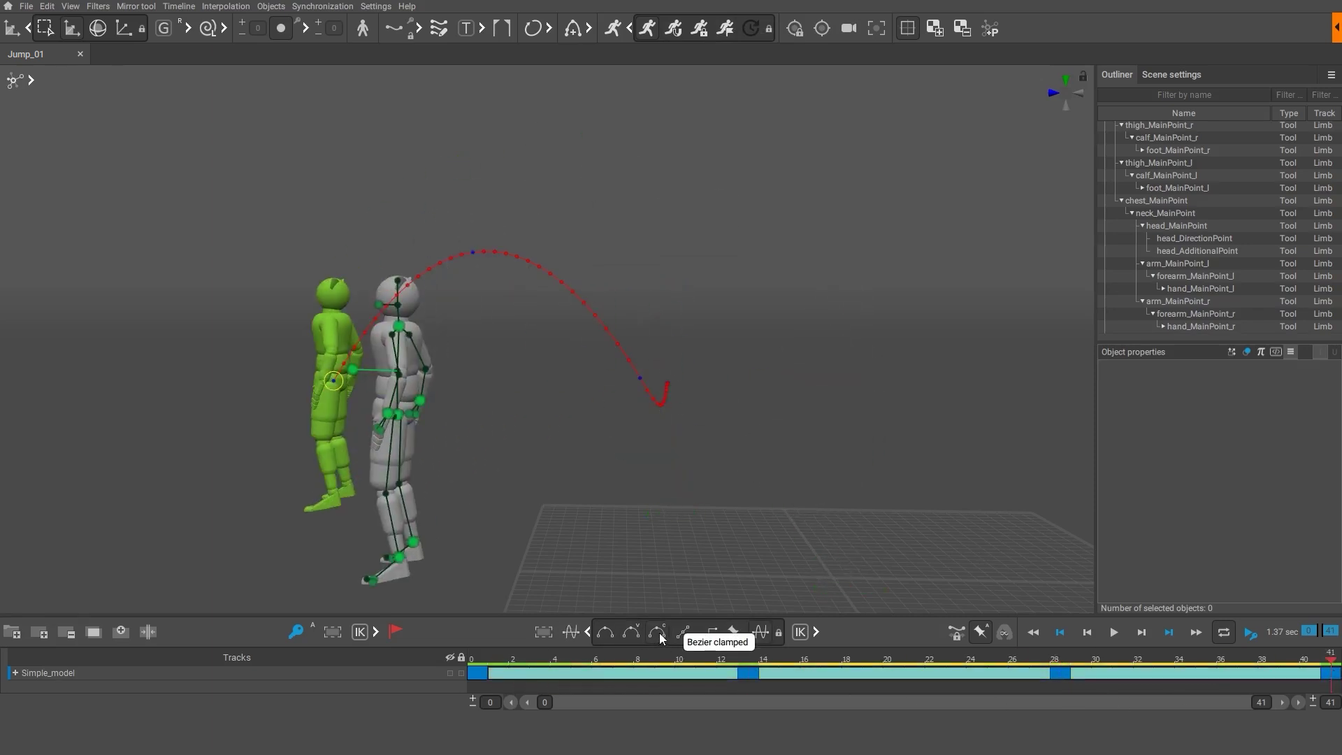
# Review the snapped poses at frames 13, 28 and 41, and scrub through the jump up to the last frame.
pyautogui.click(748, 673)
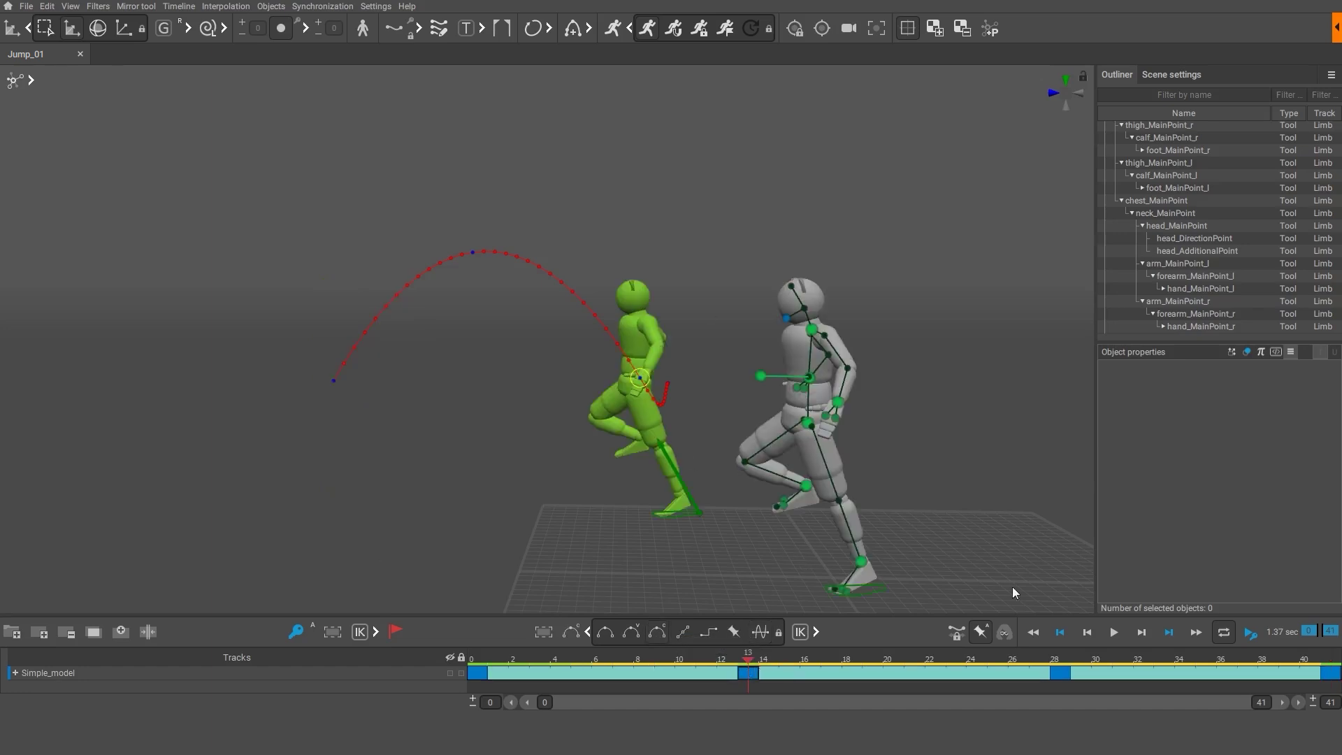
pyautogui.click(1061, 662)
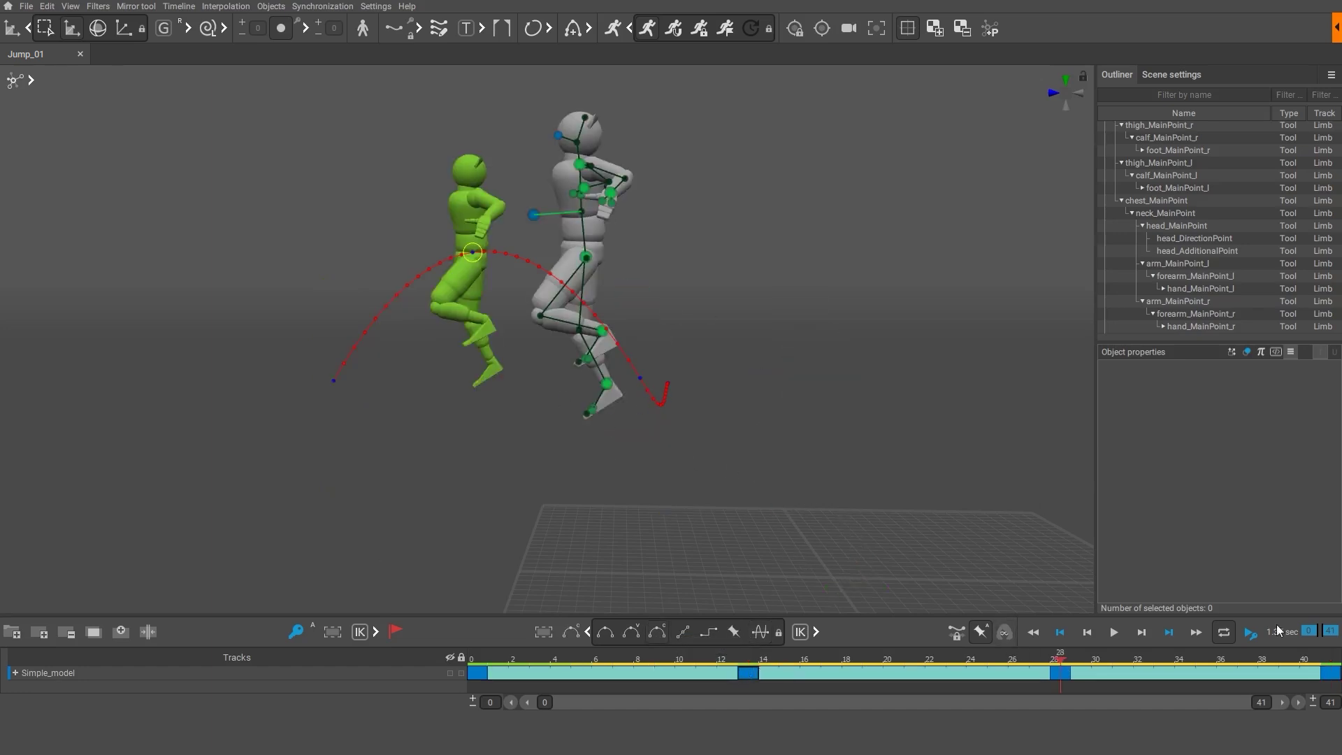
pyautogui.click(1323, 668)
pyautogui.click(548, 670)
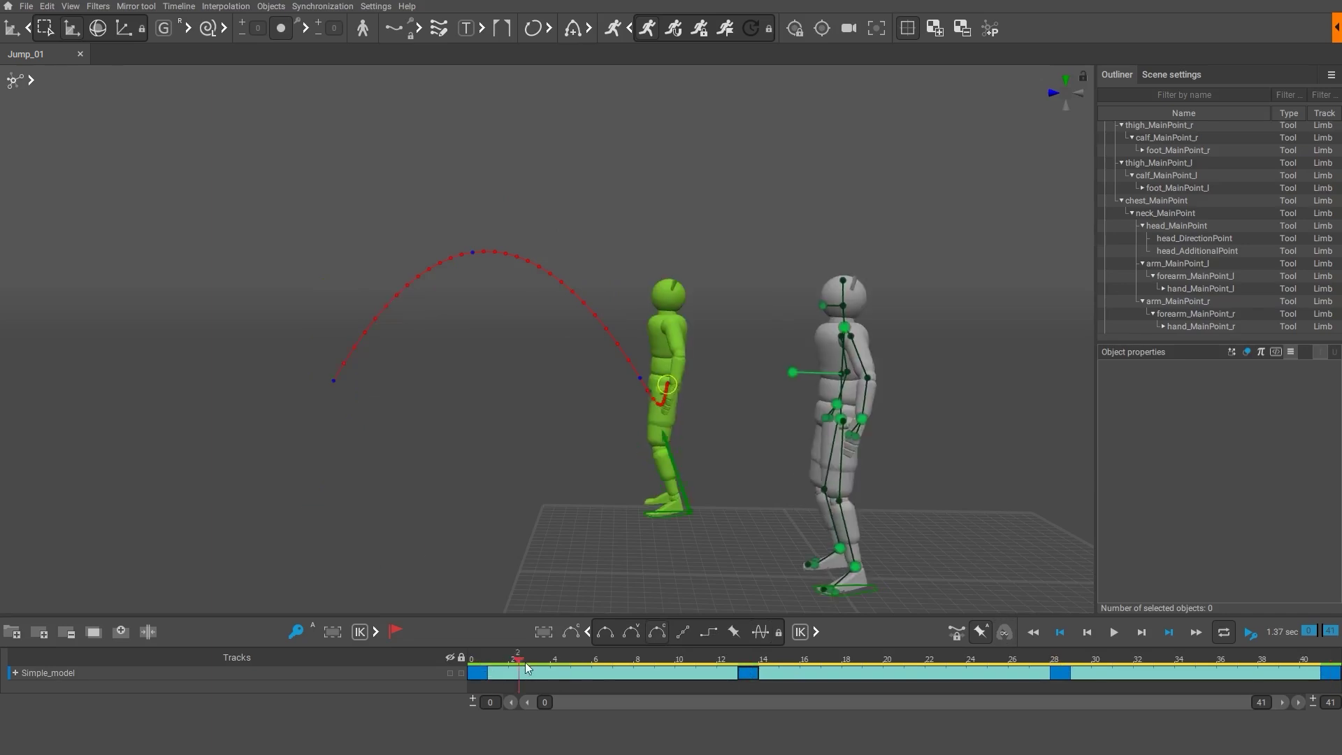
pyautogui.moveTo(545, 666); pyautogui.dragTo(1339, 685)
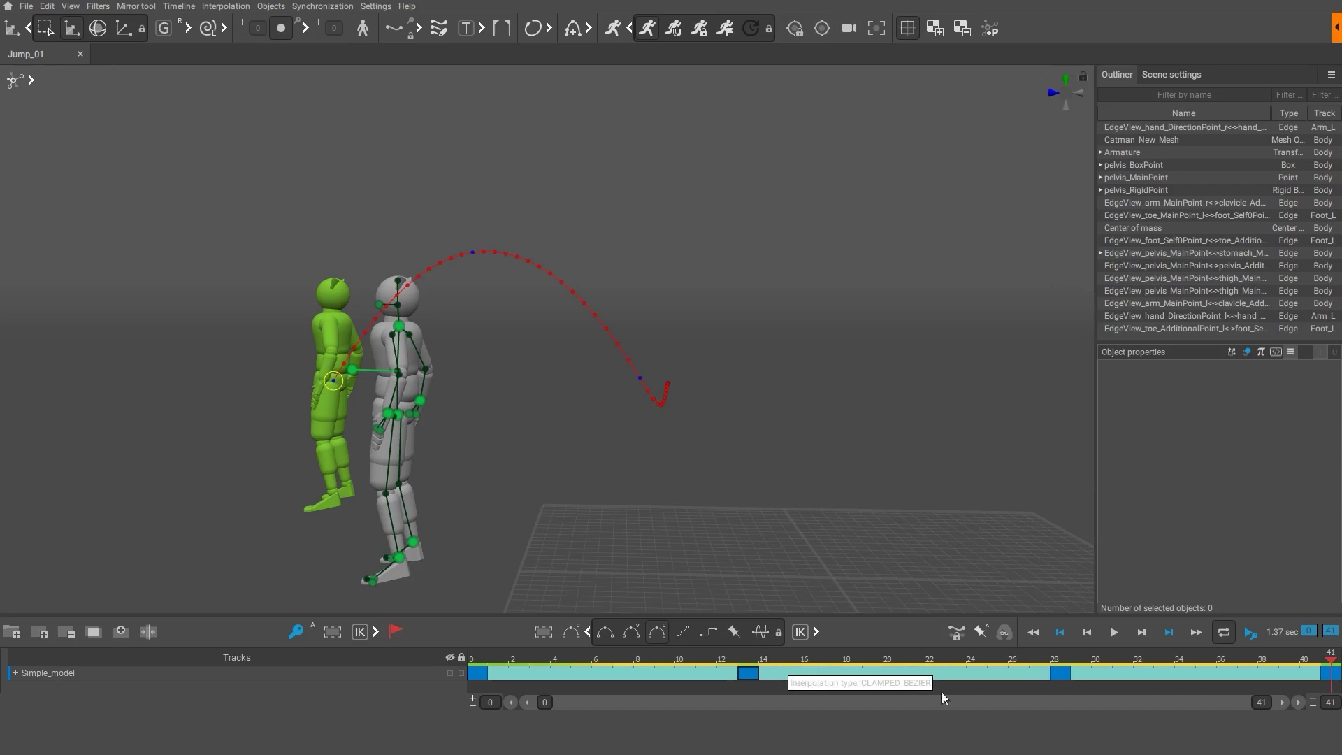
# Snap the animation to AutoPhysics again and switch all intervals back to Bezier clamped interpolation.
pyautogui.click(982, 633)
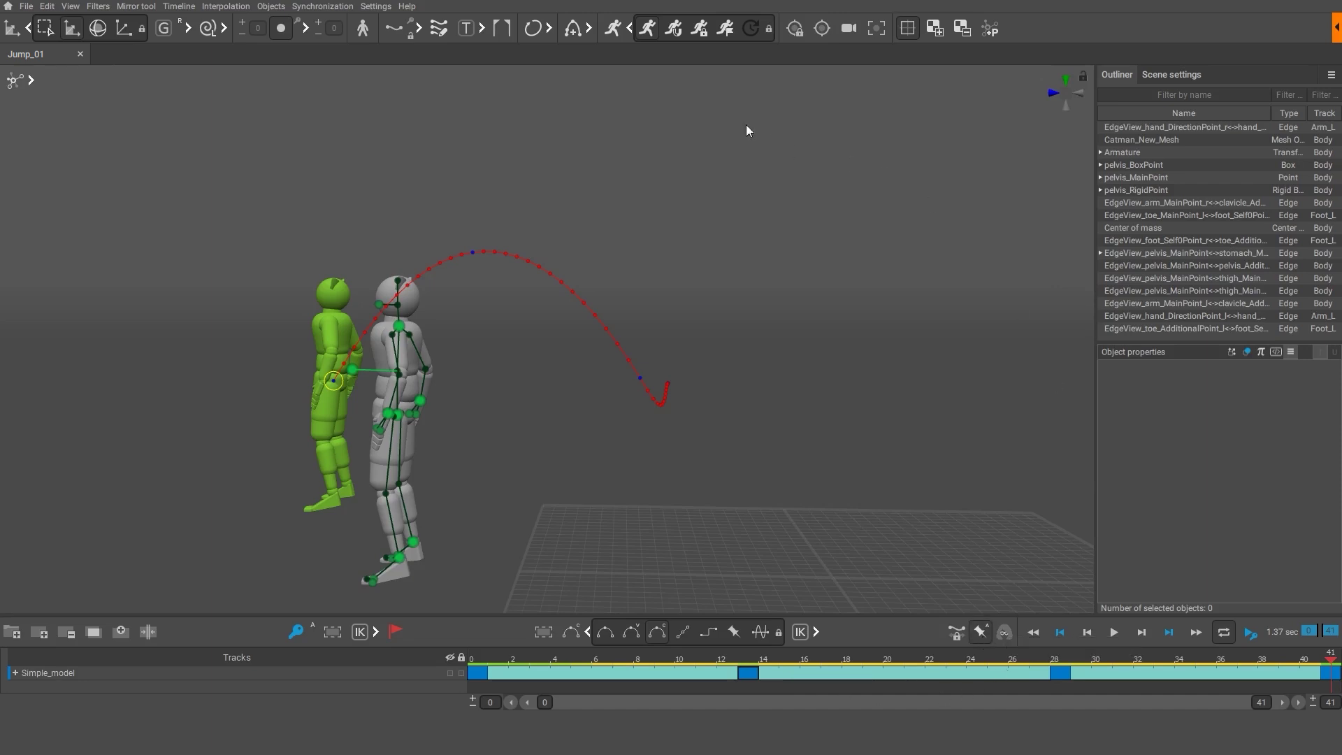
pyautogui.click(676, 30)
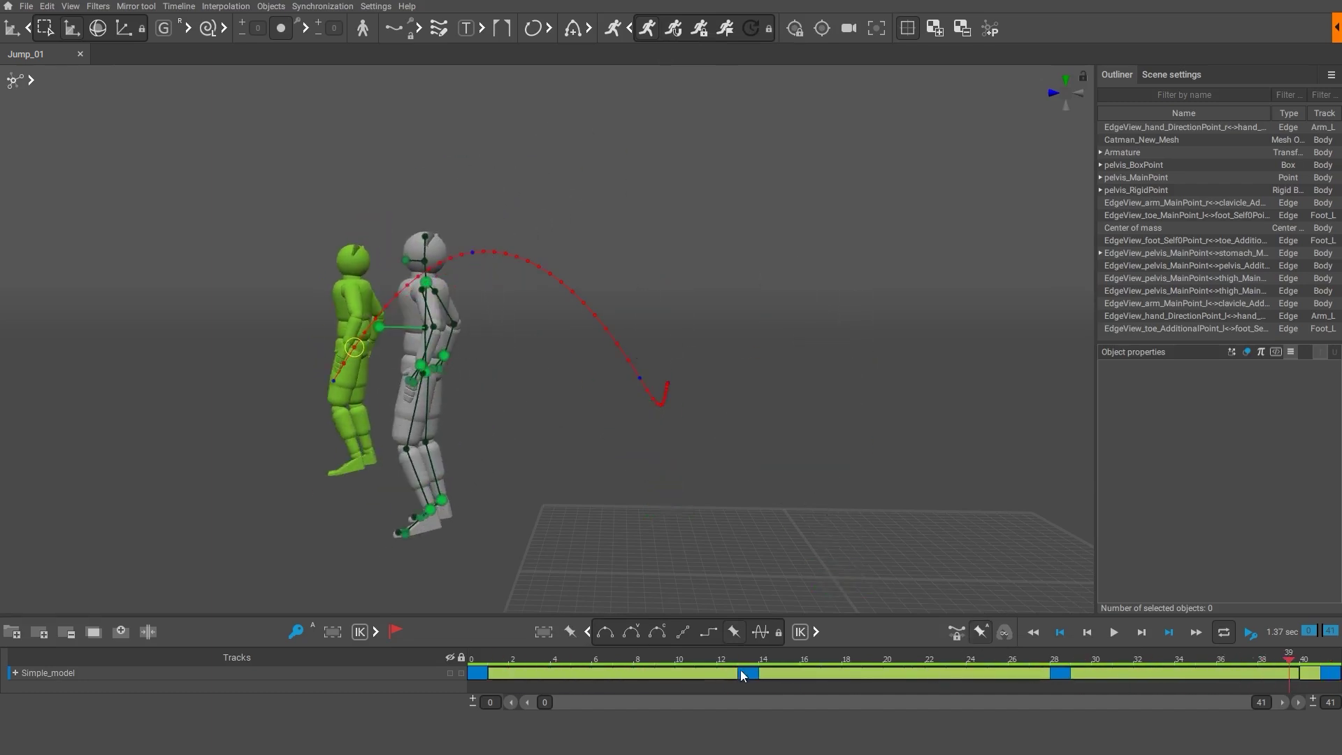
pyautogui.click(661, 634)
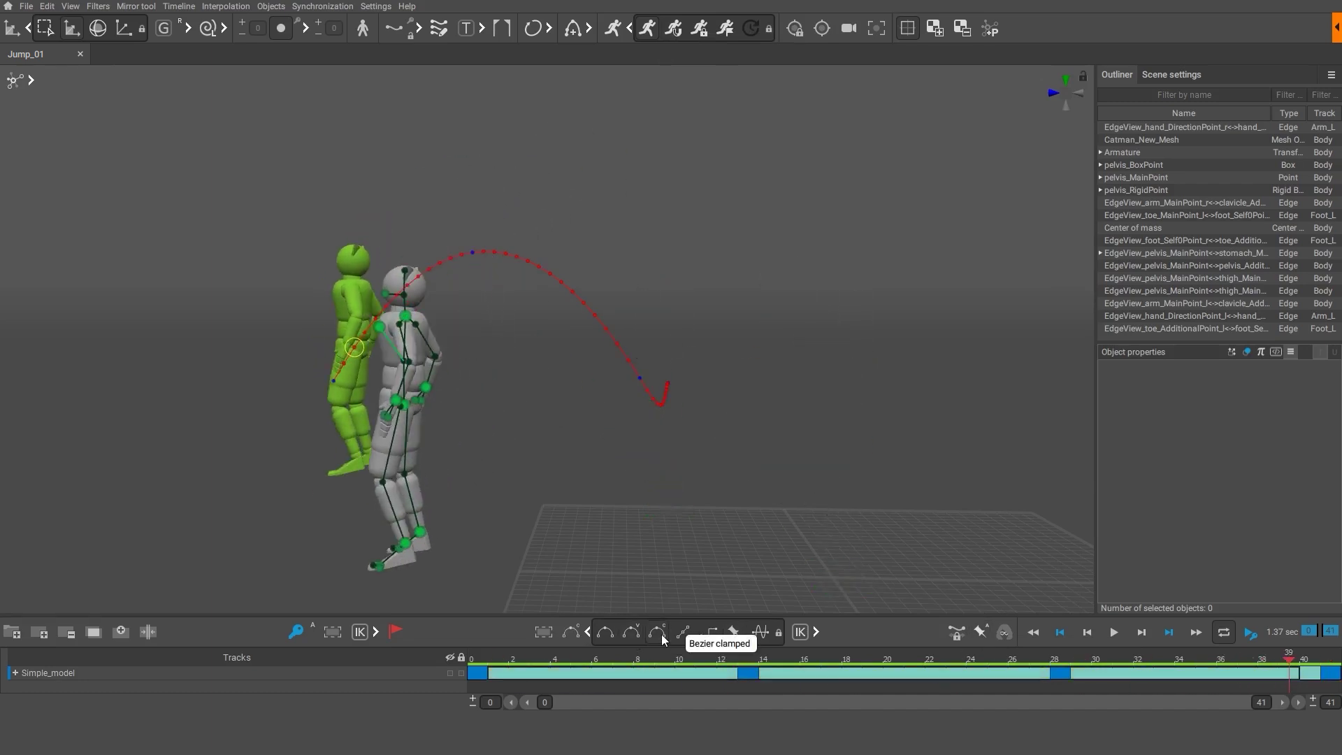
# At frame 28, raise the foot main points to tuck the legs up under the body.
pyautogui.click(1062, 676)
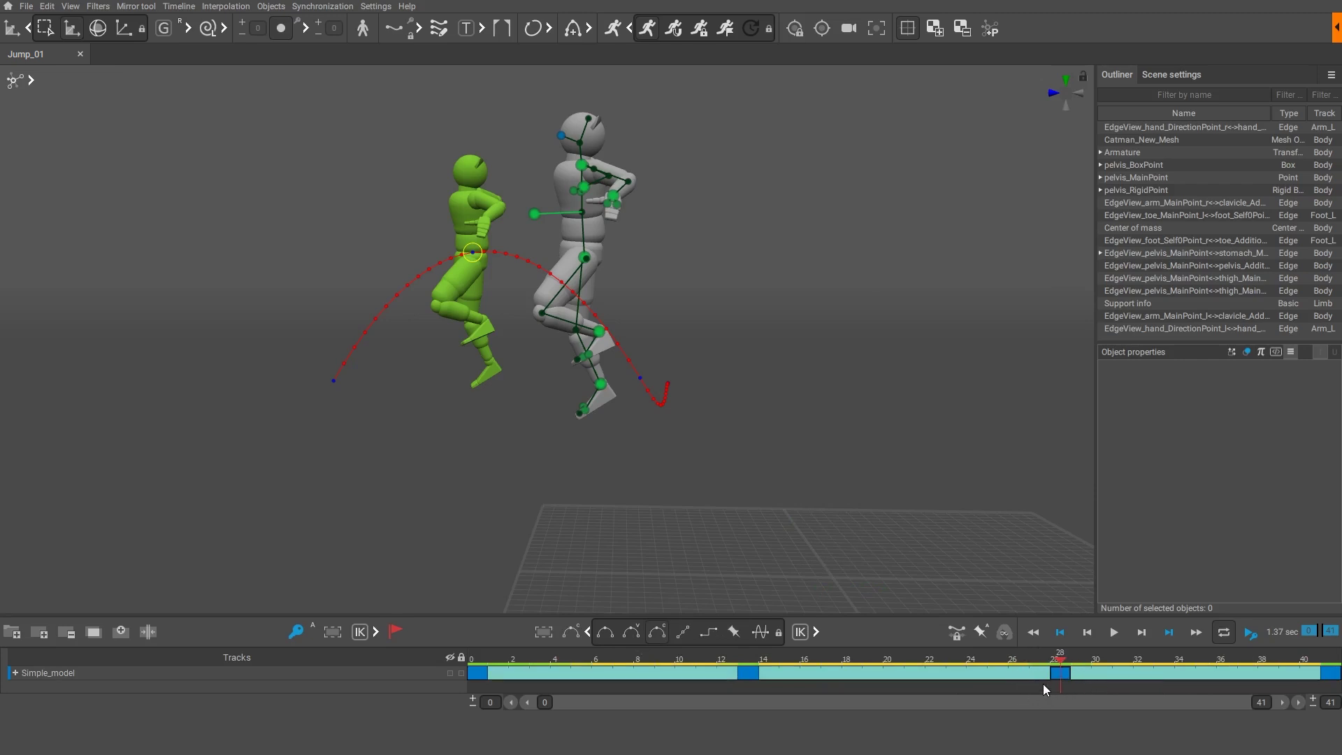
pyautogui.scroll(3, 631, 521)
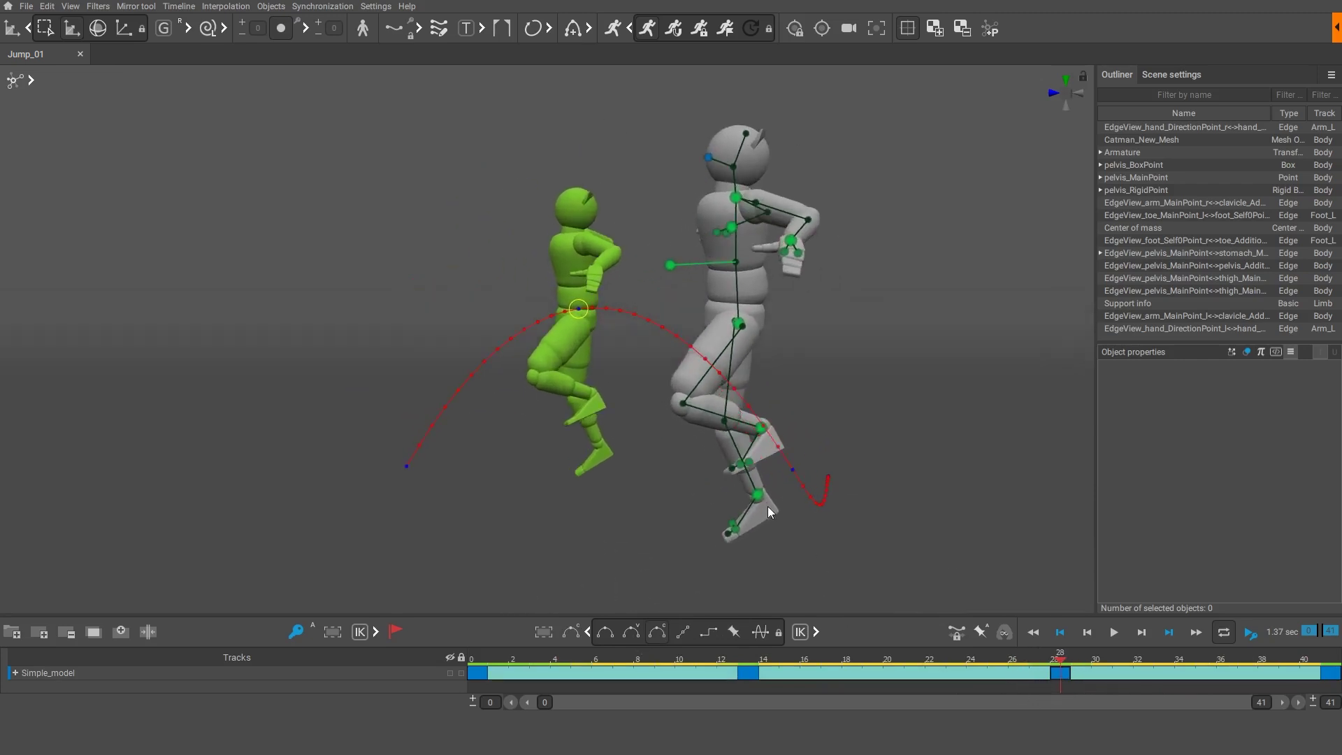
pyautogui.click(718, 445)
pyautogui.moveTo(760, 428); pyautogui.dragTo(736, 401)
# Lean the torso forward with the neck main point at frame 28 and return the head point to automatic AutoPosing control.
pyautogui.click(756, 207)
pyautogui.moveTo(736, 198); pyautogui.dragTo(718, 199)
pyautogui.click(703, 173)
pyautogui.hotkey('shift', 'z')
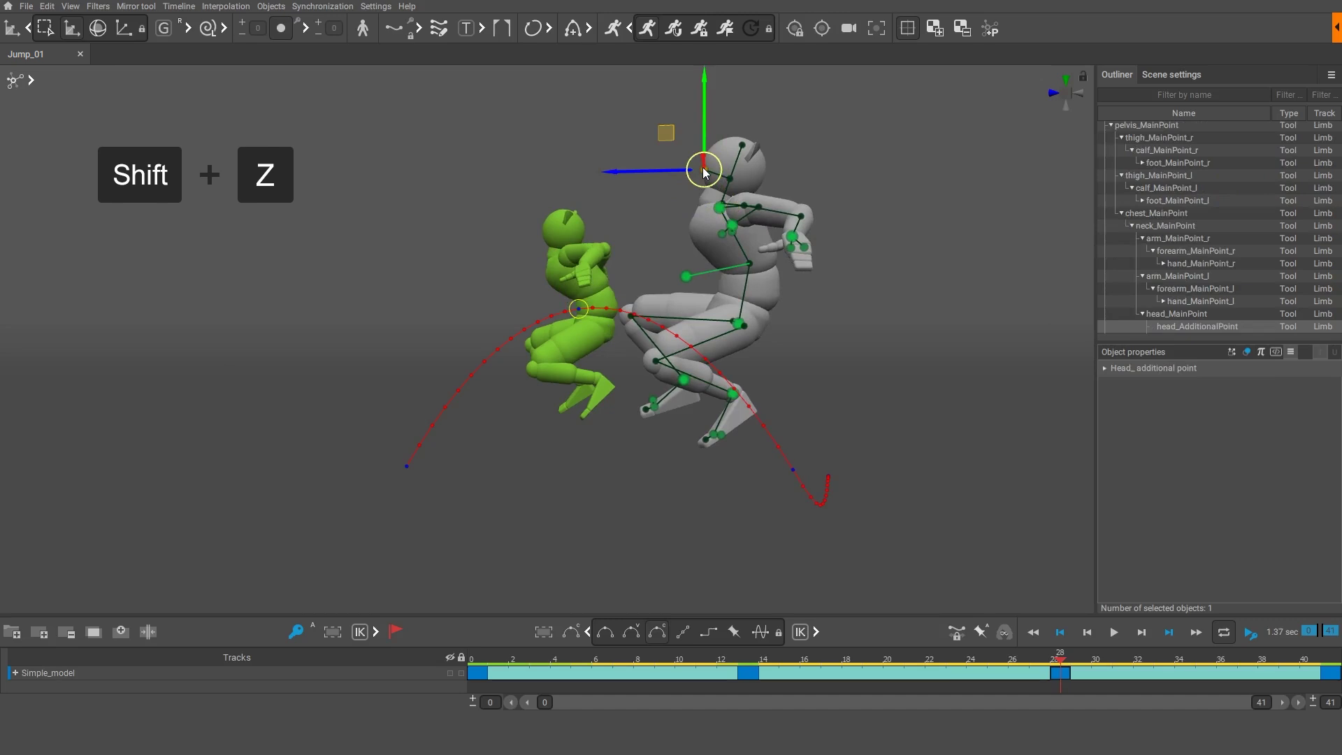
pyautogui.click(629, 207)
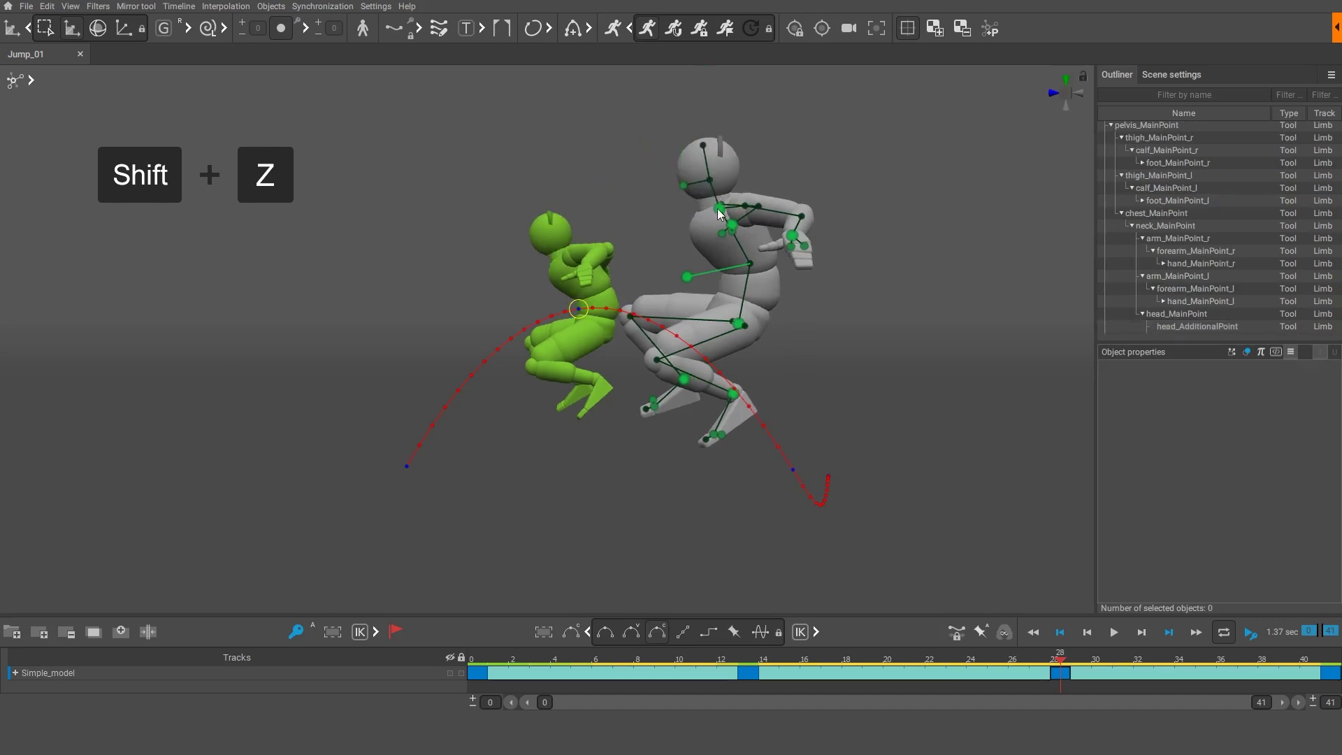
pyautogui.click(720, 208)
pyautogui.moveTo(720, 208)
pyautogui.mouseDown()
pyautogui.moveTo(686, 223)
pyautogui.moveTo(764, 264)
pyautogui.moveTo(695, 218)
pyautogui.mouseUp()
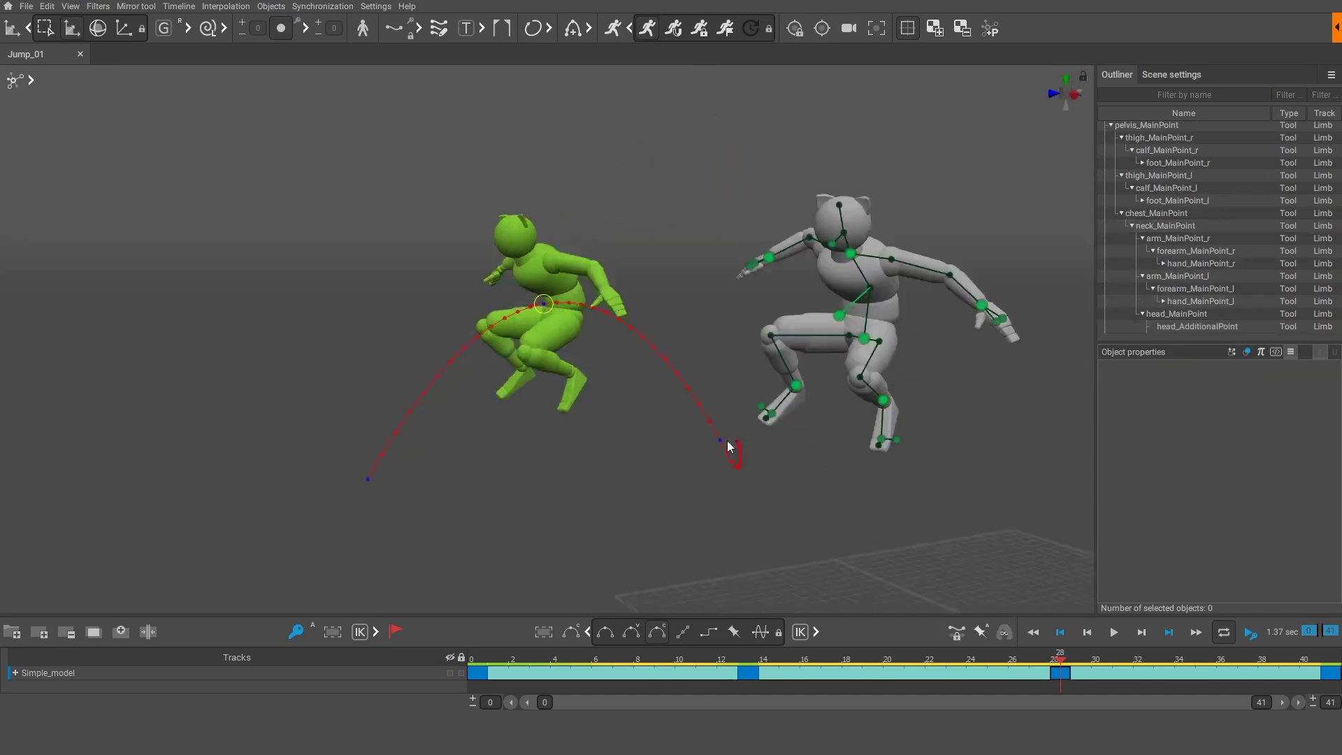
# Draw the legs closer together in the tucked pose at frame 28.
pyautogui.keyDown('alt'); pyautogui.moveTo(727, 441); pyautogui.dragTo(560, 491); pyautogui.keyUp('alt')
pyautogui.scroll(5, 560, 491)
pyautogui.moveTo(494, 423); pyautogui.dragTo(512, 393)
pyautogui.moveTo(636, 441); pyautogui.dragTo(599, 426)
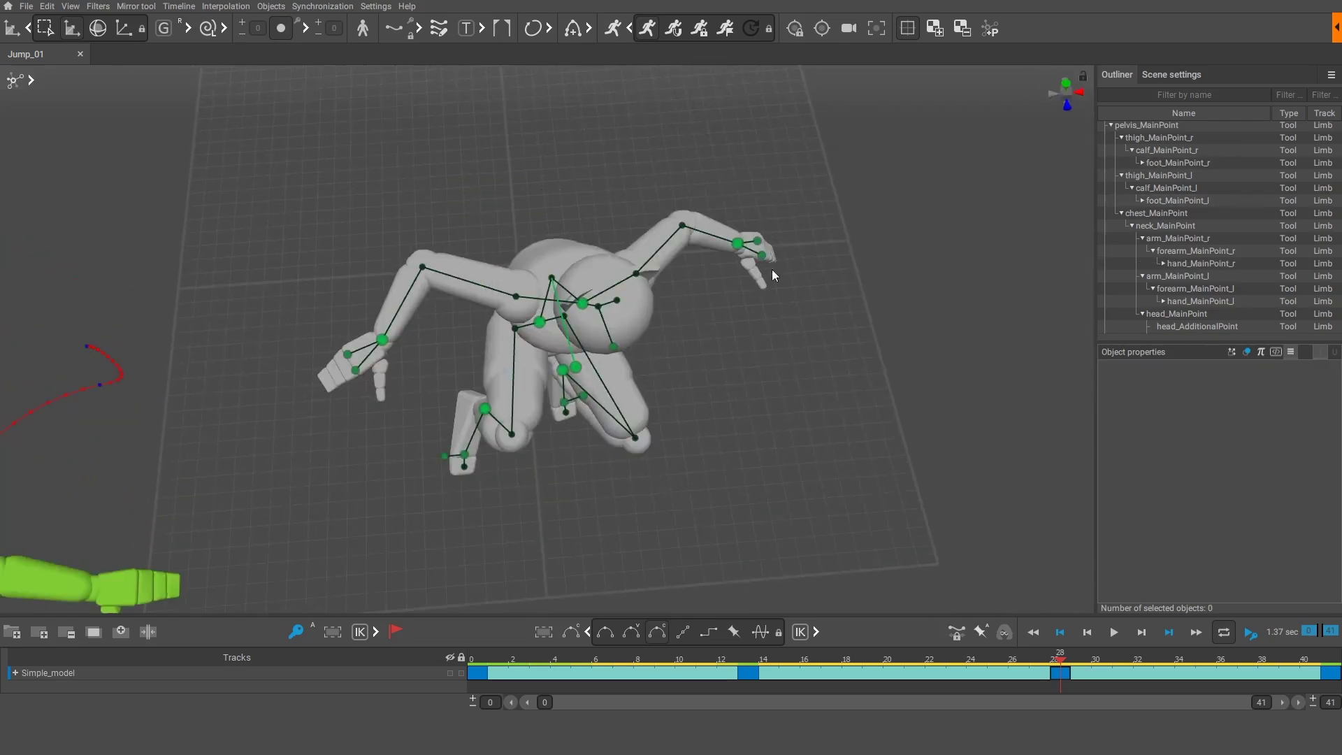
# Move both hand main points forward in the tucked pose and shift the right foot main point inward.
pyautogui.moveTo(772, 270); pyautogui.dragTo(744, 371)
pyautogui.click(369, 371)
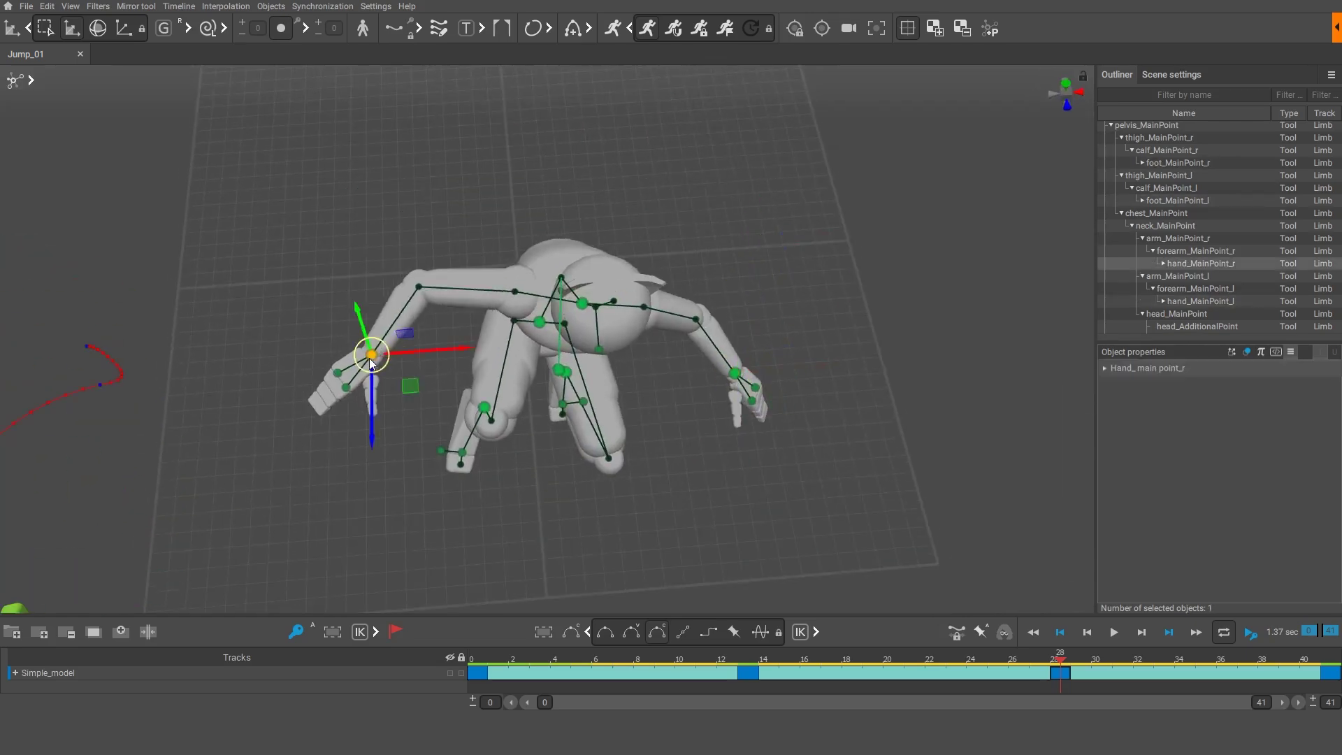
pyautogui.click(743, 362)
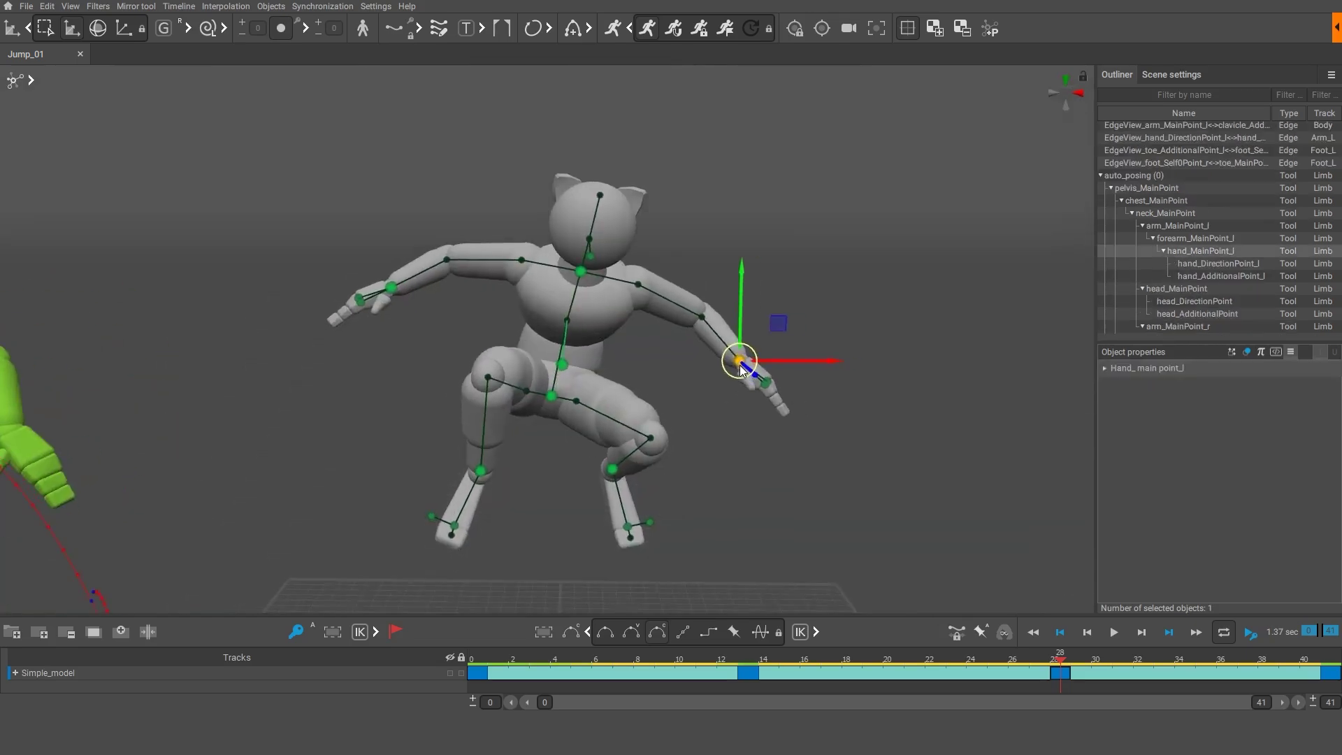
pyautogui.click(389, 300)
pyautogui.click(503, 462)
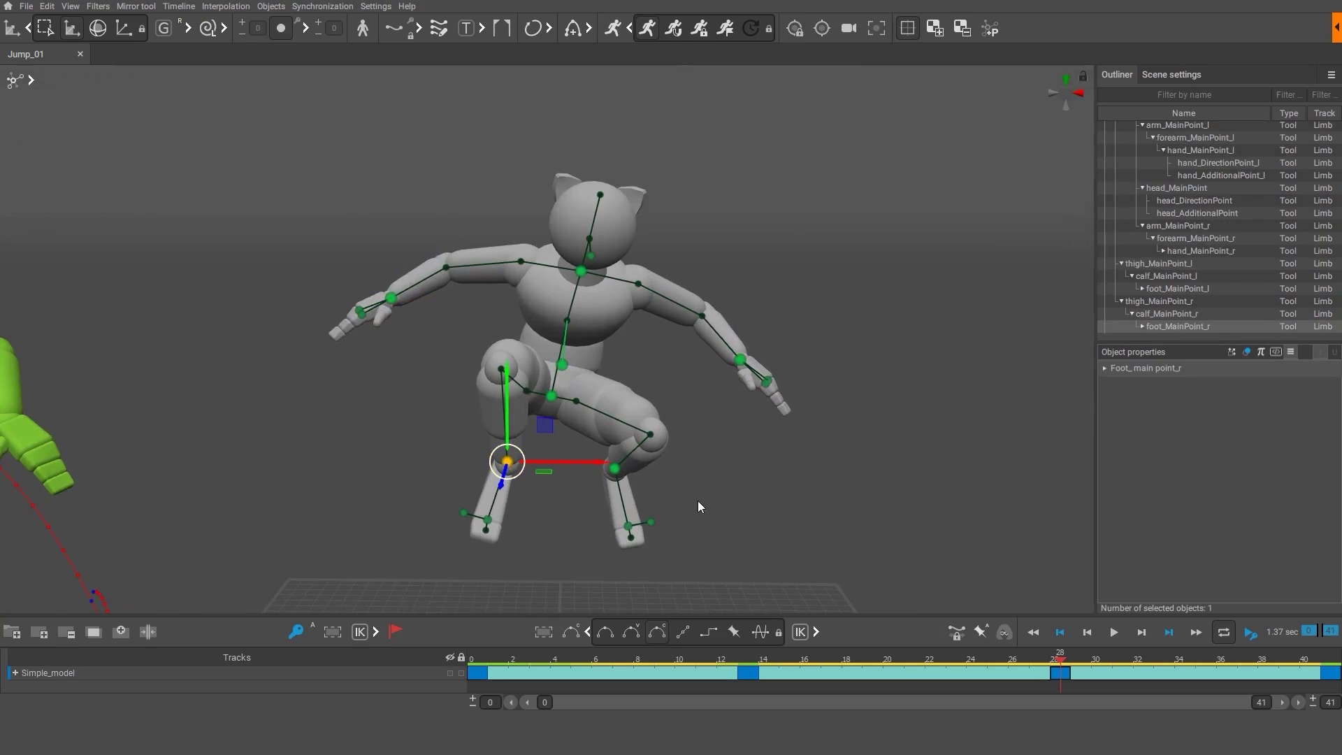
pyautogui.click(582, 456)
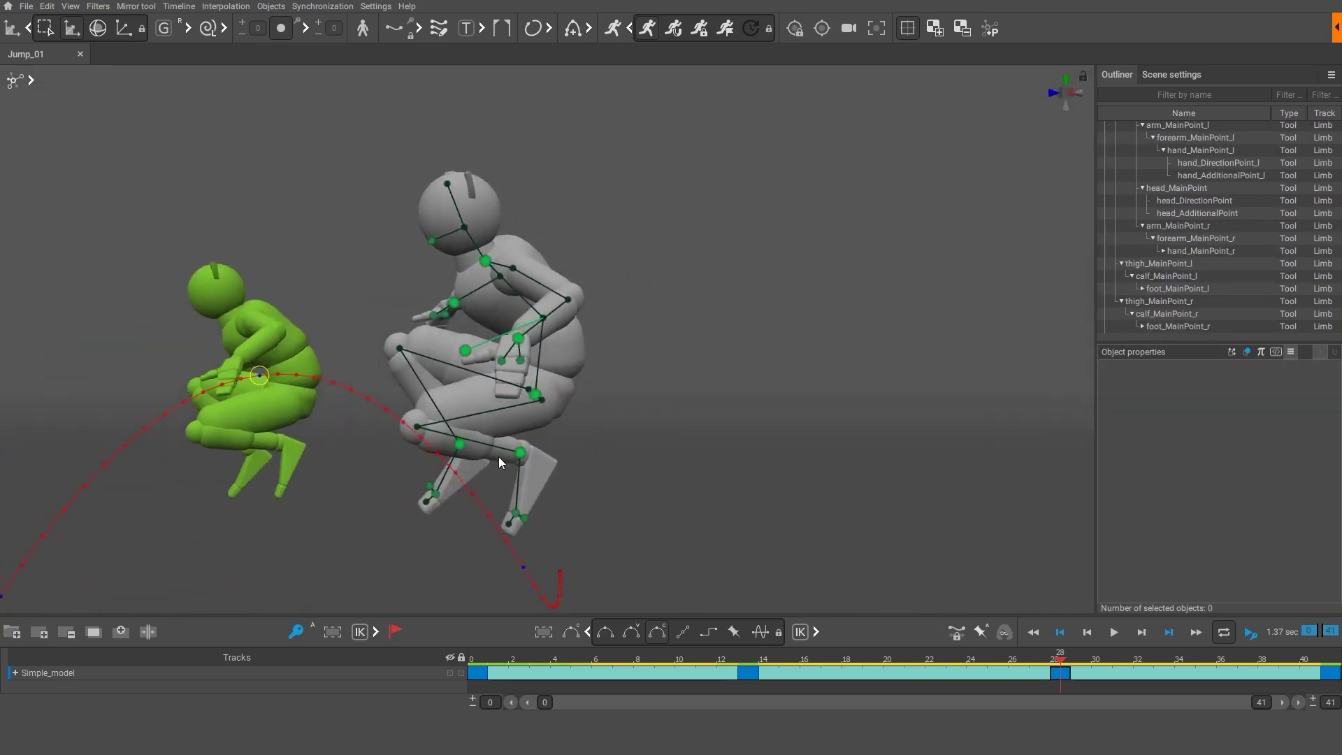
pyautogui.click(612, 463)
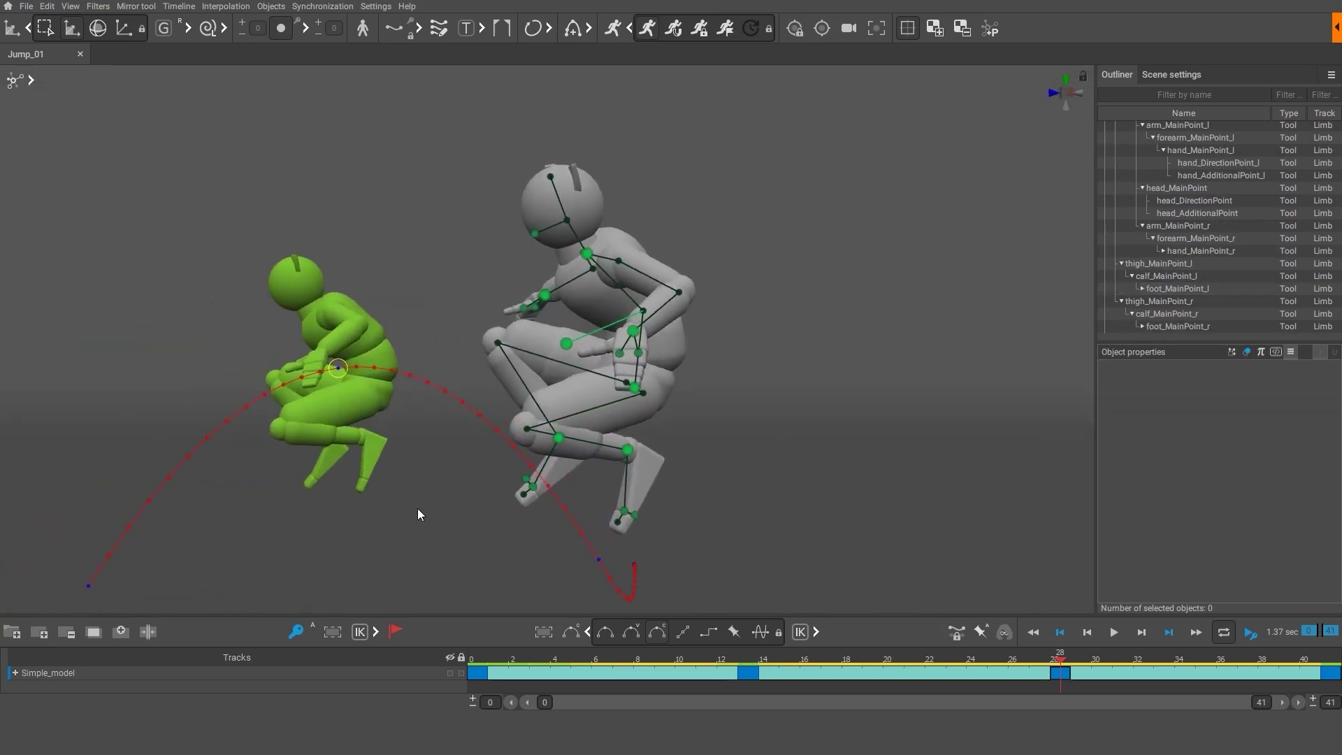
# At frame 13, raise the left and right hand main points above shoulder height.
pyautogui.moveTo(1062, 664); pyautogui.dragTo(748, 663)
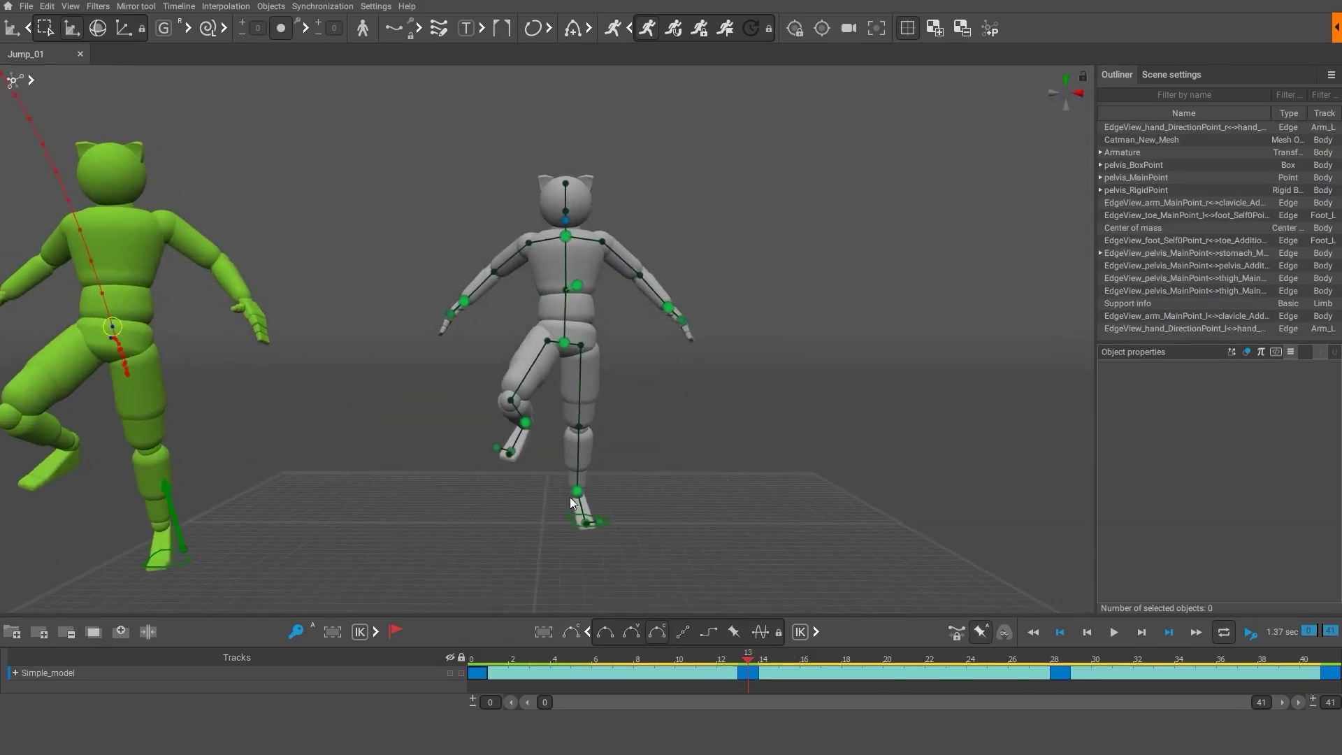
pyautogui.moveTo(605, 469); pyautogui.dragTo(611, 539, button='middle')
pyautogui.scroll(4, 611, 540)
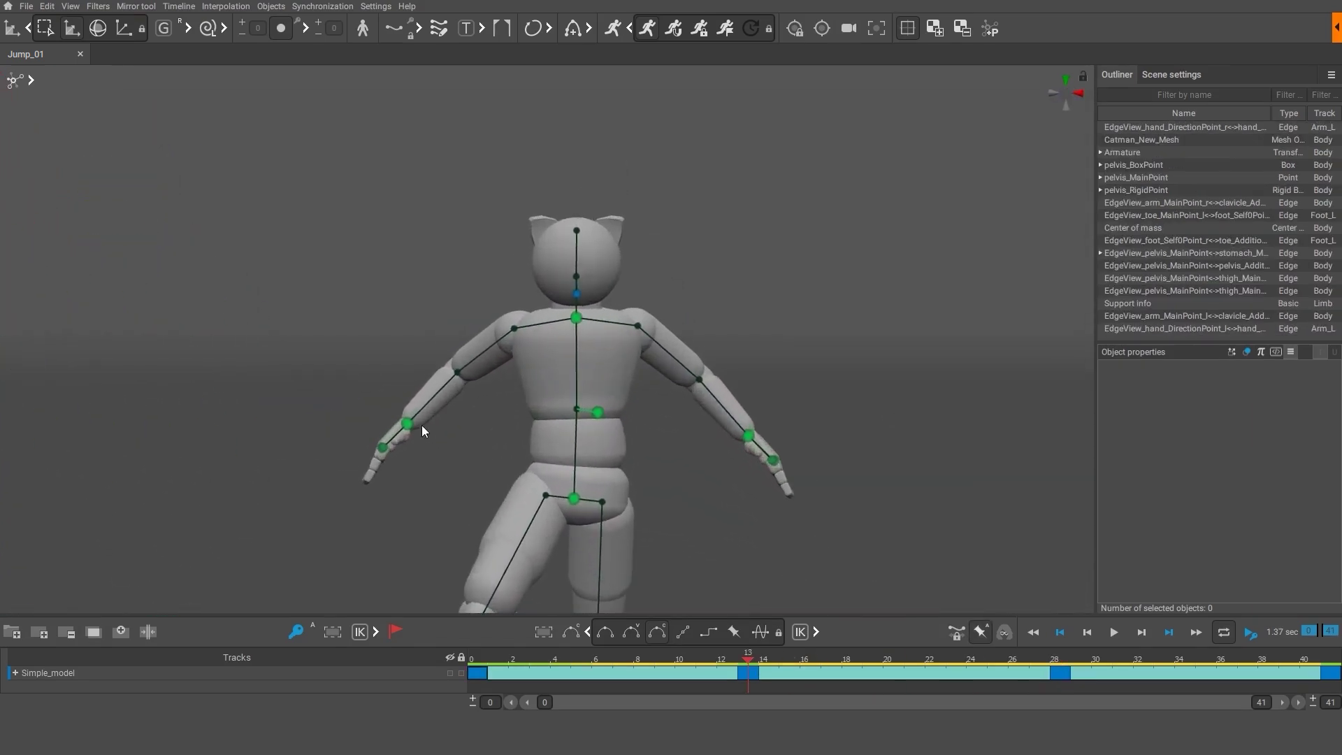
pyautogui.moveTo(410, 424); pyautogui.dragTo(411, 218)
pyautogui.moveTo(745, 436); pyautogui.dragTo(743, 218)
pyautogui.click(706, 210)
# Swing both raised hands far forward so the arms reach out in front of the body at frame 13.
pyautogui.keyDown('alt'); pyautogui.moveTo(601, 315); pyautogui.dragTo(580, 559); pyautogui.keyUp('alt')
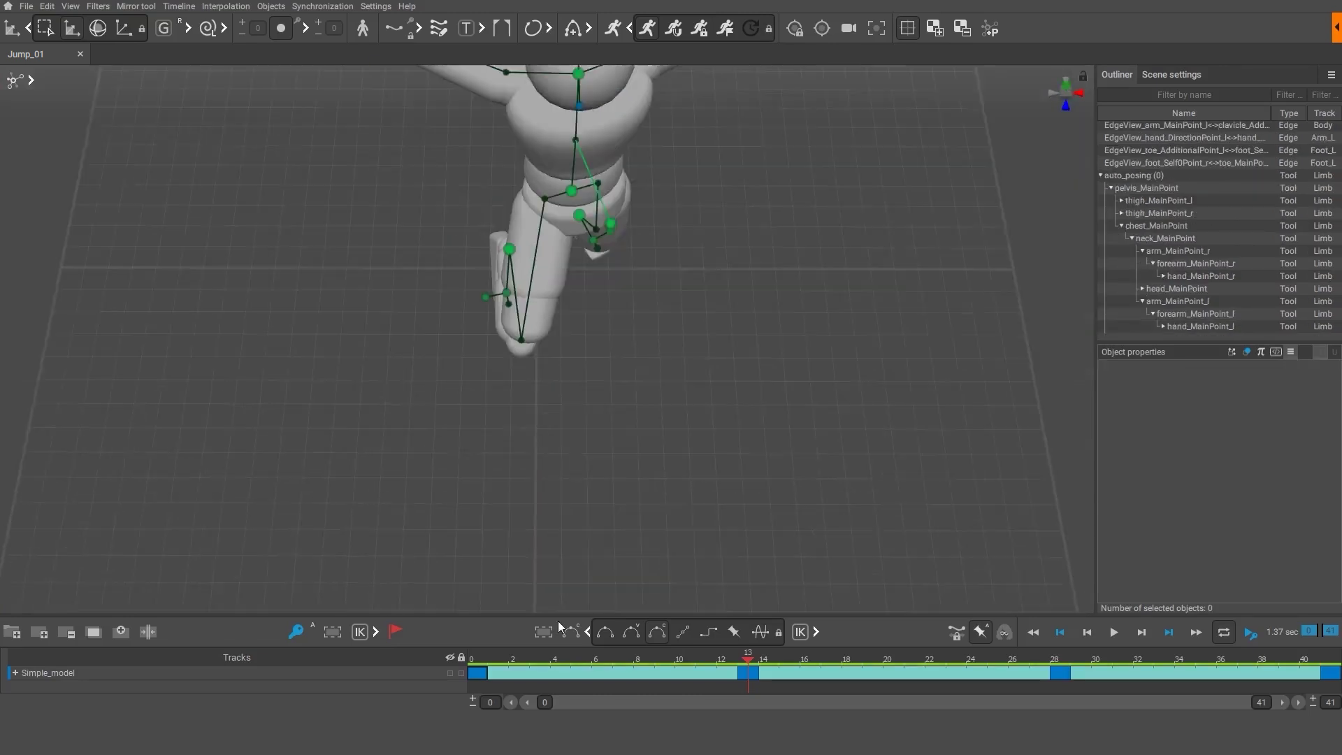
pyautogui.moveTo(560, 293); pyautogui.dragTo(559, 538, button='middle')
pyautogui.moveTo(355, 301); pyautogui.dragTo(458, 571)
pyautogui.moveTo(814, 319); pyautogui.dragTo(709, 557)
# Fine-tune the hand main points so the outstretched arms are slightly offset from each other at frame 13.
pyautogui.moveTo(600, 489); pyautogui.dragTo(578, 364, button='middle')
pyautogui.moveTo(433, 432); pyautogui.dragTo(406, 442)
pyautogui.click(687, 414)
pyautogui.moveTo(687, 414); pyautogui.dragTo(688, 428)
pyautogui.click(783, 419)
pyautogui.keyDown('alt'); pyautogui.moveTo(783, 419); pyautogui.dragTo(598, 336); pyautogui.keyUp('alt')
pyautogui.moveTo(454, 309); pyautogui.dragTo(476, 299)
pyautogui.click(532, 259)
pyautogui.scroll(-2, 597, 349)
pyautogui.click(590, 350)
pyautogui.click(802, 456)
# Move the left foot main point forward at frame 13 to plant the push-off foot's toes on the ground.
pyautogui.moveTo(802, 455); pyautogui.dragTo(727, 552, button='middle')
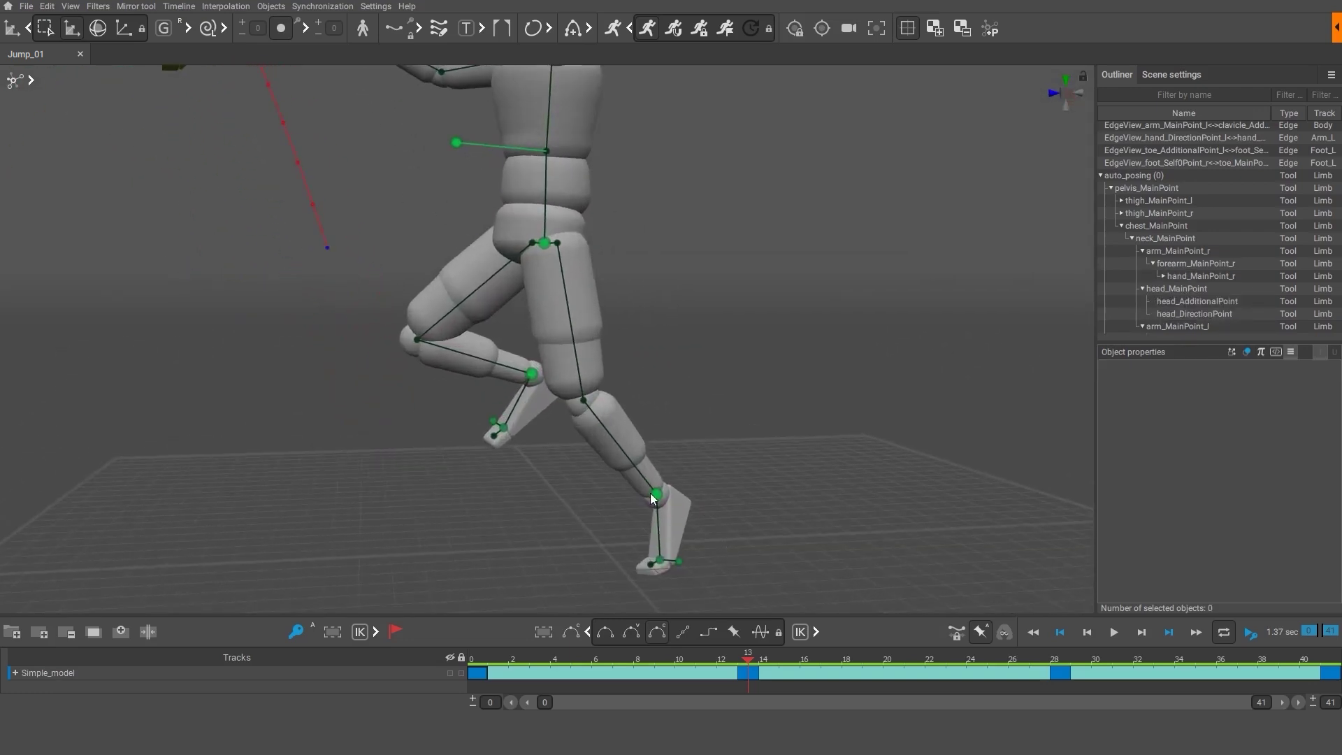
pyautogui.moveTo(656, 494); pyautogui.dragTo(610, 492)
pyautogui.keyDown('alt'); pyautogui.moveTo(506, 531); pyautogui.dragTo(591, 501, button='middle'); pyautogui.keyUp('alt')
pyautogui.keyDown('alt'); pyautogui.moveTo(590, 502); pyautogui.dragTo(671, 563, button='right'); pyautogui.keyUp('alt')
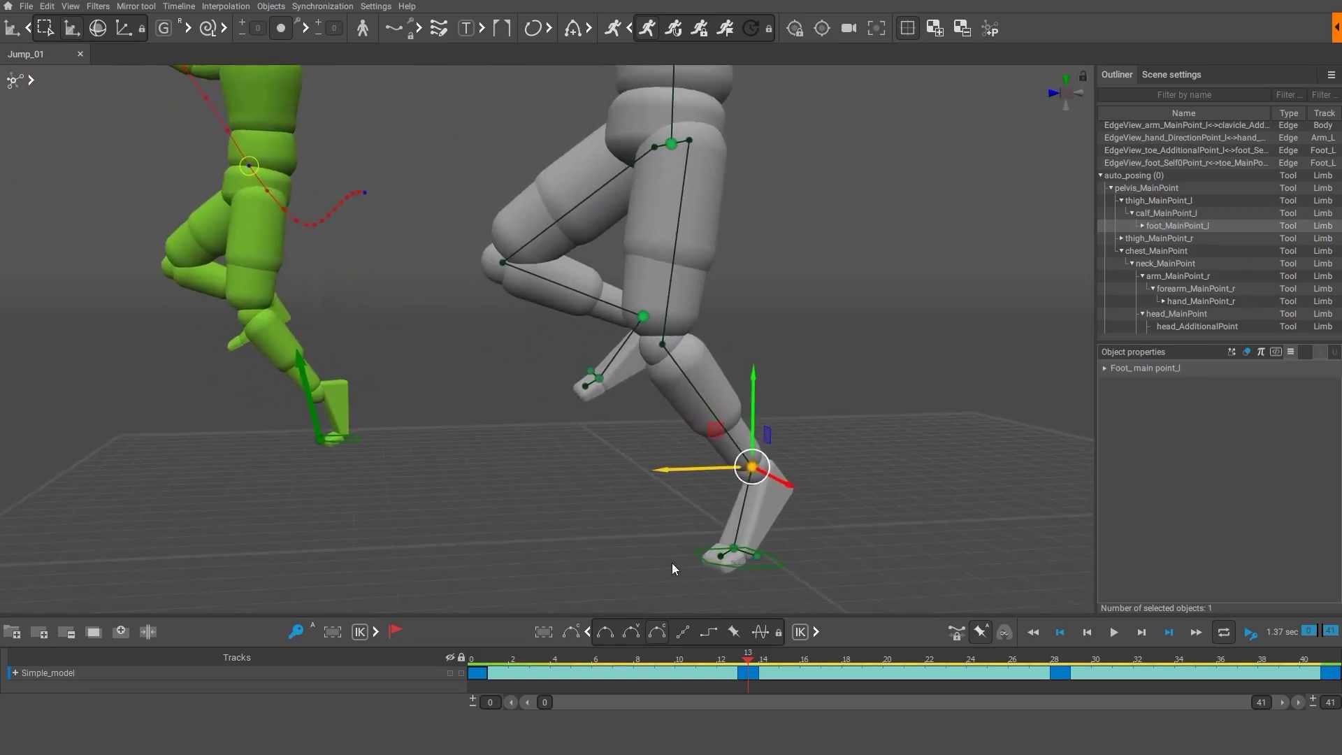
pyautogui.click(672, 565)
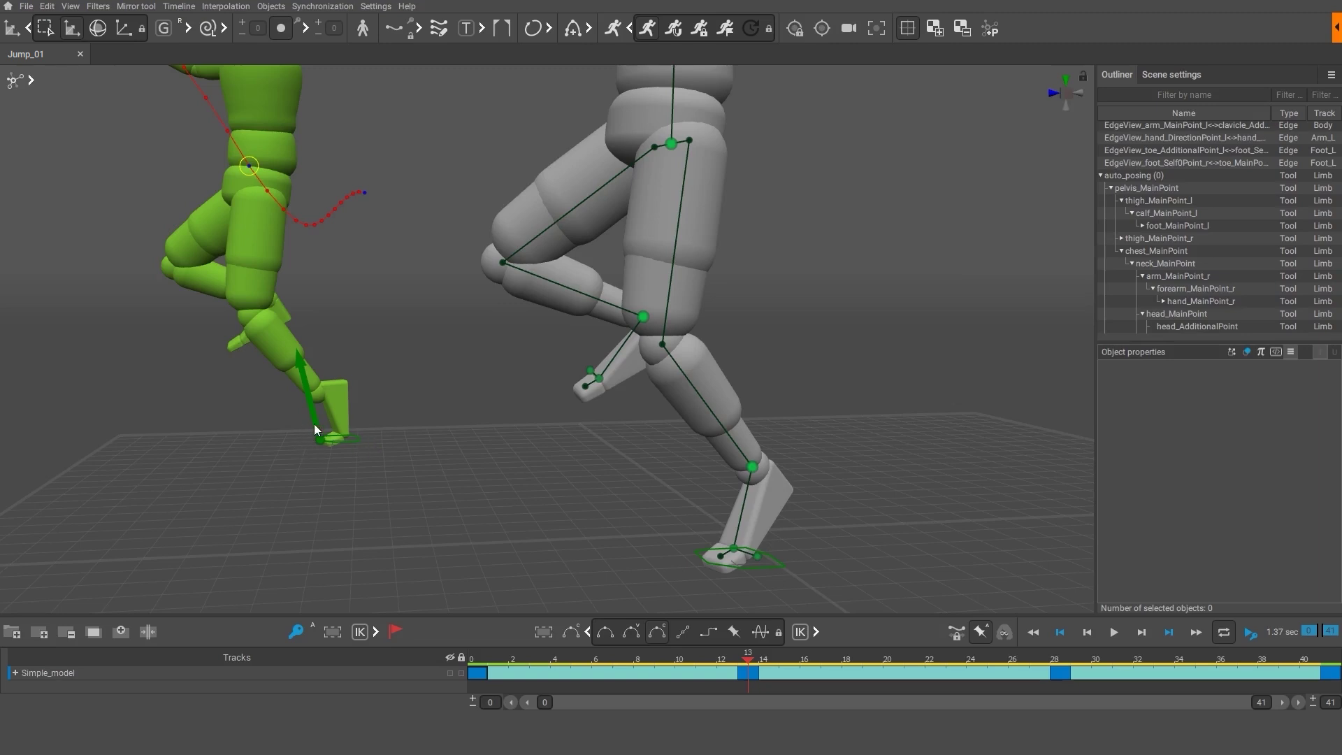
# Try lifting the left foot main point off the ground, and undo the lift.
pyautogui.moveTo(754, 467); pyautogui.dragTo(754, 381)
pyautogui.click(624, 473)
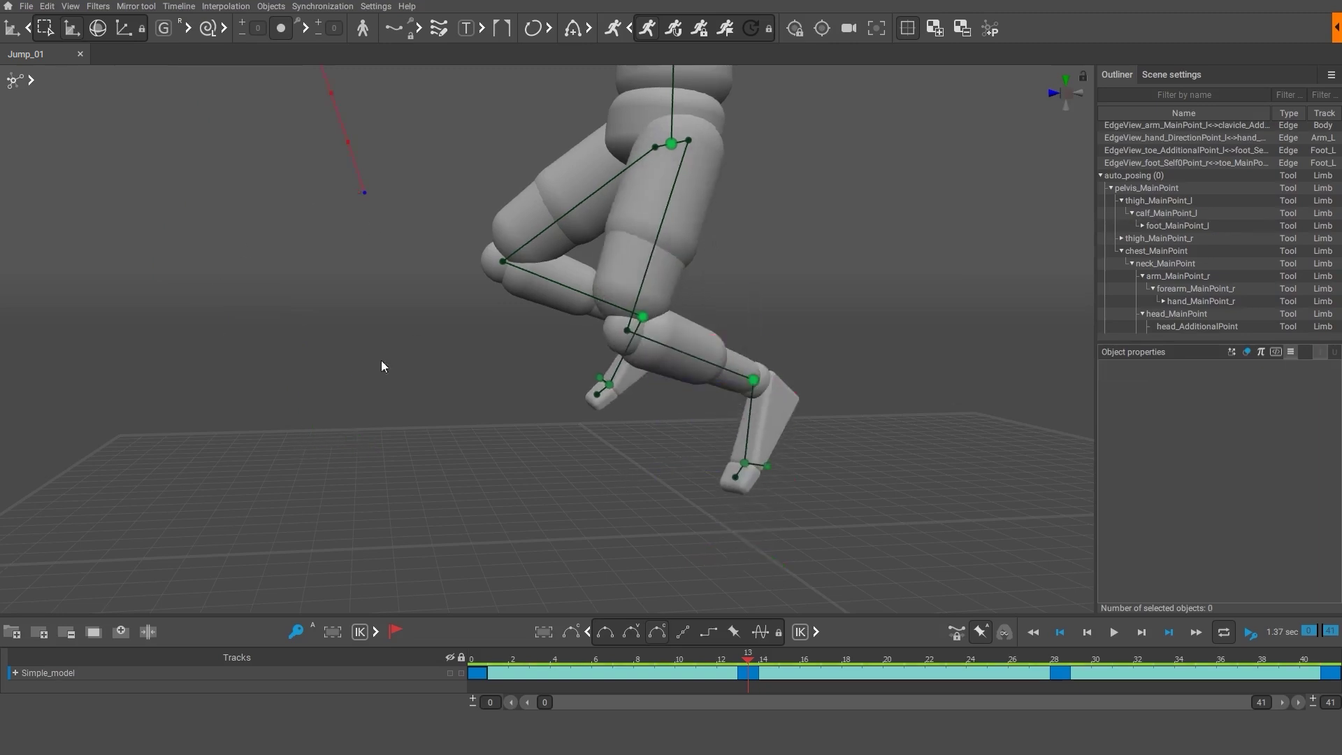
pyautogui.hotkey('ctrl', 'z')
pyautogui.hotkey('ctrl', 'z')
pyautogui.hotkey('ctrl', 'z')
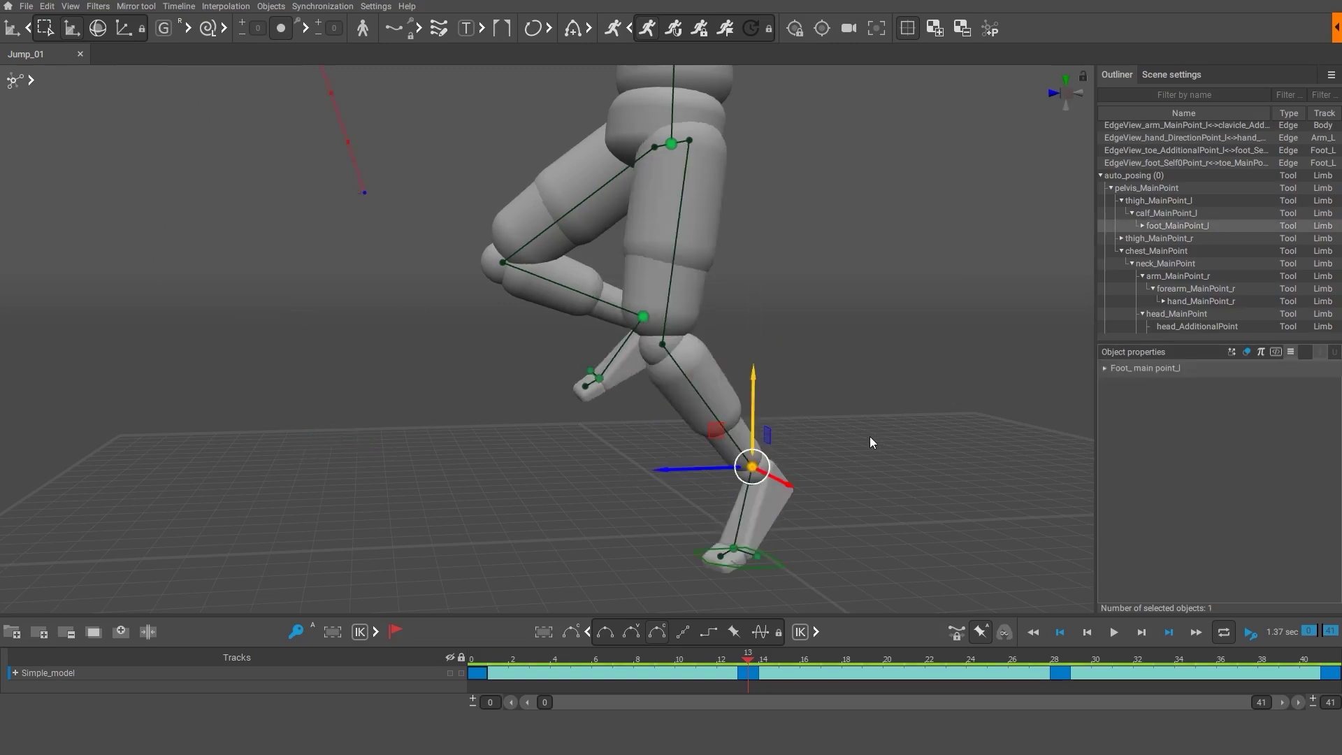
# Rotate and reposition the raised right foot together with its toe points at frame 13.
pyautogui.keyDown('alt'); pyautogui.moveTo(878, 433); pyautogui.dragTo(782, 437, button='right'); pyautogui.keyUp('alt')
pyautogui.keyDown('alt'); pyautogui.moveTo(782, 436); pyautogui.dragTo(812, 511, button='middle'); pyautogui.keyUp('alt')
pyautogui.keyDown('alt'); pyautogui.moveTo(811, 511); pyautogui.dragTo(640, 447, button='right'); pyautogui.keyUp('alt')
pyautogui.keyDown('alt'); pyautogui.moveTo(641, 447); pyautogui.dragTo(671, 490, button='middle'); pyautogui.keyUp('alt')
pyautogui.doubleClick(673, 451)
pyautogui.press('e')
pyautogui.moveTo(653, 536); pyautogui.dragTo(711, 529)
pyautogui.press('w')
pyautogui.moveTo(676, 450); pyautogui.dragTo(644, 429)
pyautogui.press('e')
pyautogui.moveTo(670, 511); pyautogui.dragTo(640, 487)
pyautogui.press('w')
# Move the pelvis, neck, both hand and right foot points together up and forward, leaving the left foot planted.
pyautogui.scroll(-1, 699, 424)
pyautogui.keyDown('shift'); pyautogui.moveTo(497, 125); pyautogui.dragTo(748, 414); pyautogui.keyUp('shift')
pyautogui.moveTo(675, 349); pyautogui.dragTo(592, 288)
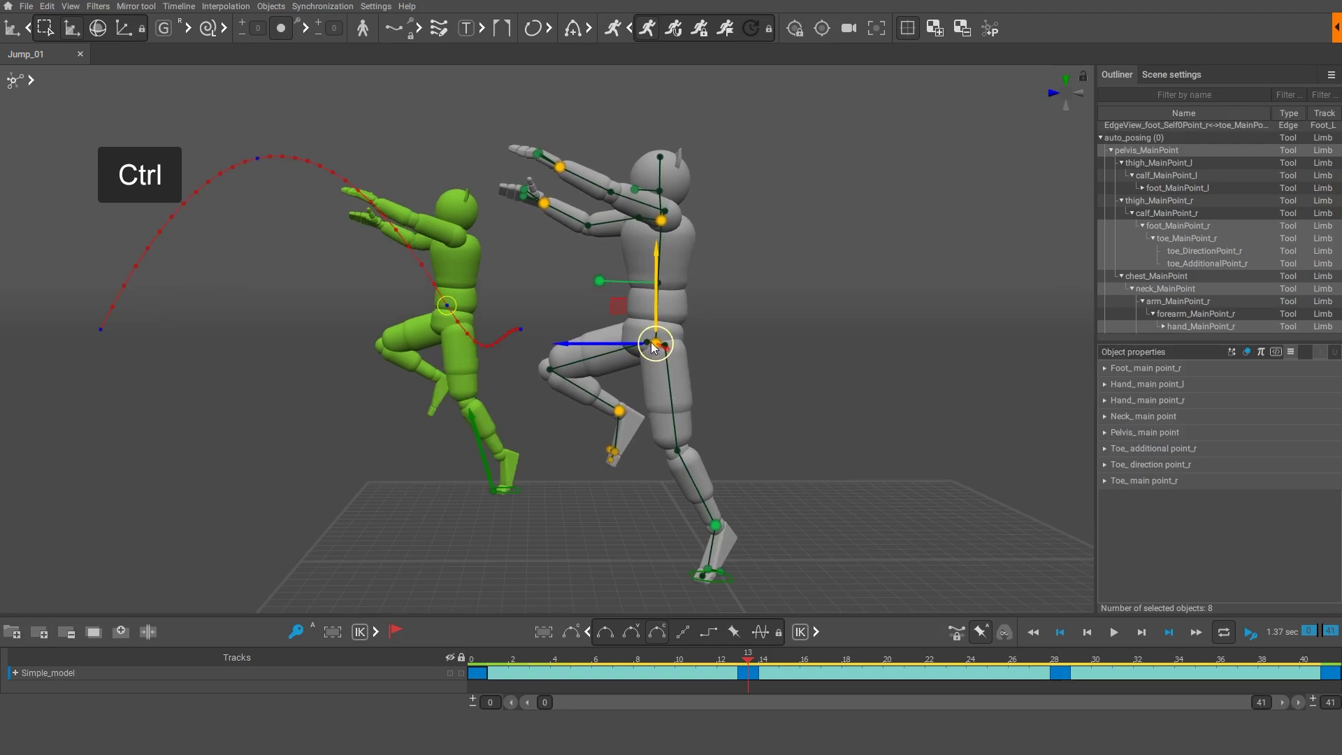
pyautogui.keyDown('ctrl'); pyautogui.moveTo(652, 342); pyautogui.dragTo(649, 338); pyautogui.keyUp('ctrl')
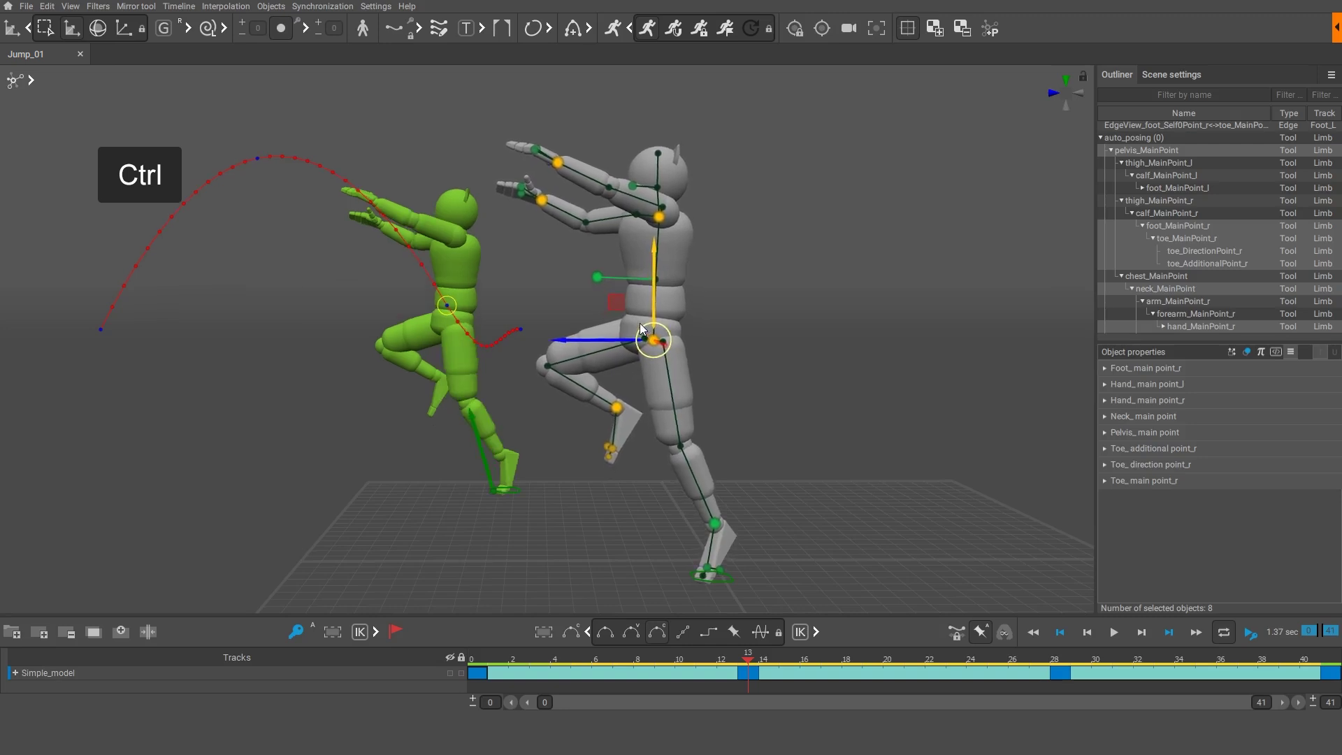
# Move the neck main point forward and lower the left foot main point slightly in the frame 13 takeoff pose.
pyautogui.click(728, 405)
pyautogui.click(658, 218)
pyautogui.keyDown('ctrl'); pyautogui.moveTo(658, 218); pyautogui.dragTo(590, 229); pyautogui.keyUp('ctrl')
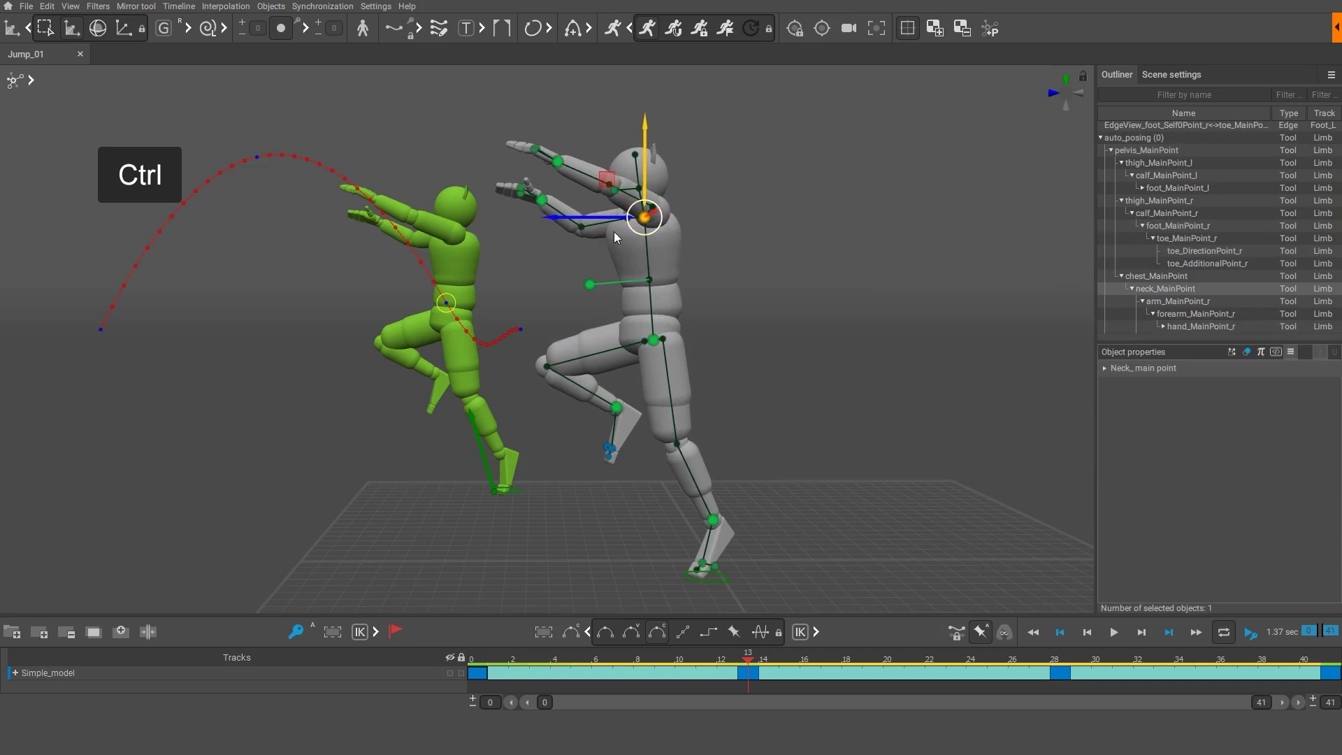
pyautogui.click(655, 342)
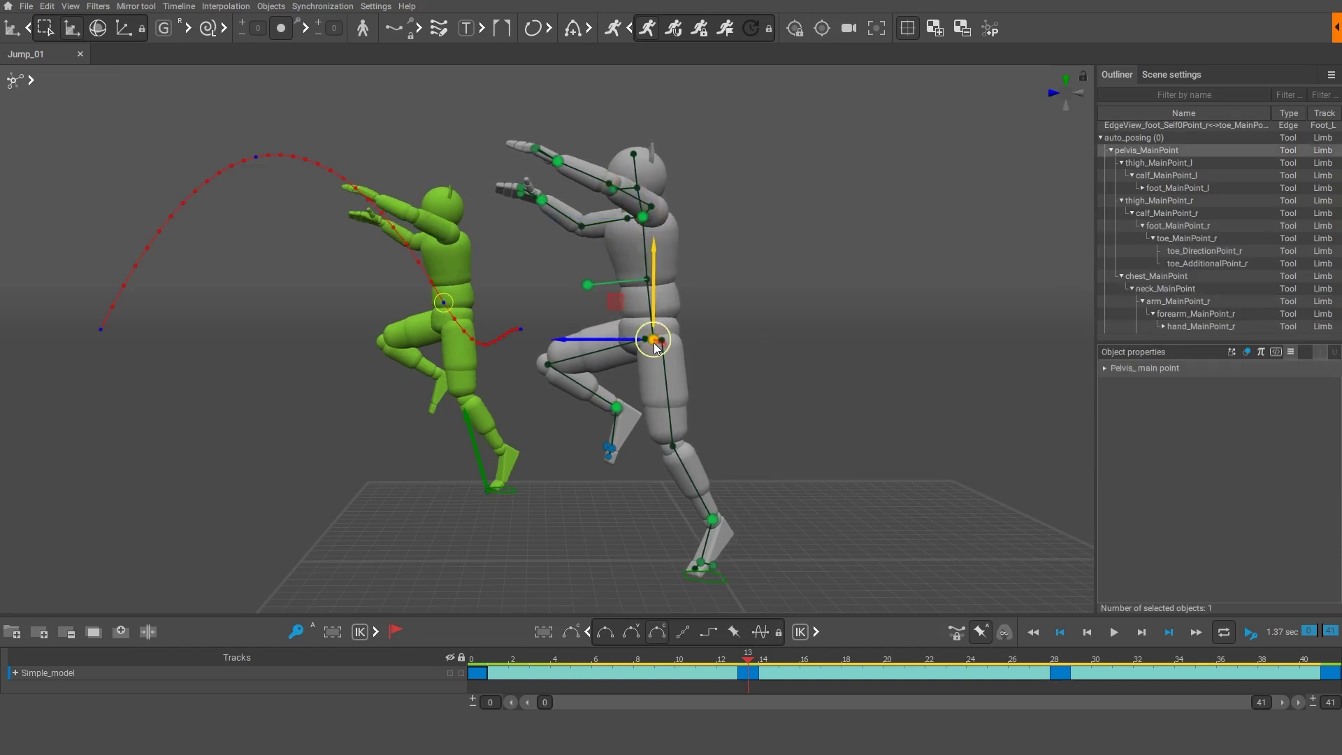
pyautogui.click(713, 521)
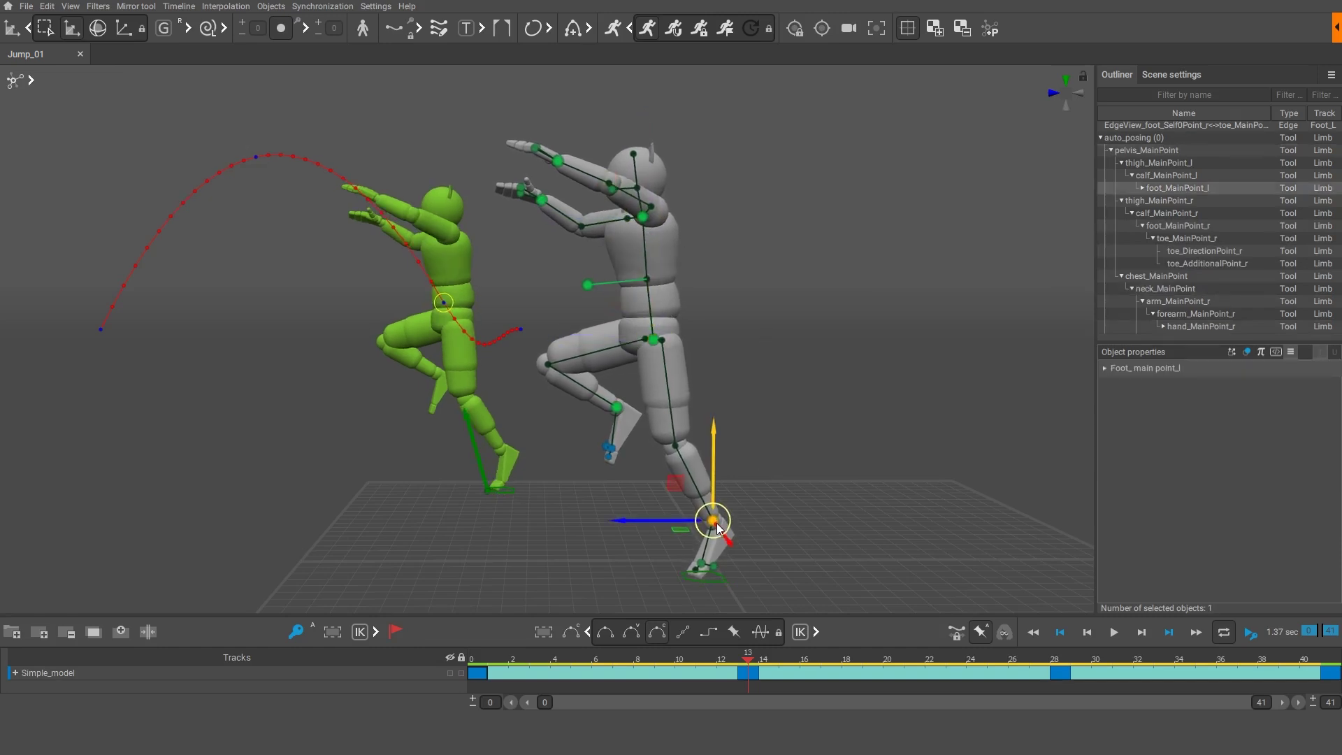
pyautogui.moveTo(717, 530); pyautogui.dragTo(727, 538)
pyautogui.click(770, 527)
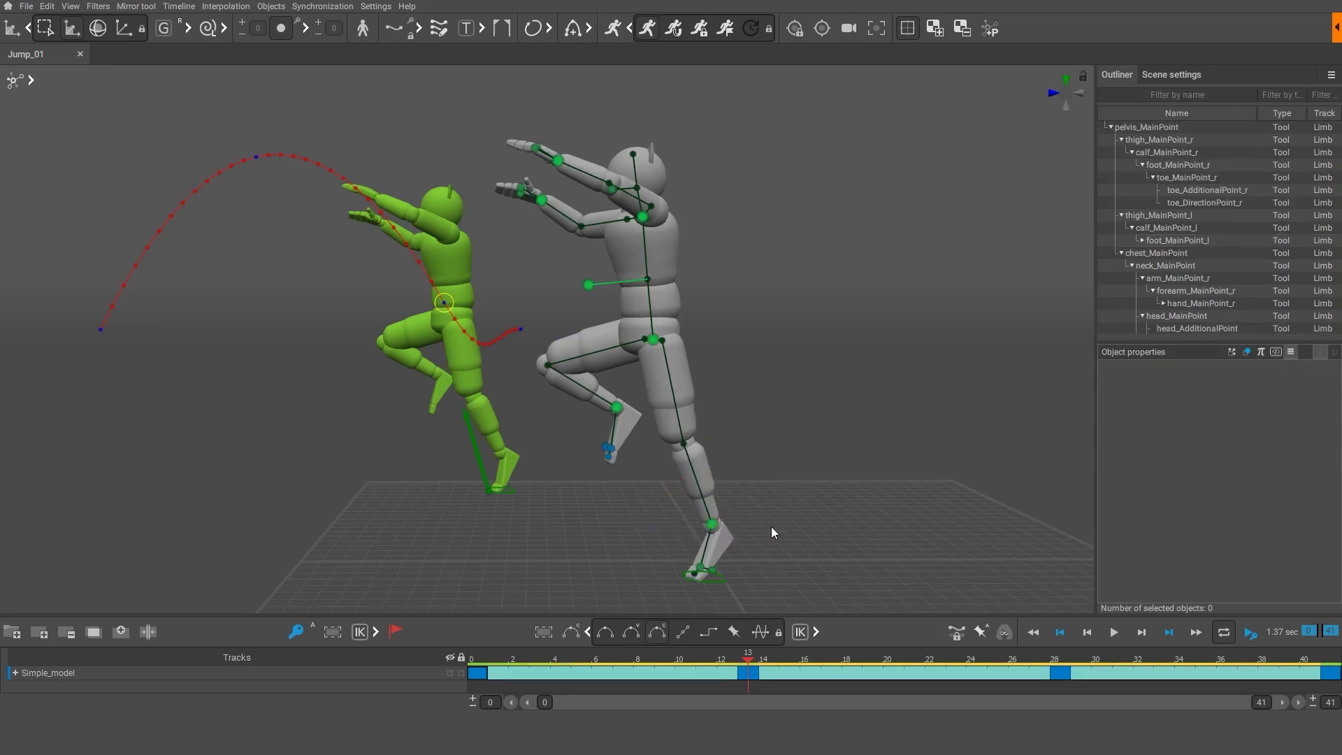
# Extend the timeline's end to frame 80 and set the displayed range to end at frame 60.
pyautogui.scroll(-4, 775, 528)
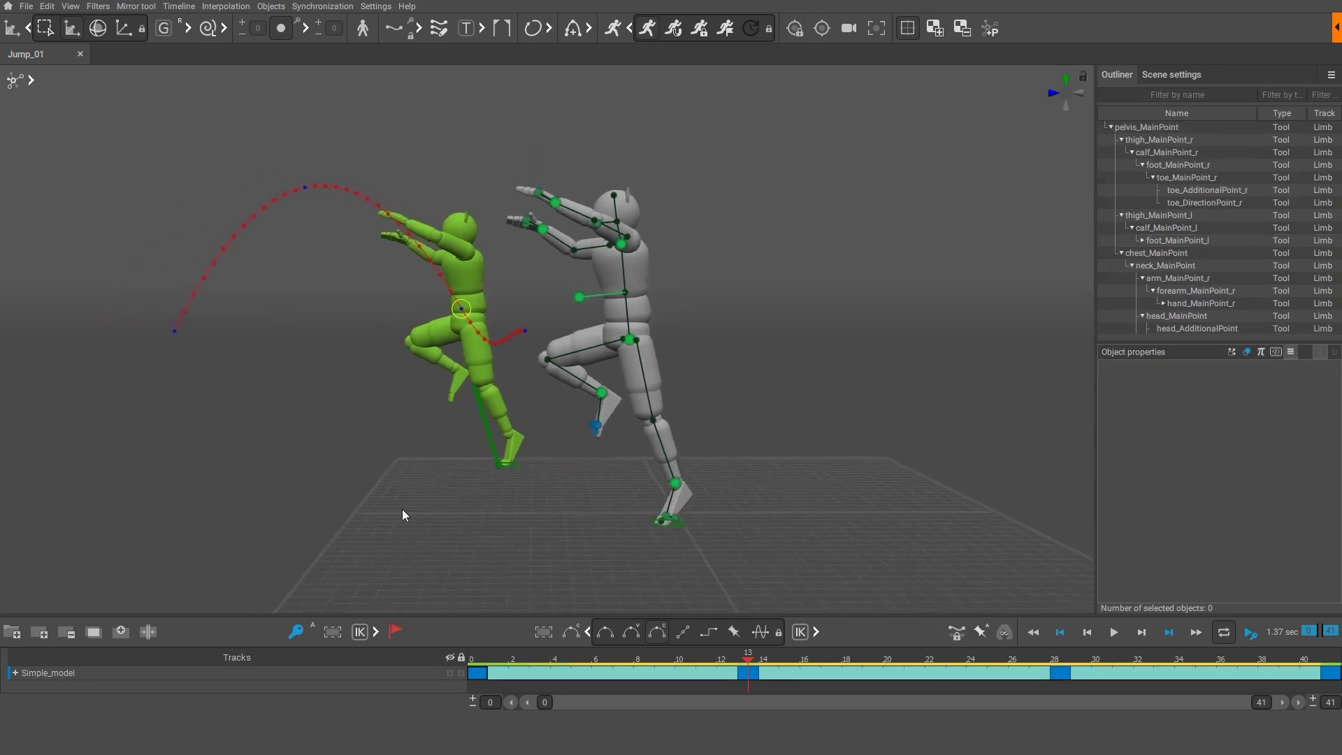
pyautogui.moveTo(403, 515); pyautogui.dragTo(597, 546, button='middle')
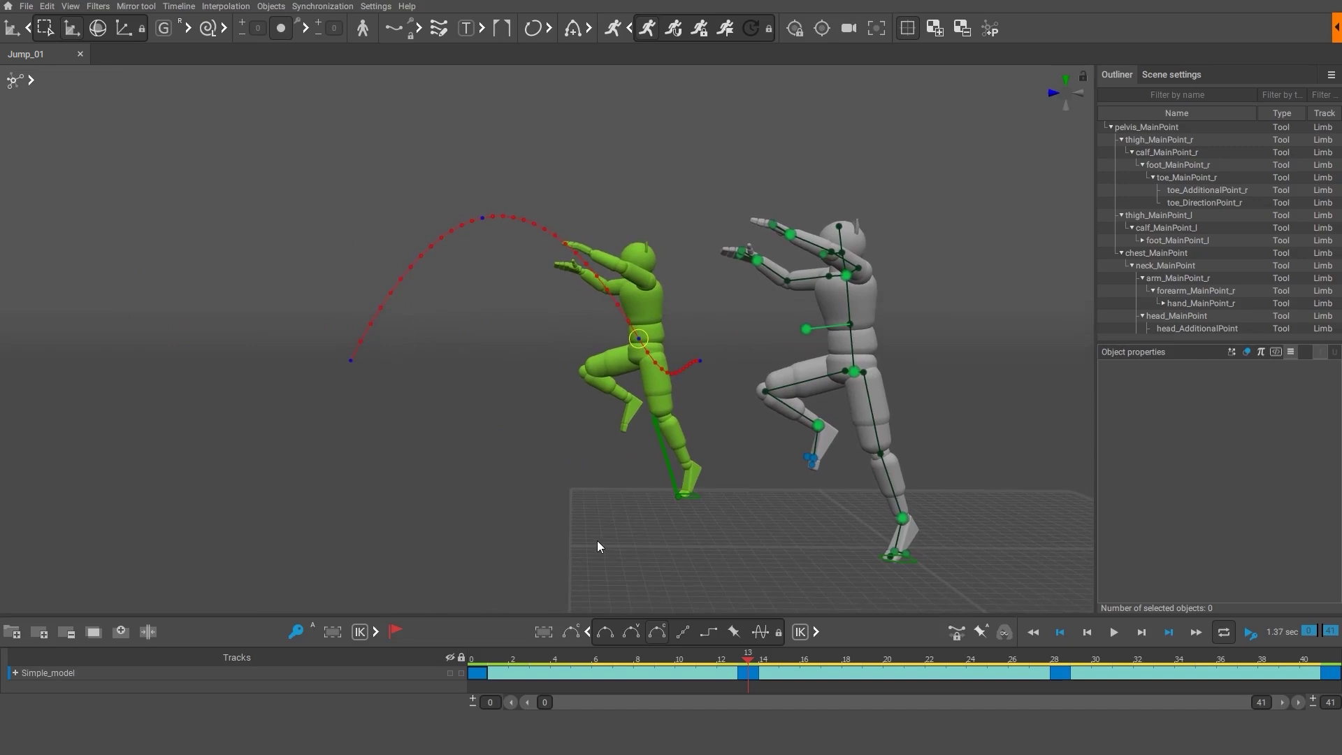
pyautogui.click(473, 660)
pyautogui.click(1329, 660)
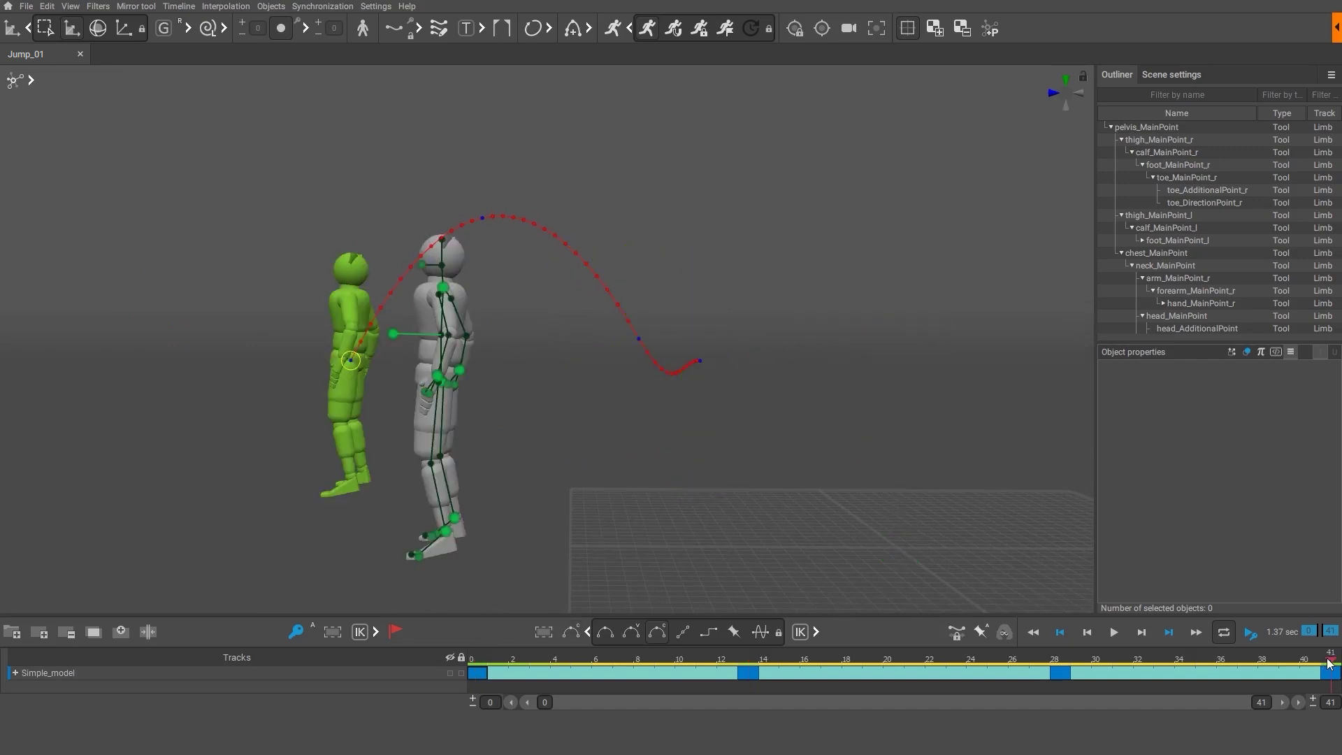
pyautogui.moveTo(476, 660); pyautogui.dragTo(1337, 697)
pyautogui.press('Return')
pyautogui.moveTo(924, 703); pyautogui.dragTo(1117, 703)
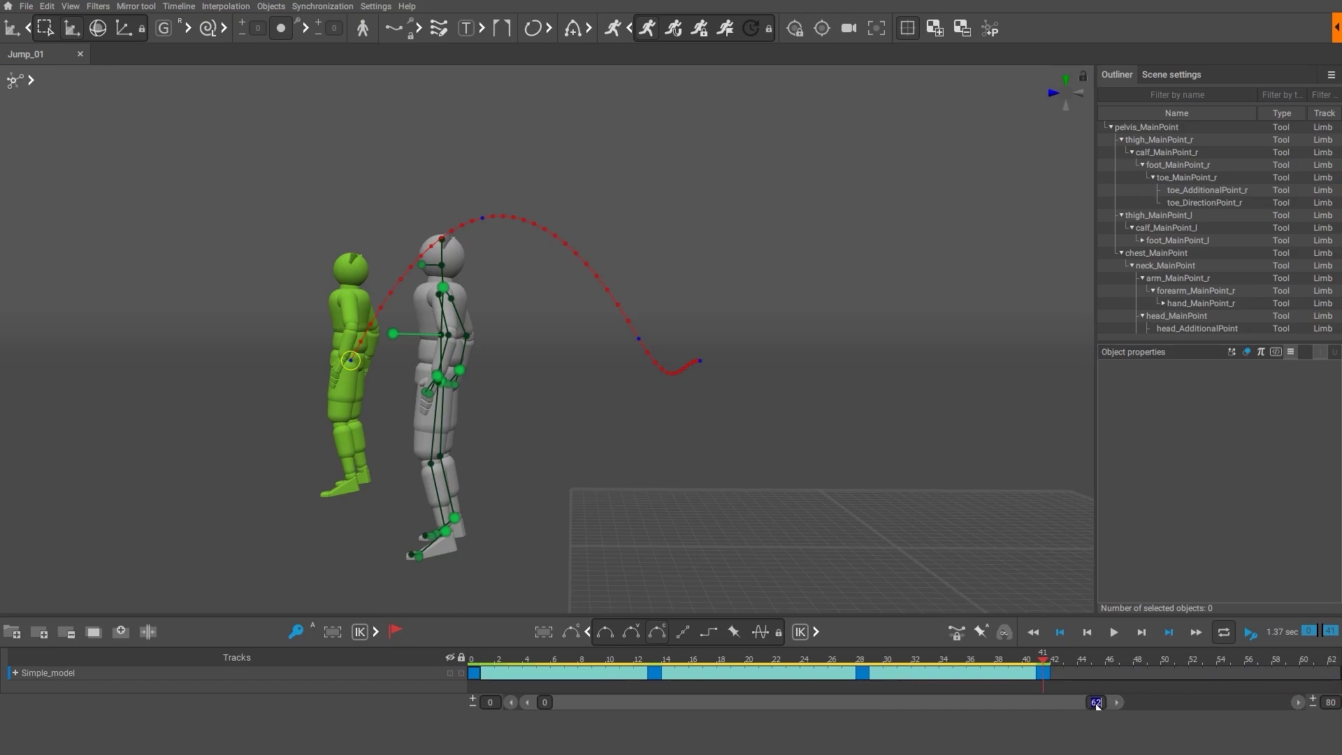
pyautogui.write('60')
pyautogui.press('Return')
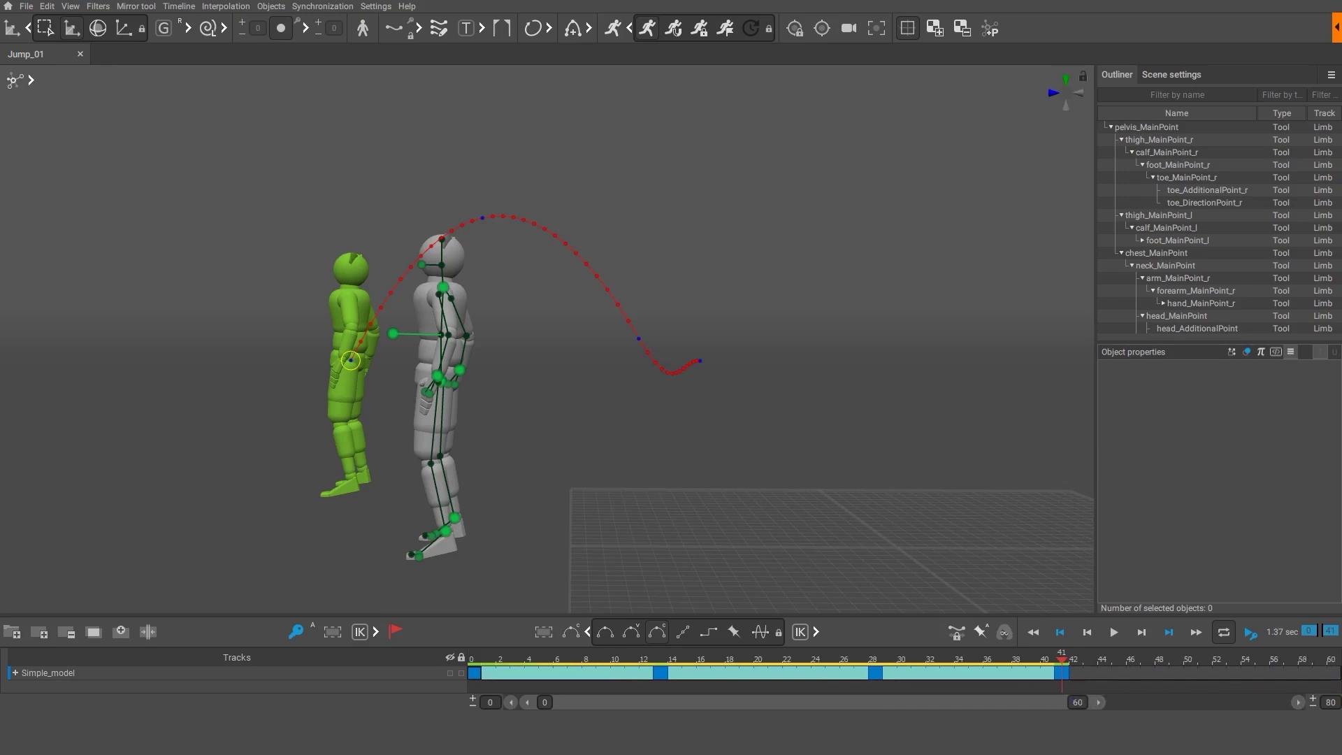
# Add a keyframe at frame 54 and set the interval from frame 41 to 54 to Bezier clamped interpolation.
pyautogui.click(489, 673)
pyautogui.moveTo(490, 675); pyautogui.dragTo(653, 682)
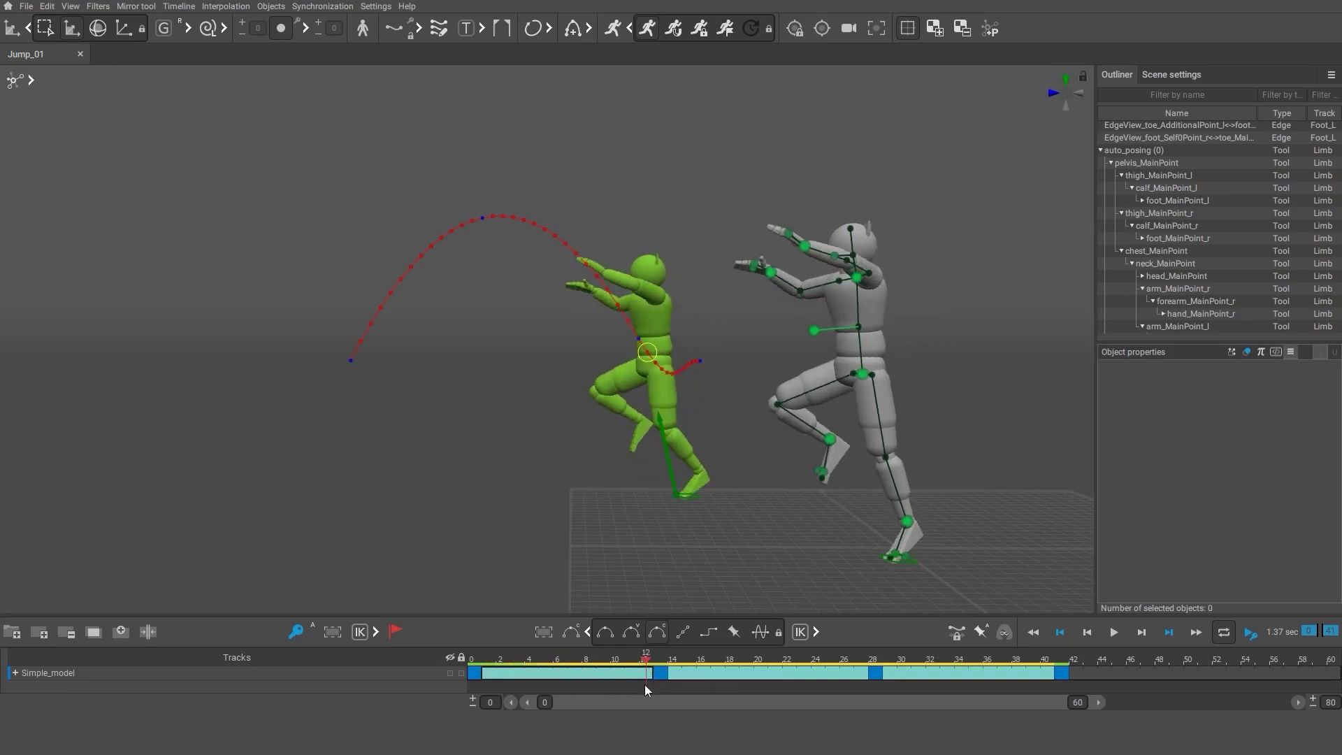
pyautogui.moveTo(1079, 676); pyautogui.dragTo(1152, 682)
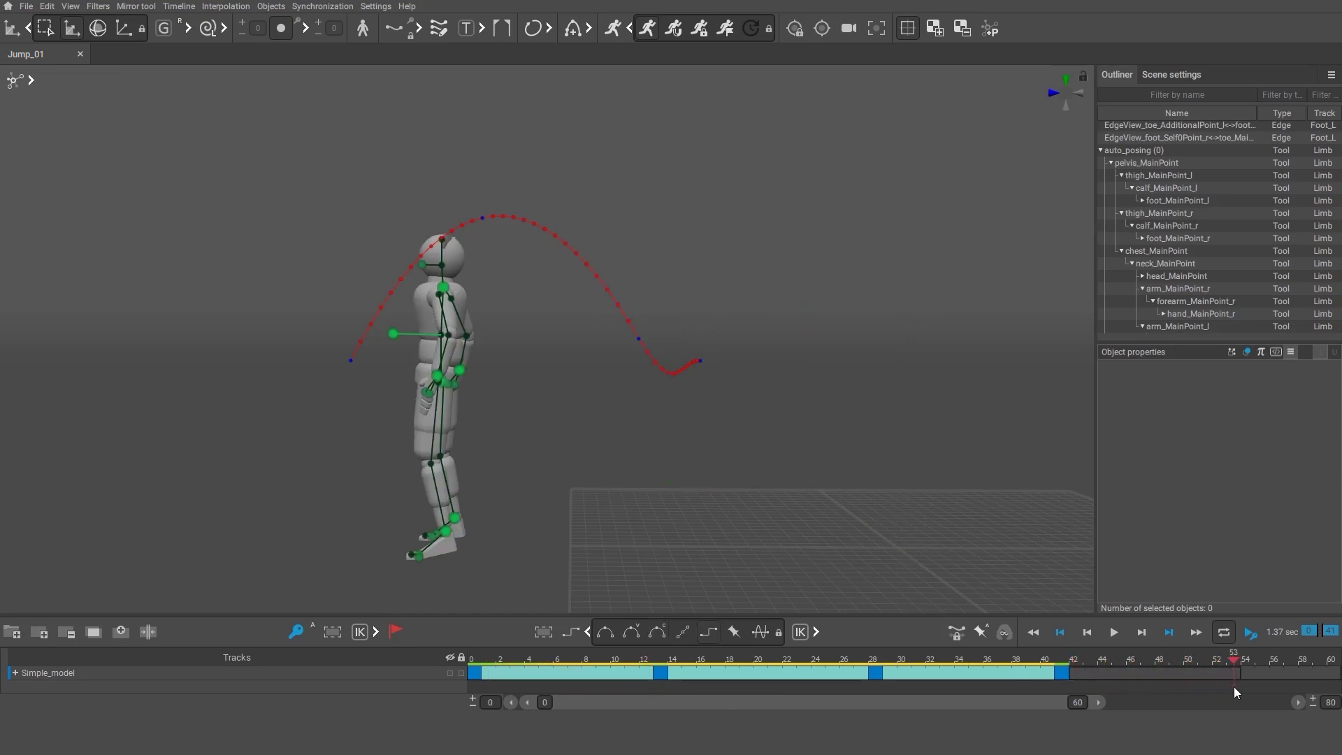
pyautogui.moveTo(1235, 687); pyautogui.dragTo(1249, 673)
pyautogui.click(296, 632)
pyautogui.click(1162, 674)
pyautogui.click(657, 633)
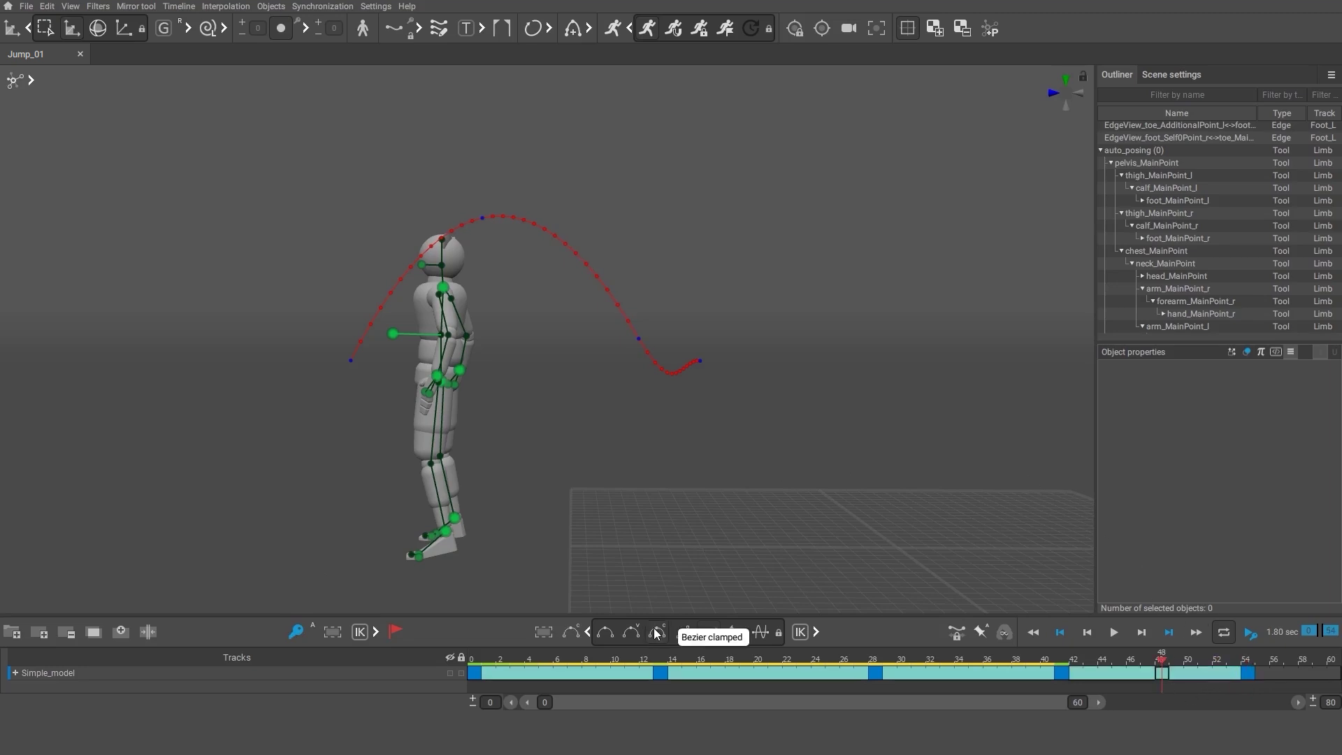
pyautogui.click(645, 32)
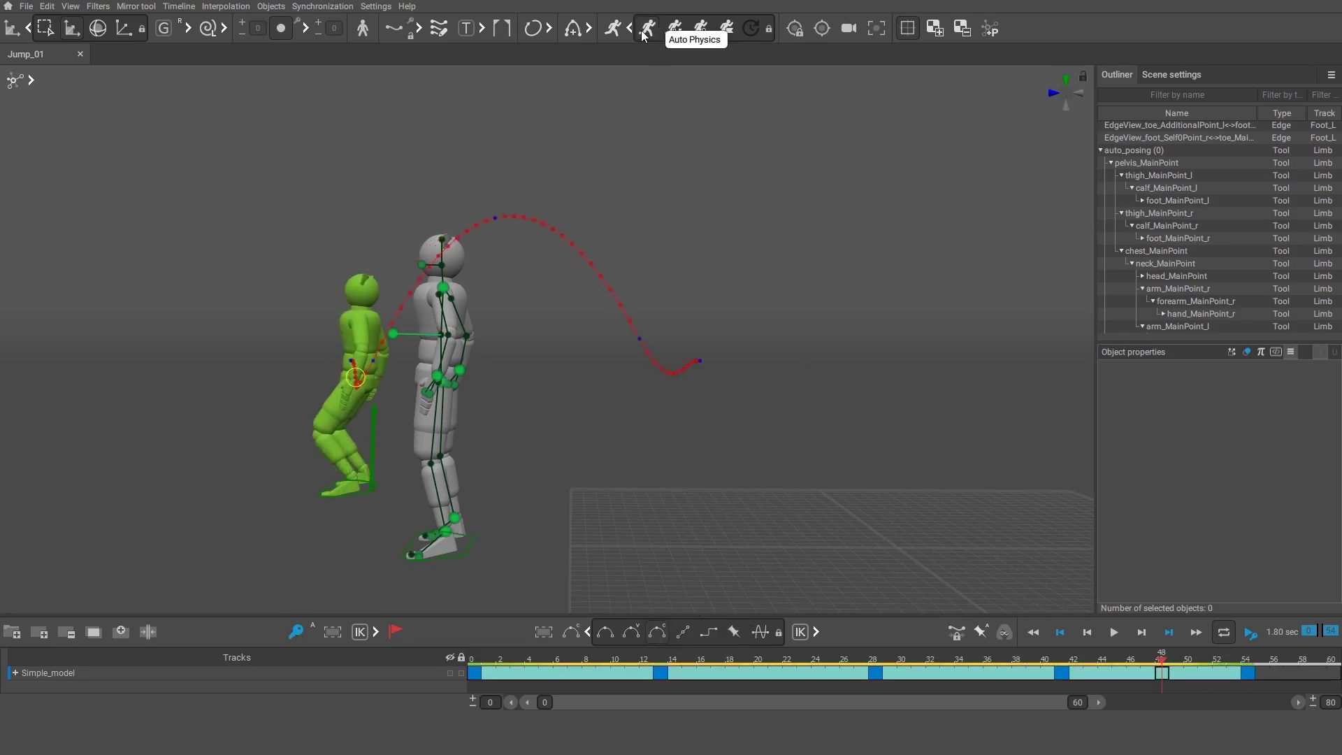
# Raise both hand main points in the landing pose at frame 41 so the arms lift up.
pyautogui.click(1063, 662)
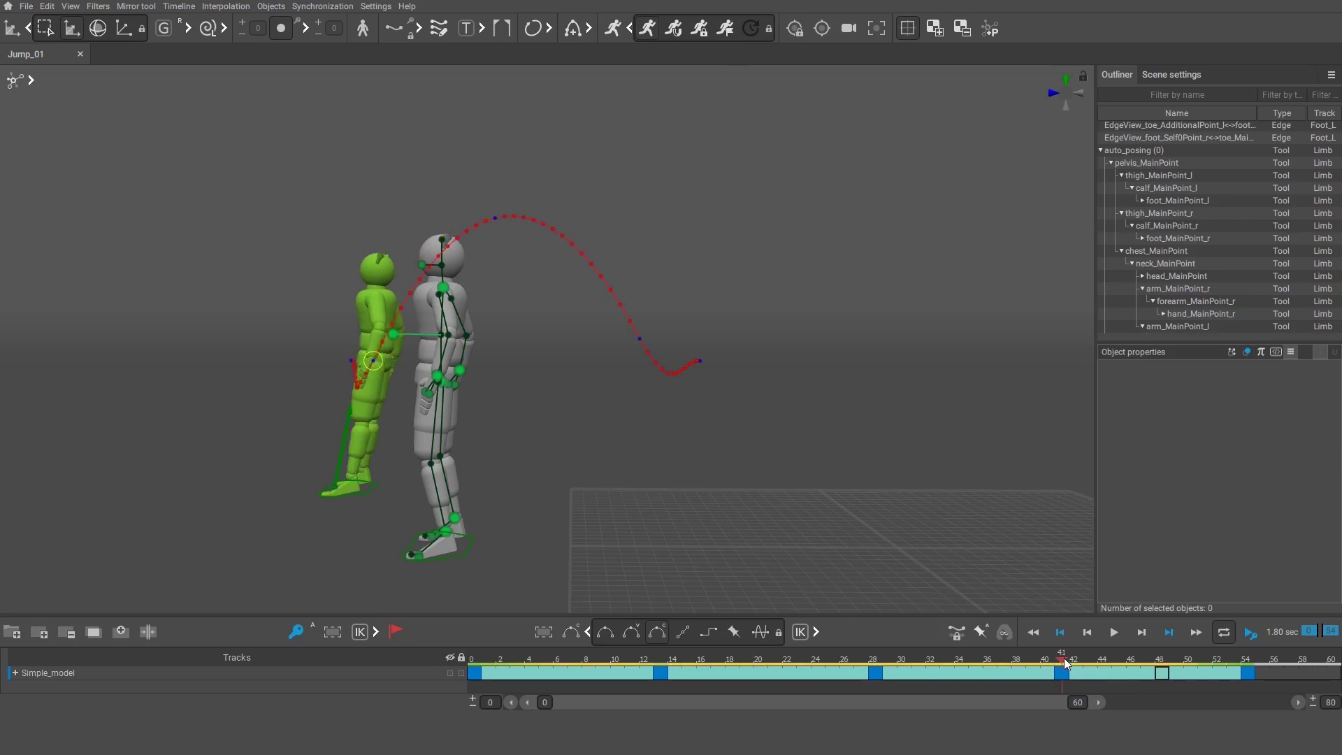
pyautogui.moveTo(1065, 665)
pyautogui.mouseDown()
pyautogui.moveTo(932, 668)
pyautogui.moveTo(1204, 688)
pyautogui.moveTo(1063, 679)
pyautogui.mouseUp()
pyautogui.keyDown('alt'); pyautogui.moveTo(460, 552); pyautogui.dragTo(850, 556); pyautogui.keyUp('alt')
pyautogui.scroll(3, 489, 371)
pyautogui.moveTo(411, 360); pyautogui.dragTo(358, 260)
pyautogui.moveTo(582, 360); pyautogui.dragTo(645, 248)
pyautogui.click(811, 489)
# Reposition the raised hands further forward from the side in the frame 41 landing pose.
pyautogui.keyDown('alt'); pyautogui.moveTo(811, 500); pyautogui.dragTo(475, 516); pyautogui.keyUp('alt')
pyautogui.scroll(-3, 769, 484)
pyautogui.click(724, 255)
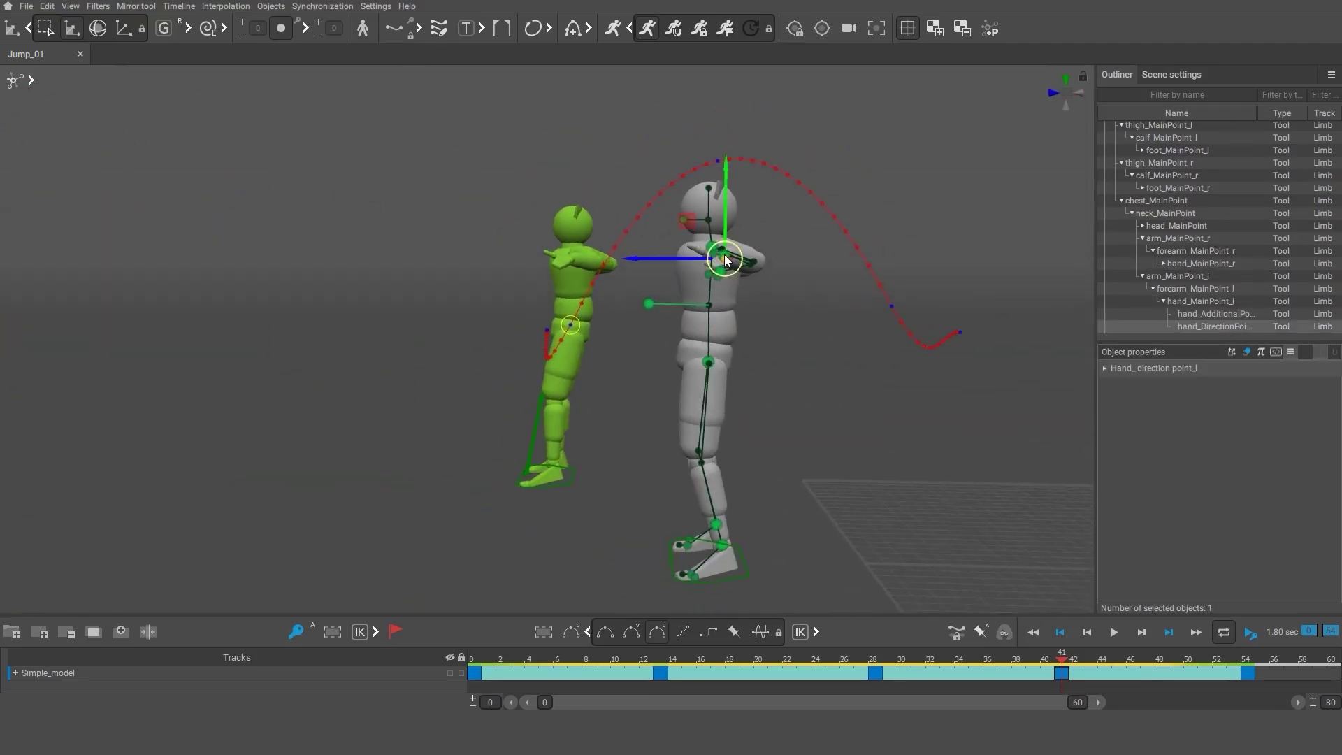
pyautogui.hotkey('ctrl', 'z')
pyautogui.moveTo(724, 254); pyautogui.dragTo(675, 253)
pyautogui.moveTo(639, 205); pyautogui.dragTo(745, 395)
pyautogui.moveTo(648, 363); pyautogui.dragTo(837, 428)
pyautogui.click(845, 447)
# Add a keyframe at frame 6, between the starting stance and the takeoff pose.
pyautogui.keyDown('alt'); pyautogui.moveTo(851, 464); pyautogui.dragTo(739, 470, button='middle'); pyautogui.keyUp('alt')
pyautogui.scroll(-2, 841, 507)
pyautogui.moveTo(480, 661); pyautogui.dragTo(594, 673)
pyautogui.keyDown('alt'); pyautogui.moveTo(888, 549); pyautogui.dragTo(673, 489, button='middle'); pyautogui.keyUp('alt')
pyautogui.keyDown('alt'); pyautogui.moveTo(673, 490); pyautogui.dragTo(626, 531); pyautogui.keyUp('alt')
pyautogui.keyDown('alt'); pyautogui.moveTo(627, 532); pyautogui.dragTo(742, 552, button='right'); pyautogui.keyUp('alt')
pyautogui.moveTo(473, 658); pyautogui.dragTo(560, 675)
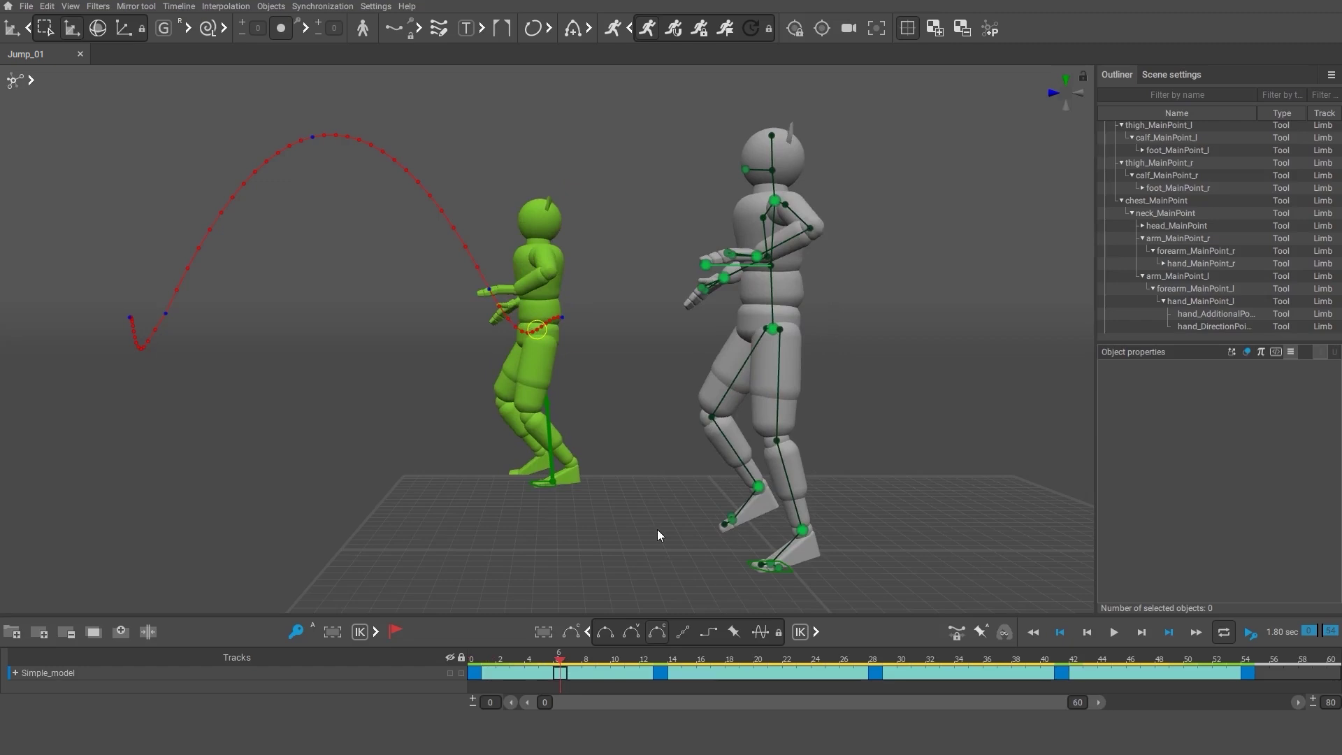
pyautogui.click(294, 634)
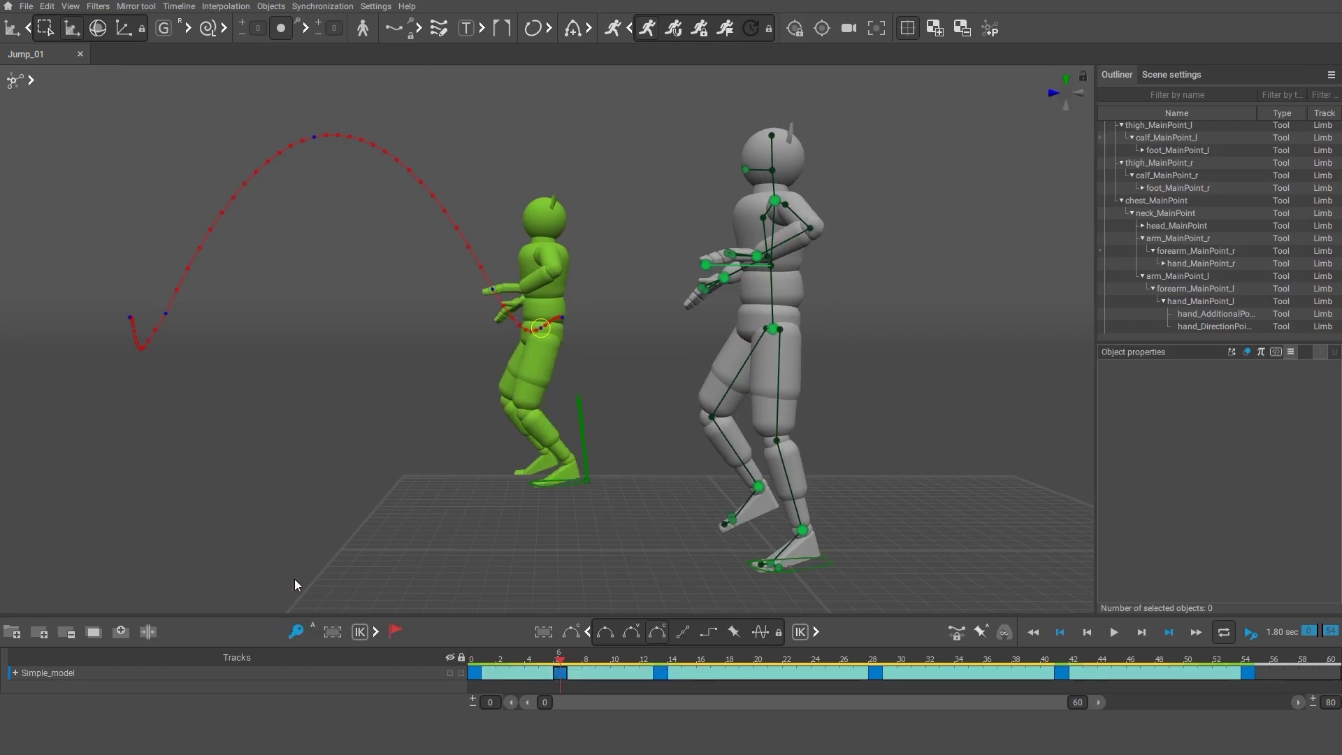
# Copy the right foot main point from frame 0 and paste its placement onto frame 6.
pyautogui.click(474, 661)
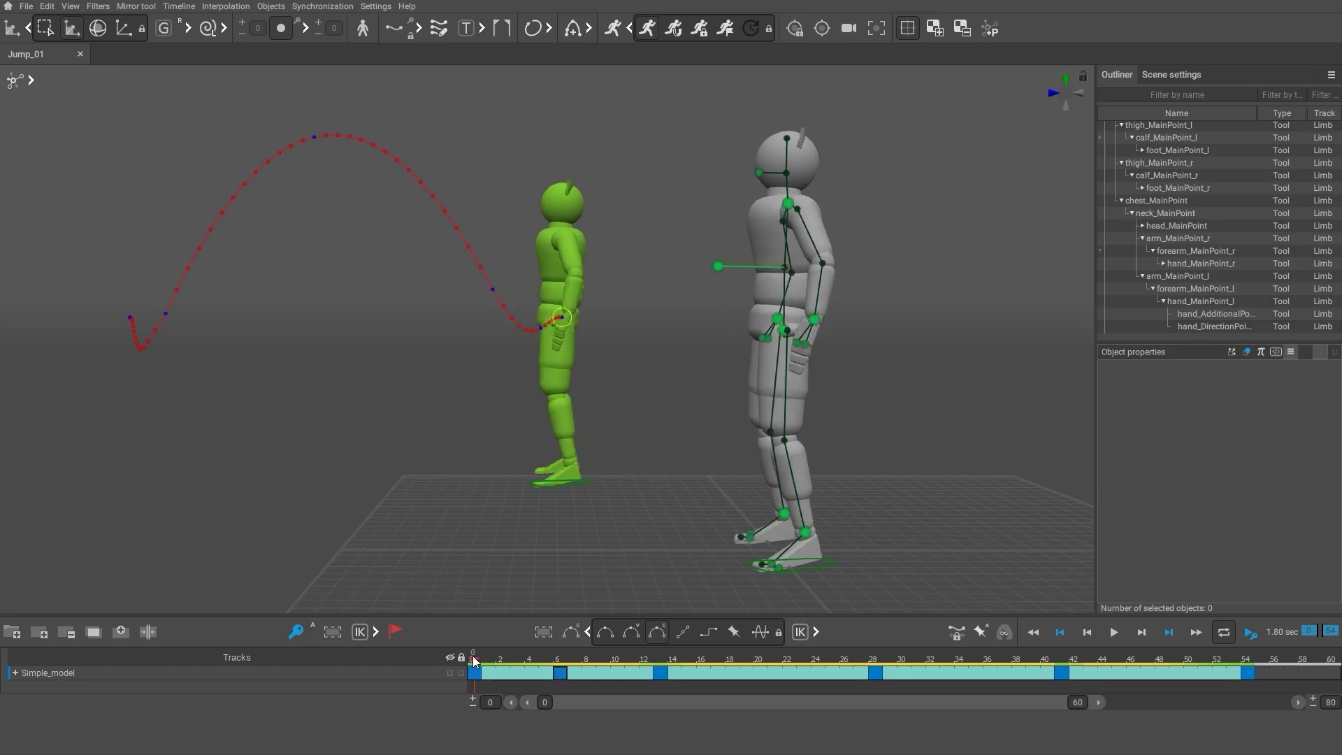
pyautogui.click(785, 514)
pyautogui.hotkey('ctrl', 'c')
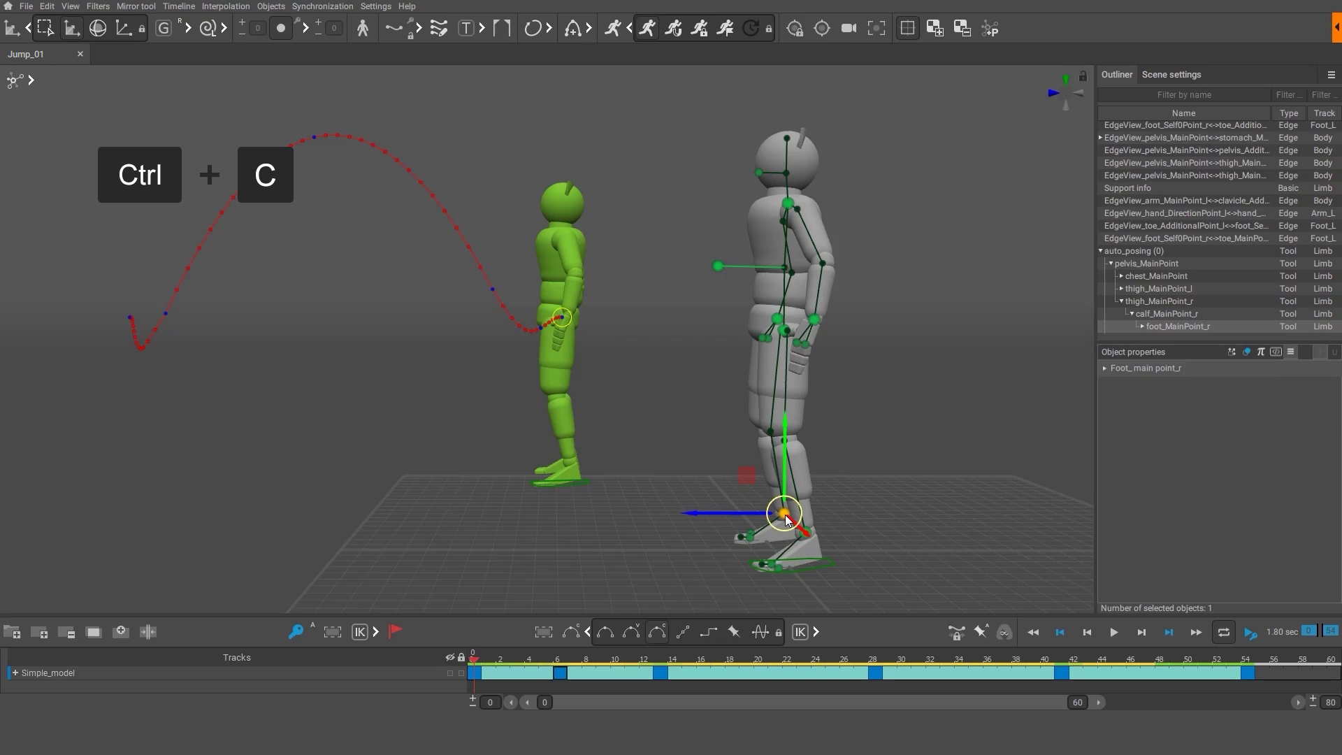
pyautogui.click(558, 661)
pyautogui.hotkey('ctrl', 'v')
pyautogui.hotkey('ctrl', 'v')
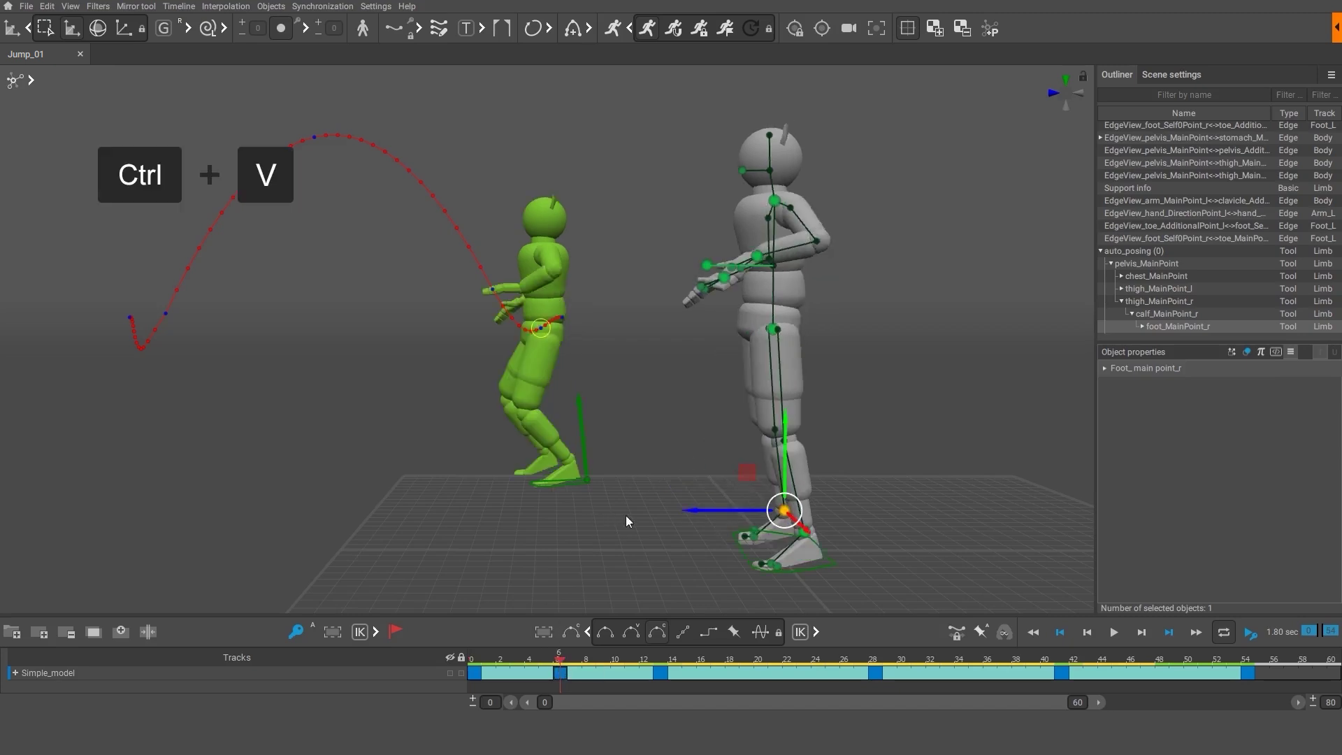
pyautogui.click(633, 519)
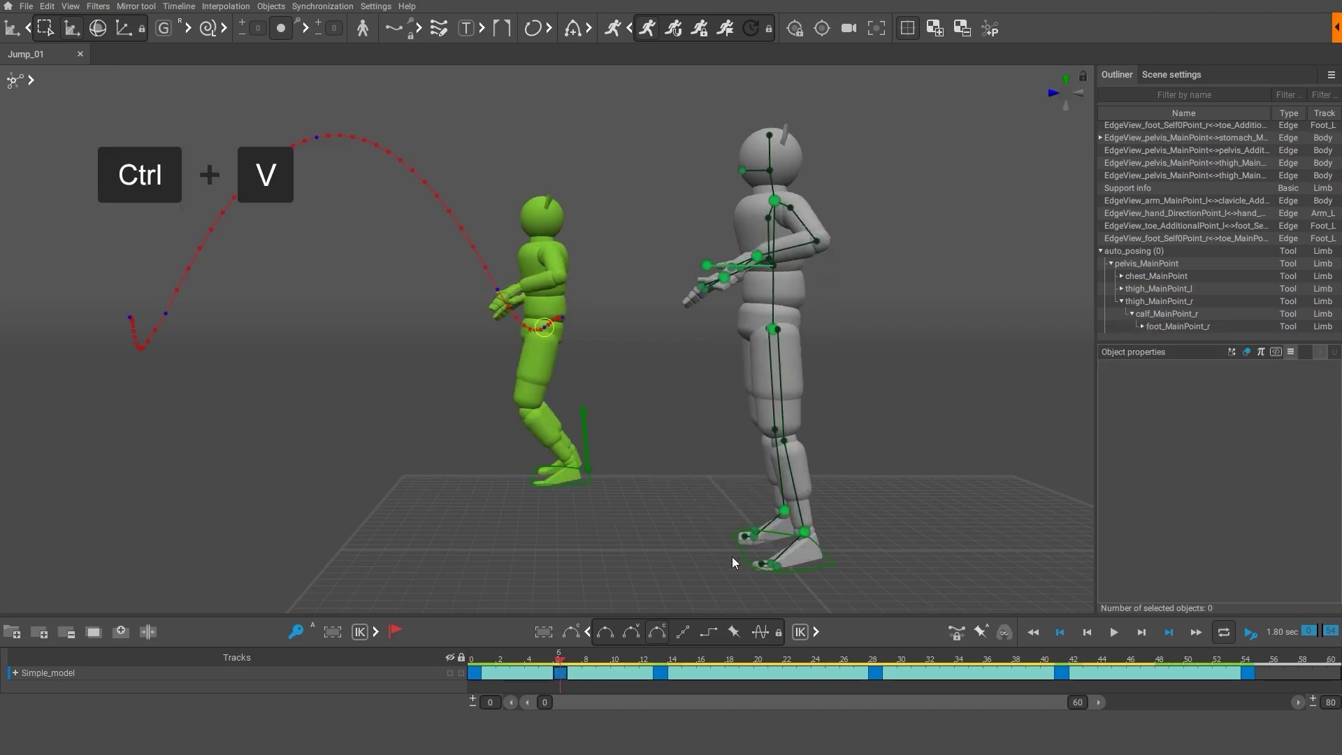
# Copy the left foot main point from frame 0 and paste its placement onto frame 6.
pyautogui.click(475, 668)
pyautogui.click(805, 534)
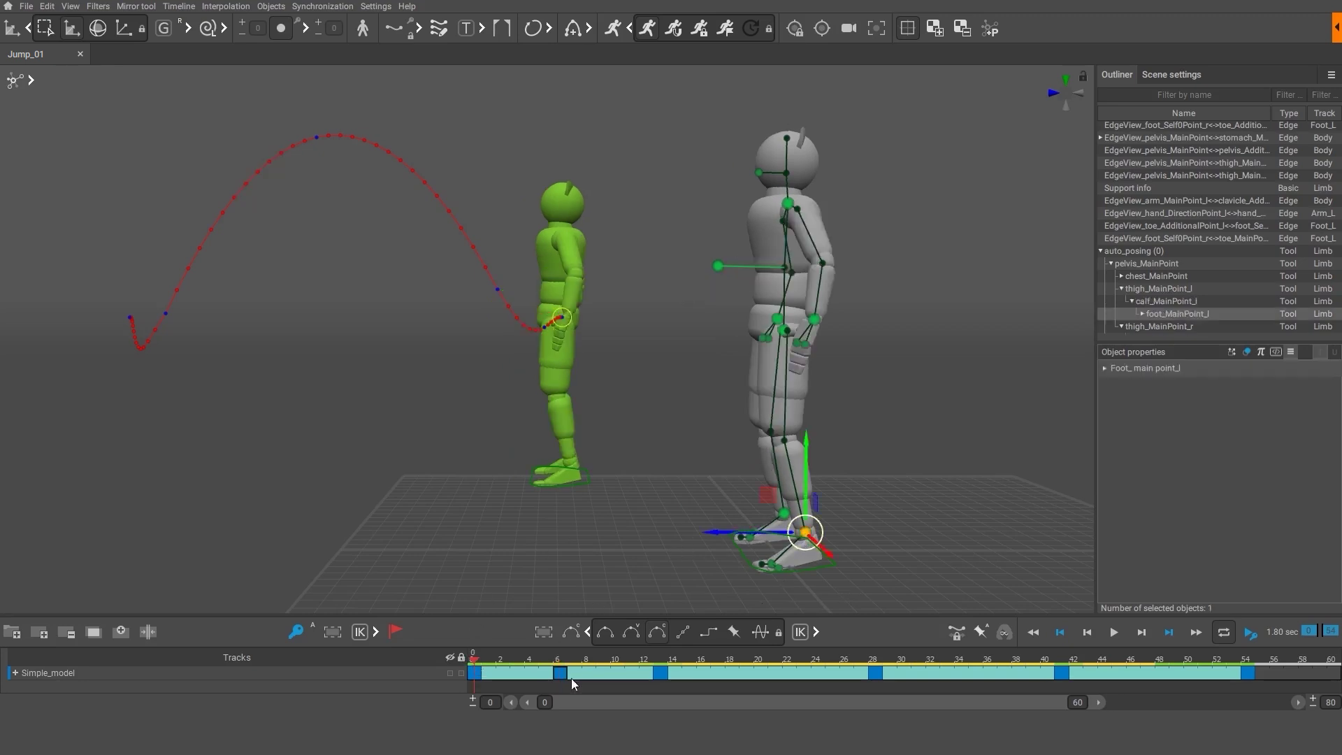
pyautogui.click(559, 662)
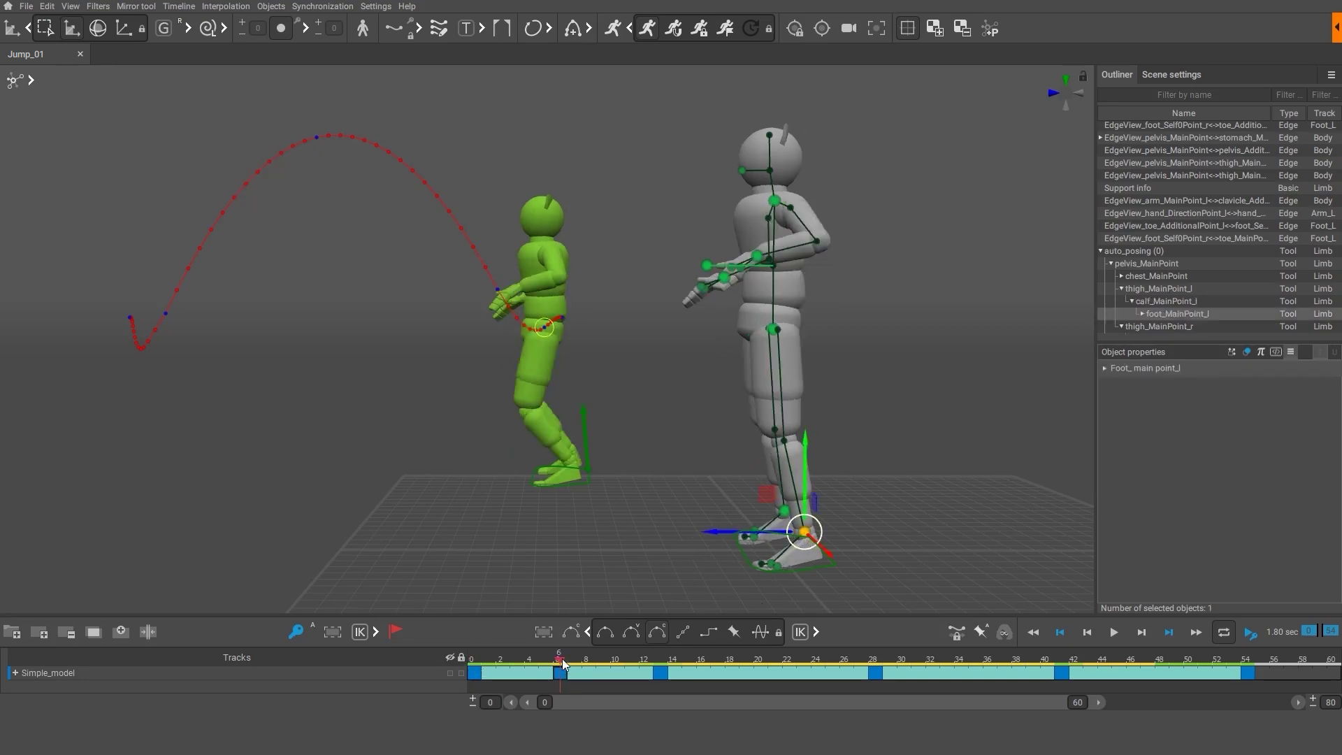
pyautogui.click(650, 575)
# Move both hand main points behind the body at frame 6 so the arms swing back.
pyautogui.moveTo(773, 514); pyautogui.dragTo(653, 517, button='middle')
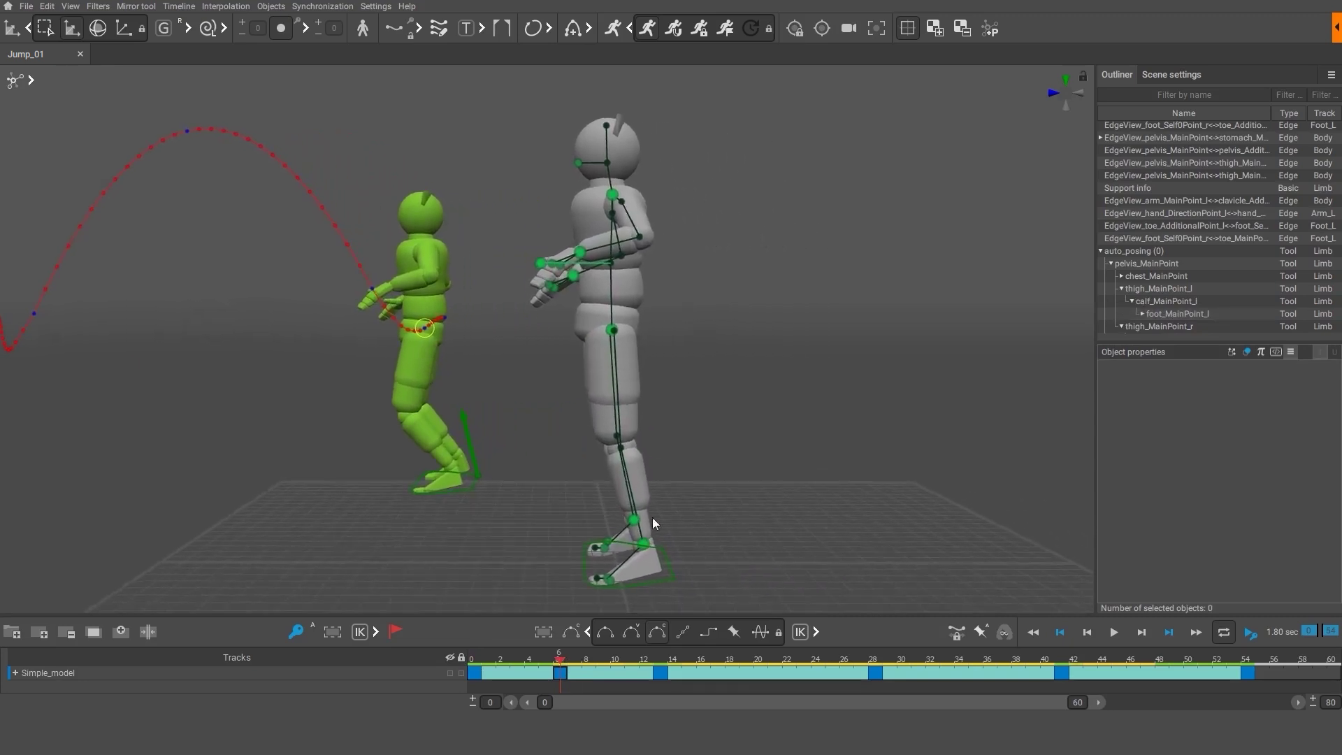
pyautogui.click(581, 252)
pyautogui.moveTo(581, 252); pyautogui.dragTo(715, 288)
pyautogui.moveTo(572, 287); pyautogui.dragTo(686, 325)
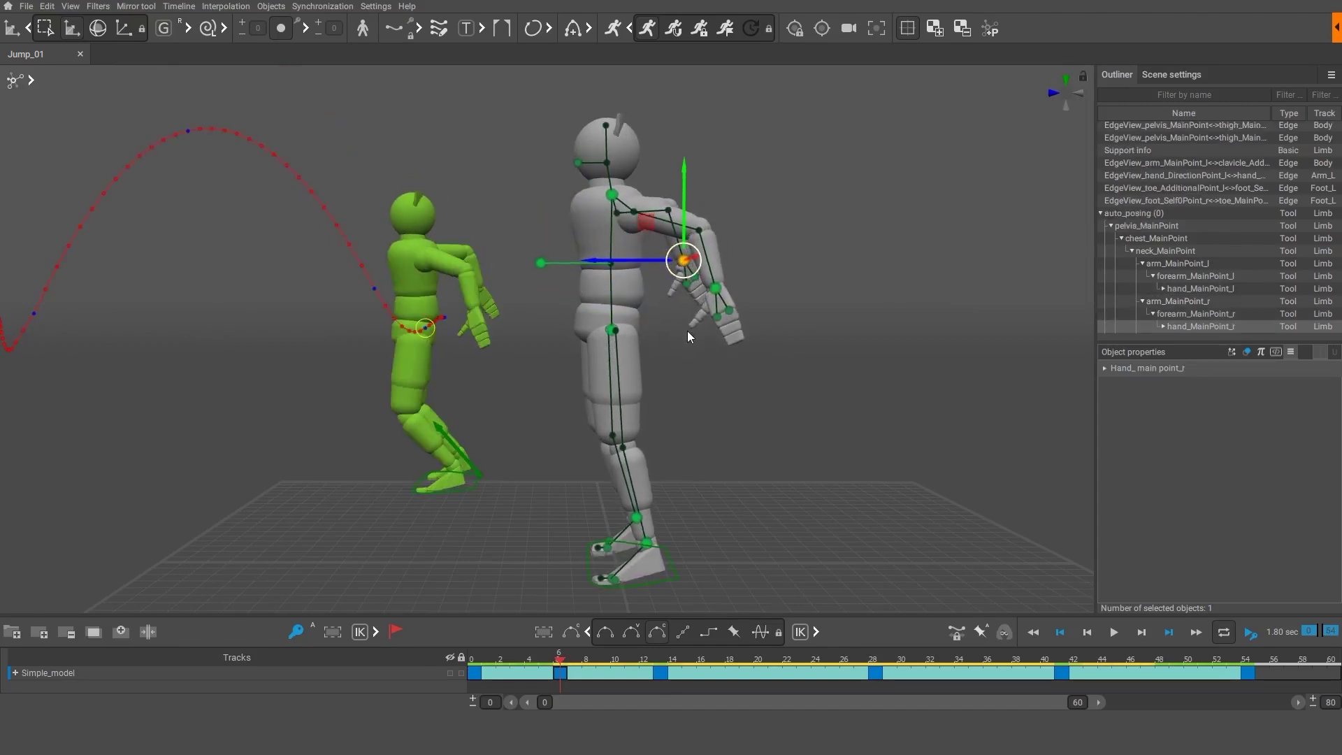
pyautogui.click(520, 203)
# Rotate the upper body points together to lean the torso forward at frame 6, and raise a hand further behind the back.
pyautogui.moveTo(548, 153); pyautogui.dragTo(774, 364)
pyautogui.press('e')
pyautogui.moveTo(581, 409); pyautogui.dragTo(733, 396)
pyautogui.press('w')
pyautogui.click(732, 396)
pyautogui.moveTo(725, 265); pyautogui.dragTo(702, 237)
pyautogui.click(727, 305)
pyautogui.click(758, 309)
# Copy both foot main points from frame 0 onto frame 6 together to realign the feet.
pyautogui.moveTo(573, 497); pyautogui.dragTo(705, 601)
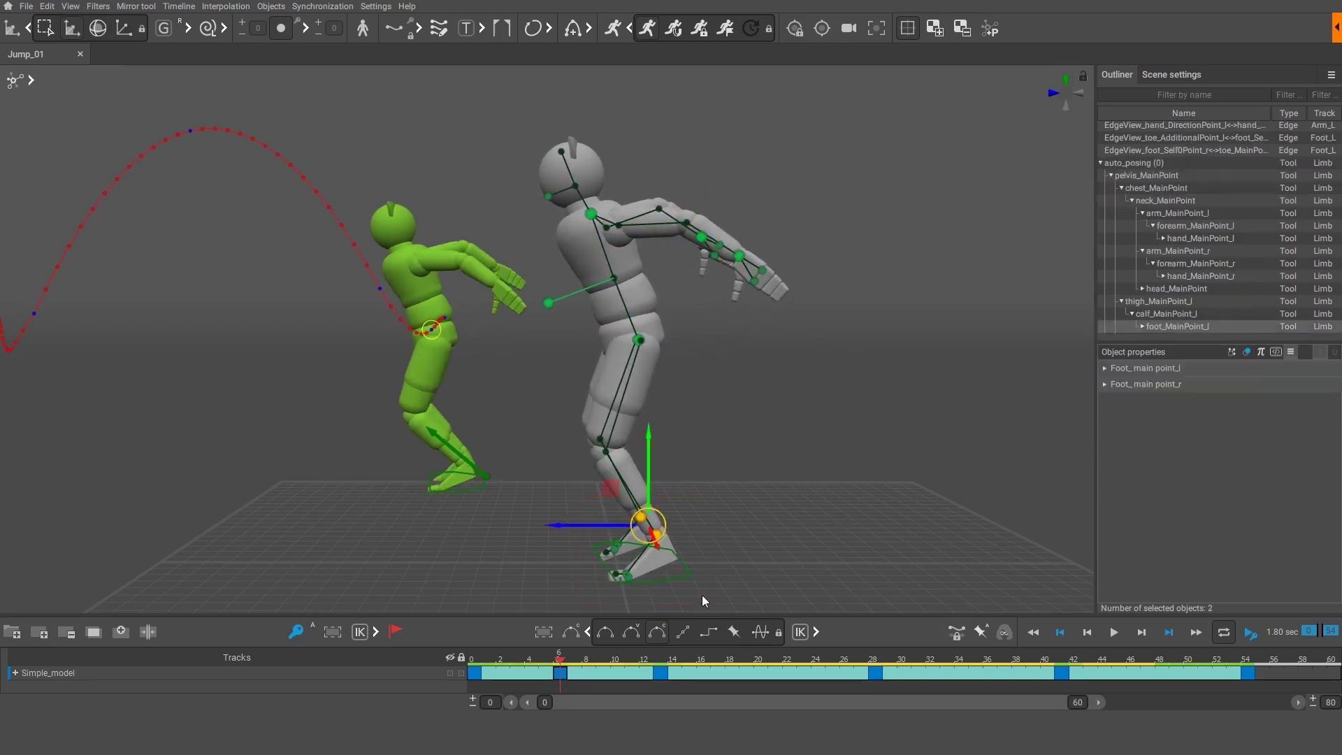
pyautogui.click(478, 667)
pyautogui.click(559, 662)
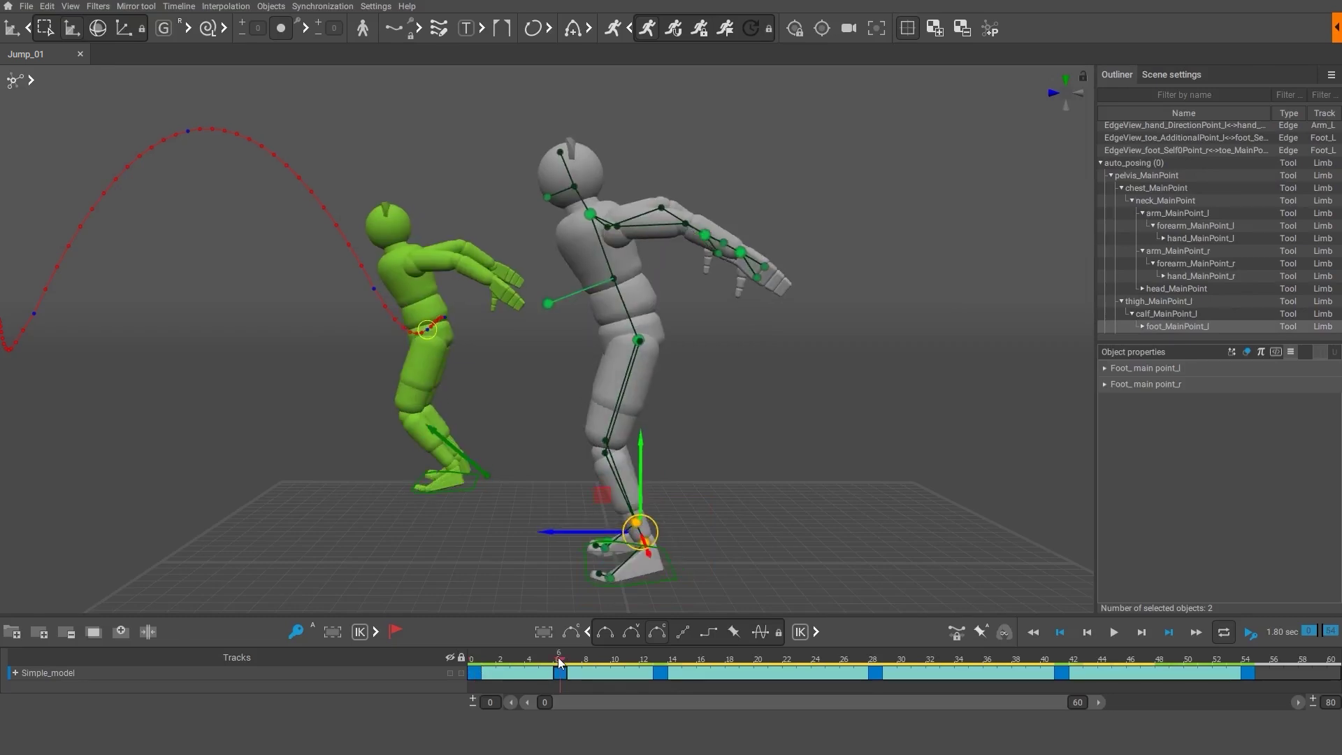
pyautogui.click(523, 587)
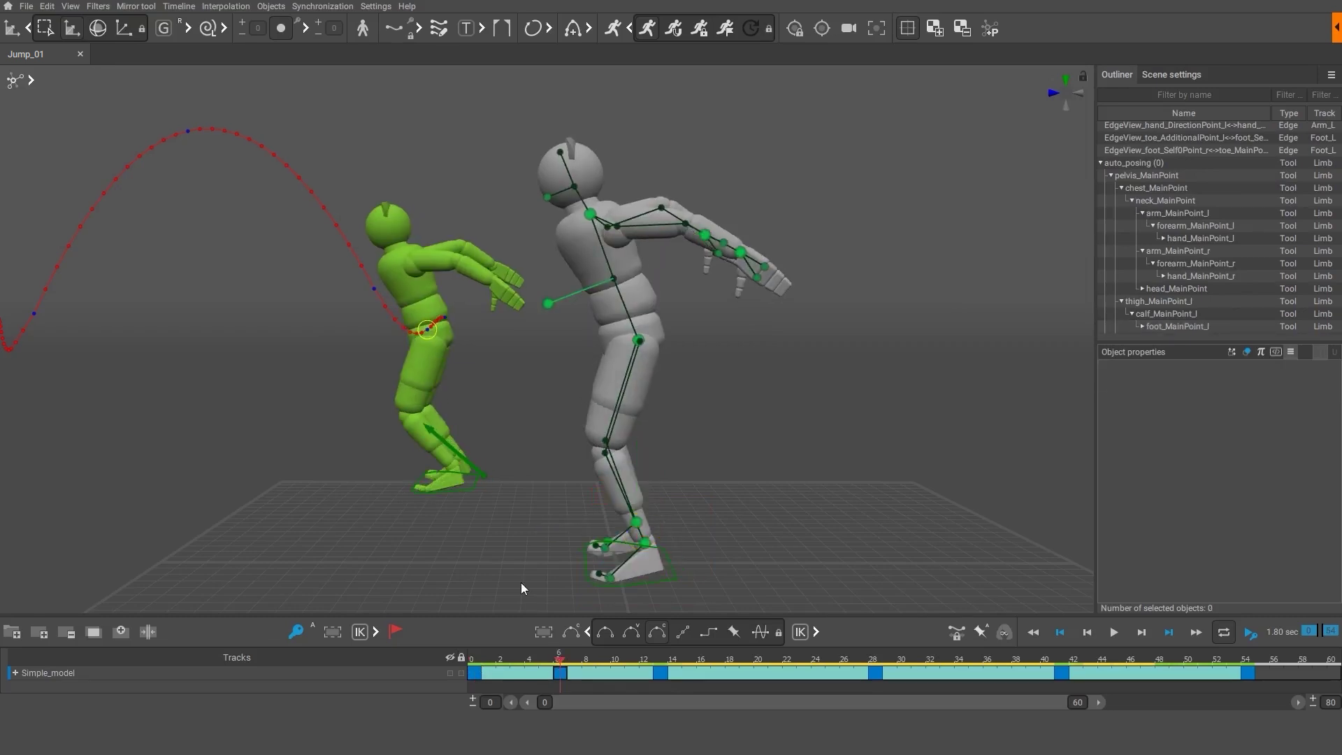
# Scrub between frames 0, 6 and 13 to examine the arm swing and body motion into the takeoff.
pyautogui.click(482, 662)
pyautogui.click(589, 669)
pyautogui.moveTo(590, 668); pyautogui.dragTo(564, 684)
pyautogui.click(661, 675)
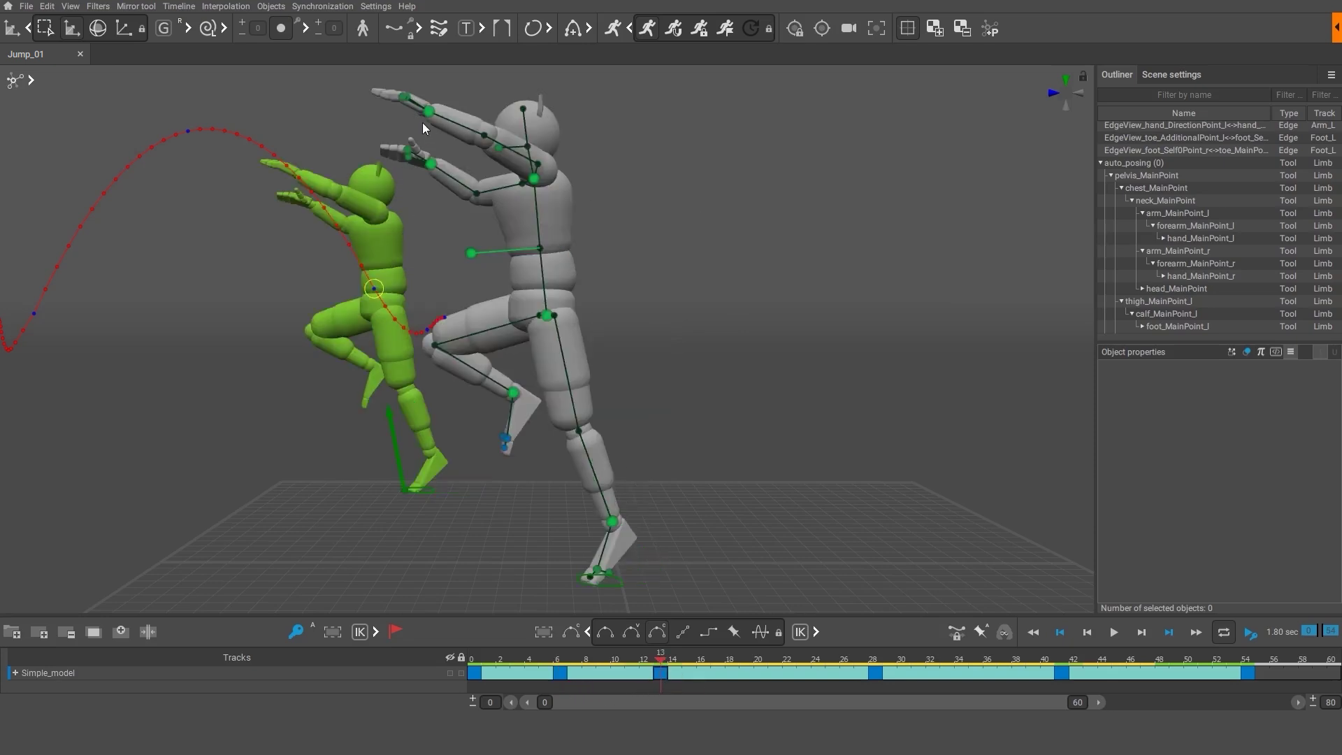
pyautogui.click(560, 673)
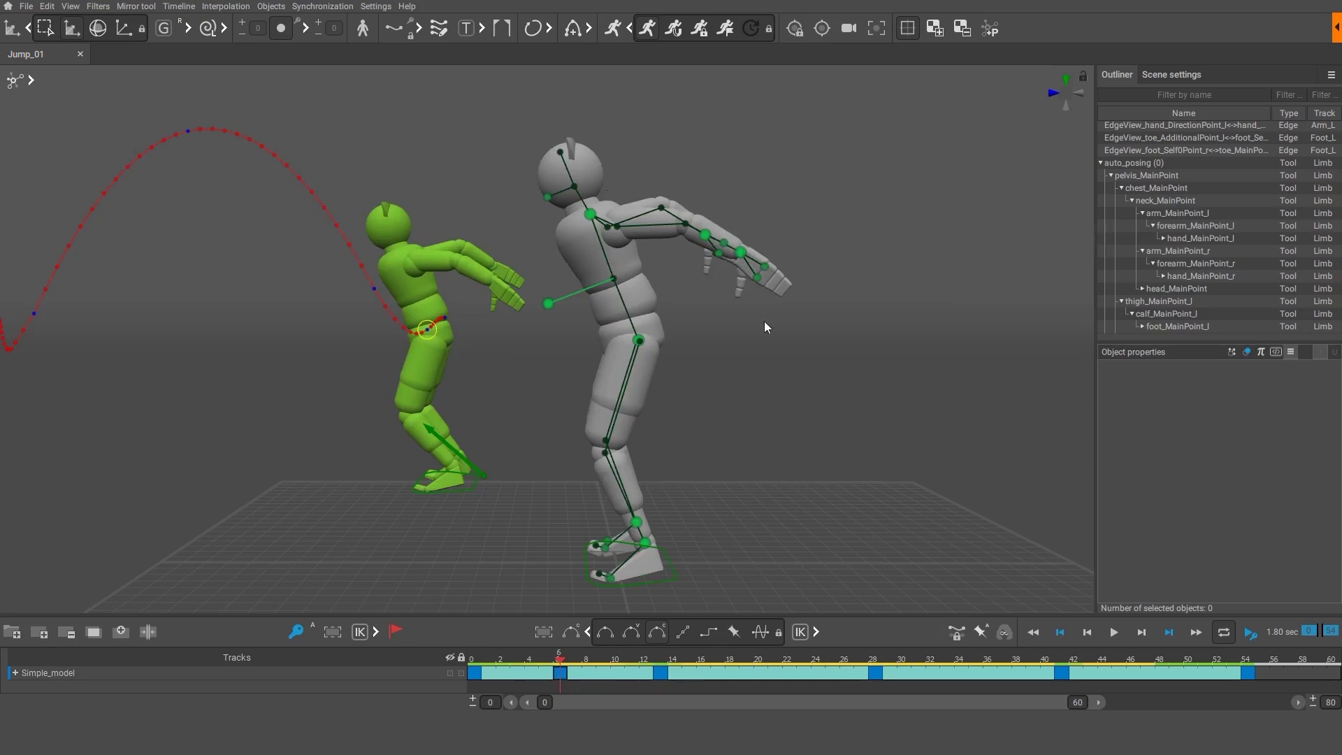
pyautogui.click(661, 661)
pyautogui.click(563, 663)
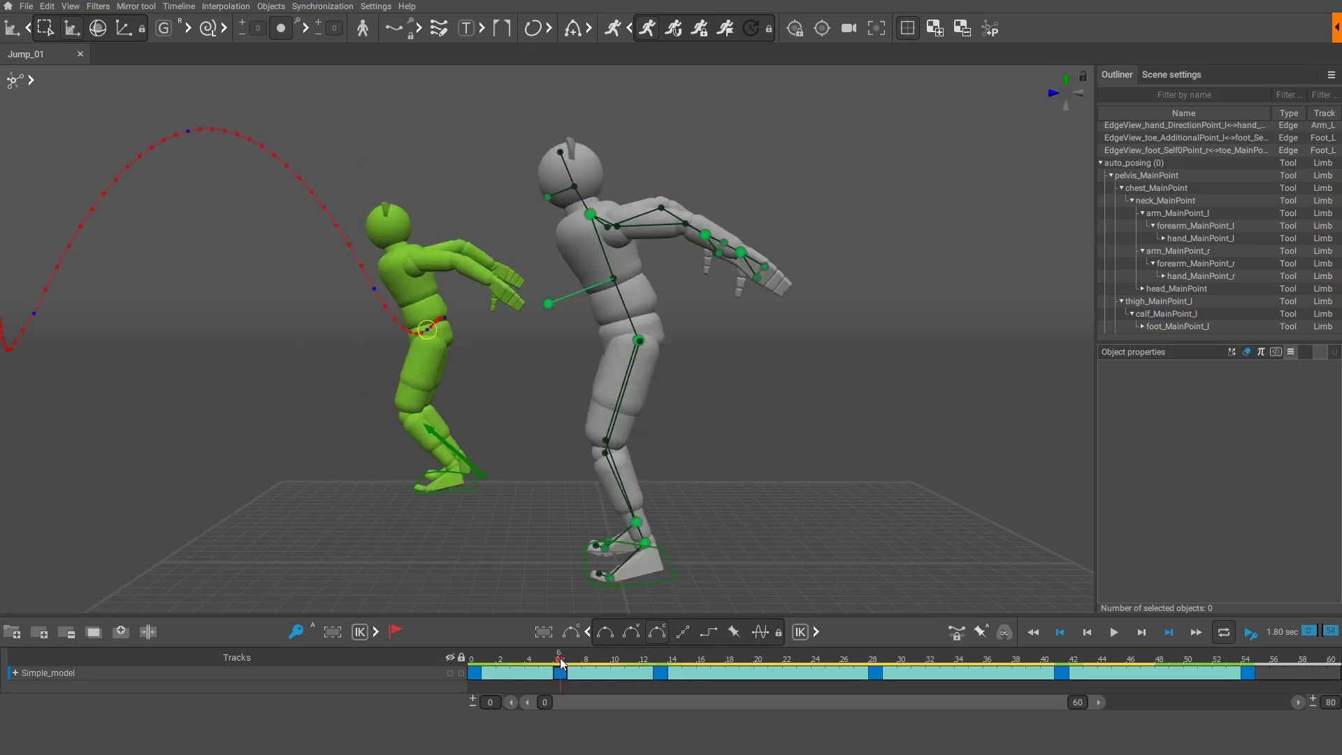
pyautogui.click(663, 664)
pyautogui.moveTo(559, 661); pyautogui.dragTo(669, 672)
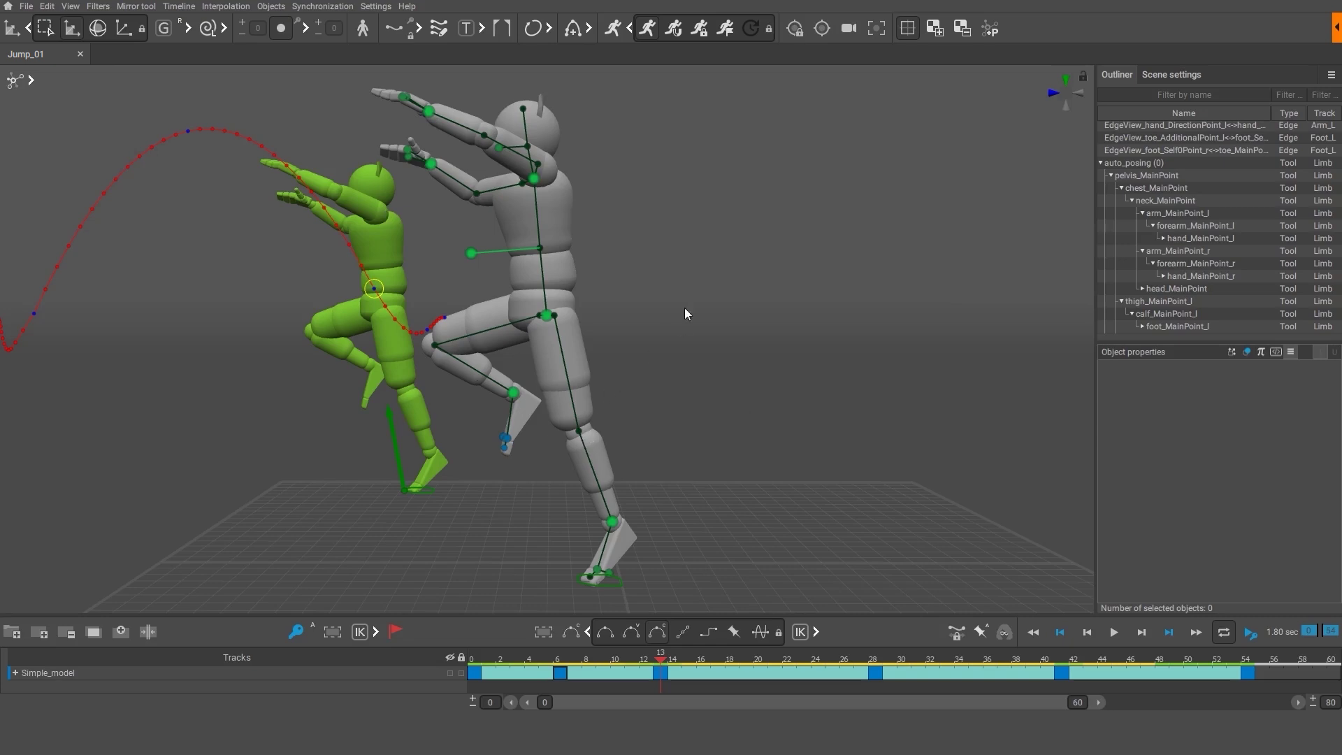
# Return to frame 6, enlarge the timeline area, expand the Simple_model track and select its Arms track.
pyautogui.click(566, 658)
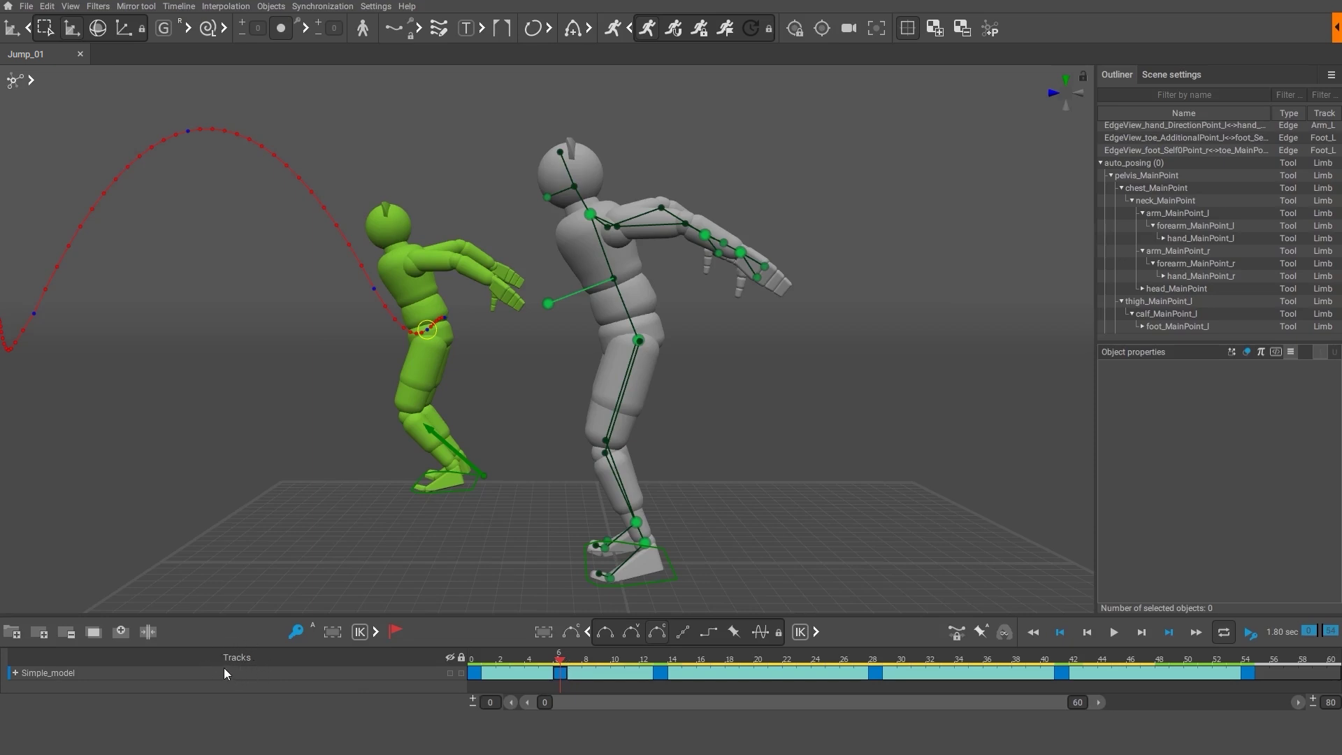
pyautogui.moveTo(217, 619); pyautogui.dragTo(243, 590)
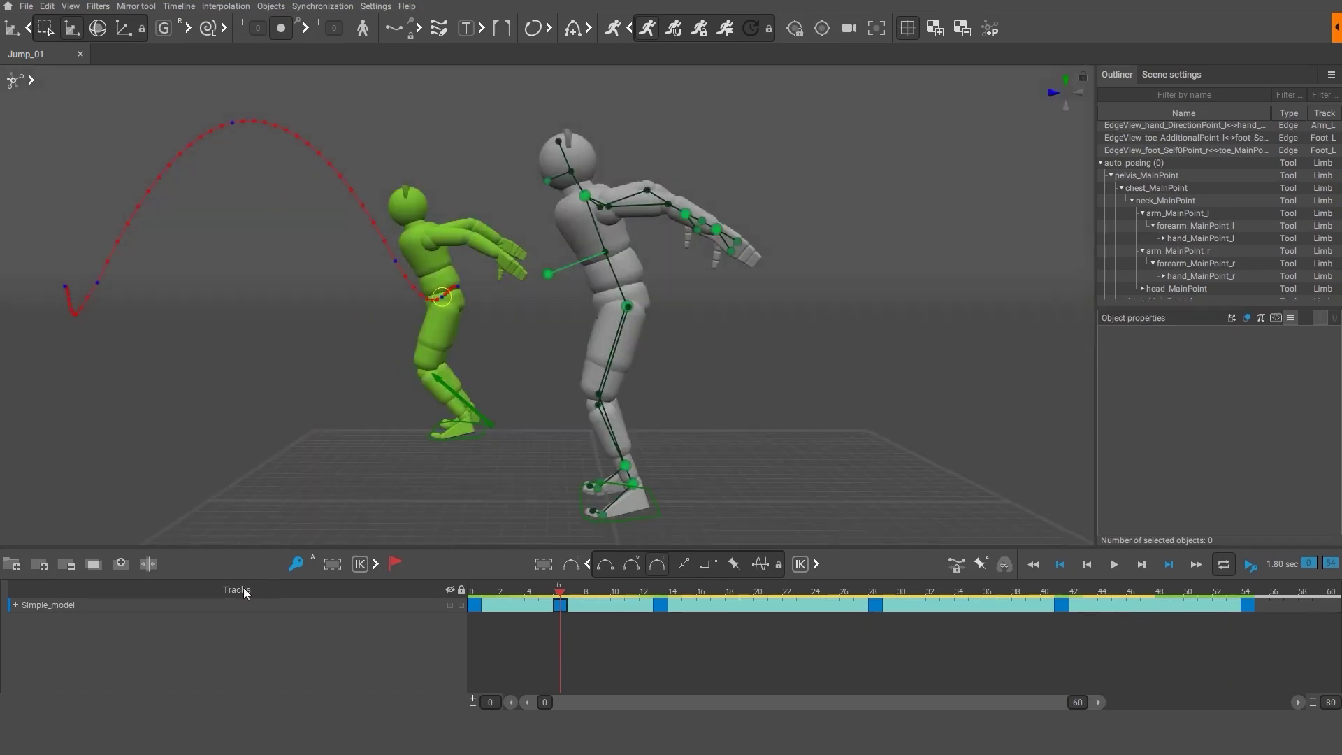
pyautogui.click(15, 605)
pyautogui.click(85, 635)
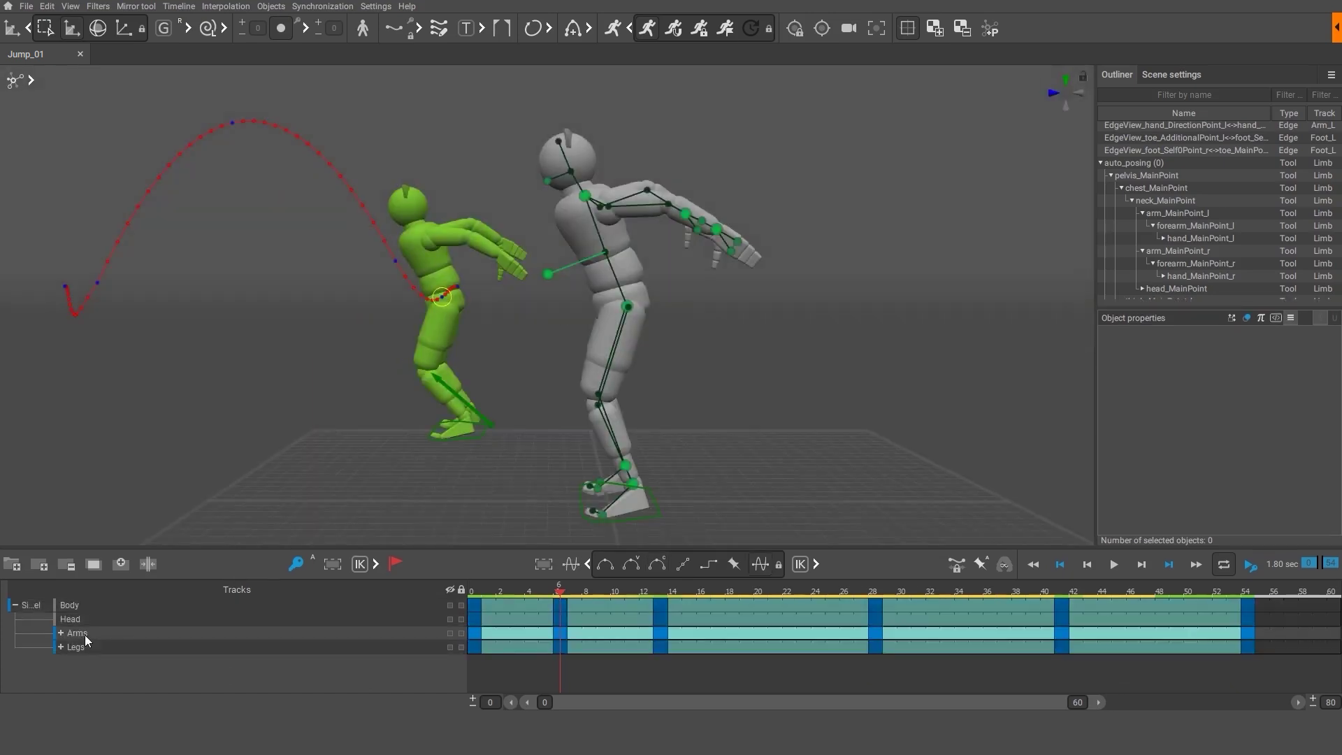
# Switch the Arms track to Forward kinematics interpolation on the intervals between frames 0 and 13.
pyautogui.moveTo(478, 637); pyautogui.dragTo(647, 641)
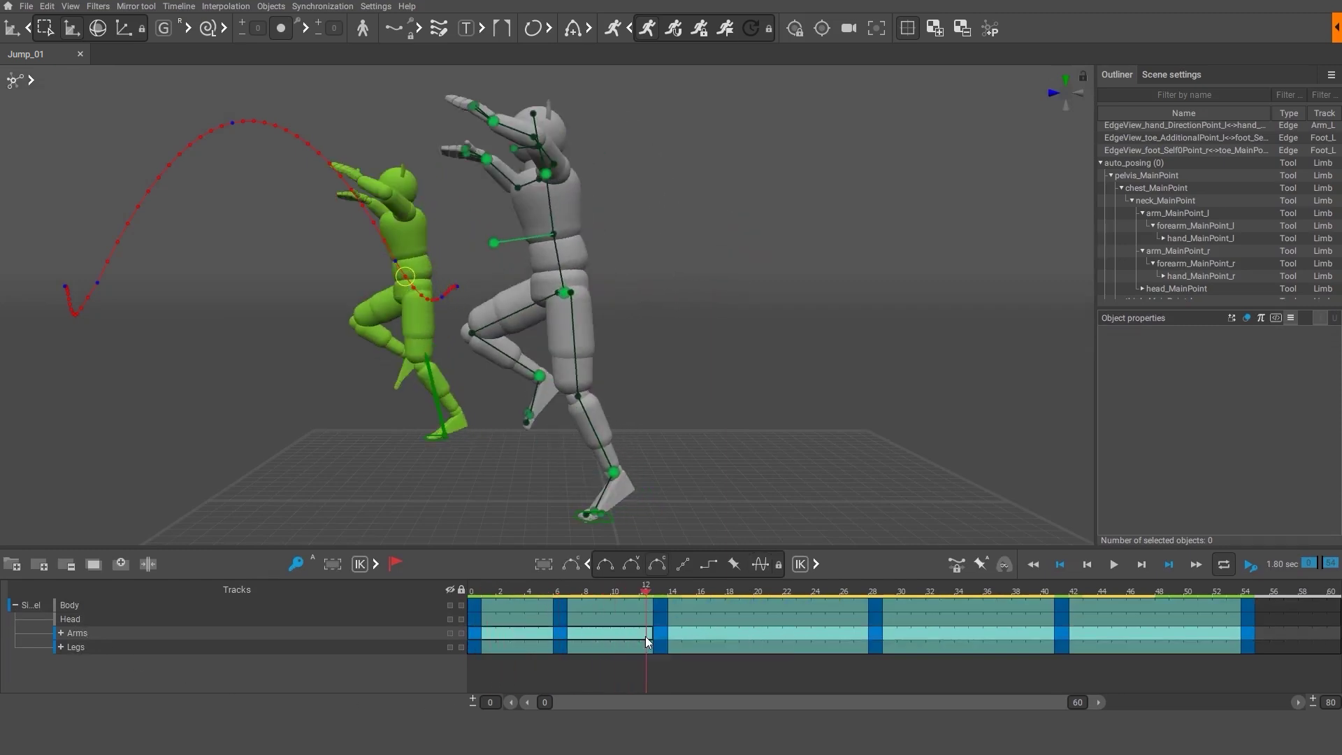
pyautogui.click(815, 565)
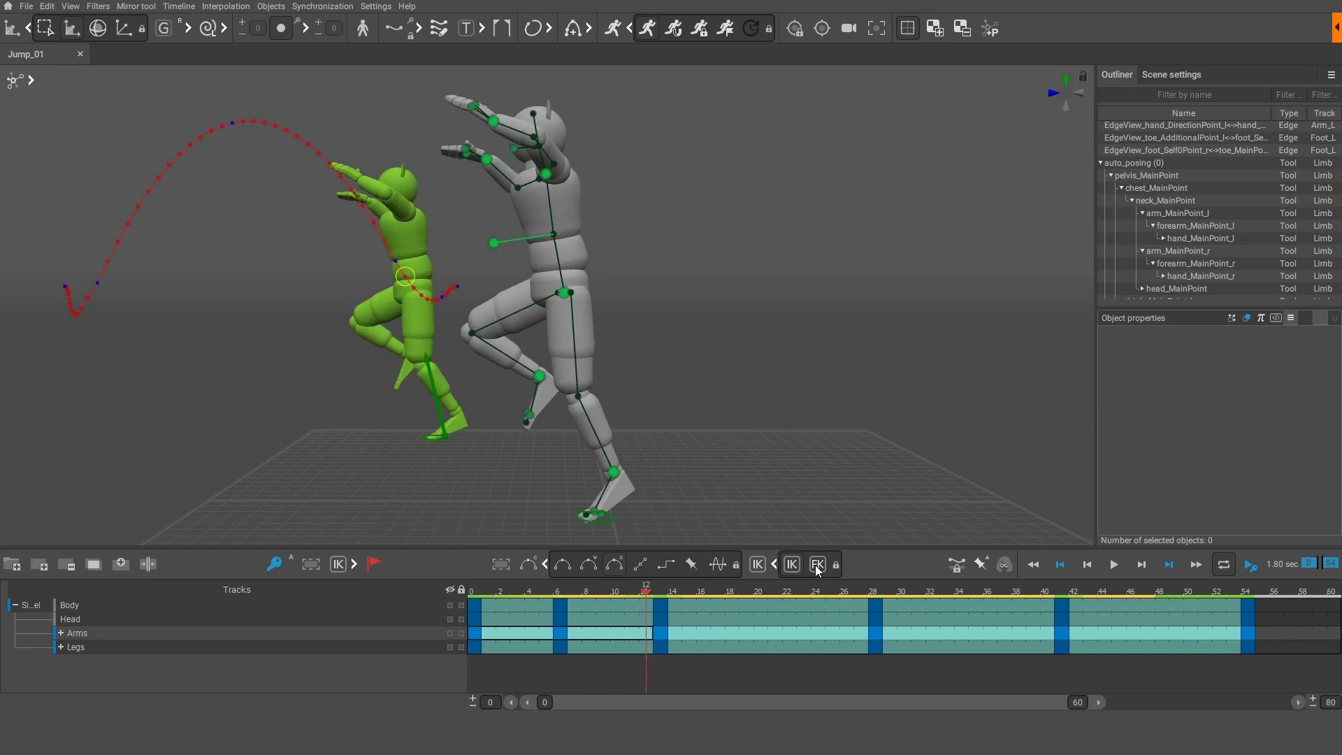
pyautogui.click(819, 571)
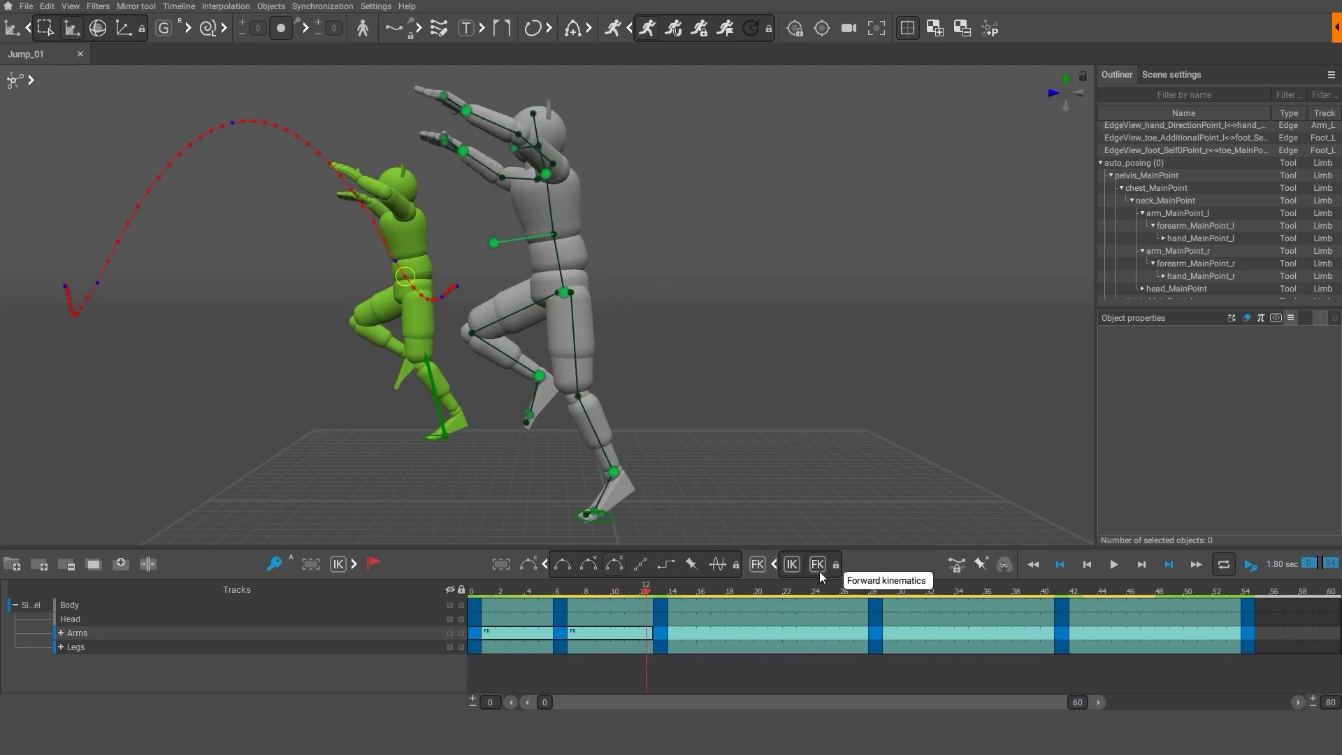
# Collapse the Simple_model track and, at frame 10, lower both hands beside the hips to pose the forward arm swing.
pyautogui.moveTo(494, 596); pyautogui.dragTo(635, 598)
pyautogui.keyDown('alt'); pyautogui.moveTo(584, 444); pyautogui.dragTo(689, 453); pyautogui.keyUp('alt')
pyautogui.moveTo(644, 593); pyautogui.dragTo(613, 600)
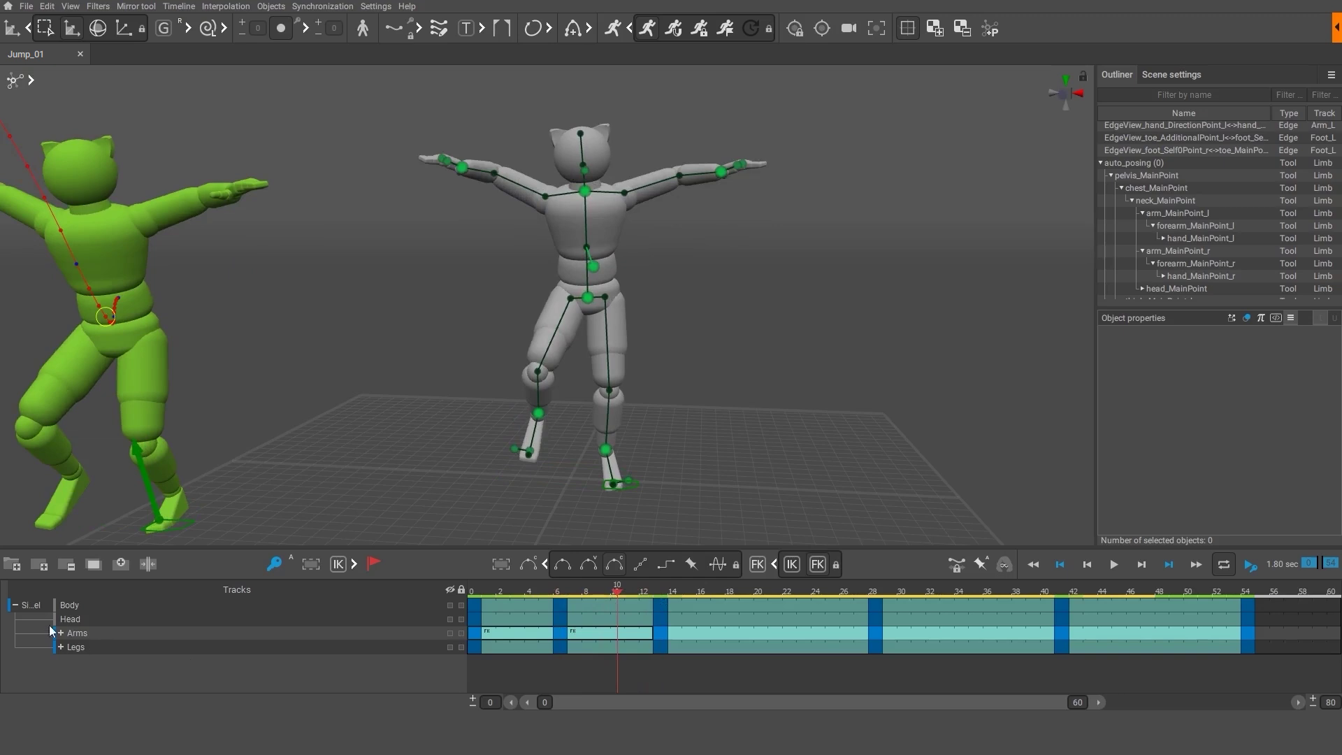
pyautogui.click(15, 605)
pyautogui.click(618, 606)
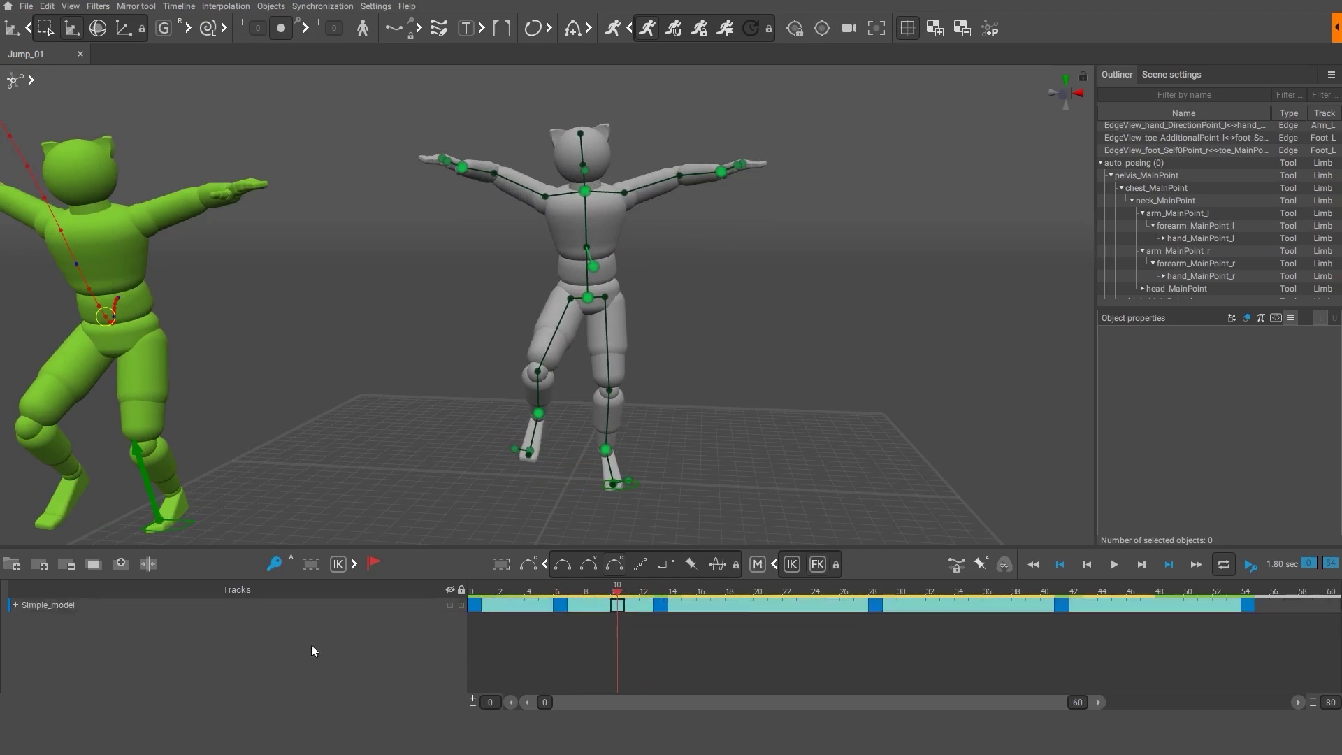
pyautogui.moveTo(446, 162); pyautogui.dragTo(499, 302)
pyautogui.click(717, 191)
pyautogui.moveTo(713, 204); pyautogui.dragTo(652, 295)
pyautogui.click(694, 336)
pyautogui.moveTo(617, 590)
pyautogui.mouseDown()
pyautogui.moveTo(573, 592)
pyautogui.moveTo(661, 587)
pyautogui.moveTo(533, 592)
pyautogui.moveTo(618, 591)
pyautogui.mouseUp()
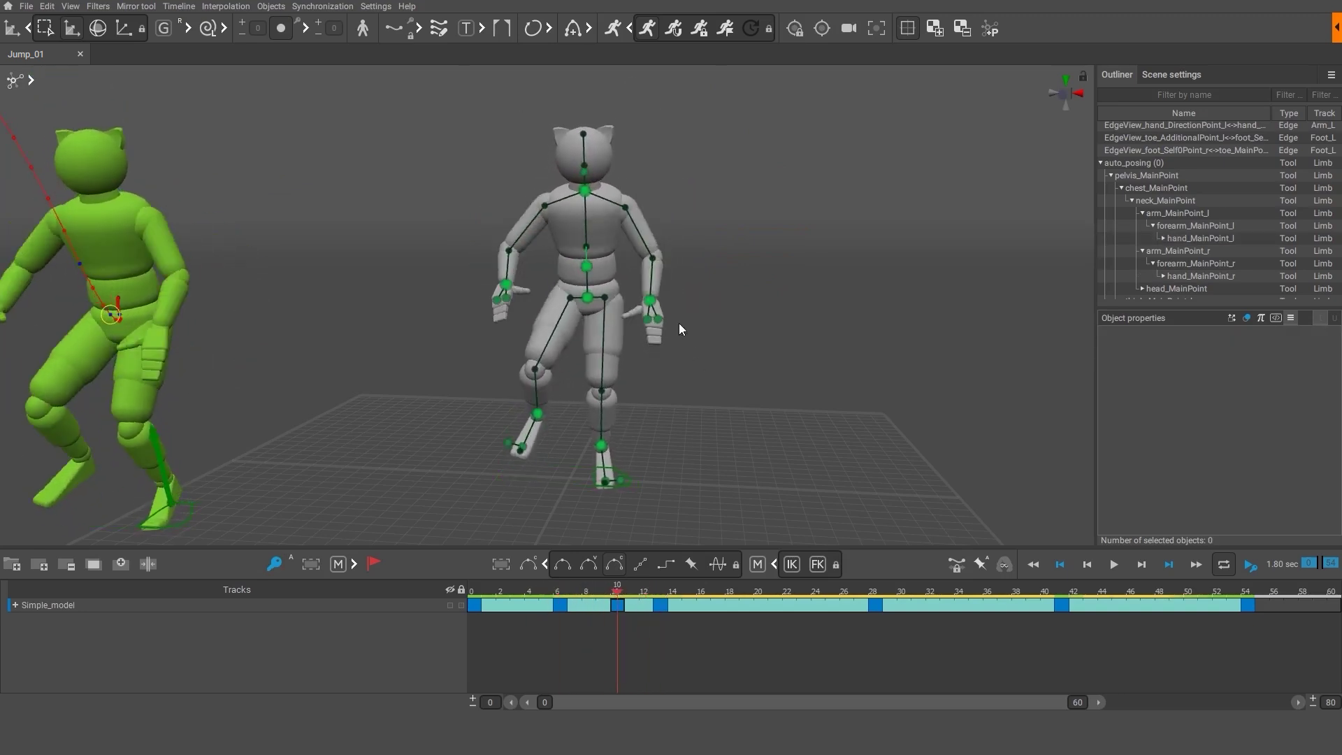
# Move both hands slightly outward from the hips at frame 10.
pyautogui.click(657, 301)
pyautogui.moveTo(662, 300); pyautogui.dragTo(686, 294)
pyautogui.click(691, 347)
pyautogui.click(506, 284)
pyautogui.moveTo(506, 285); pyautogui.dragTo(486, 284)
pyautogui.click(692, 364)
# Shrink the timeline area and examine the takeoff motion from the side between frames 0 and 13.
pyautogui.keyDown('alt'); pyautogui.moveTo(811, 467); pyautogui.dragTo(596, 461); pyautogui.keyUp('alt')
pyautogui.moveTo(580, 589); pyautogui.dragTo(661, 599)
pyautogui.moveTo(670, 548); pyautogui.dragTo(676, 594)
pyautogui.keyDown('alt'); pyautogui.moveTo(682, 557); pyautogui.dragTo(779, 565, button='middle'); pyautogui.keyUp('alt')
pyautogui.click(473, 642)
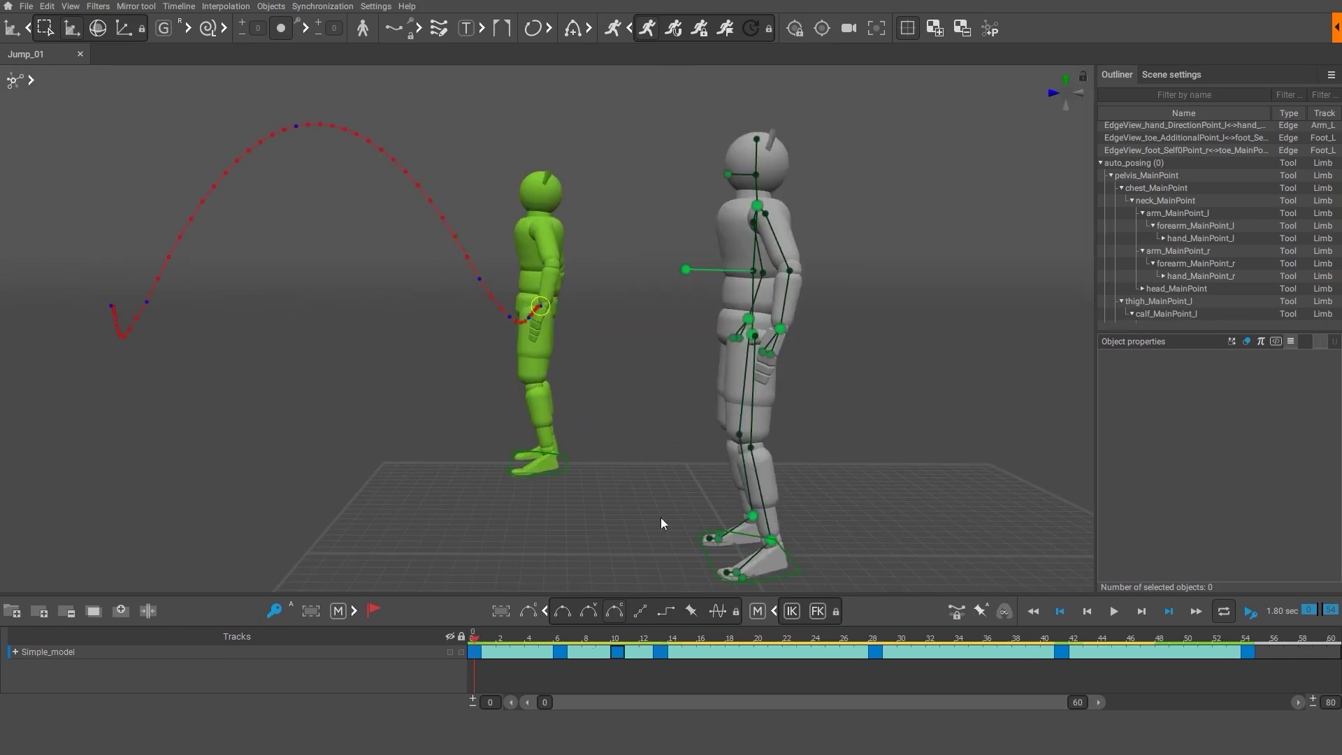
pyautogui.keyDown('alt'); pyautogui.moveTo(628, 515); pyautogui.dragTo(755, 535, button='middle'); pyautogui.keyUp('alt')
pyautogui.scroll(-2, 624, 527)
# At frame 20, raise the hands forward, stretch the trailing foot down and back, and lower the front foot.
pyautogui.moveTo(473, 642); pyautogui.dragTo(757, 648)
pyautogui.click(762, 652)
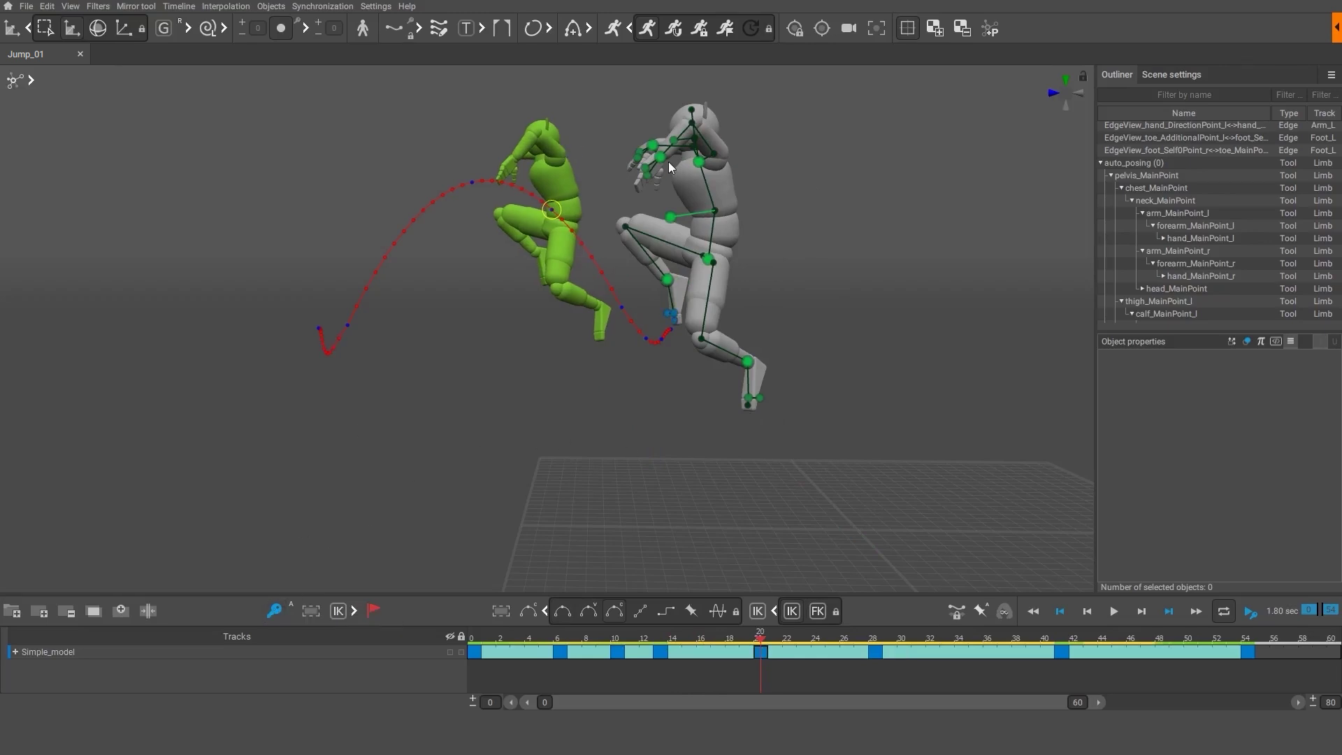
pyautogui.moveTo(659, 157)
pyautogui.mouseDown()
pyautogui.moveTo(651, 179)
pyautogui.moveTo(640, 151)
pyautogui.mouseUp()
pyautogui.click(749, 364)
pyautogui.moveTo(753, 372); pyautogui.dragTo(776, 398)
pyautogui.doubleClick(674, 283)
pyautogui.moveTo(676, 282); pyautogui.dragTo(675, 306)
pyautogui.click(780, 294)
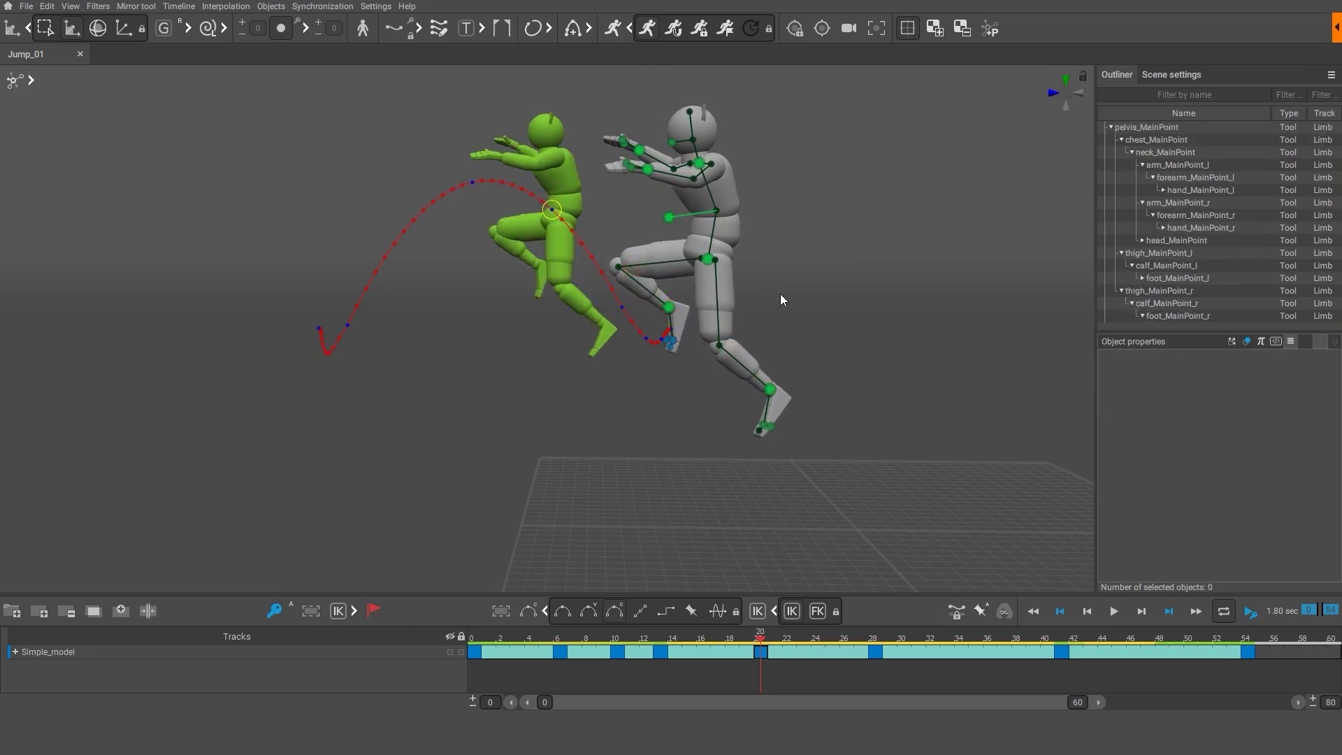
# Shift the upper body slightly forward and up at frame 20.
pyautogui.click(698, 166)
pyautogui.moveTo(698, 165); pyautogui.dragTo(690, 151)
pyautogui.click(760, 219)
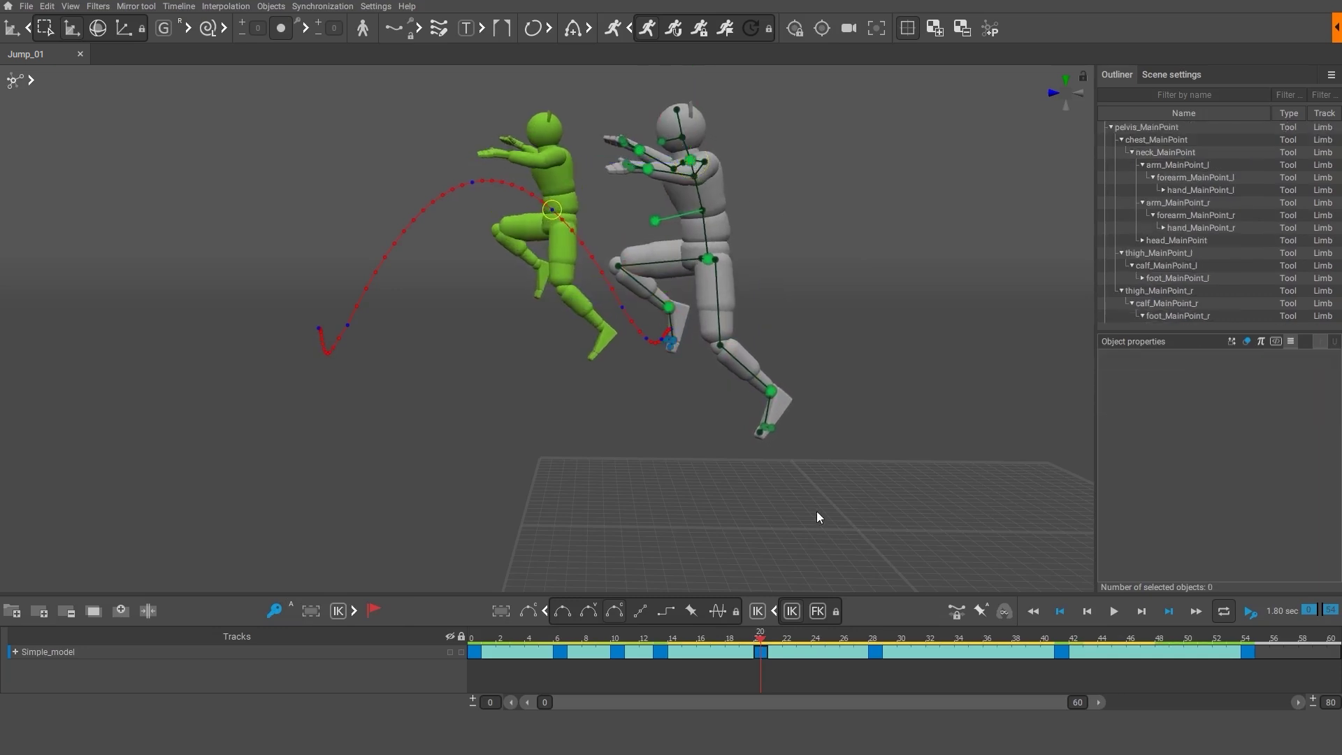
# Scrub from frame 20 to 54 and play the jump to review the motion.
pyautogui.click(774, 637)
pyautogui.moveTo(775, 634); pyautogui.dragTo(1248, 662)
pyautogui.click(1122, 613)
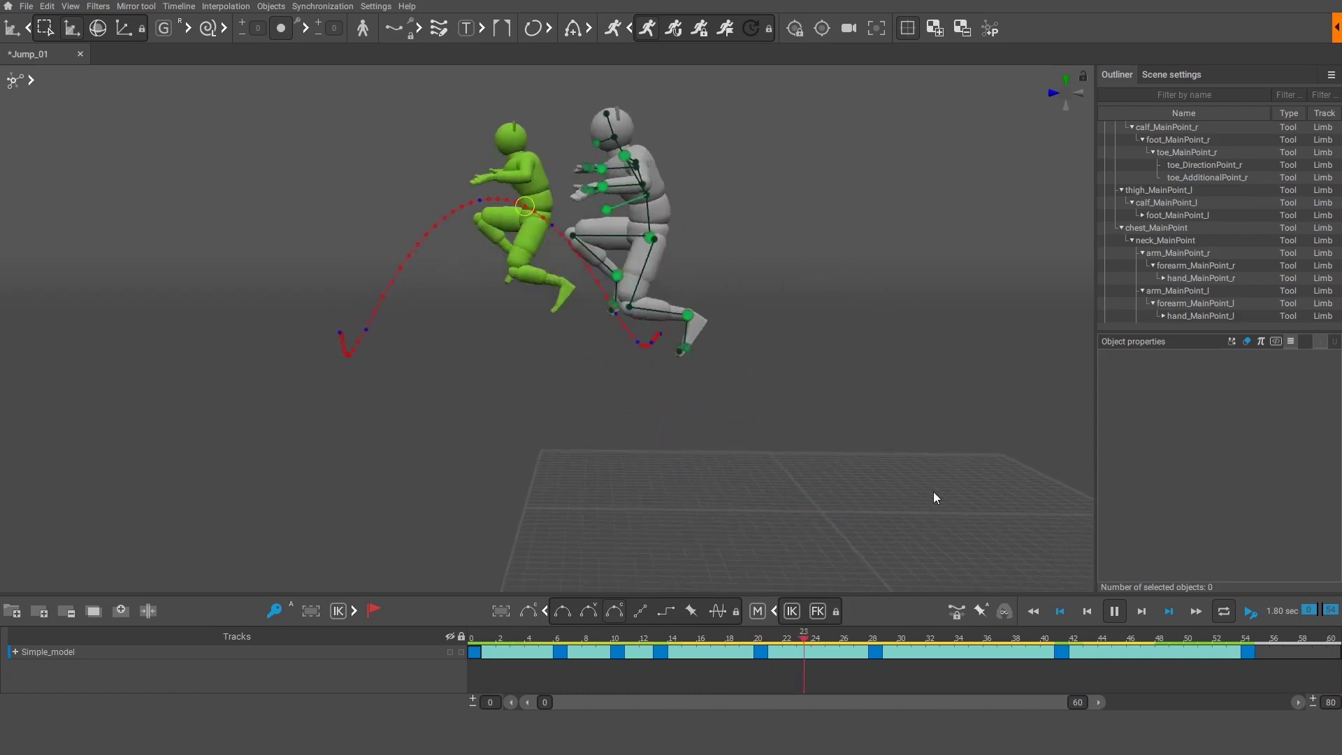
pyautogui.click(1114, 611)
# Snap the animation to AutoPhysics and play the resulting jump with the rig controls hidden.
pyautogui.click(981, 611)
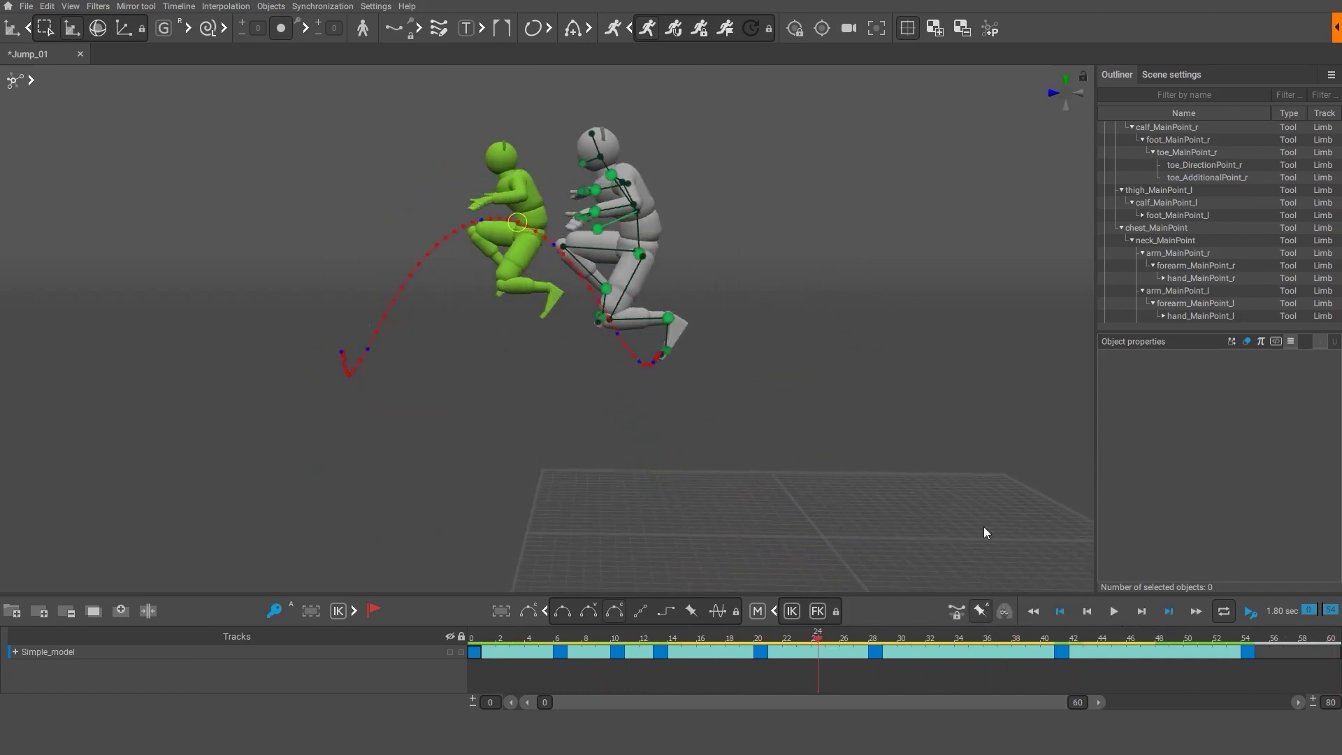
pyautogui.click(677, 31)
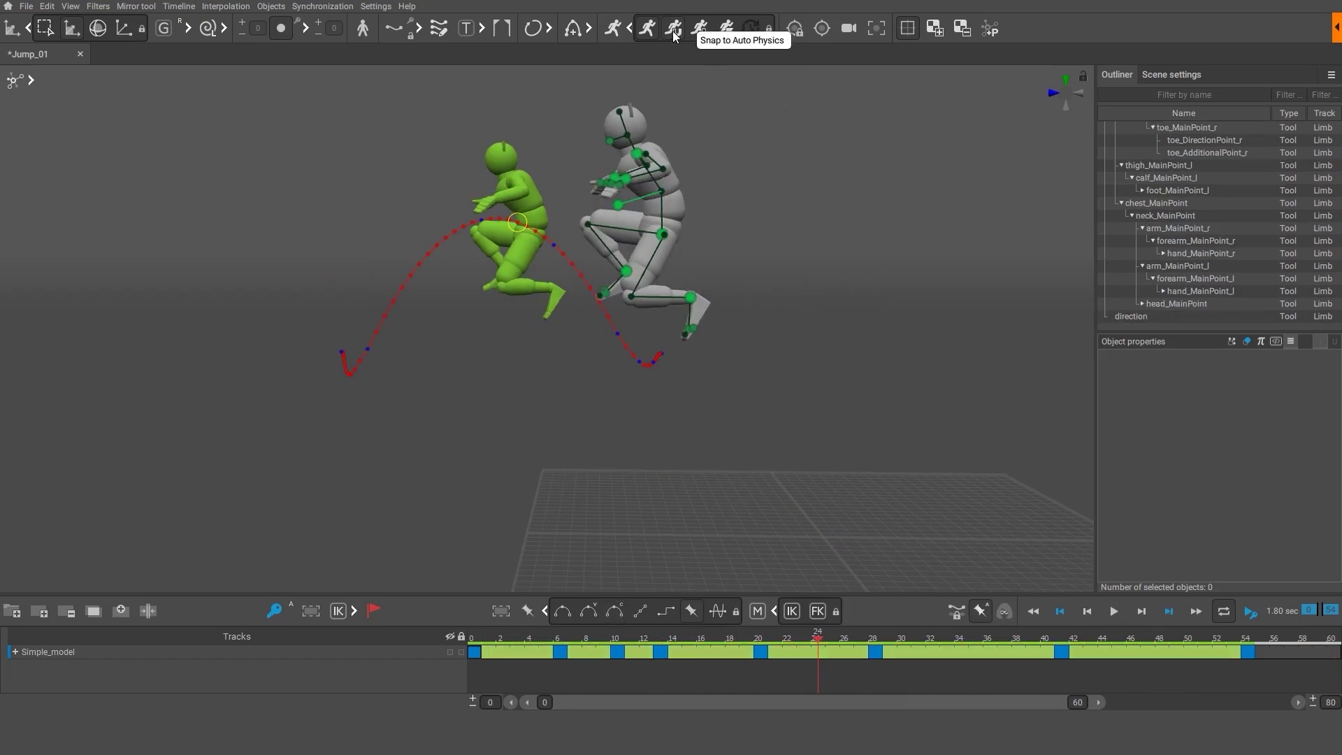
pyautogui.click(31, 80)
pyautogui.click(49, 81)
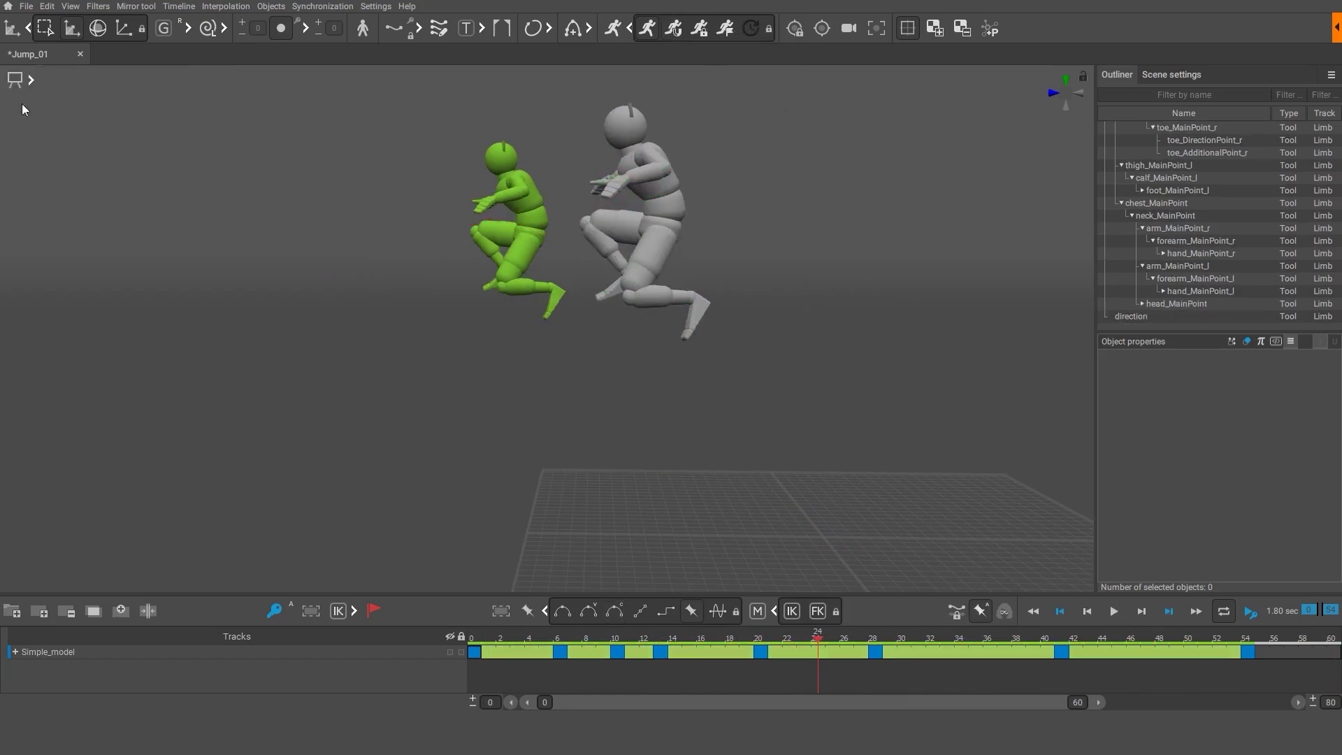
pyautogui.click(1112, 615)
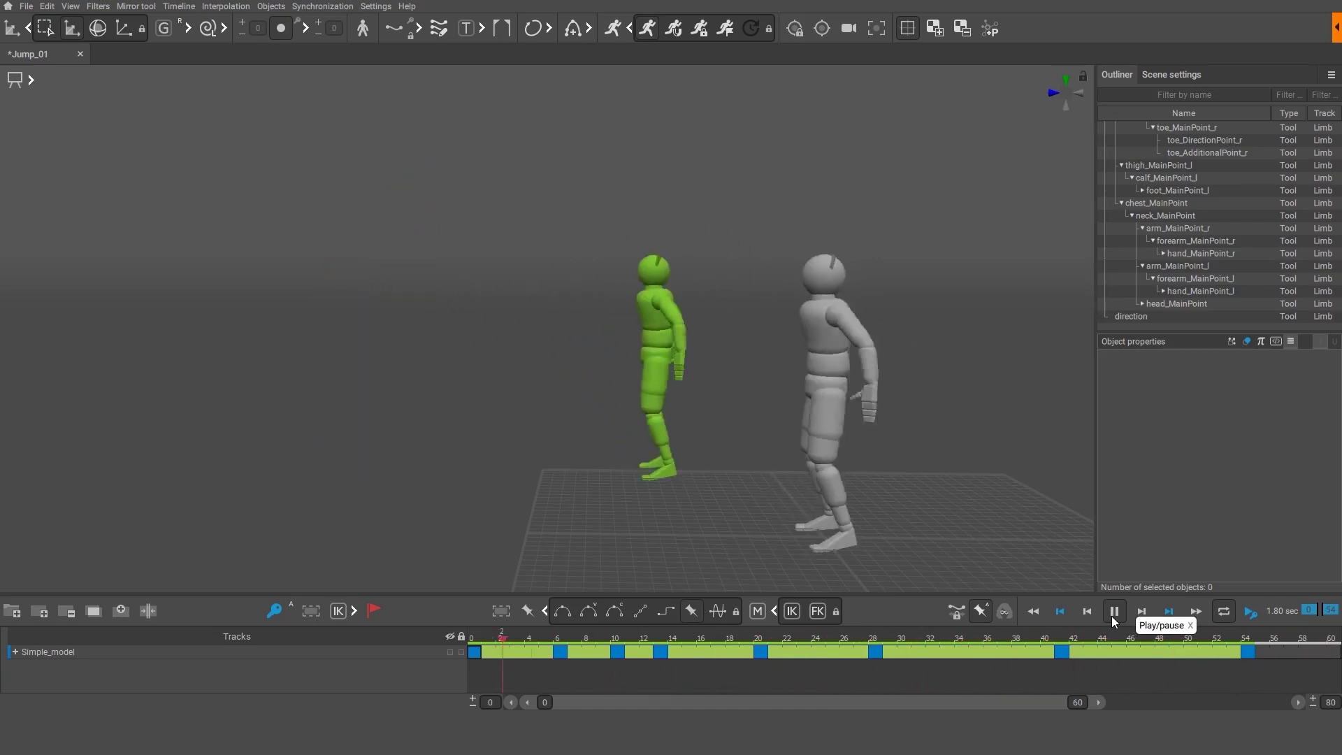
pyautogui.click(1113, 613)
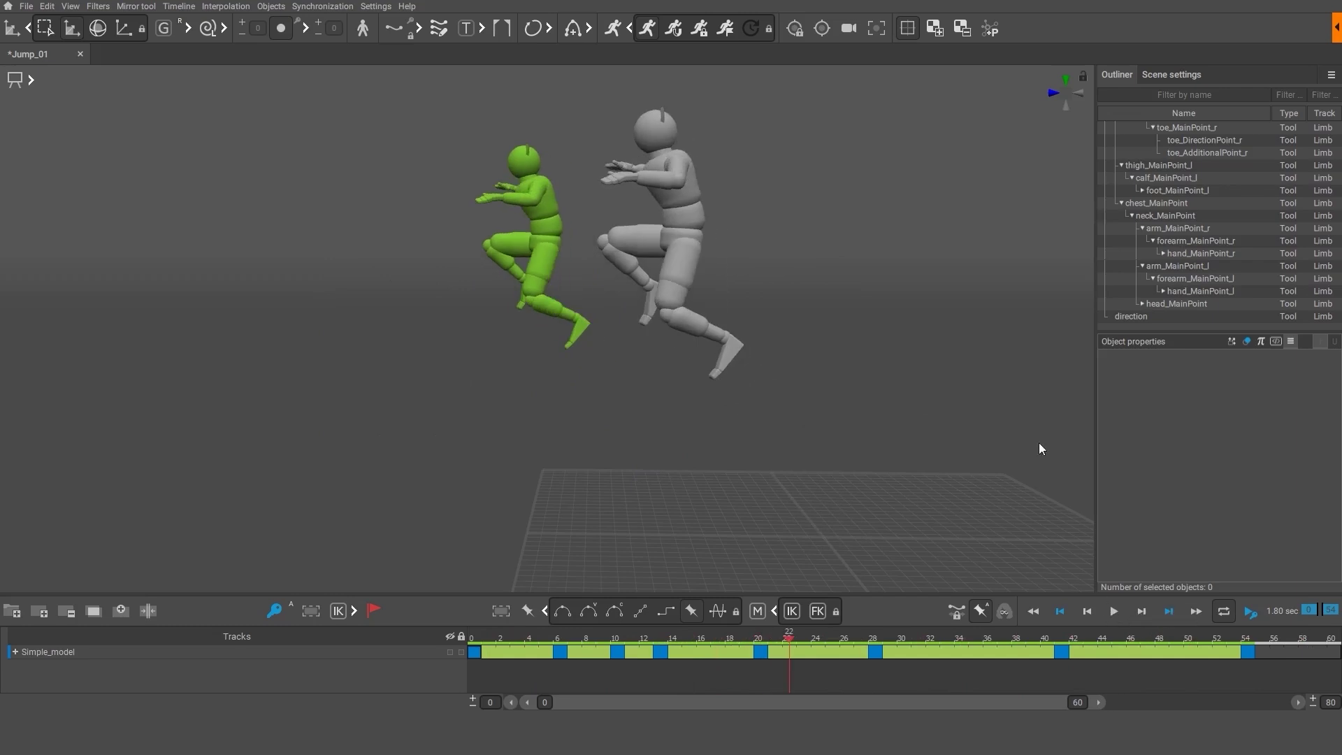
# Save the scene under the new name Jump_02.
pyautogui.click(25, 7)
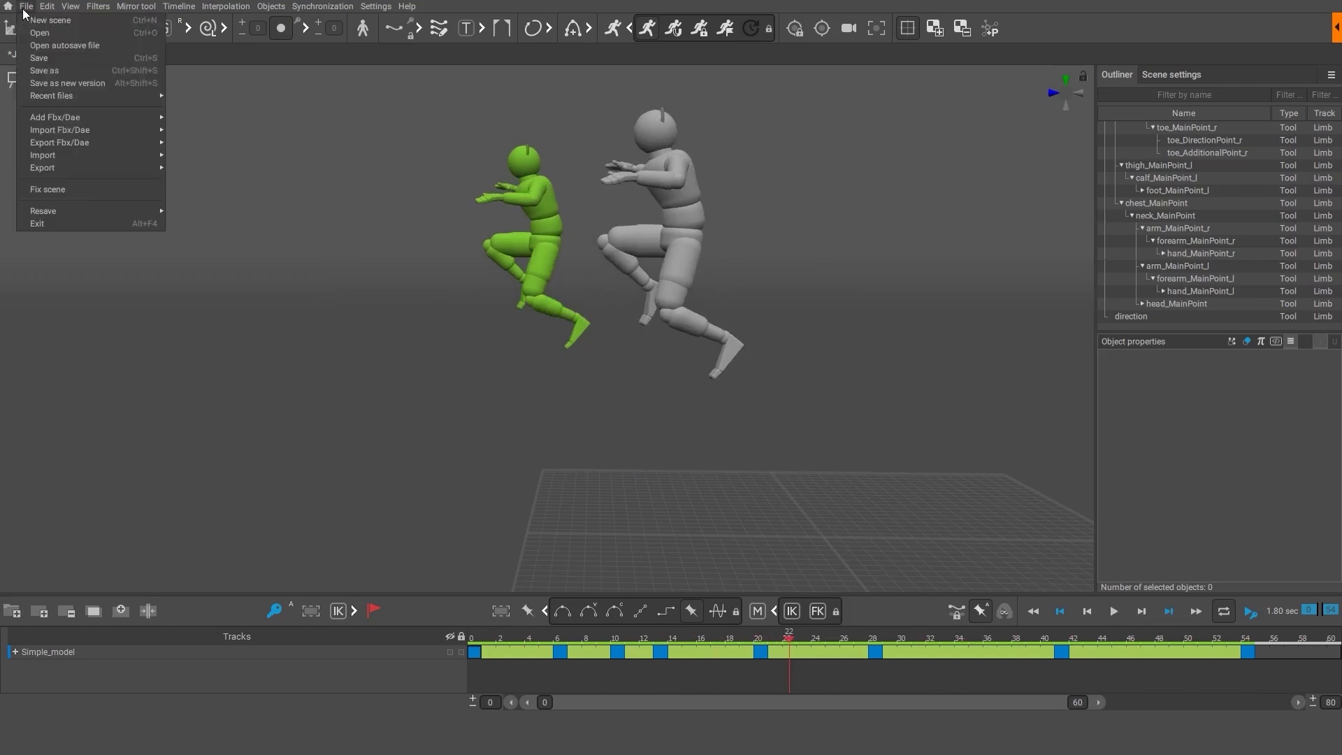
pyautogui.click(35, 69)
pyautogui.write('Or')
pyautogui.write('Jump_02')
pyautogui.press('Return')
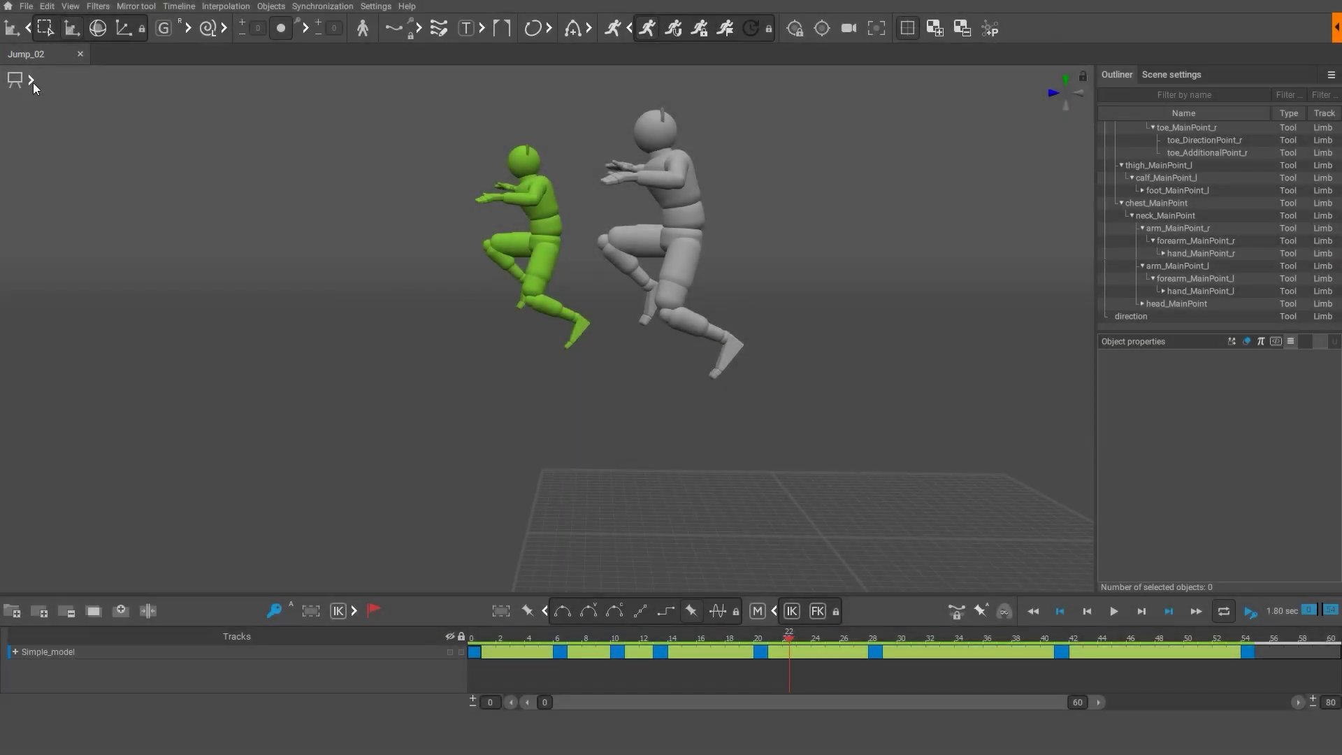
# Return to Auto posing mode and delete the keyframes at frames 10 and 20.
pyautogui.click(32, 81)
pyautogui.click(203, 90)
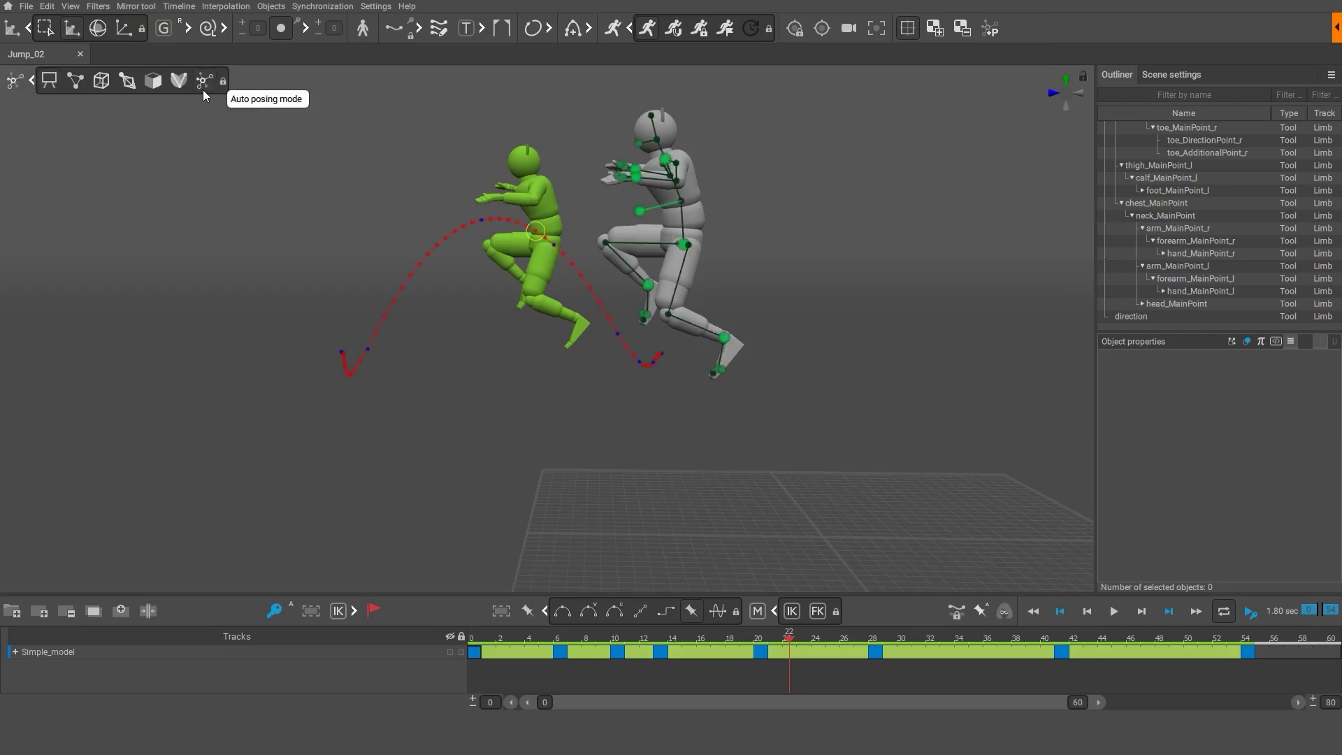
pyautogui.moveTo(481, 648); pyautogui.dragTo(1236, 668)
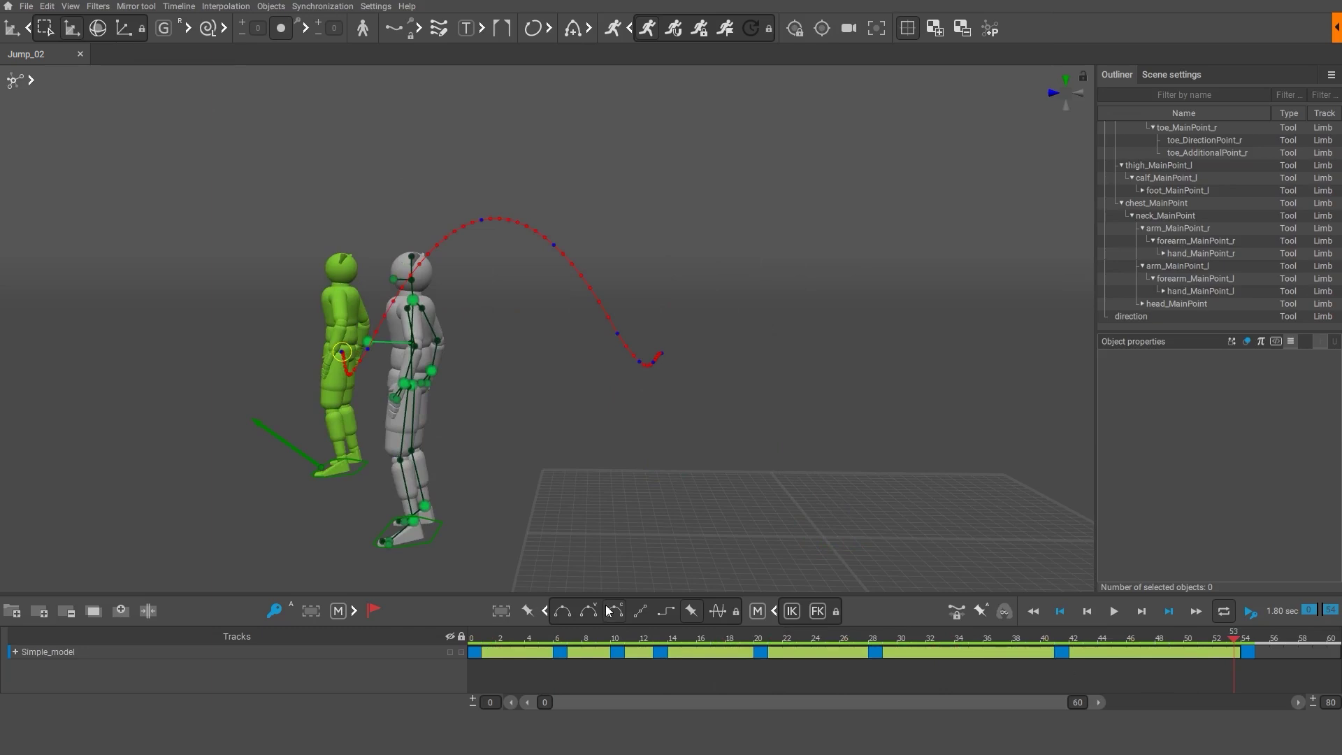
pyautogui.click(617, 653)
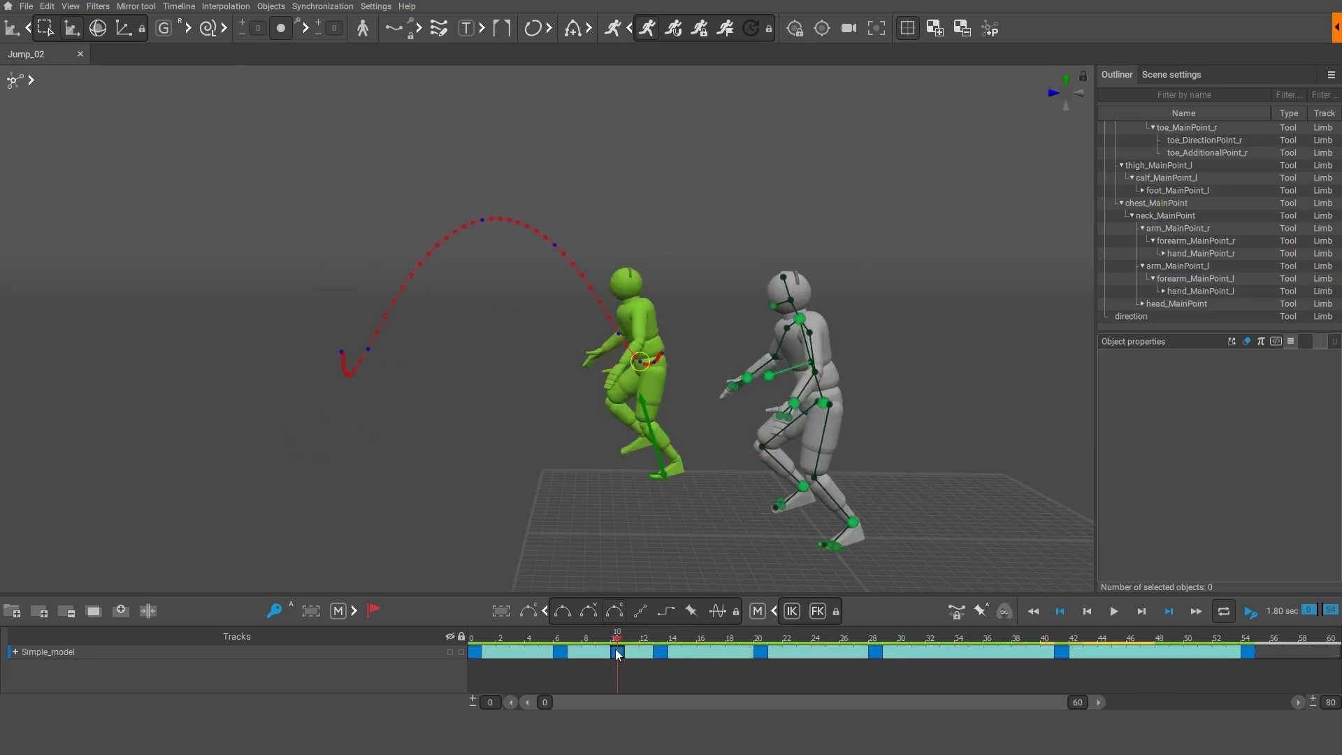
pyautogui.click(272, 614)
pyautogui.click(763, 653)
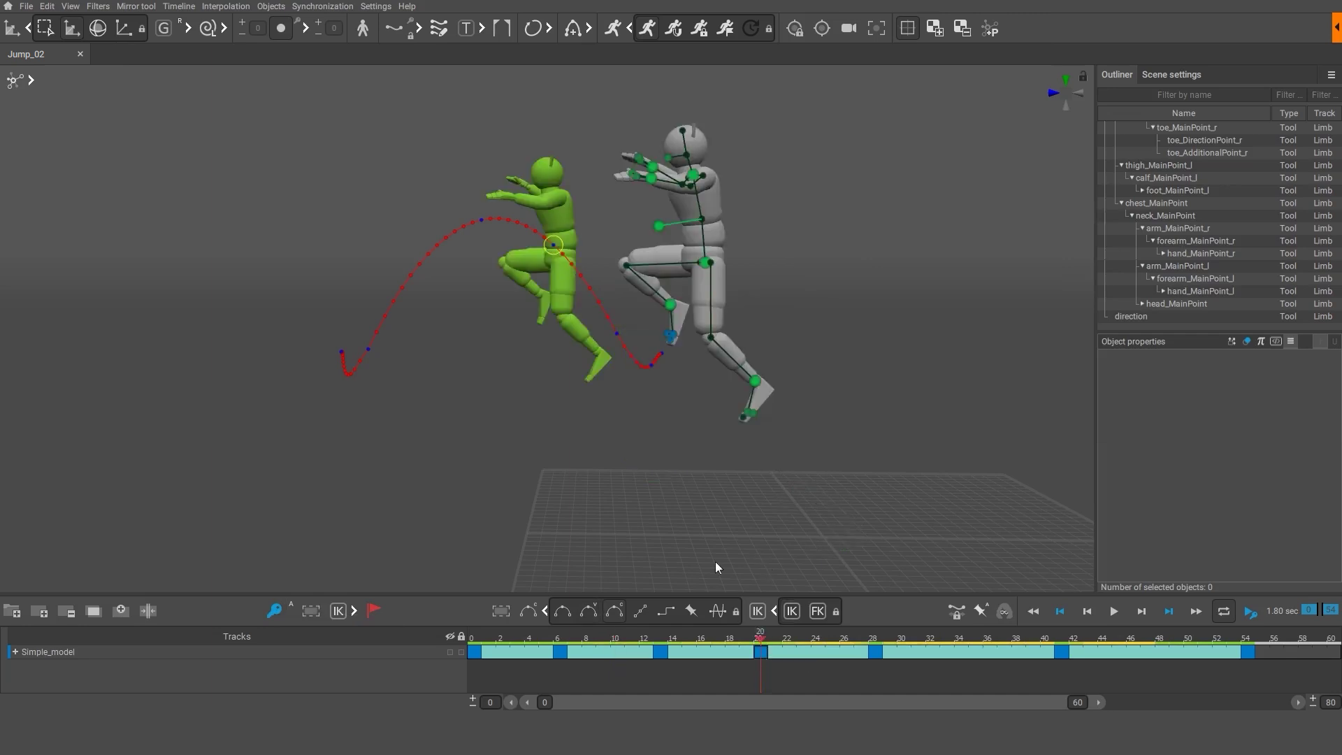
pyautogui.click(273, 612)
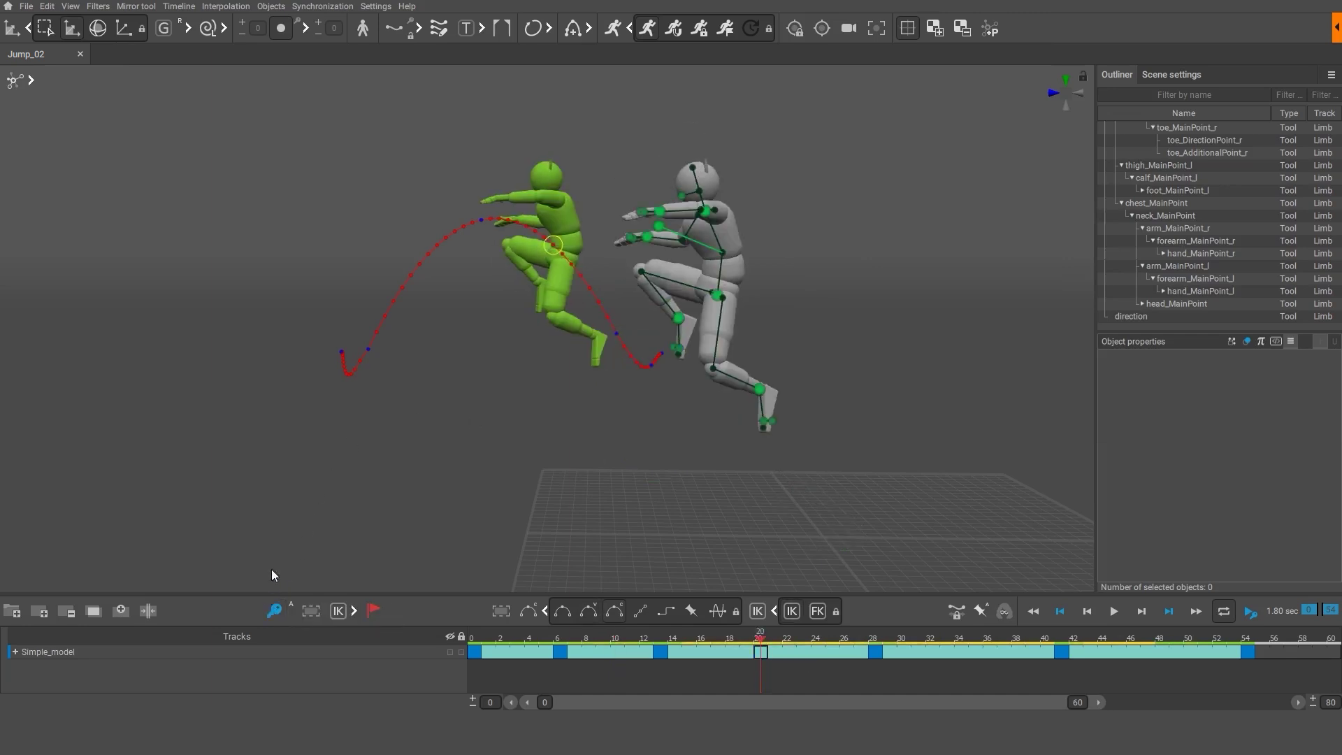
# At frame 28, bring both hands down and inward toward the shins to start a tucked pose.
pyautogui.click(874, 655)
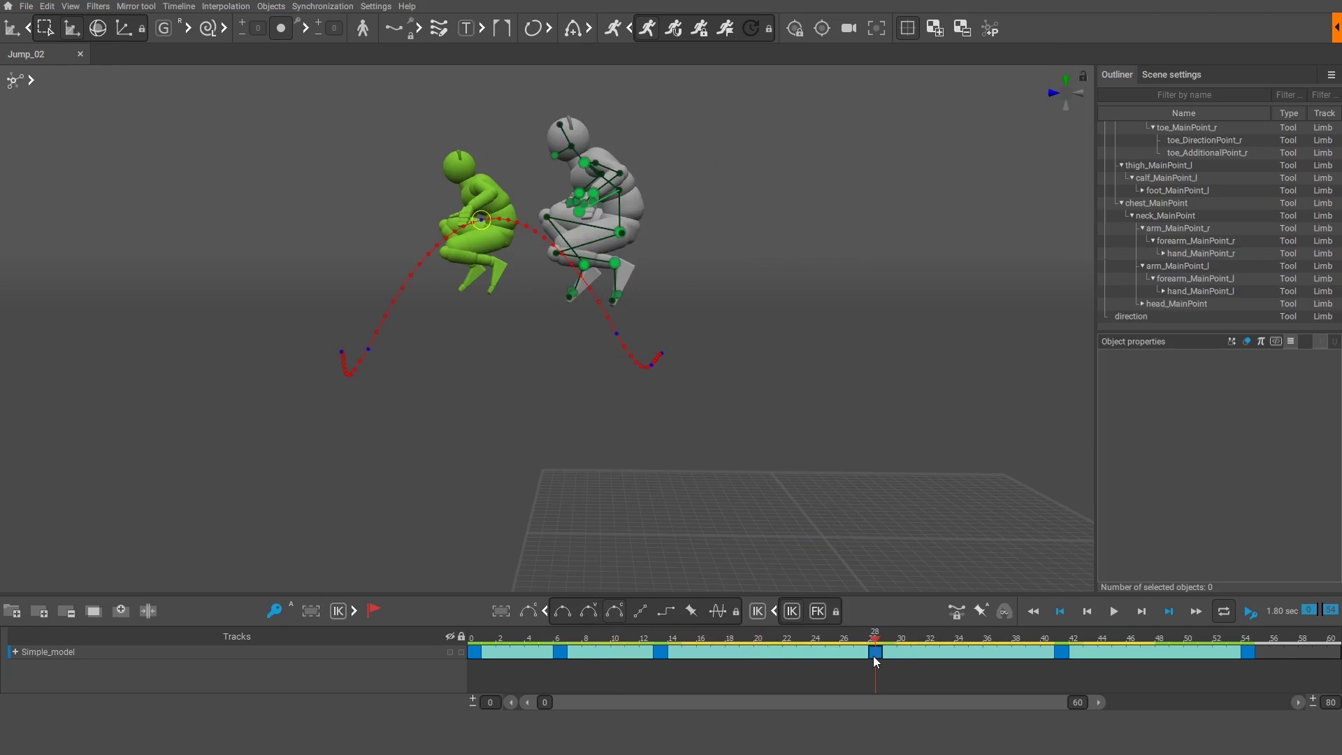
pyautogui.keyDown('alt'); pyautogui.moveTo(666, 304); pyautogui.dragTo(860, 518); pyautogui.keyUp('alt')
pyautogui.moveTo(439, 256); pyautogui.dragTo(539, 366)
pyautogui.moveTo(841, 279); pyautogui.dragTo(741, 388)
# Place the right hand against the shin and adjust its orientation in the frame 28 tuck.
pyautogui.click(615, 477)
pyautogui.keyDown('alt'); pyautogui.moveTo(616, 477); pyautogui.dragTo(776, 476); pyautogui.keyUp('alt')
pyautogui.scroll(3, 776, 475)
pyautogui.keyDown('alt'); pyautogui.moveTo(776, 475); pyautogui.dragTo(695, 426, button='middle'); pyautogui.keyUp('alt')
pyautogui.keyDown('alt'); pyautogui.moveTo(695, 426); pyautogui.dragTo(734, 426); pyautogui.keyUp('alt')
pyautogui.click(353, 291)
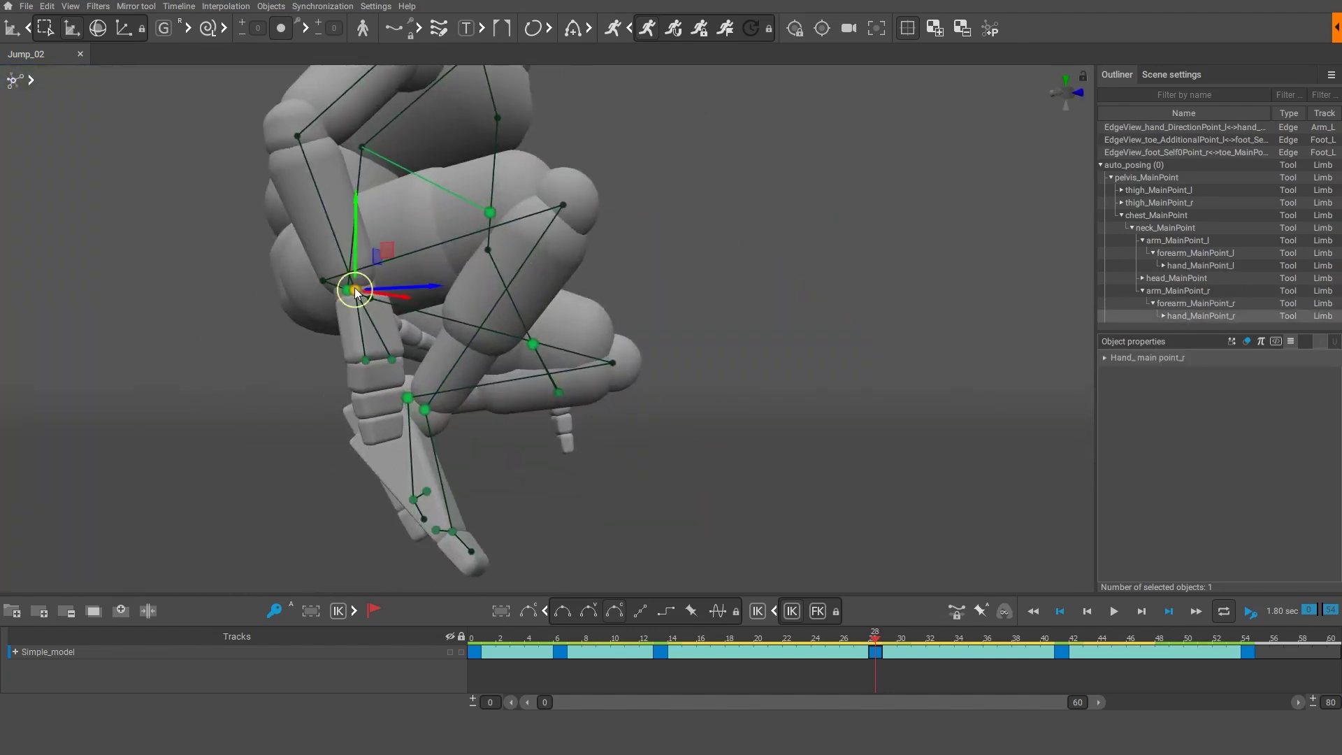
pyautogui.moveTo(354, 291); pyautogui.dragTo(494, 334)
pyautogui.doubleClick(501, 290)
pyautogui.press('e')
pyautogui.keyDown('alt'); pyautogui.moveTo(531, 363); pyautogui.dragTo(686, 379); pyautogui.keyUp('alt')
pyautogui.click(733, 412)
pyautogui.press('w')
pyautogui.moveTo(860, 377); pyautogui.dragTo(866, 379)
# Rotate the other hand so that it wraps around the leg at frame 28.
pyautogui.keyDown('alt'); pyautogui.moveTo(811, 419); pyautogui.dragTo(778, 421); pyautogui.keyUp('alt')
pyautogui.doubleClick(792, 321)
pyautogui.press('e')
pyautogui.moveTo(817, 346); pyautogui.dragTo(973, 355)
pyautogui.press('w')
pyautogui.click(916, 444)
# Pull the upper body down toward the knees to tighten the tuck at frame 28.
pyautogui.keyDown('alt'); pyautogui.moveTo(916, 443); pyautogui.dragTo(769, 423); pyautogui.keyUp('alt')
pyautogui.scroll(-5, 769, 423)
pyautogui.click(628, 195)
pyautogui.moveTo(628, 194); pyautogui.dragTo(548, 289)
pyautogui.click(532, 257)
pyautogui.click(752, 321)
pyautogui.scroll(-1, 821, 392)
# Select all body points at frame 28 and rotate the tucked character forward until it is upside down.
pyautogui.moveTo(450, 195); pyautogui.dragTo(773, 461)
pyautogui.press('e')
pyautogui.moveTo(636, 438); pyautogui.dragTo(724, 433)
pyautogui.click(831, 470)
pyautogui.scroll(-1, 832, 470)
pyautogui.keyDown('alt'); pyautogui.moveTo(833, 490); pyautogui.dragTo(829, 455, button='middle'); pyautogui.keyUp('alt')
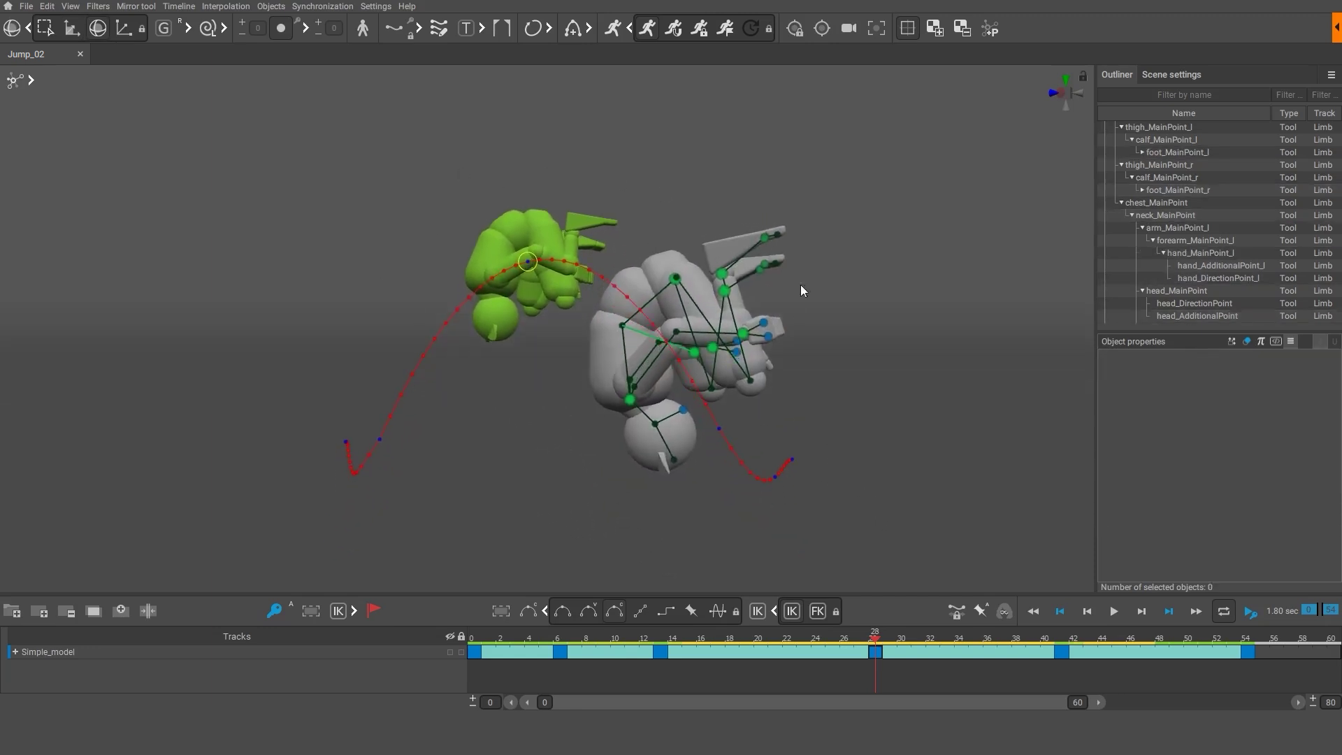
# Scrub between frames 13 and 40 to examine how the body moves through the flip.
pyautogui.scroll(-3, 562, 460)
pyautogui.keyDown('alt'); pyautogui.moveTo(562, 462); pyautogui.dragTo(674, 520); pyautogui.keyUp('alt')
pyautogui.keyDown('alt'); pyautogui.moveTo(673, 520); pyautogui.dragTo(640, 479, button='middle'); pyautogui.keyUp('alt')
pyautogui.moveTo(667, 640); pyautogui.dragTo(766, 647)
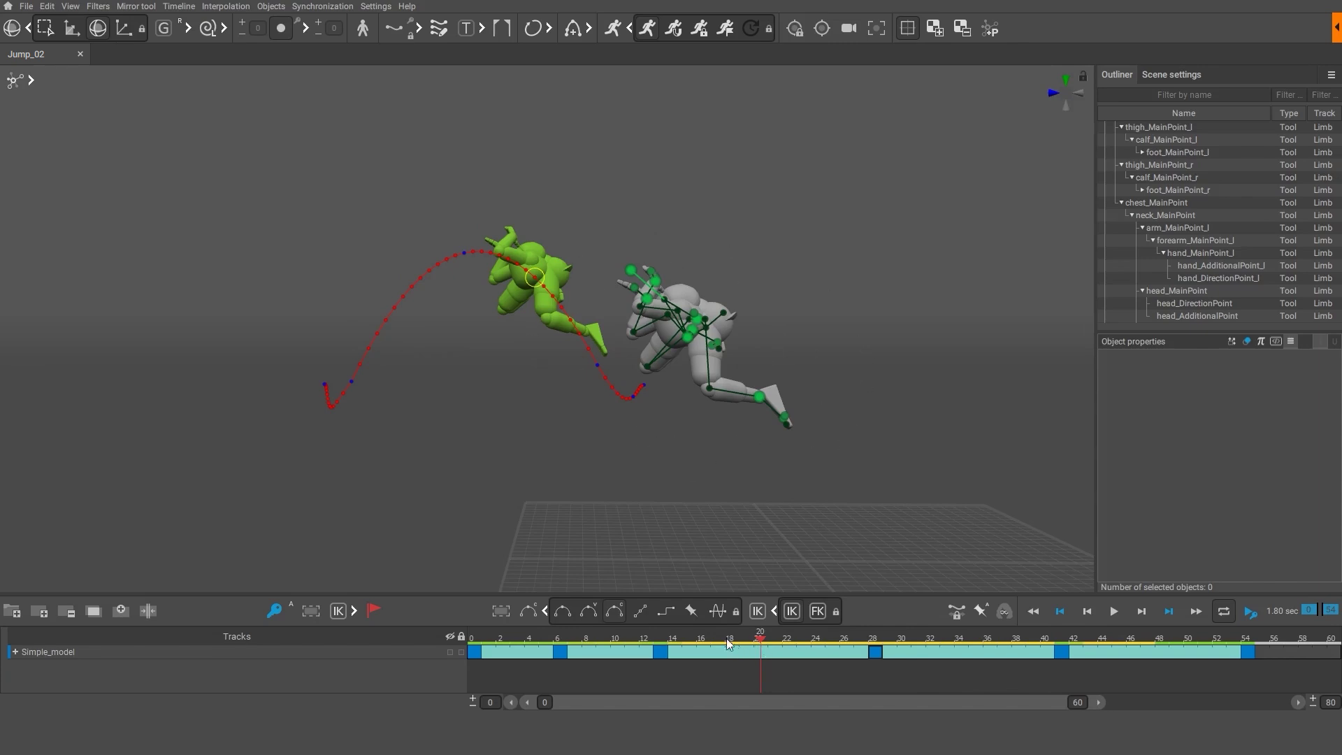
pyautogui.moveTo(728, 642); pyautogui.dragTo(1046, 651)
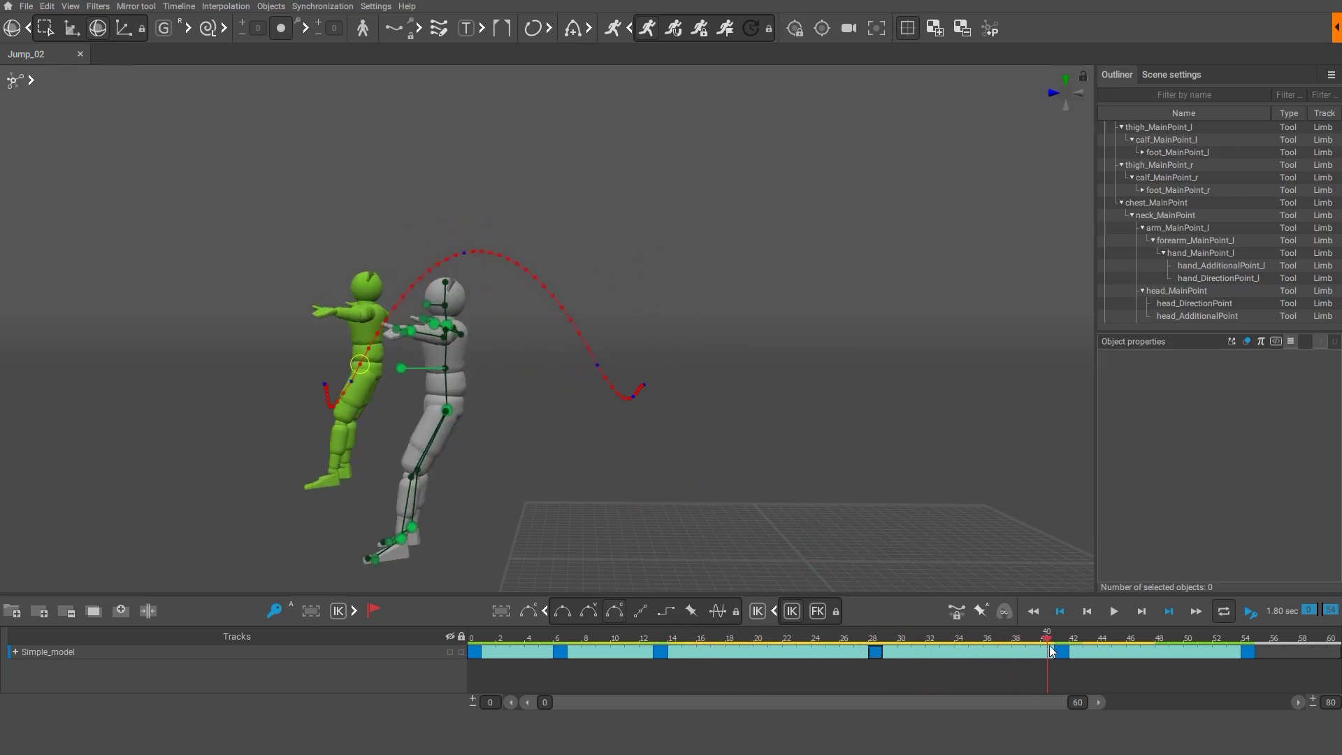
# Set the Simple_model intervals from frame 14 to frame 40 to Forward kinematics interpolation.
pyautogui.click(679, 654)
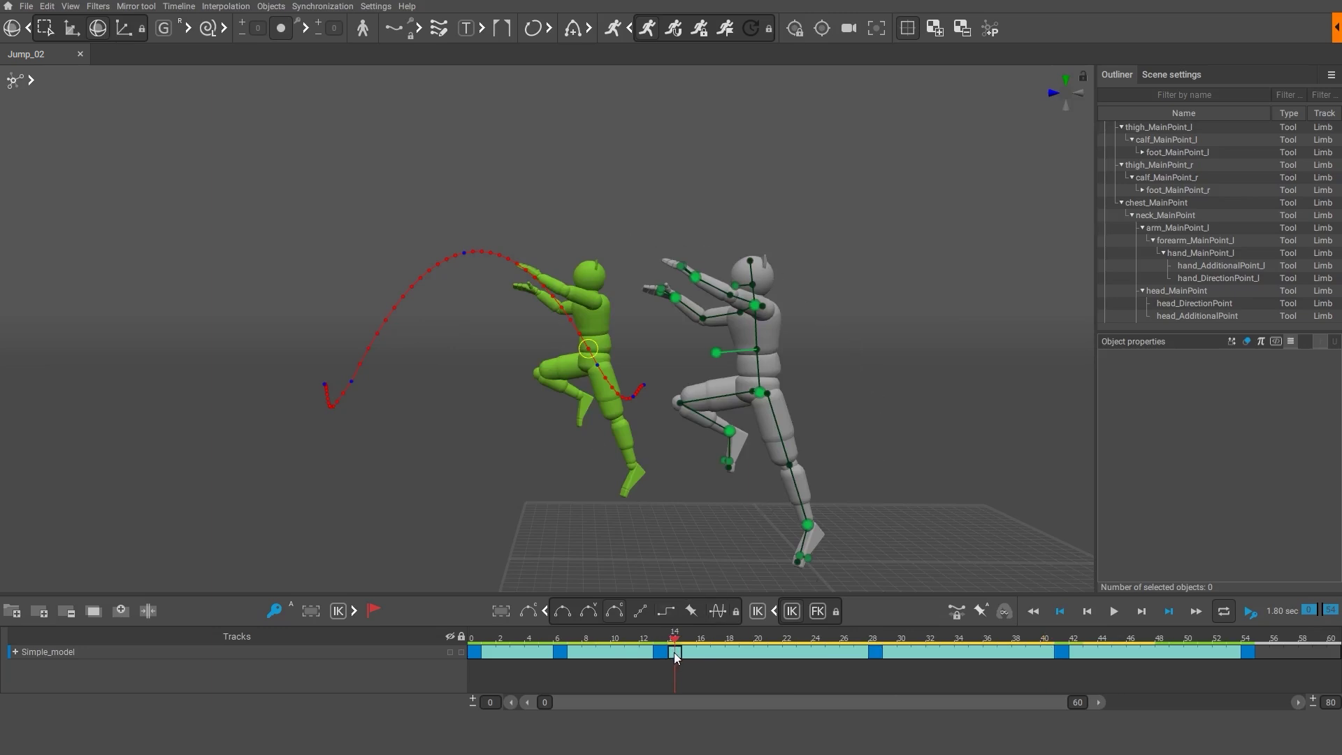
pyautogui.moveTo(674, 652); pyautogui.dragTo(1049, 666)
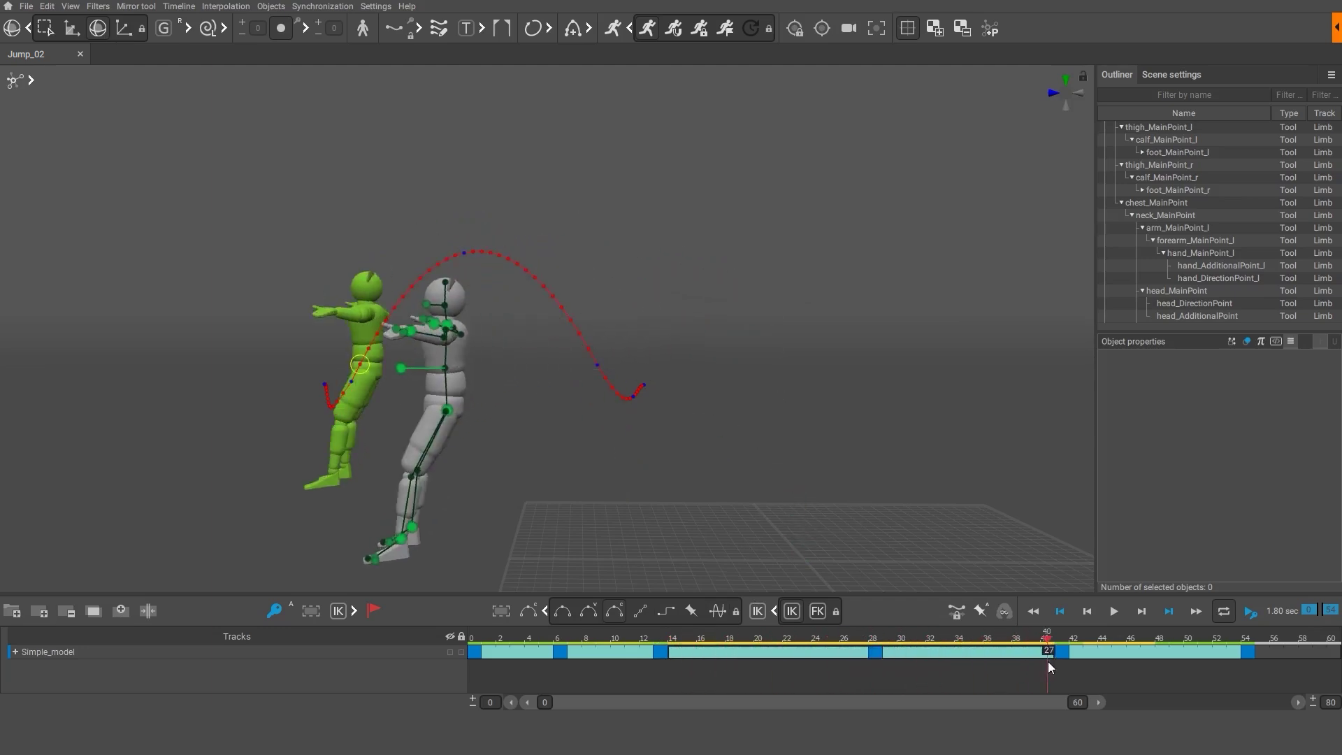
pyautogui.click(816, 611)
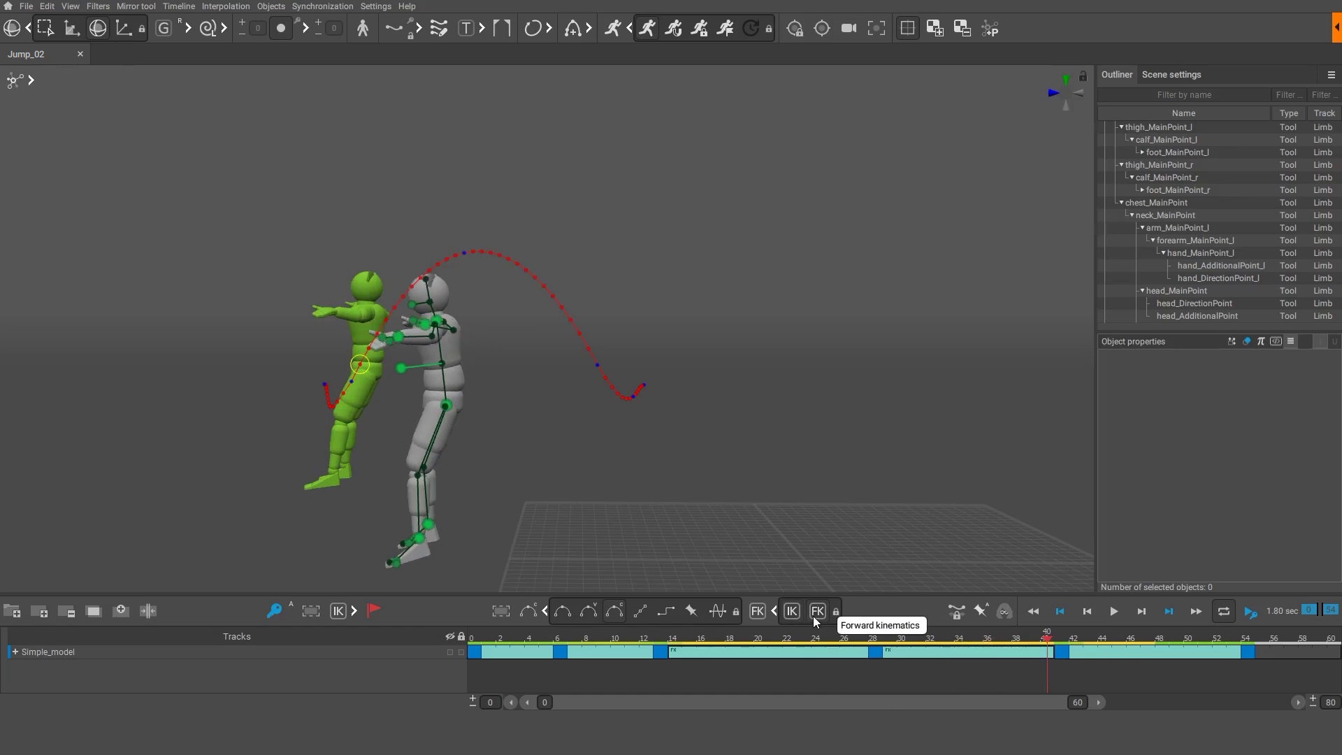
# Scrub the airborne phase up to frame 28, then return to frame 13 to examine the flip rotation.
pyautogui.moveTo(683, 644); pyautogui.dragTo(880, 652)
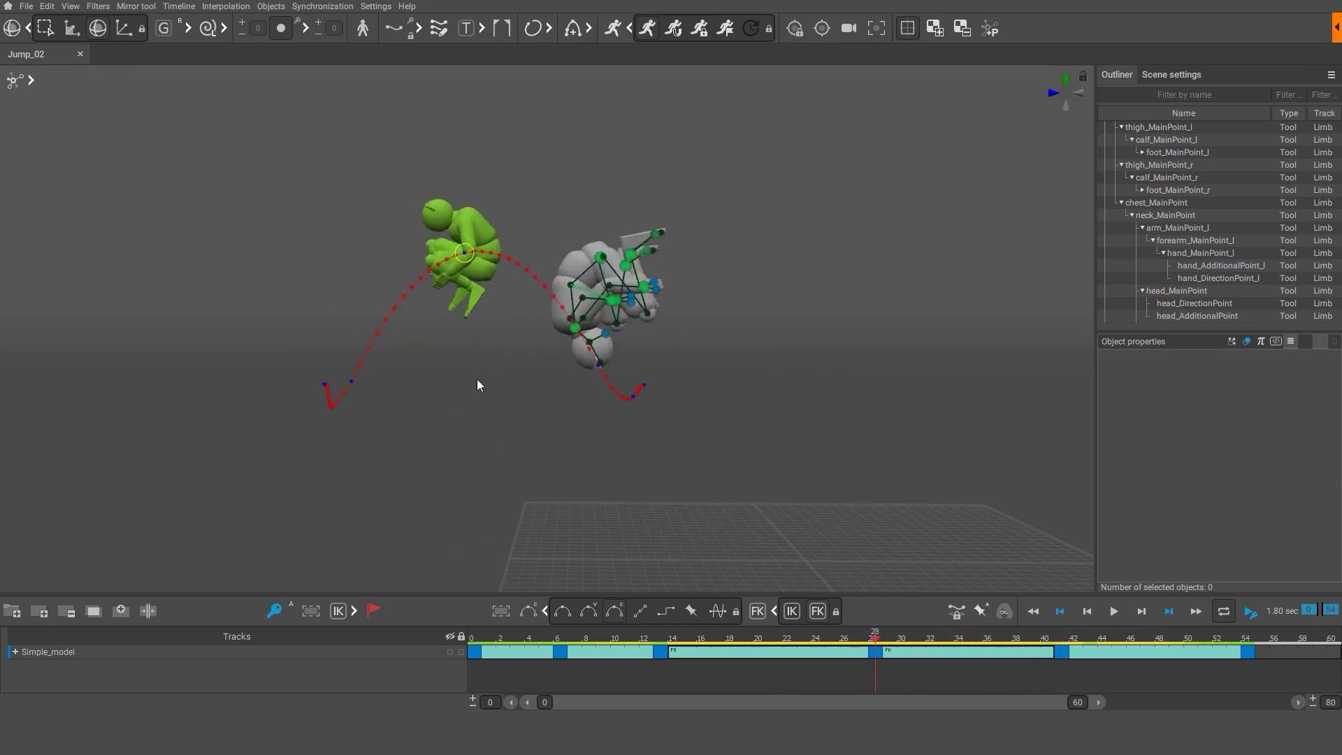
pyautogui.moveTo(479, 425); pyautogui.dragTo(590, 453, button='middle')
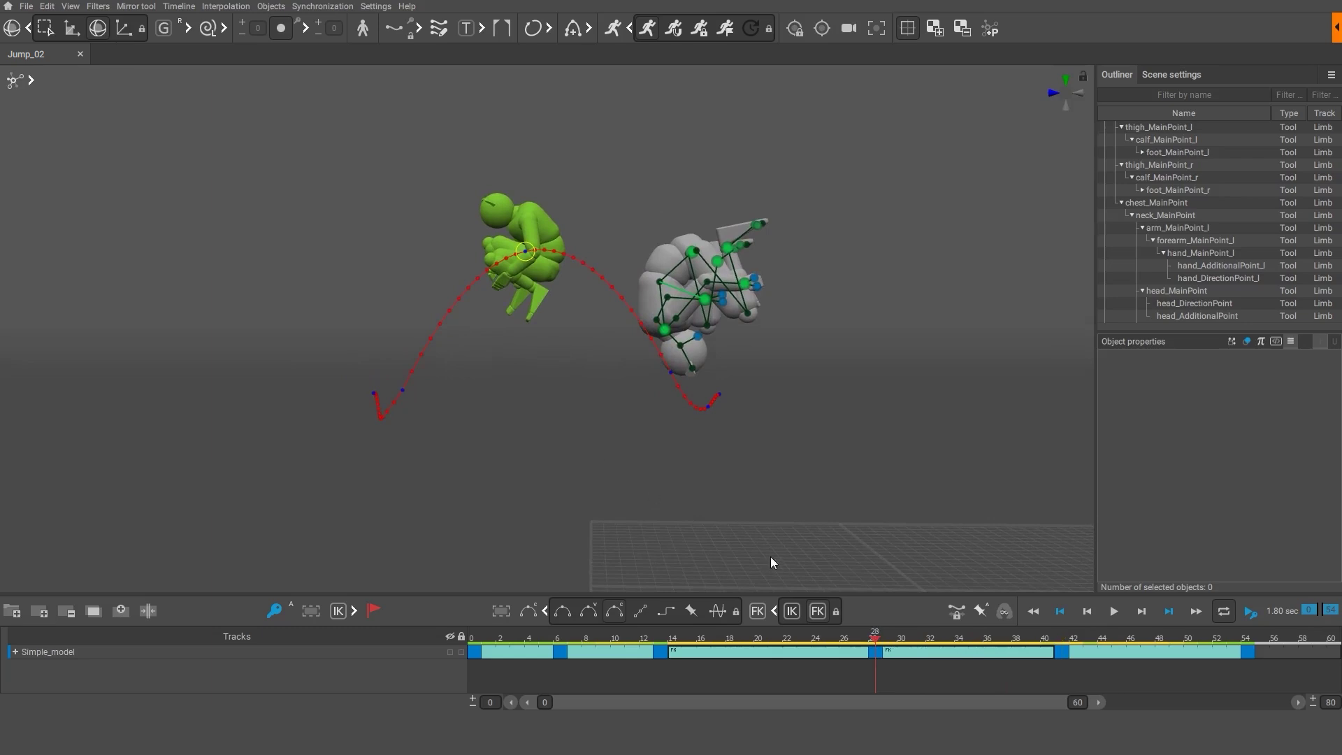
pyautogui.click(660, 636)
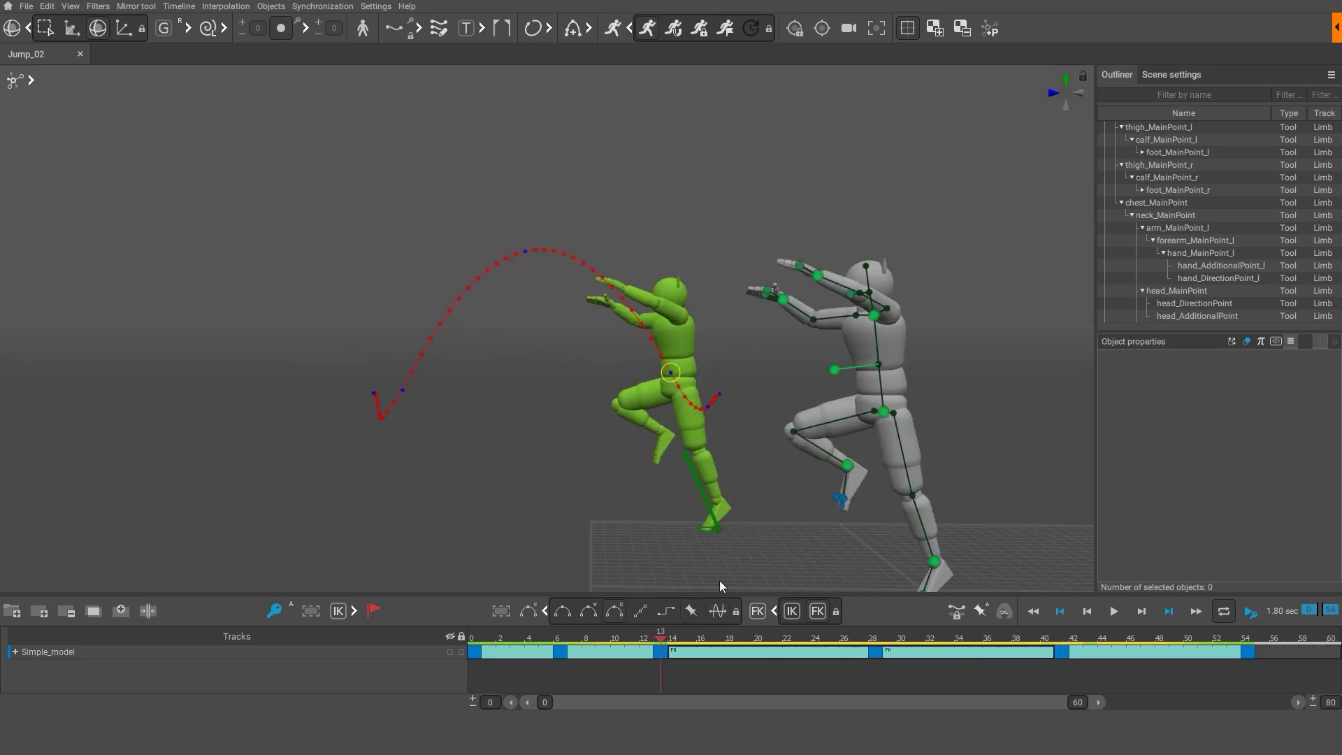
pyautogui.moveTo(795, 542); pyautogui.dragTo(808, 495, button='middle')
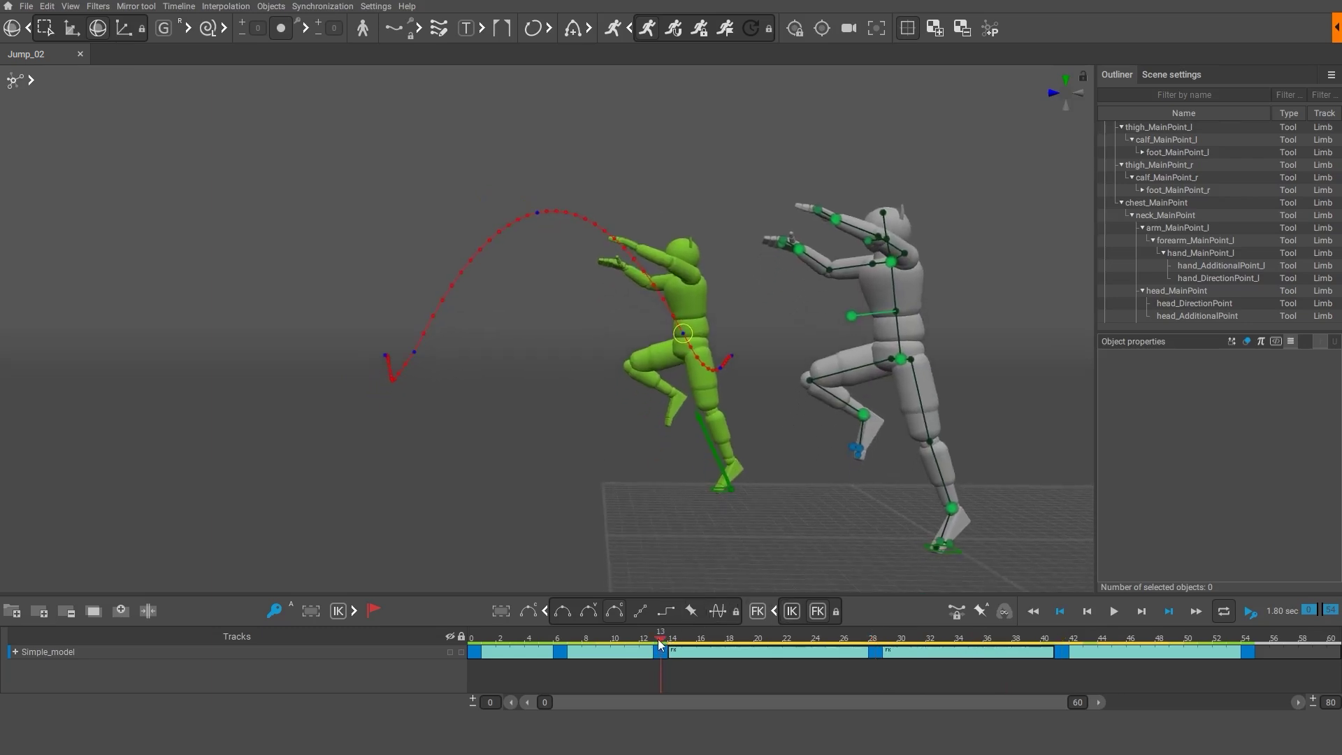
# Scrub between frames 13, 28 and 41 to examine the body's rotation in both halves of the flip.
pyautogui.click(876, 637)
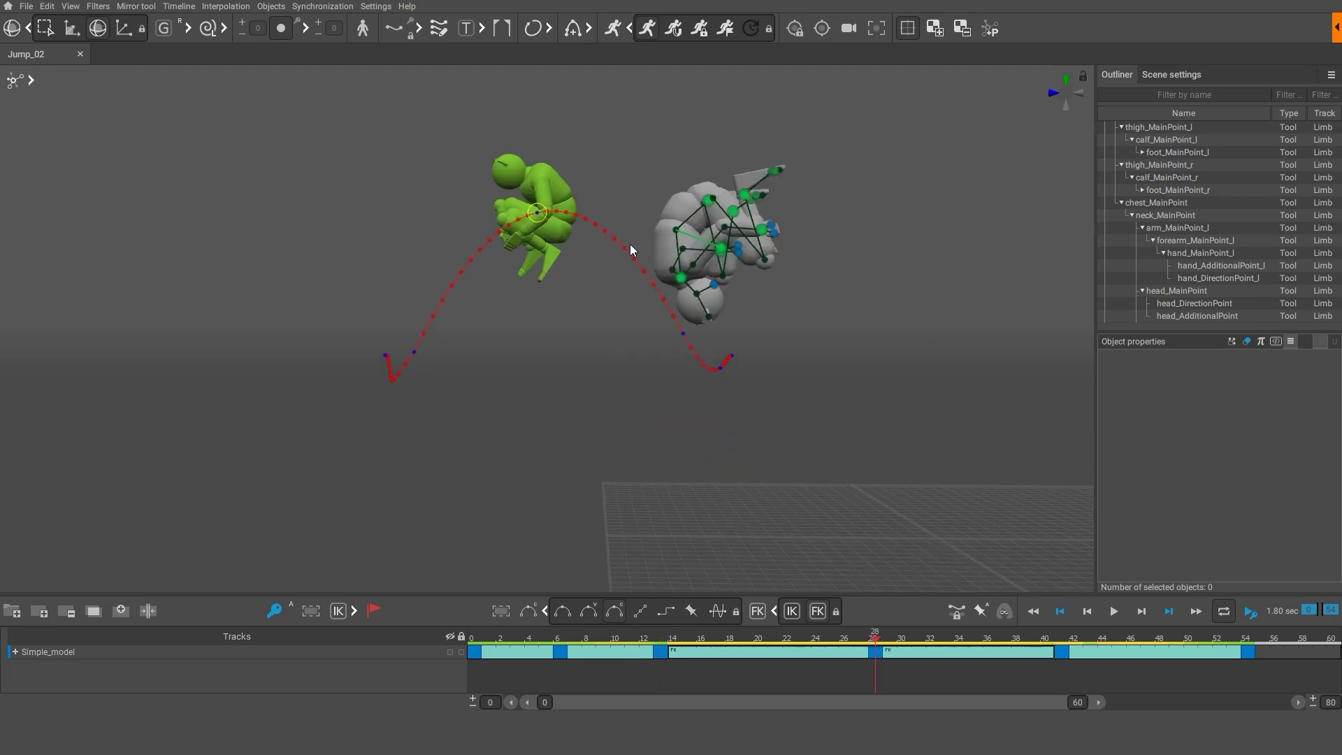
pyautogui.click(662, 639)
pyautogui.moveTo(668, 644); pyautogui.dragTo(873, 652)
pyautogui.click(1066, 658)
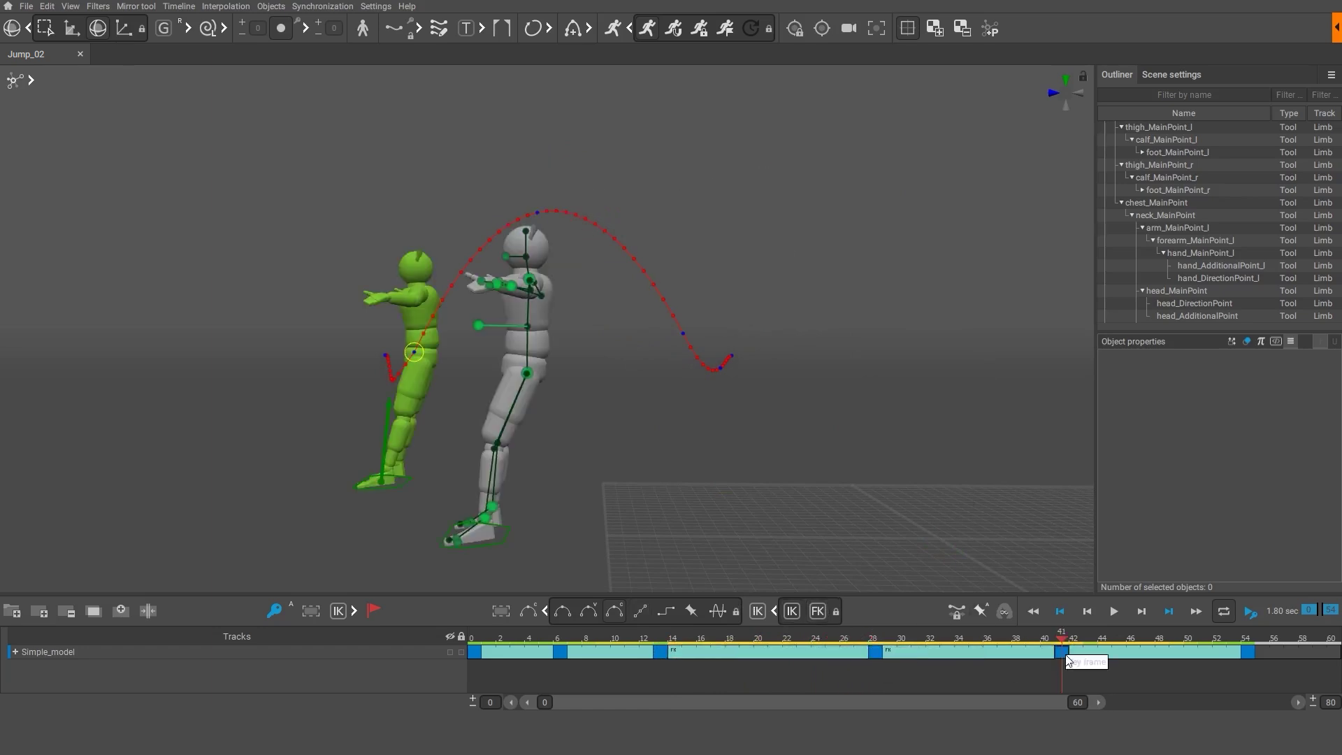
pyautogui.moveTo(878, 649); pyautogui.dragTo(1063, 652)
pyautogui.click(664, 651)
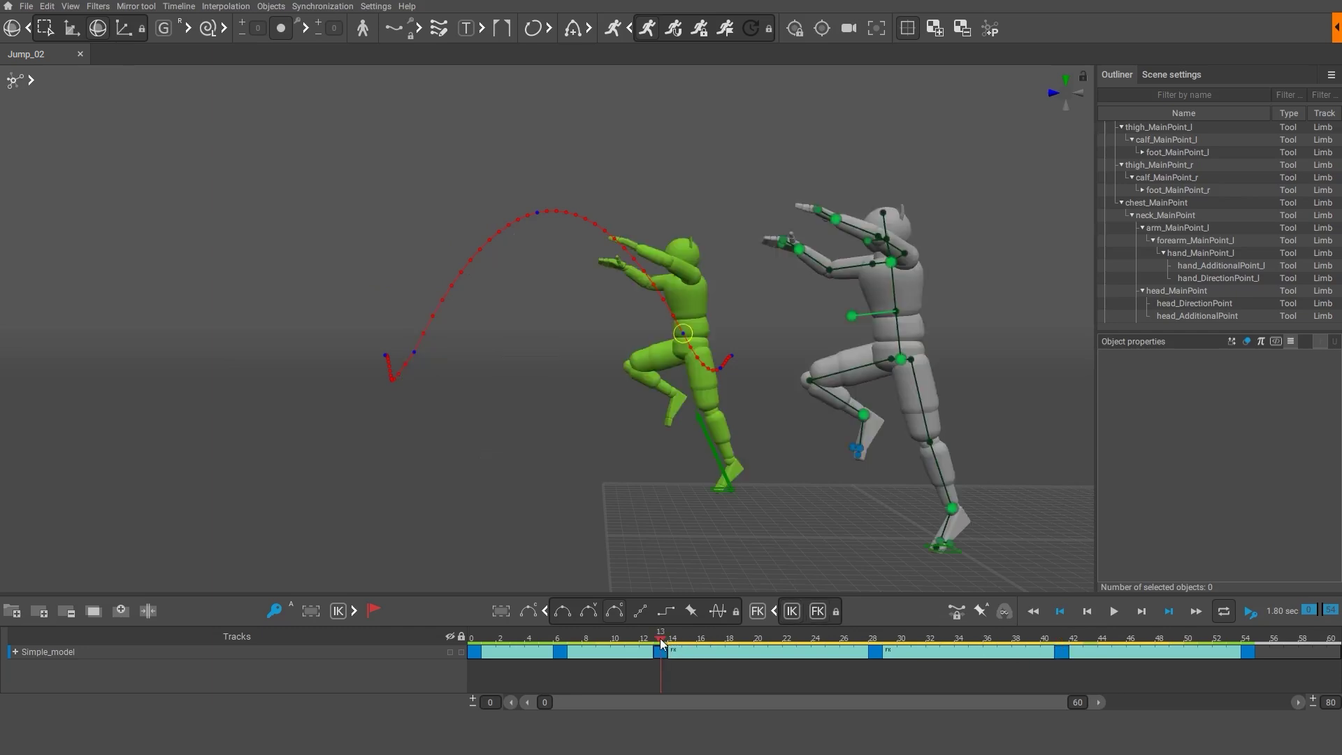
pyautogui.moveTo(663, 642); pyautogui.dragTo(884, 653)
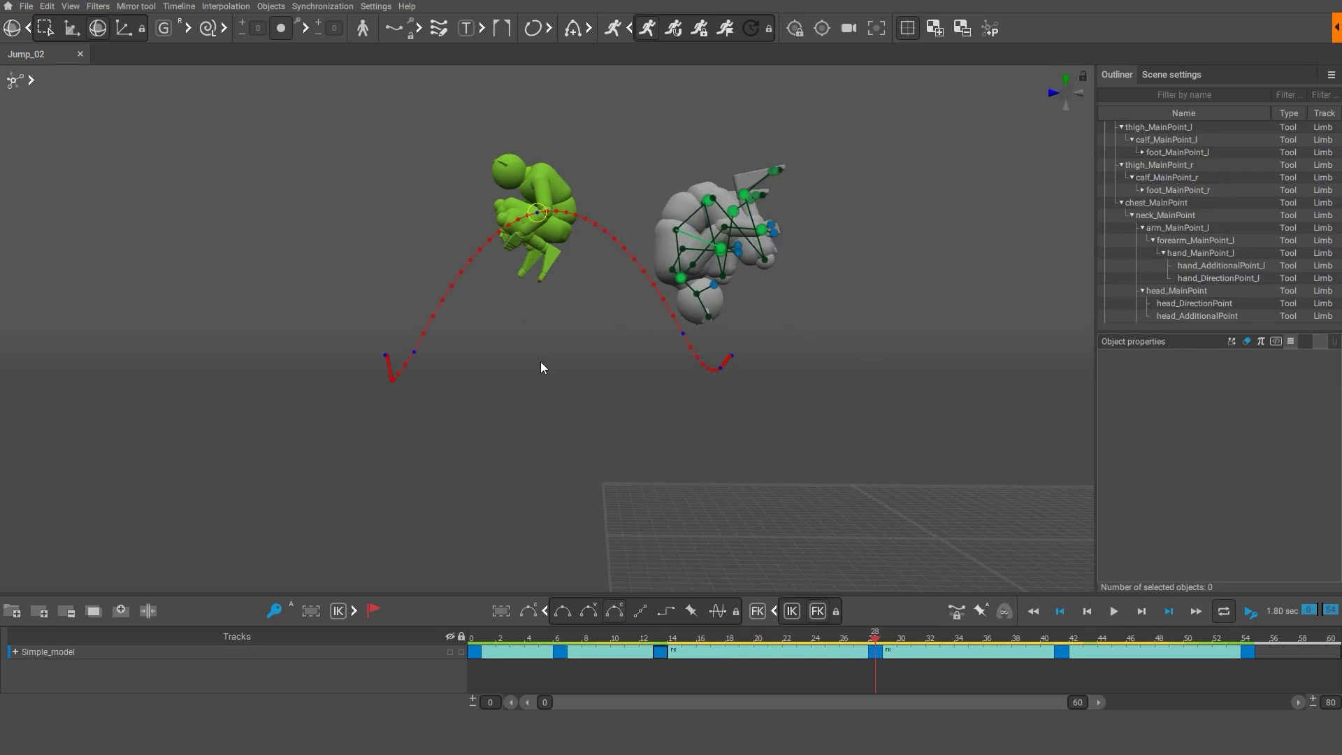
# Copy the tucked key pose at frame 28 to frames 23 and 33 on the Simple_model track.
pyautogui.click(876, 651)
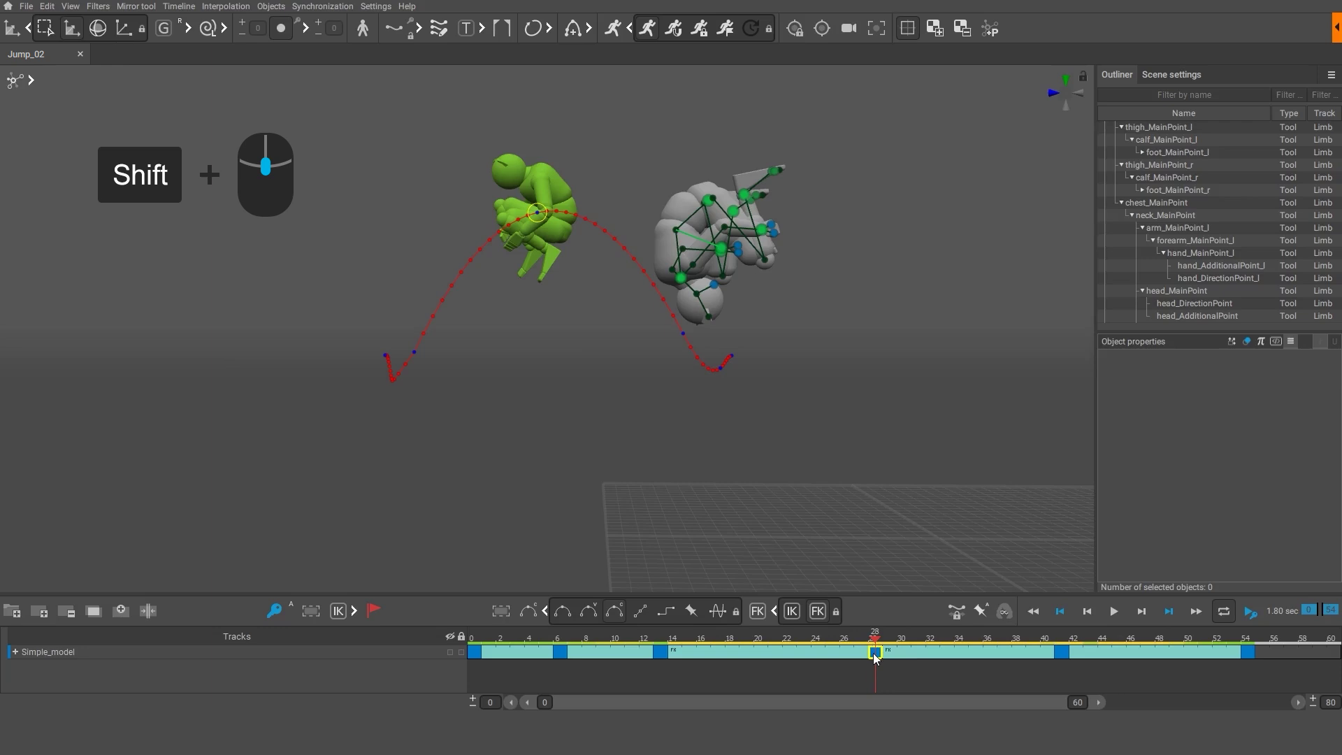
pyautogui.keyDown('shift'); pyautogui.moveTo(875, 657); pyautogui.dragTo(804, 657); pyautogui.keyUp('shift')
pyautogui.click(876, 656)
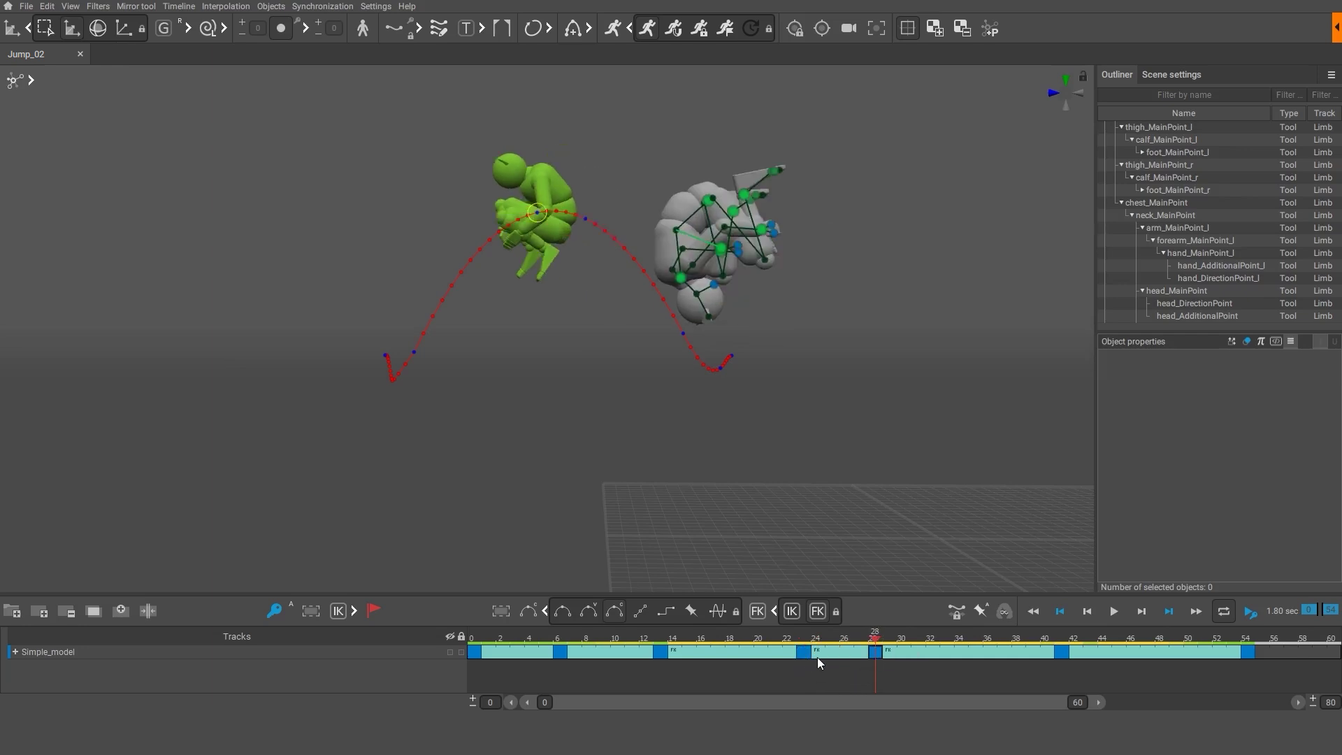
pyautogui.moveTo(883, 657); pyautogui.dragTo(947, 657)
pyautogui.click(880, 659)
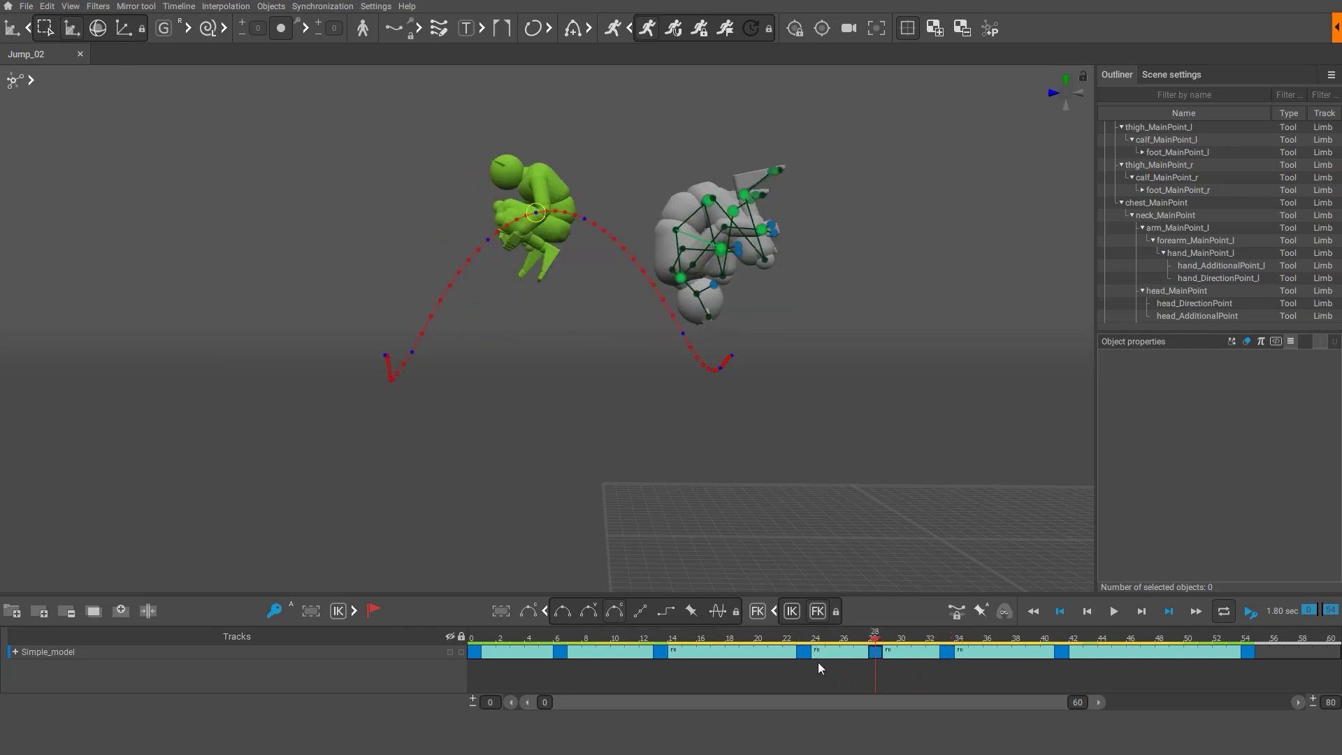
pyautogui.hotkey('ctrl', 'Right')
pyautogui.hotkey('ctrl', 'Right')
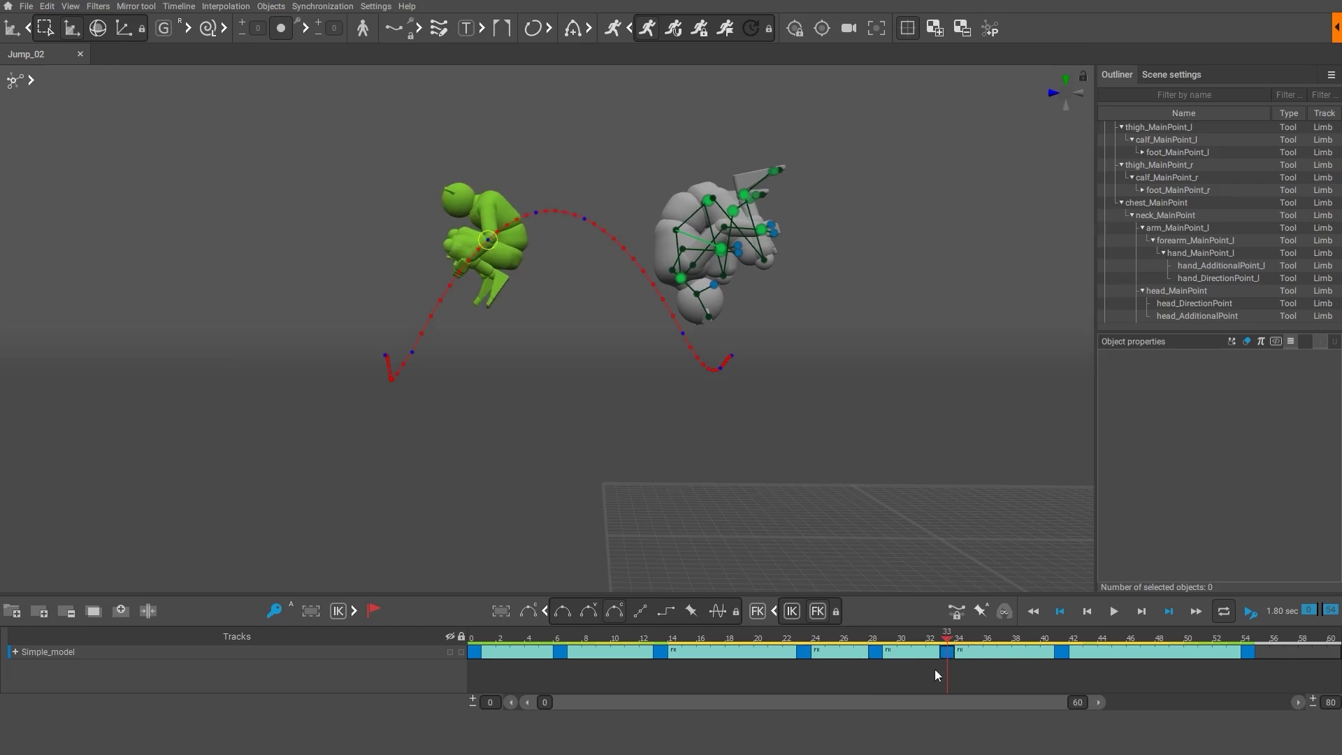
# At frame 23, turn on the neighbors ghost display so the adjacent key poses appear.
pyautogui.click(806, 656)
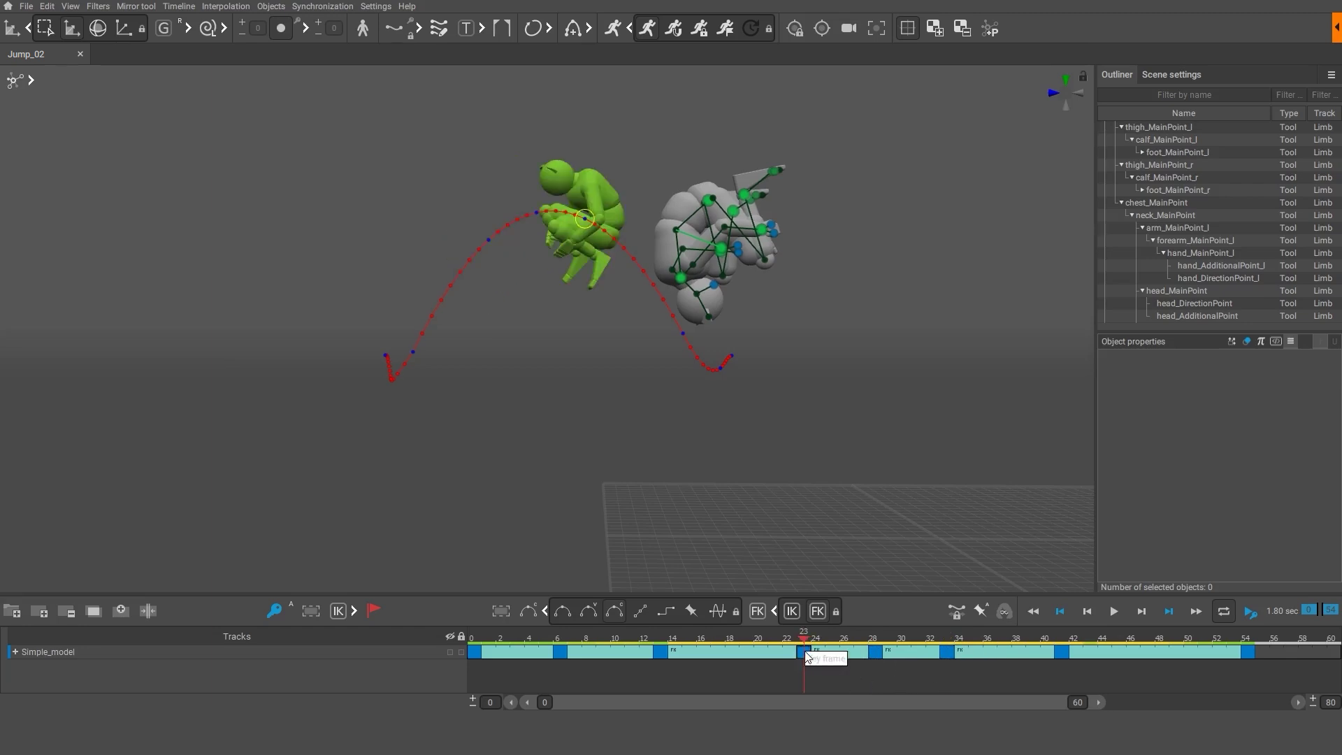
pyautogui.click(302, 31)
pyautogui.click(400, 30)
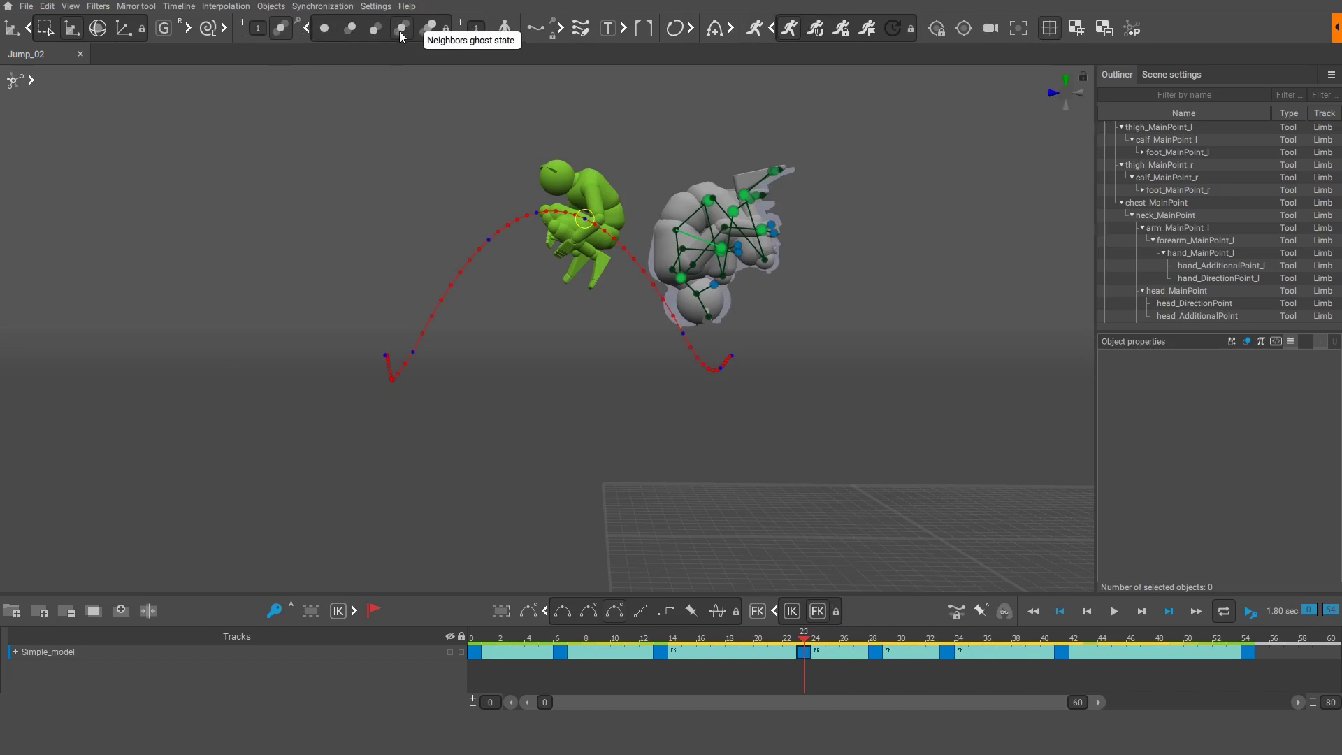
pyautogui.click(299, 26)
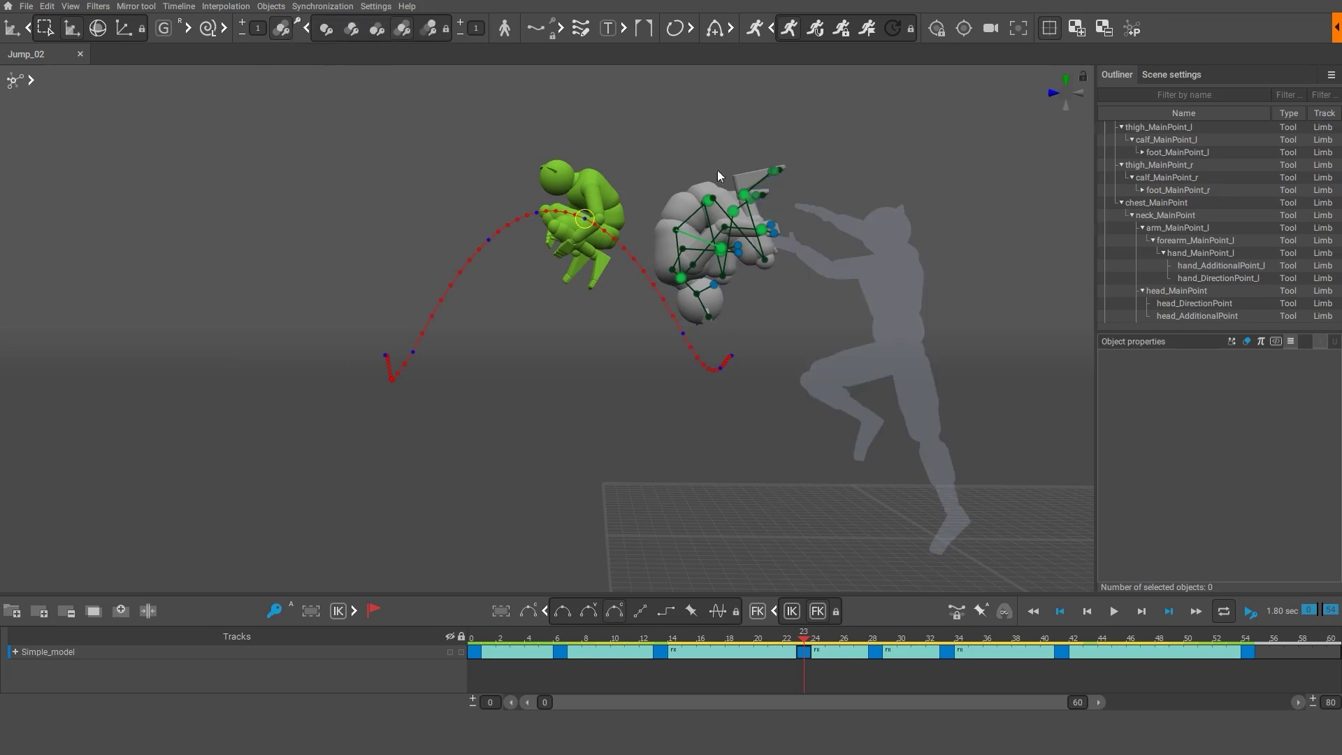
# Select all body points at frame 23, move the tucked character back toward the takeoff pose and rotate it backward to an earlier flip phase.
pyautogui.moveTo(761, 309); pyautogui.dragTo(818, 343)
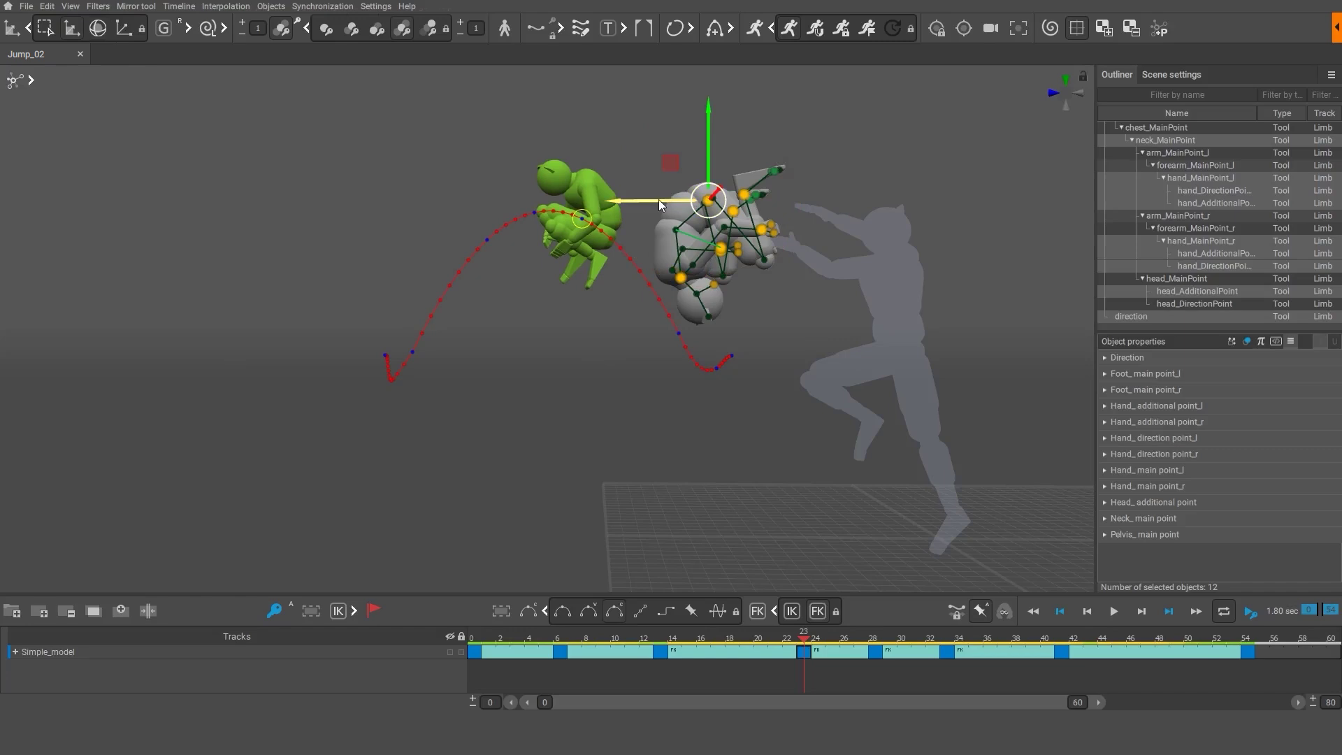
pyautogui.moveTo(662, 200); pyautogui.dragTo(741, 208)
pyautogui.press('e')
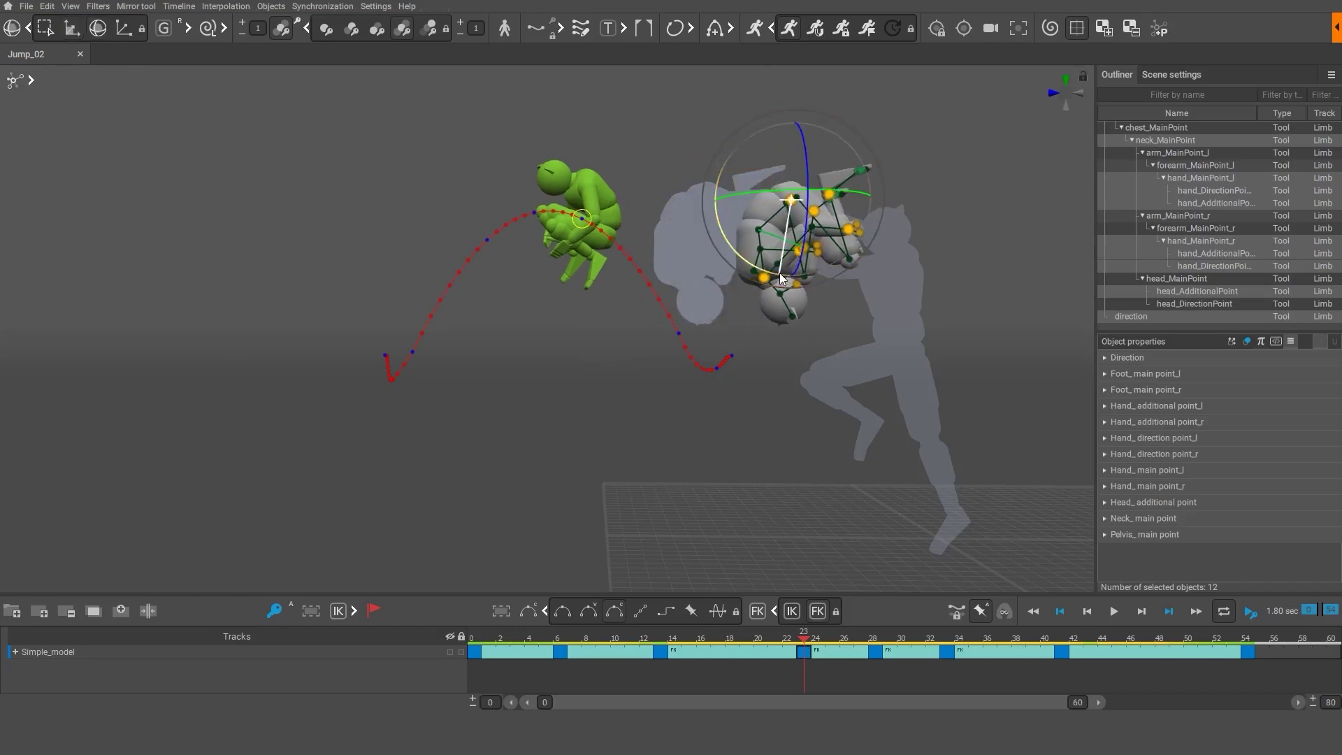
pyautogui.moveTo(745, 257); pyautogui.dragTo(738, 253)
pyautogui.press('w')
pyautogui.moveTo(721, 201); pyautogui.dragTo(749, 204)
pyautogui.click(819, 573)
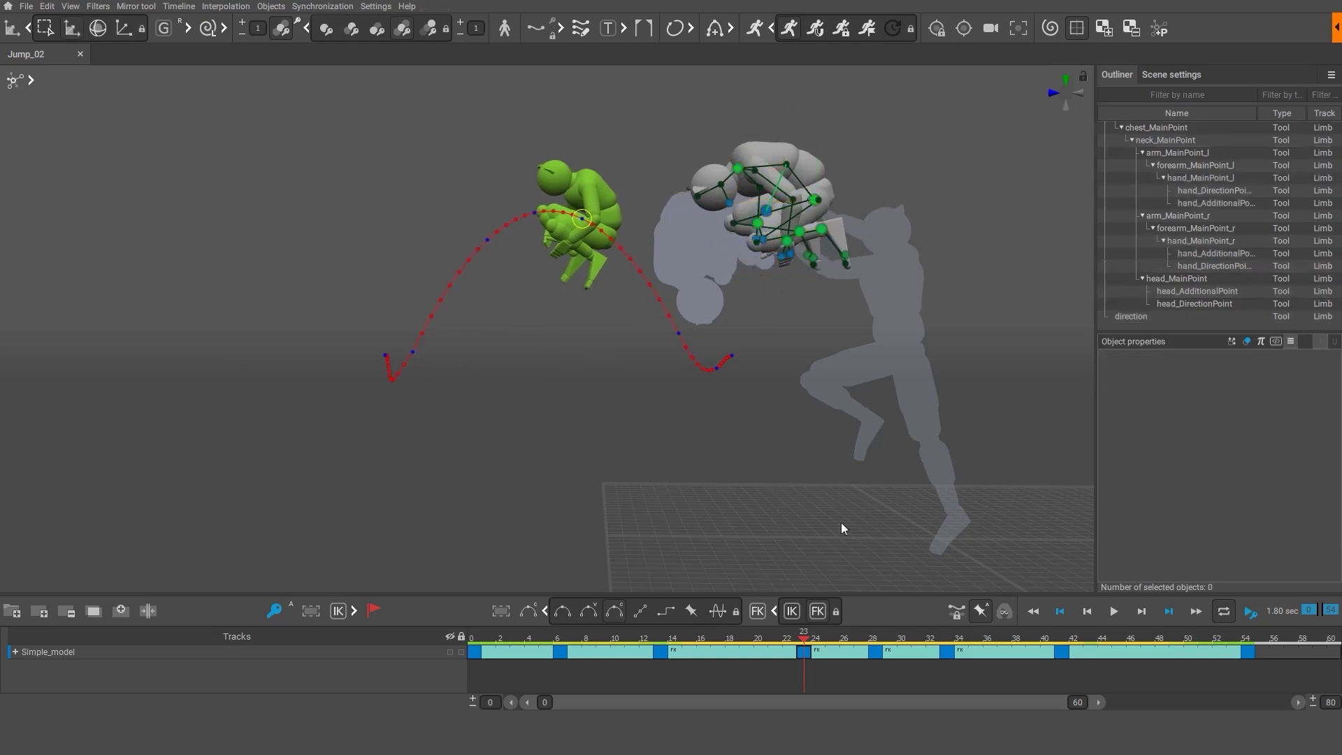
# At frame 33, move the whole tucked character forward toward the landing and rotate it further through the flip so it lies on its back.
pyautogui.moveTo(813, 639); pyautogui.dragTo(949, 650)
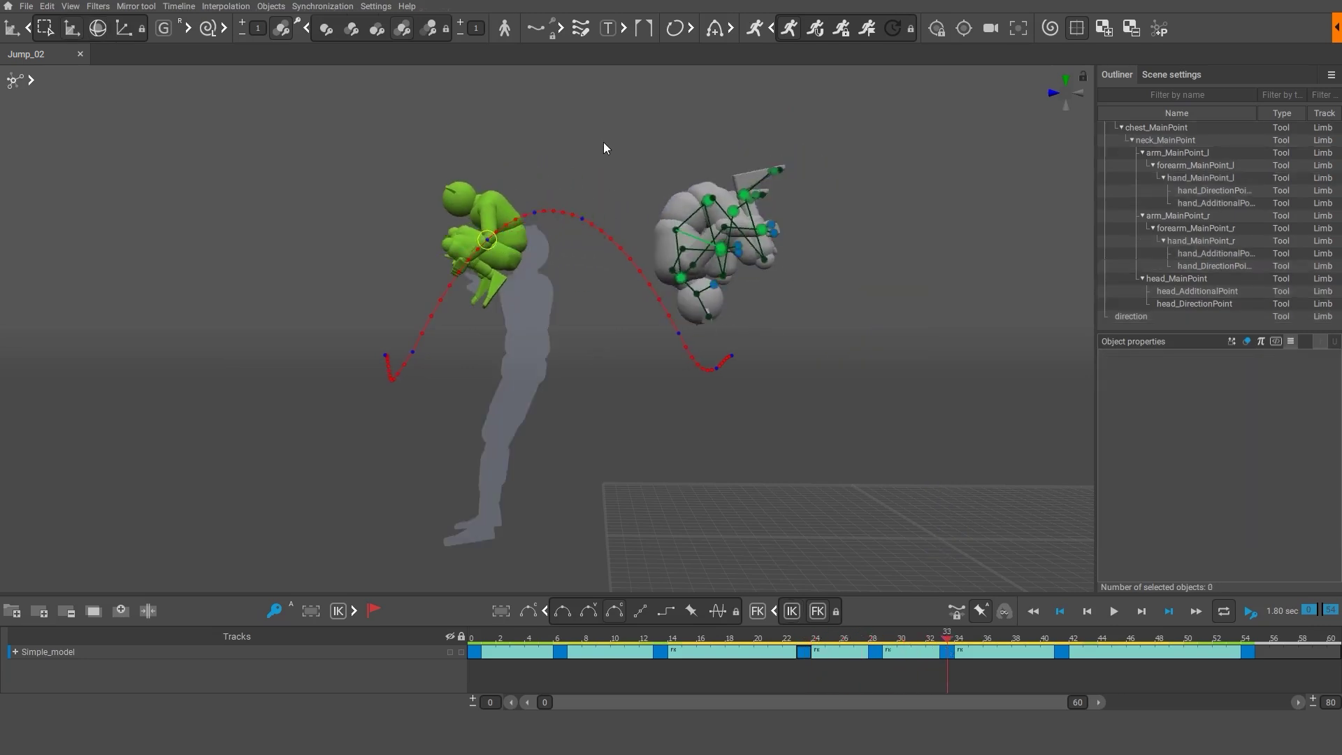
pyautogui.hotkey('ctrl', 'a')
pyautogui.moveTo(655, 202); pyautogui.dragTo(552, 196)
pyautogui.press('e')
pyautogui.moveTo(549, 249); pyautogui.dragTo(600, 269)
pyautogui.moveTo(669, 219); pyautogui.dragTo(670, 215)
pyautogui.moveTo(620, 274); pyautogui.dragTo(632, 273)
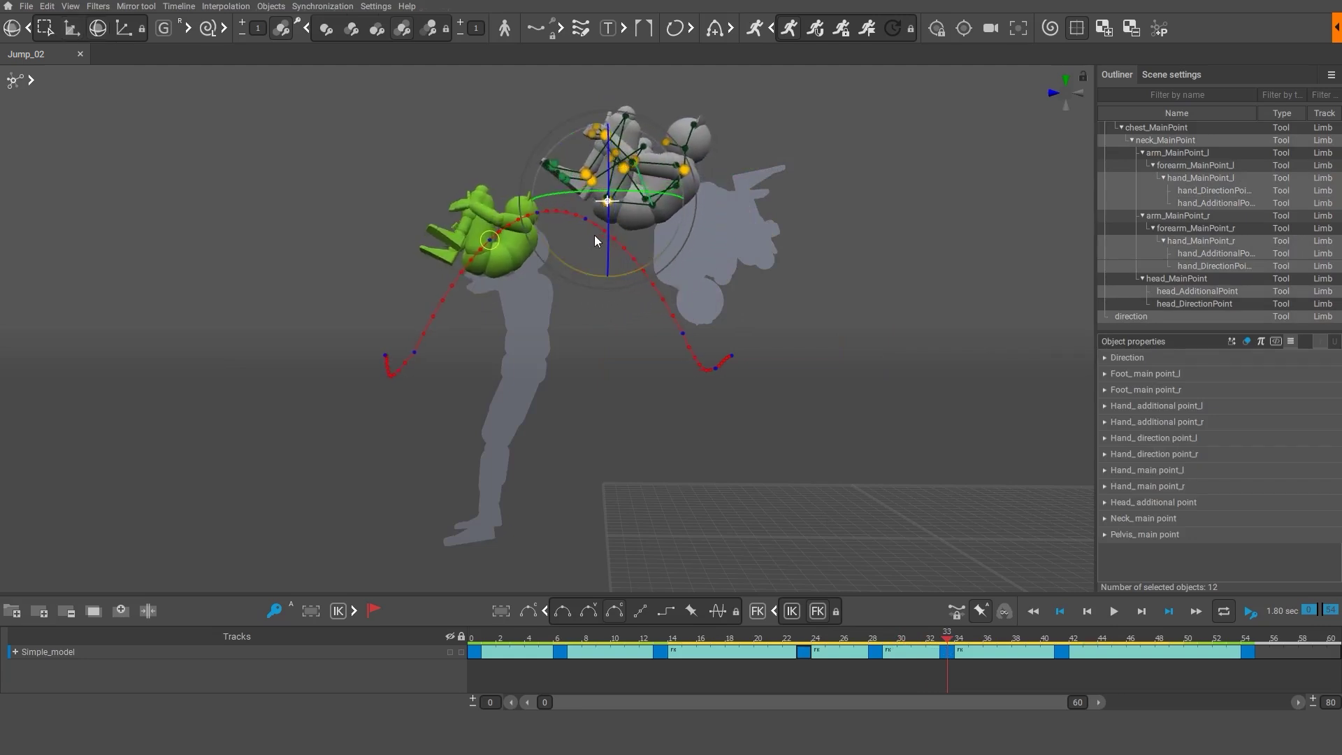
pyautogui.press('w')
pyautogui.moveTo(607, 167); pyautogui.dragTo(551, 253)
pyautogui.click(763, 294)
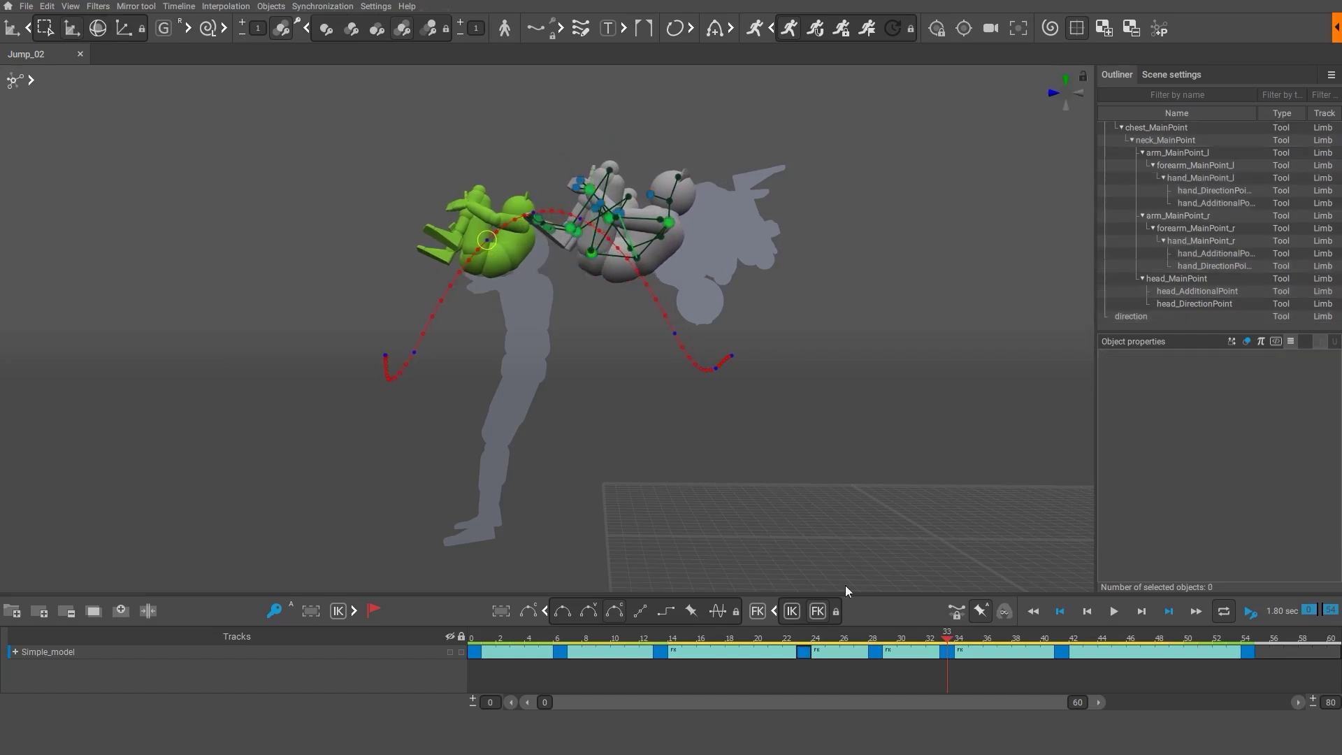
# Scrub the edited flip up to frame 36, turn off the ghosts and play the animation.
pyautogui.moveTo(804, 651); pyautogui.dragTo(993, 664)
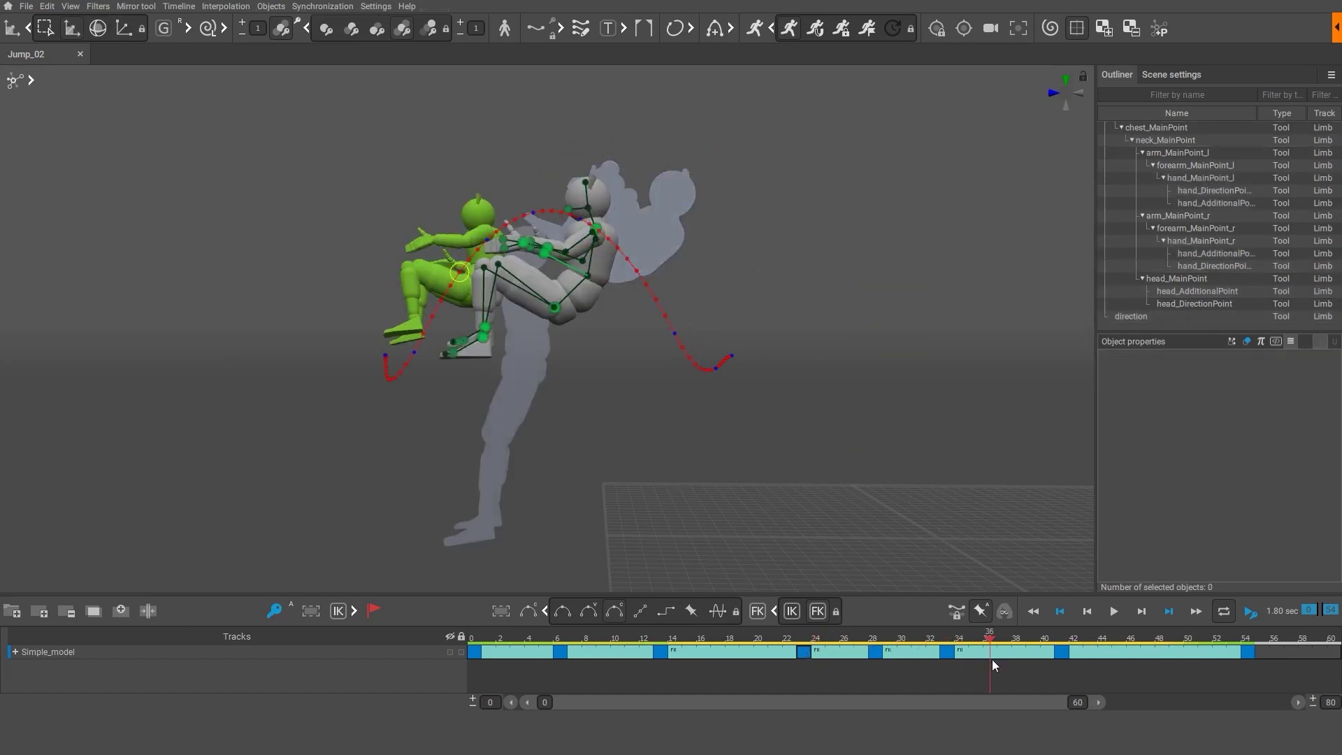
pyautogui.click(285, 36)
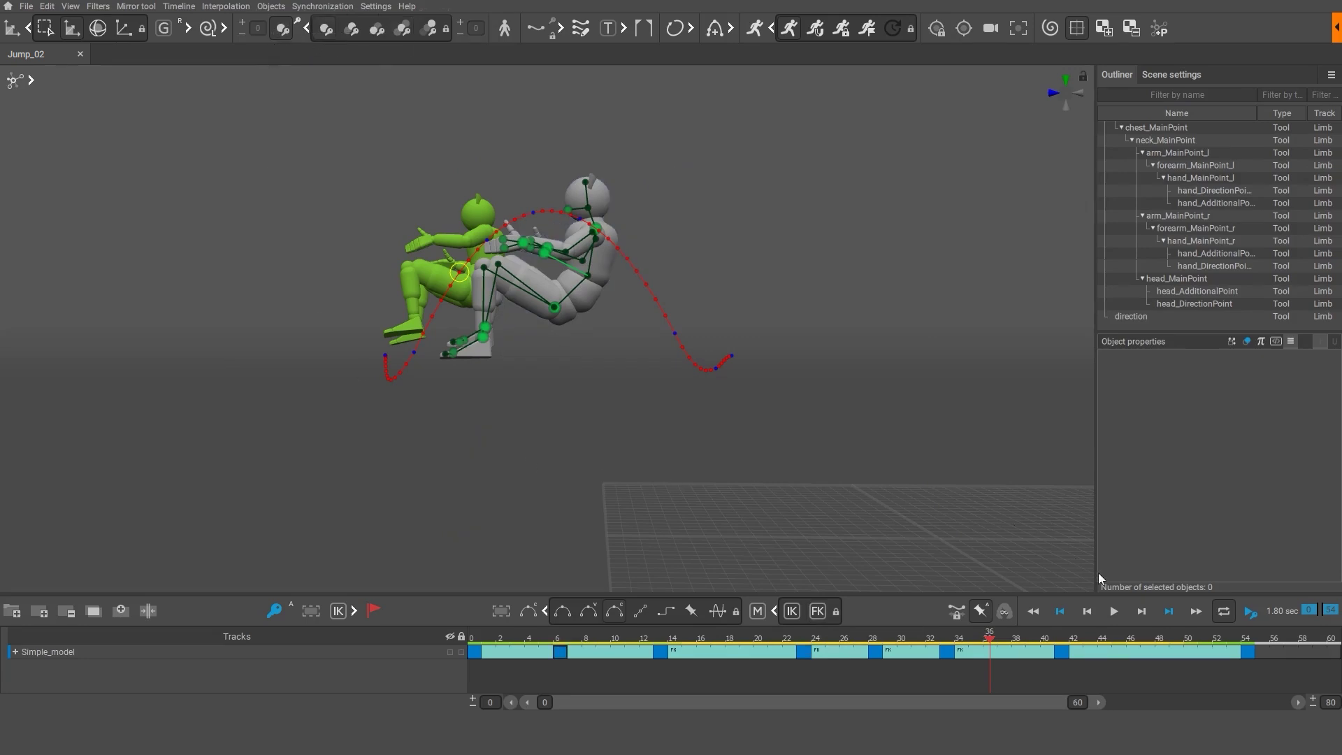
pyautogui.click(1114, 612)
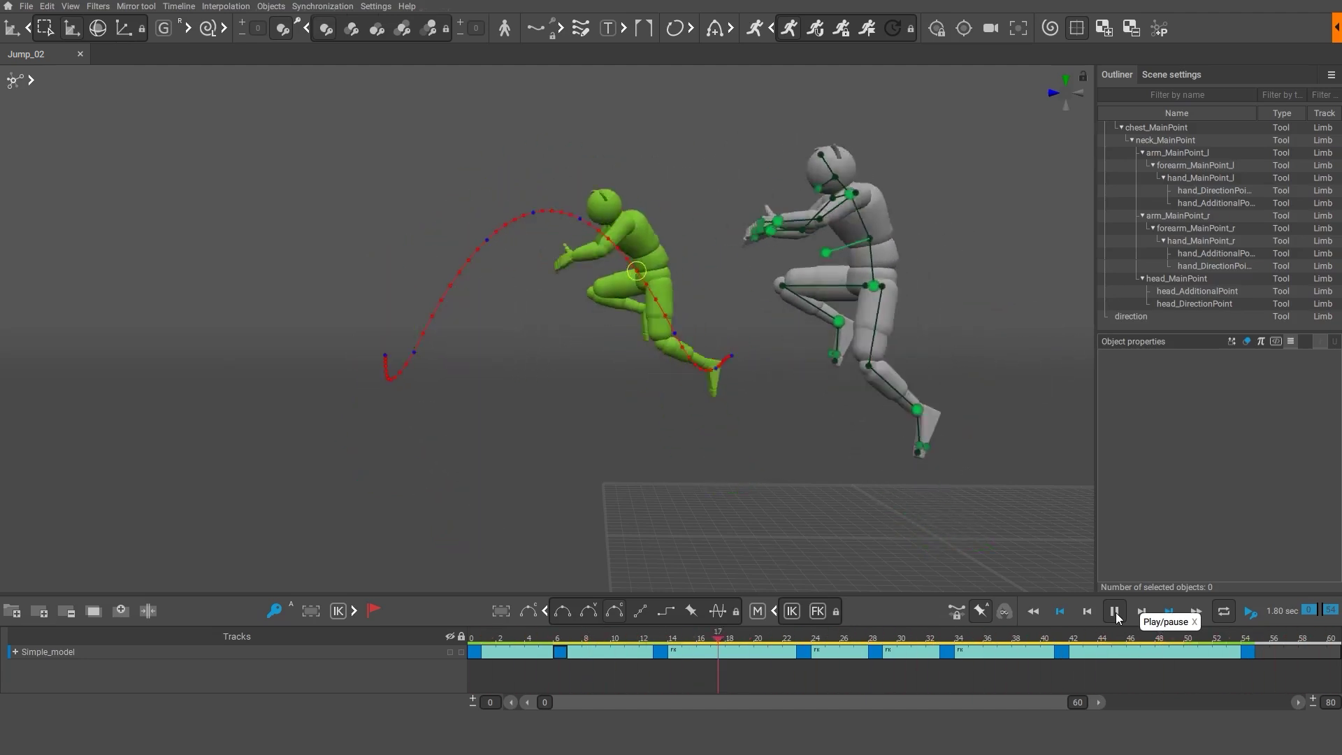
pyautogui.click(1115, 612)
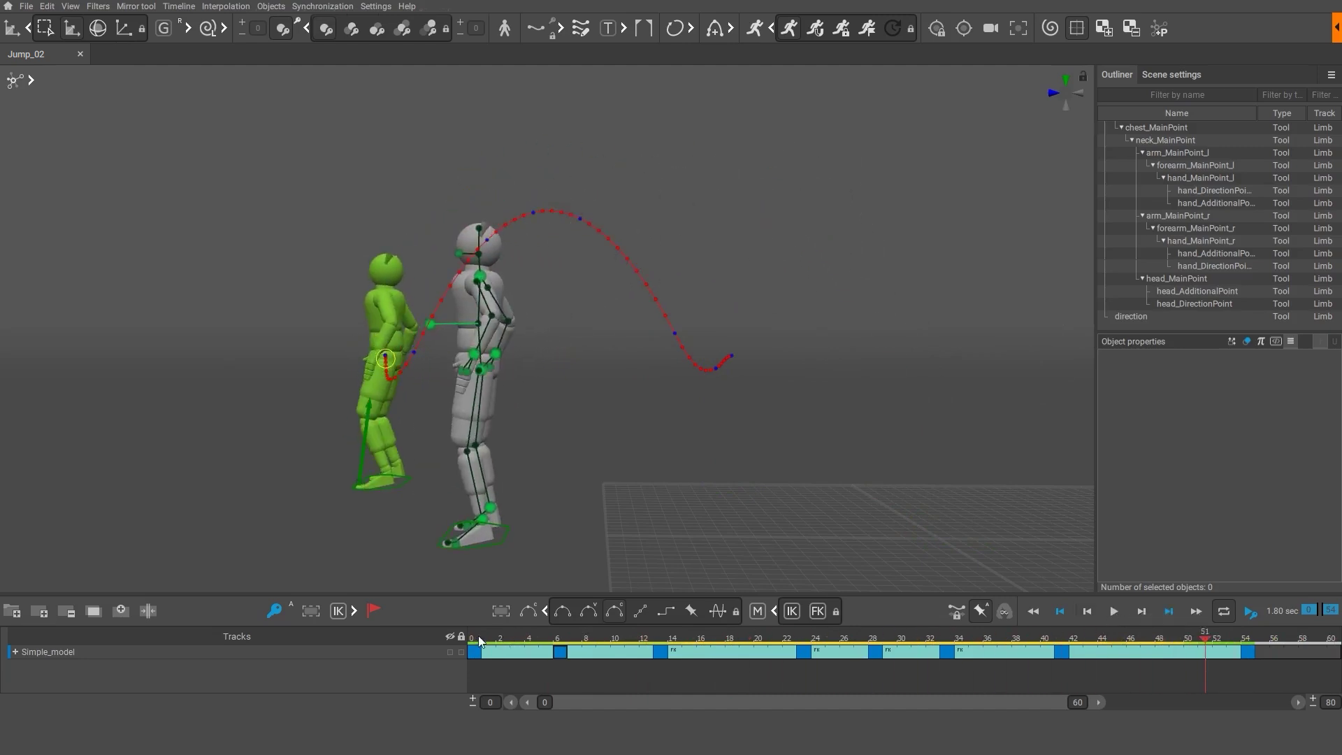
# At frame 6, move both hands from behind the back to above head level for the takeoff swing.
pyautogui.moveTo(474, 642); pyautogui.dragTo(565, 646)
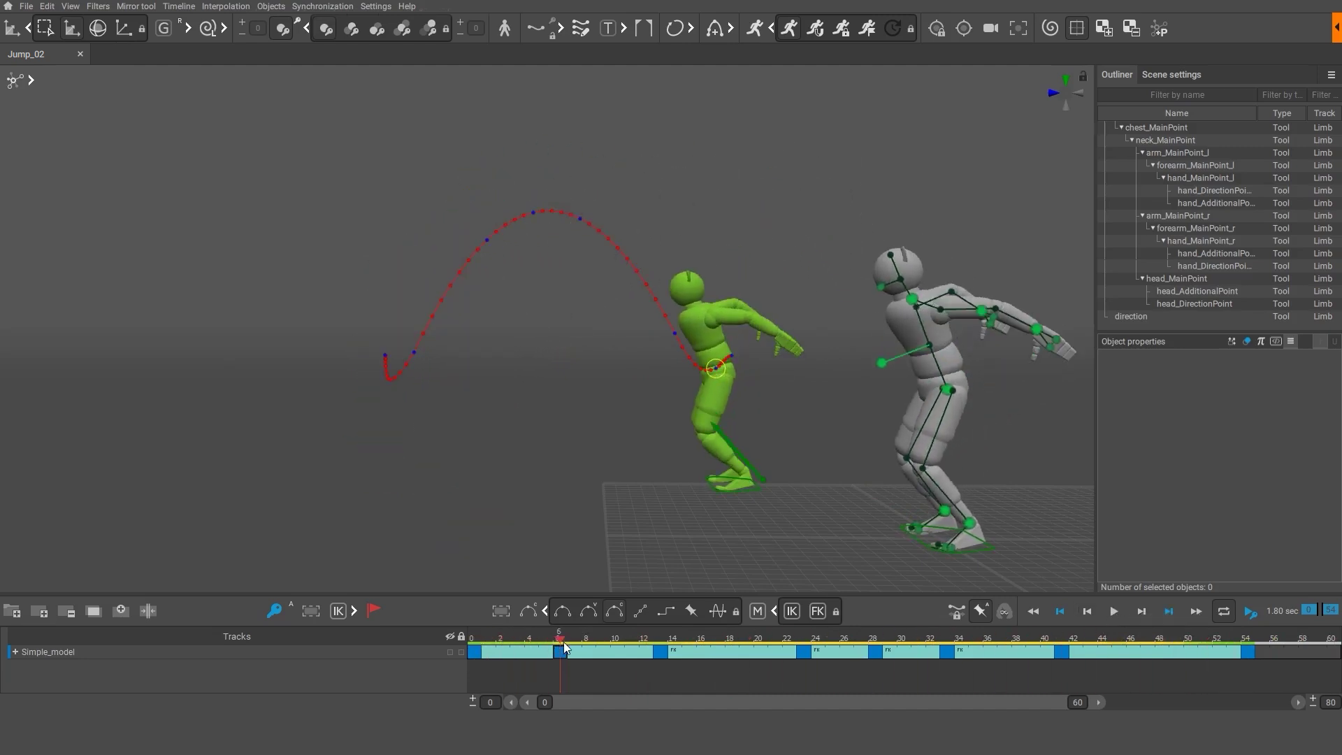
pyautogui.moveTo(899, 551); pyautogui.dragTo(644, 539, button='middle')
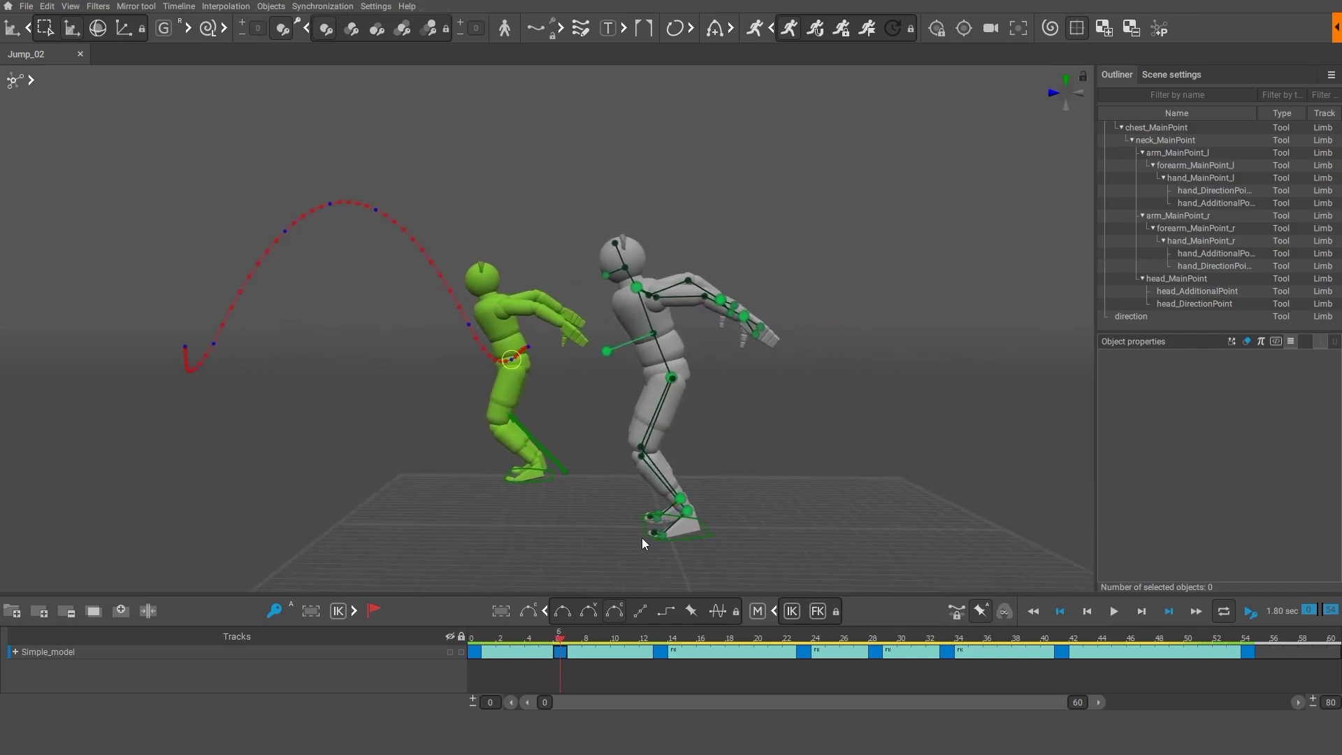
pyautogui.keyDown('alt'); pyautogui.moveTo(719, 541); pyautogui.dragTo(732, 542, button='right'); pyautogui.keyUp('alt')
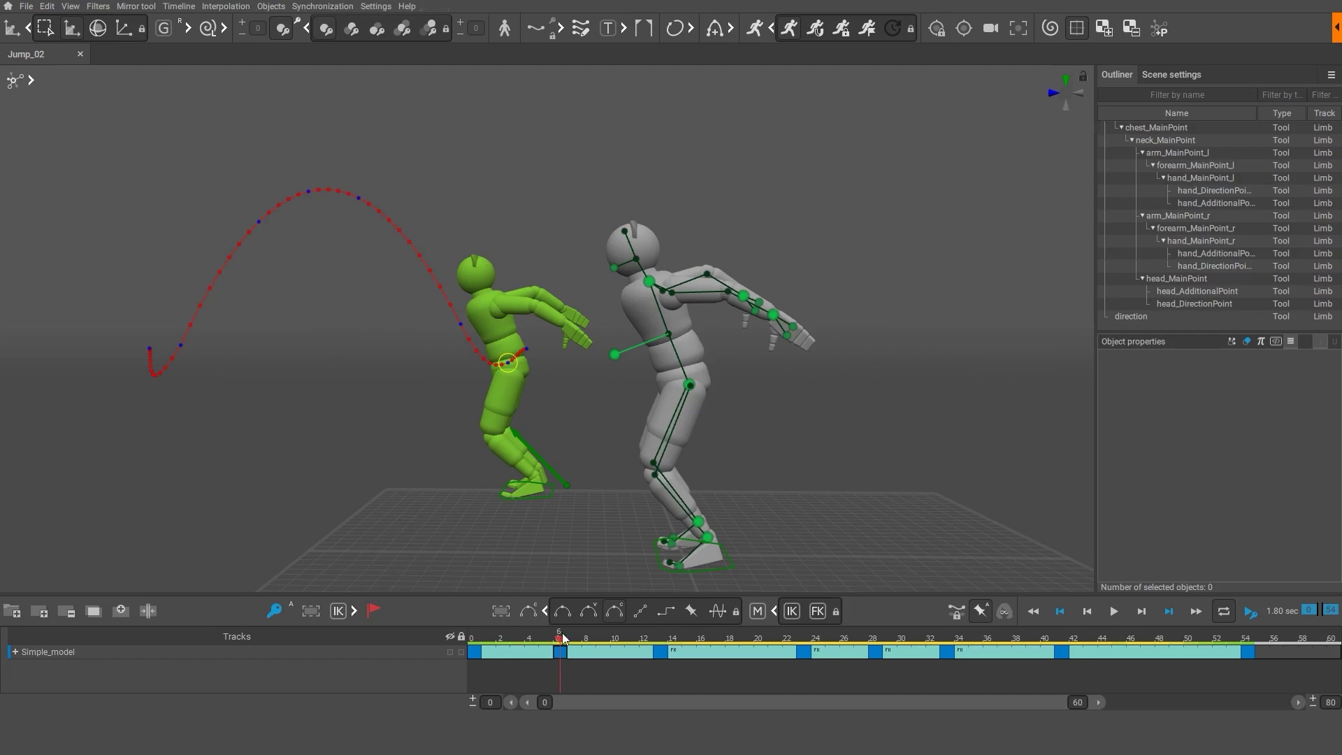
pyautogui.moveTo(563, 637)
pyautogui.mouseDown()
pyautogui.moveTo(482, 647)
pyautogui.moveTo(745, 674)
pyautogui.moveTo(731, 674)
pyautogui.moveTo(597, 662)
pyautogui.moveTo(737, 667)
pyautogui.moveTo(770, 663)
pyautogui.moveTo(690, 665)
pyautogui.moveTo(801, 650)
pyautogui.moveTo(565, 662)
pyautogui.mouseUp()
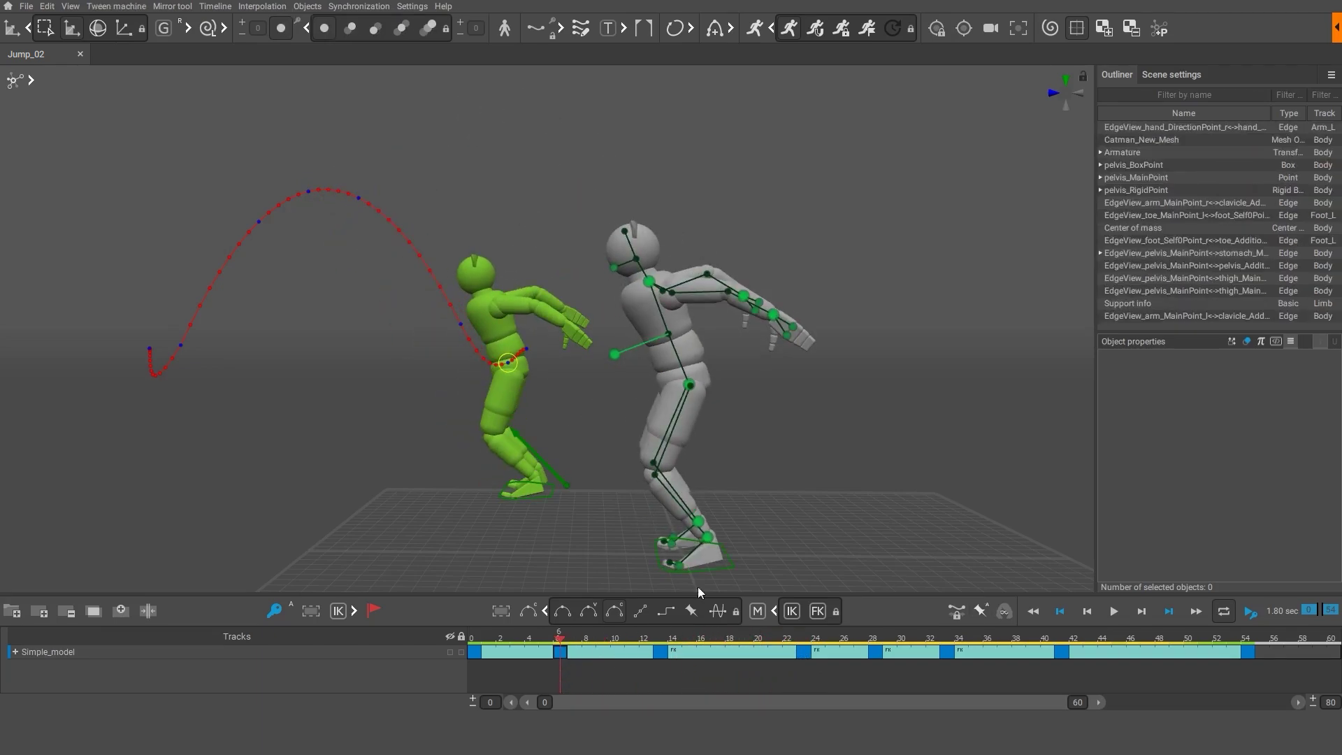
pyautogui.moveTo(698, 586); pyautogui.dragTo(706, 439, button='right')
pyautogui.click(608, 343)
pyautogui.click(706, 416)
pyautogui.keyDown('alt'); pyautogui.moveTo(707, 416); pyautogui.dragTo(483, 406); pyautogui.keyUp('alt')
pyautogui.click(843, 365)
pyautogui.moveTo(844, 364); pyautogui.dragTo(583, 230)
pyautogui.click(821, 297)
pyautogui.moveTo(821, 292); pyautogui.dragTo(644, 203)
# Raise the right hand higher above the head at frame 6 and adjust the whole hand's orientation.
pyautogui.keyDown('alt'); pyautogui.moveTo(419, 420); pyautogui.dragTo(552, 451); pyautogui.keyUp('alt')
pyautogui.scroll(3, 552, 451)
pyautogui.keyDown('alt'); pyautogui.moveTo(552, 451); pyautogui.dragTo(550, 525, button='middle'); pyautogui.keyUp('alt')
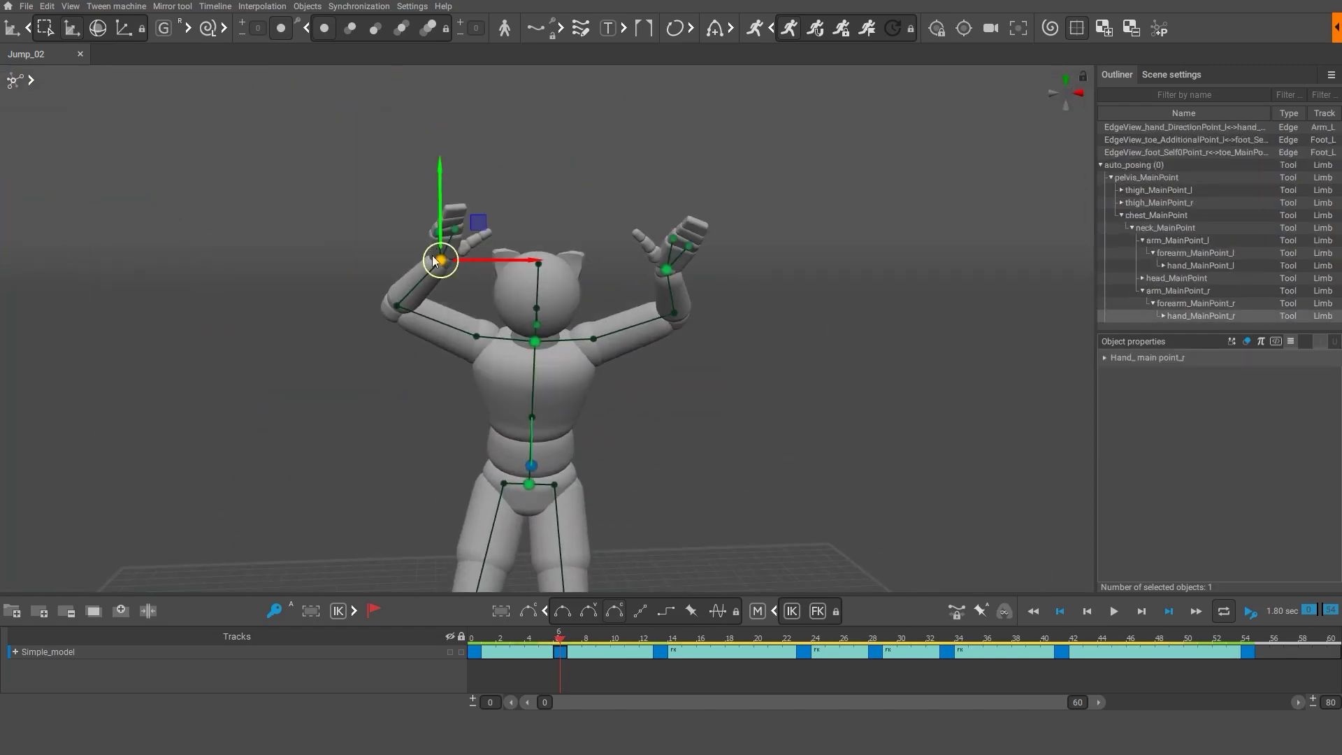
pyautogui.moveTo(440, 261); pyautogui.dragTo(441, 225)
pyautogui.click(656, 266)
pyautogui.moveTo(657, 265); pyautogui.dragTo(616, 308, button='right')
pyautogui.doubleClick(617, 308)
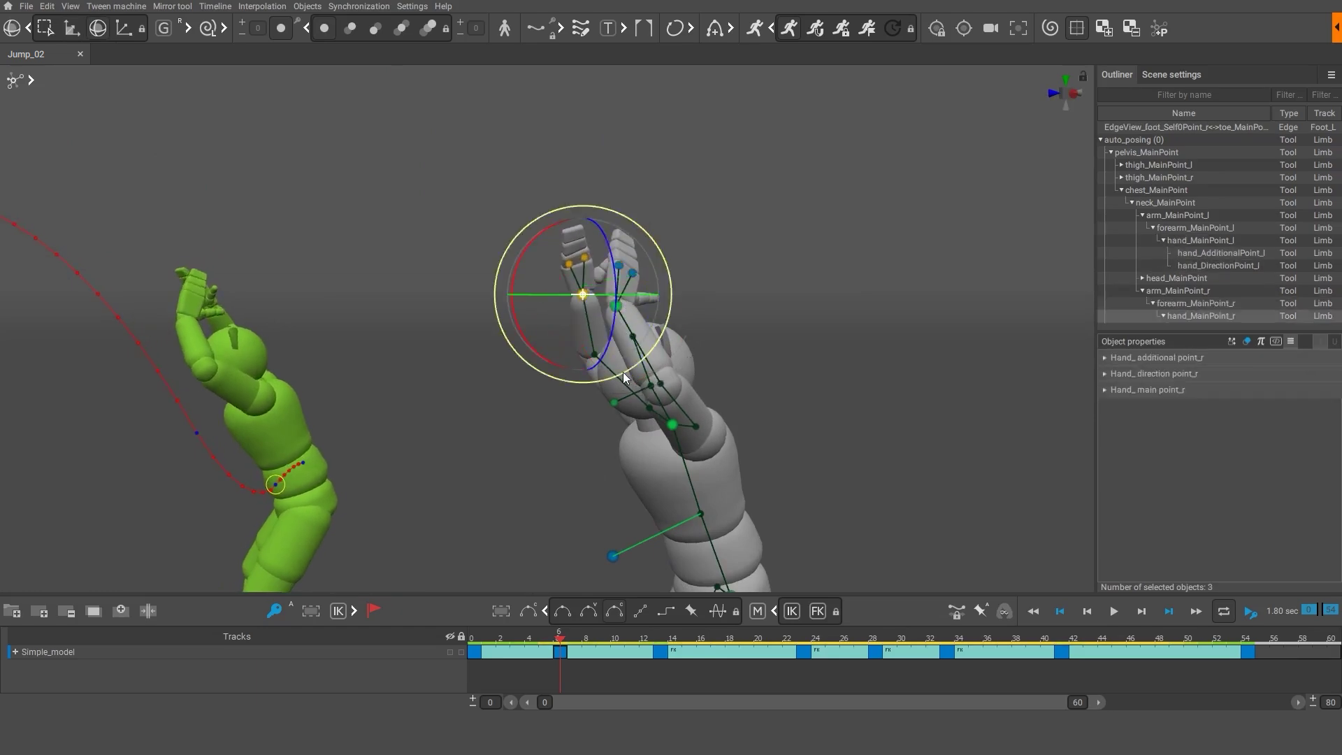
pyautogui.click(757, 381)
# Reposition the whole left hand at frame 6 so it matches the right hand above the head.
pyautogui.moveTo(758, 380); pyautogui.dragTo(549, 350, button='right')
pyautogui.doubleClick(522, 315)
pyautogui.press('w')
pyautogui.keyDown('alt'); pyautogui.moveTo(568, 308); pyautogui.dragTo(652, 446); pyautogui.keyUp('alt')
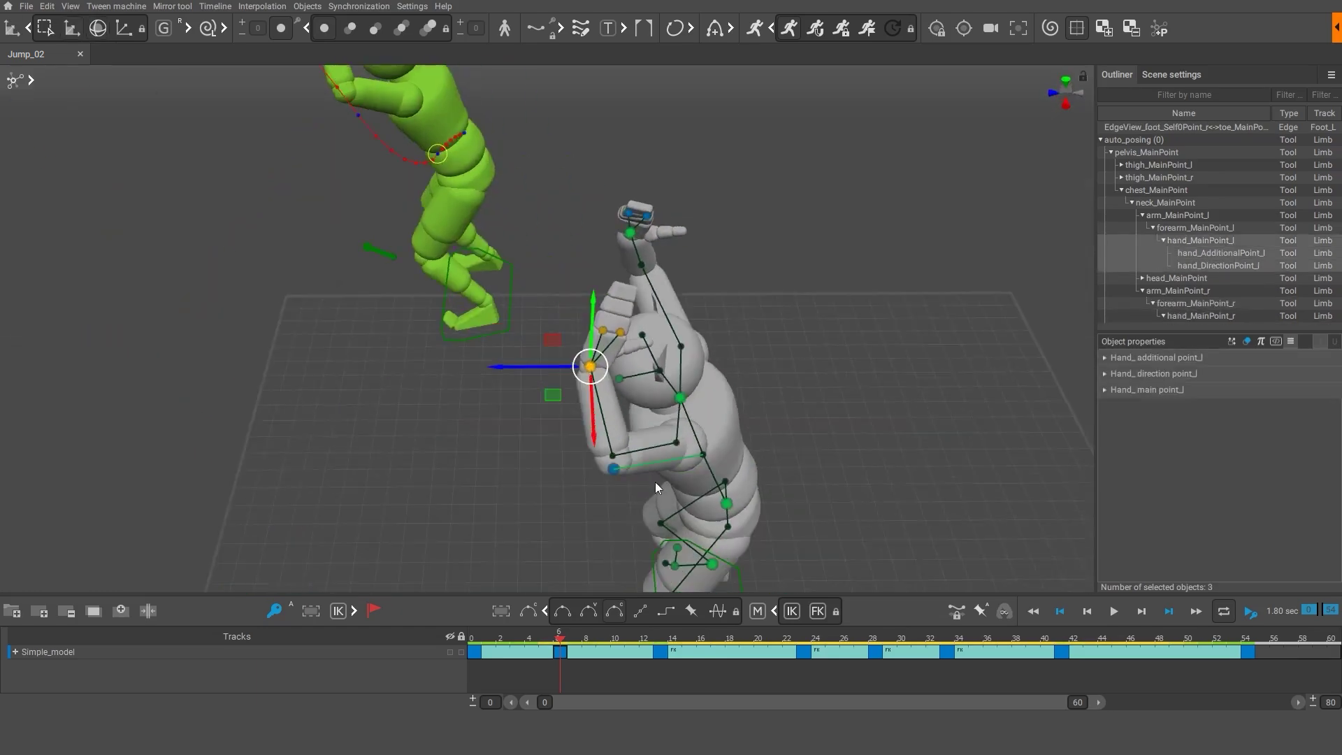
pyautogui.moveTo(590, 369); pyautogui.dragTo(627, 371)
pyautogui.click(897, 521)
pyautogui.moveTo(897, 521); pyautogui.dragTo(658, 322, button='right')
pyautogui.doubleClick(659, 321)
pyautogui.click(706, 431)
pyautogui.moveTo(707, 432); pyautogui.dragTo(741, 411, button='middle')
pyautogui.scroll(-2, 741, 411)
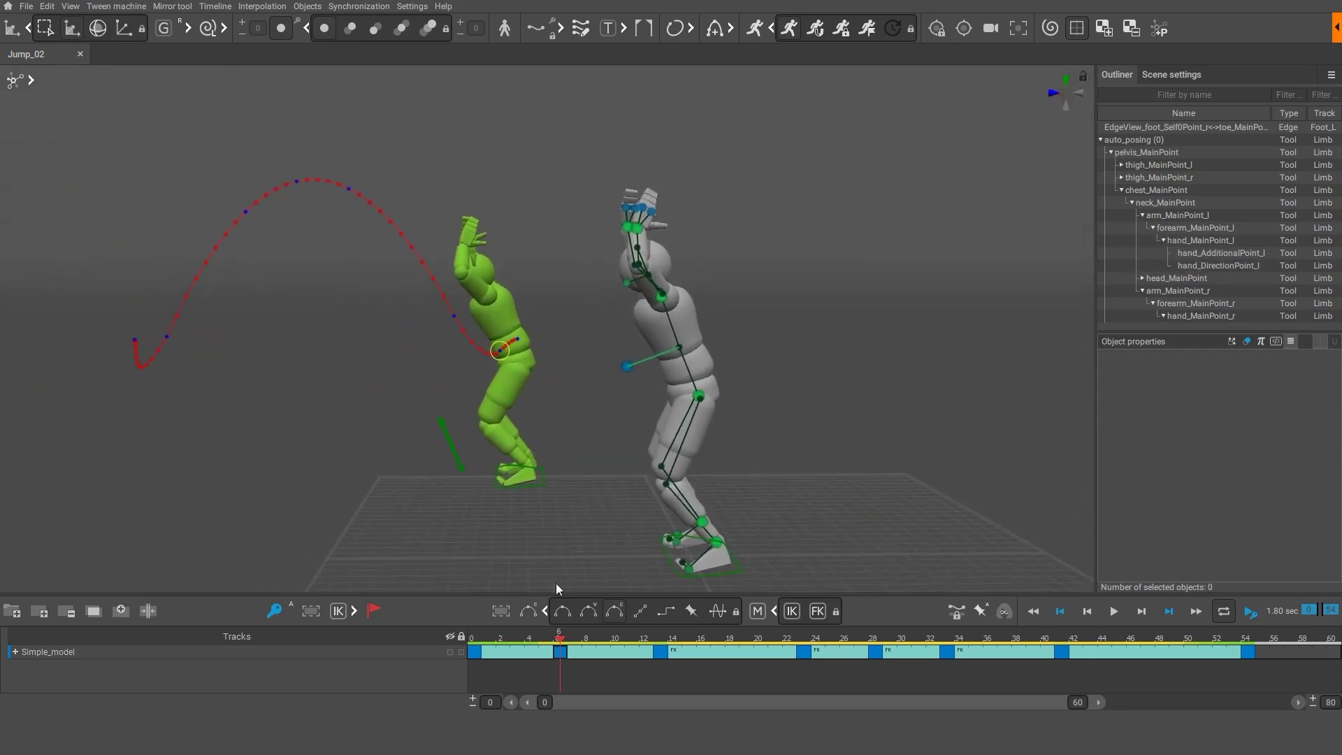
# Play the animation from frame 0 to review the flip with the raised-arm preparation.
pyautogui.moveTo(526, 632); pyautogui.dragTo(462, 662)
pyautogui.keyDown('alt'); pyautogui.moveTo(458, 517); pyautogui.dragTo(367, 493, button='right'); pyautogui.keyUp('alt')
pyautogui.keyDown('alt'); pyautogui.moveTo(367, 494); pyautogui.dragTo(534, 541, button='middle'); pyautogui.keyUp('alt')
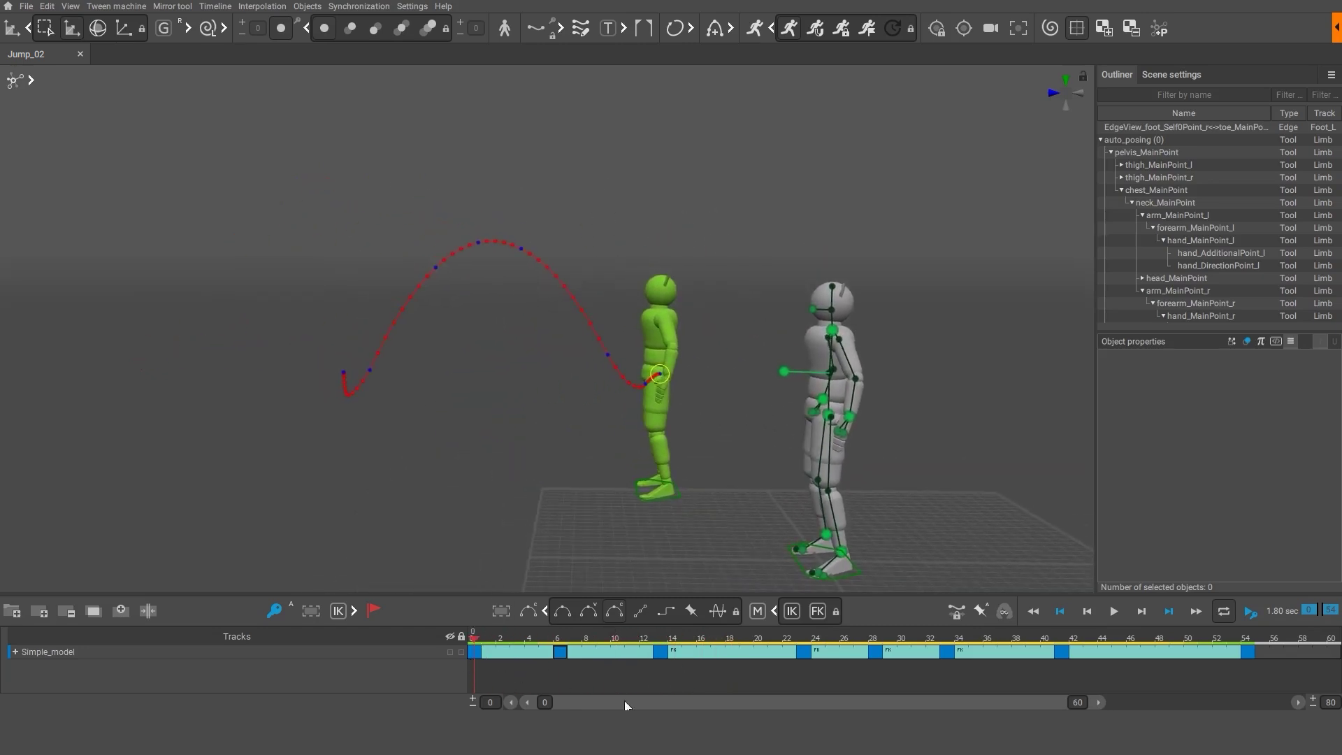
pyautogui.click(1114, 616)
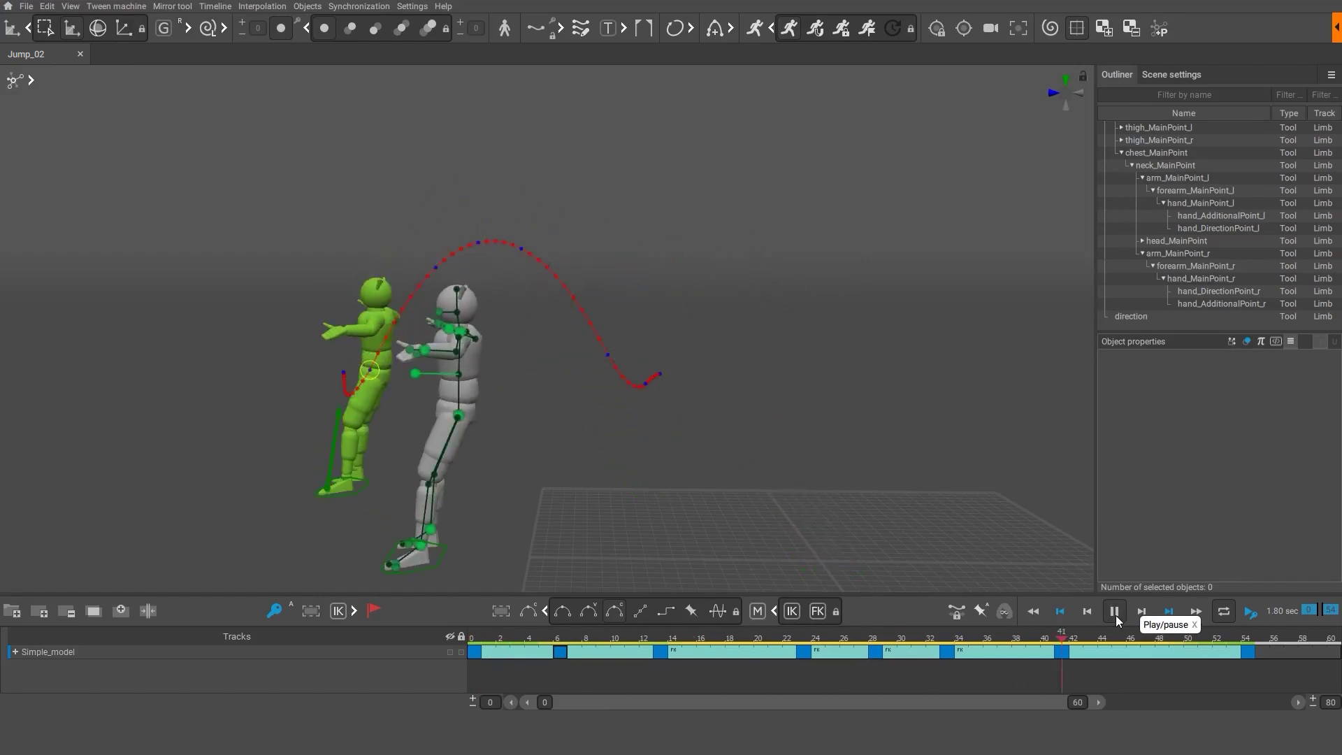
pyautogui.click(1114, 612)
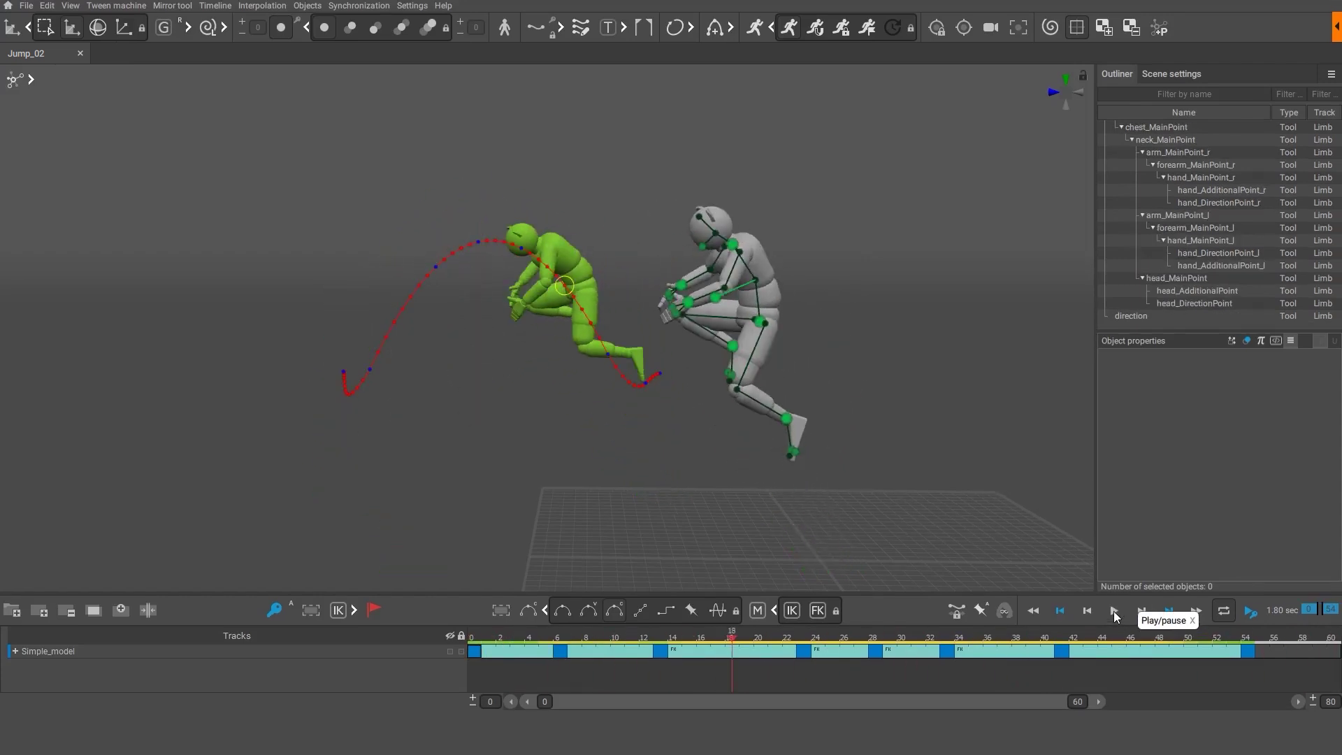
# Snap the character's whole animation to the AutoPhysics result and play it back.
pyautogui.click(981, 611)
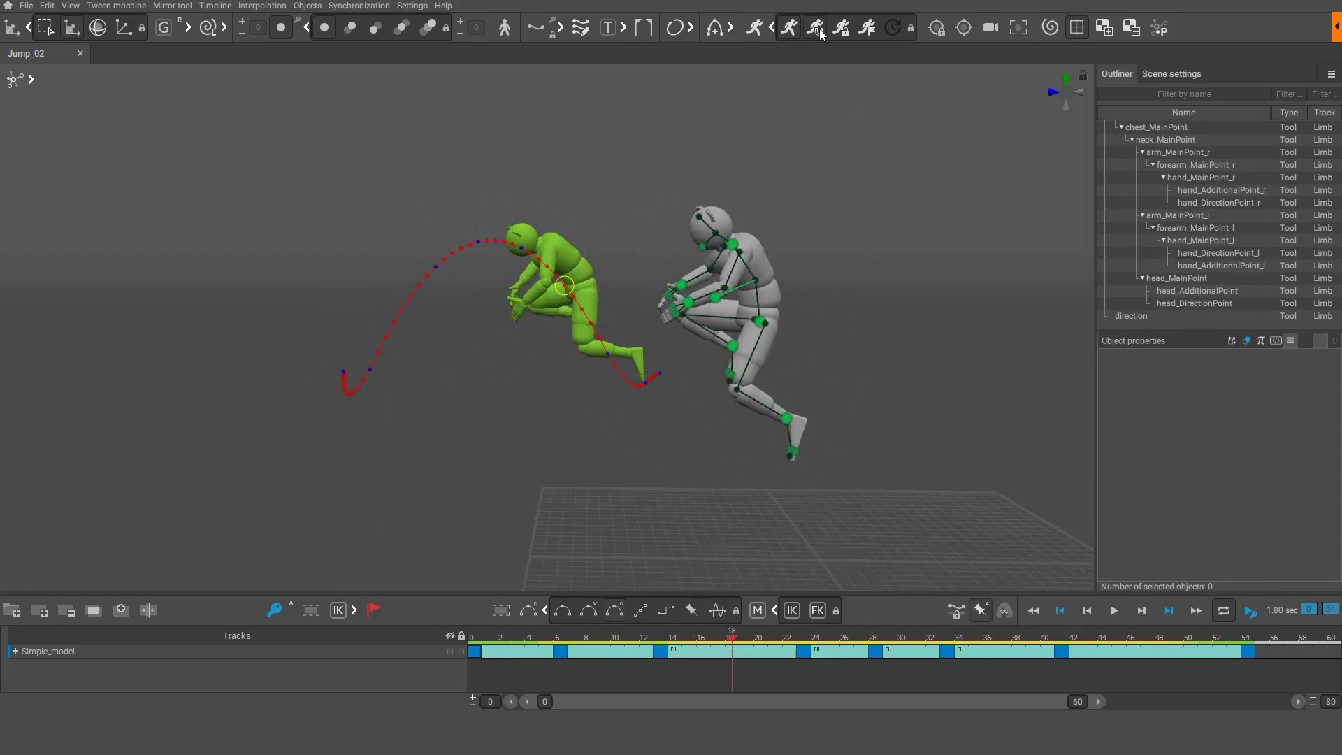
pyautogui.click(1115, 612)
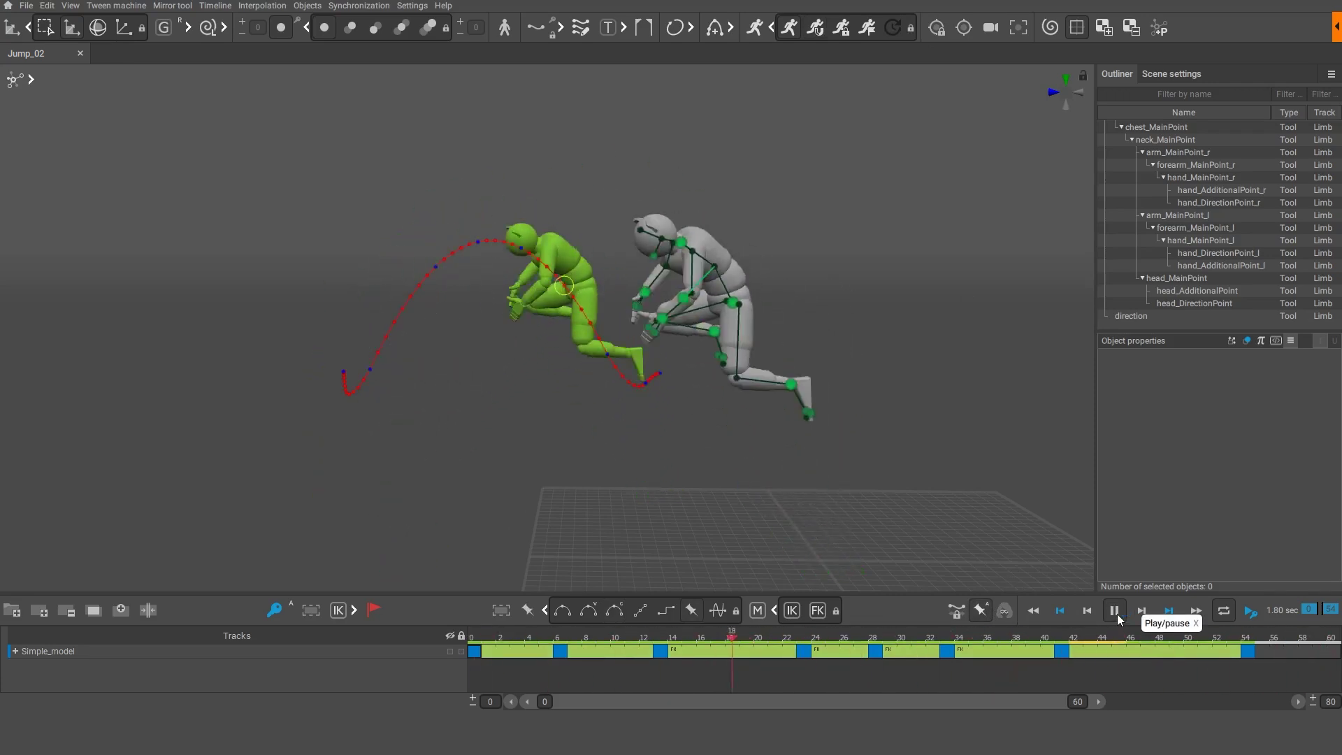
pyautogui.click(1117, 614)
# Save the scene under the new name Jump_03 in the MyFirstAnimation folder.
pyautogui.click(26, 6)
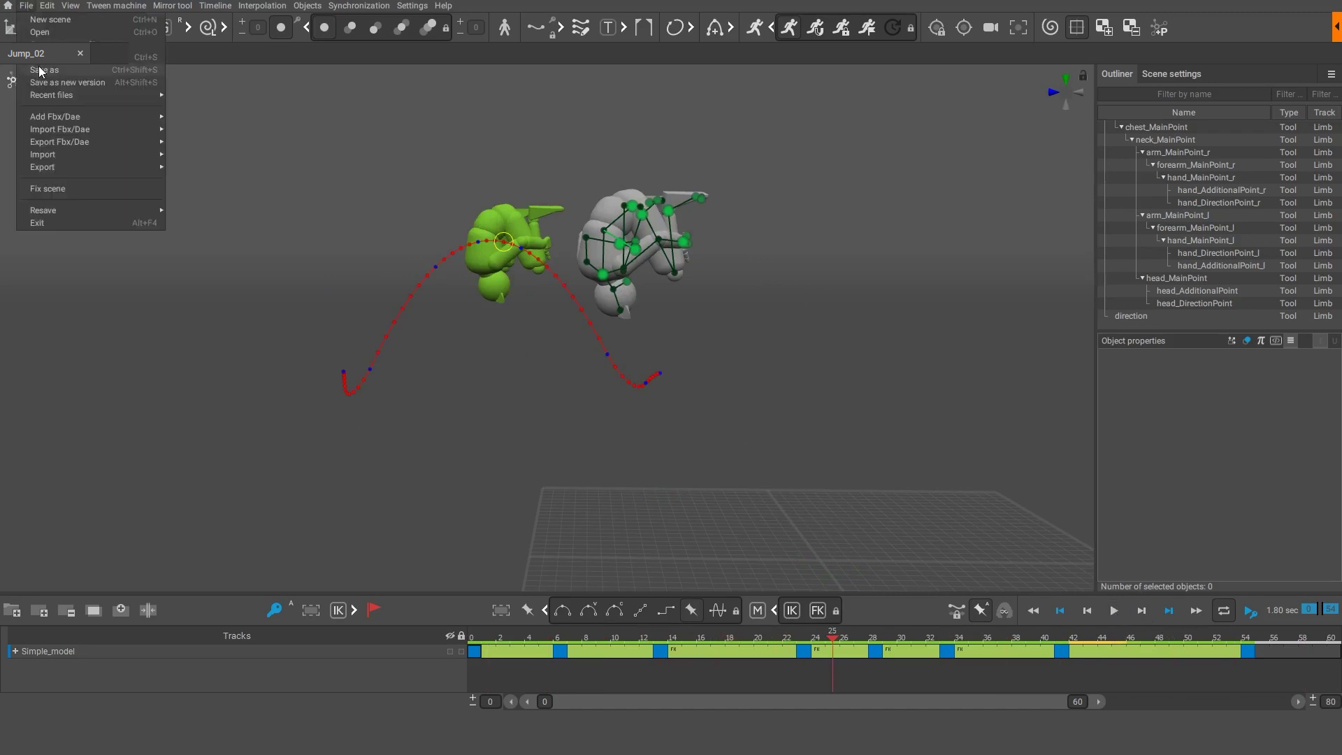
pyautogui.click(39, 70)
pyautogui.write('Jump_03')
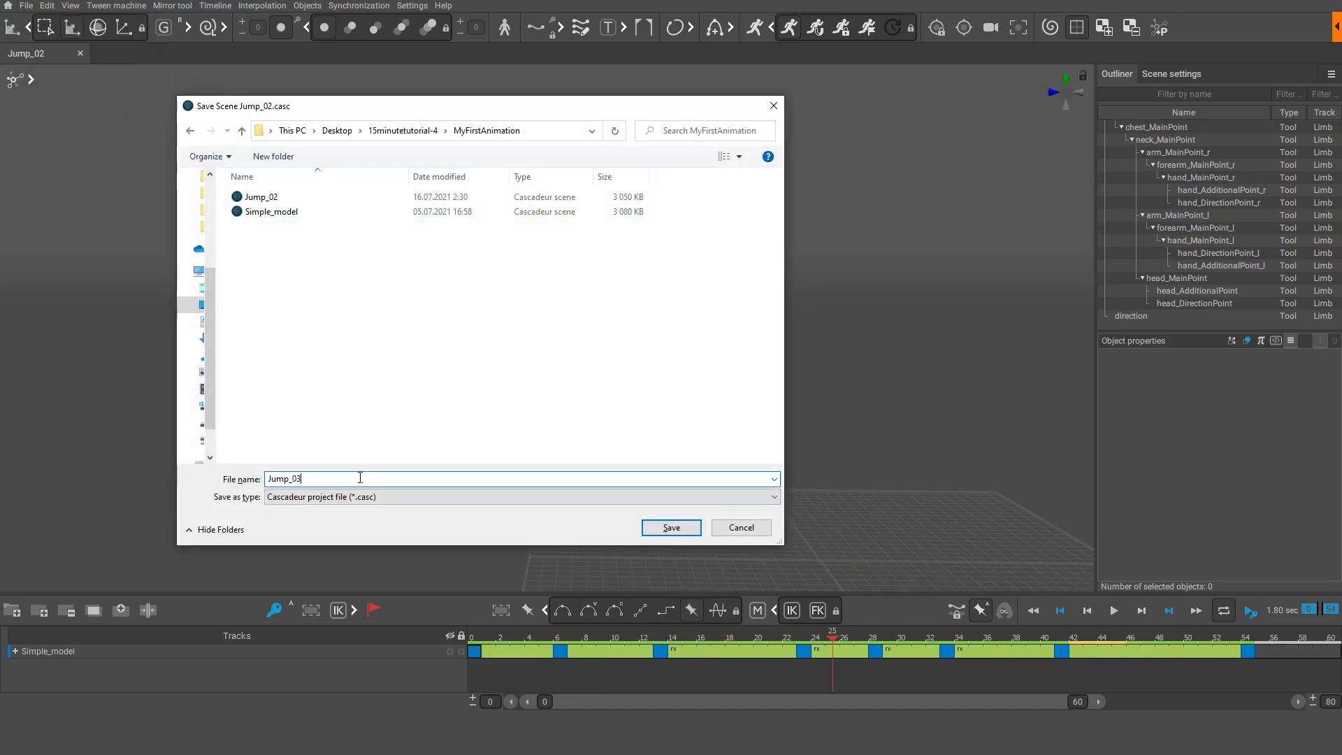
pyautogui.click(670, 528)
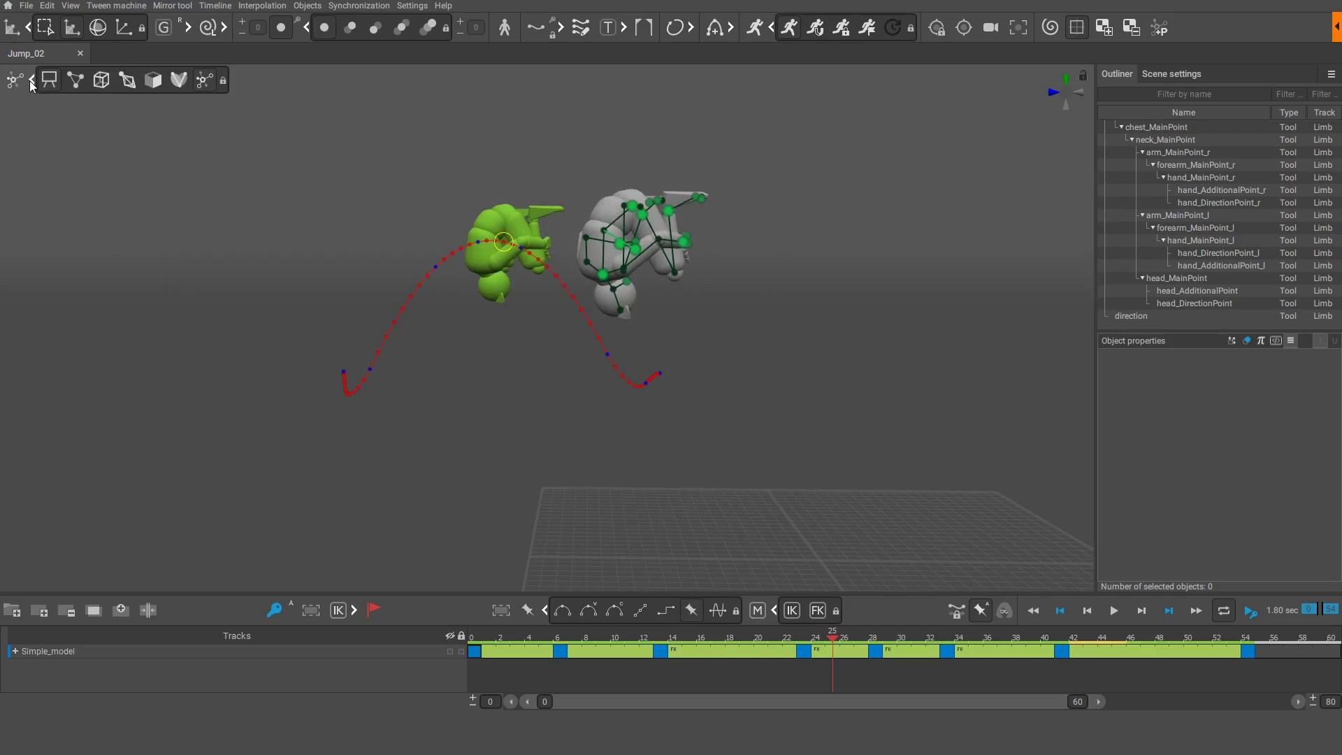
# Switch the viewport to View mode and play the finished flip.
pyautogui.click(54, 85)
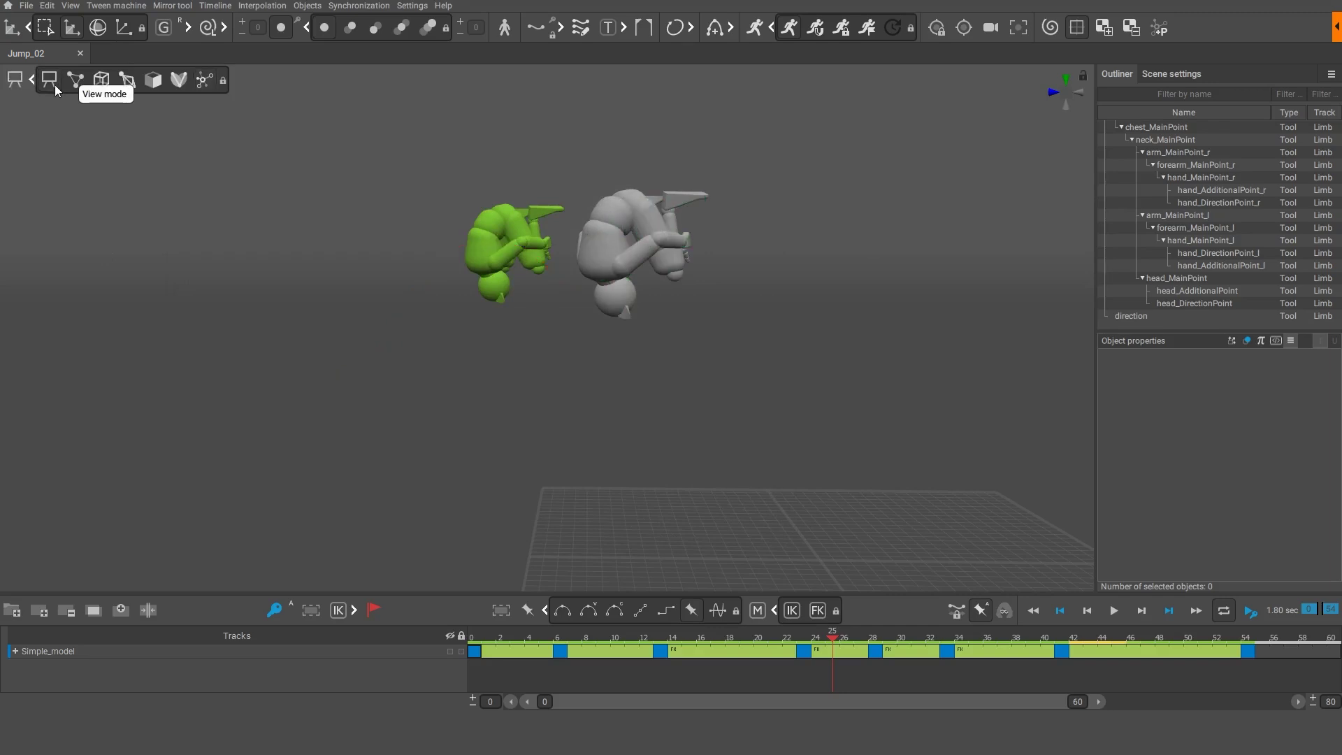
pyautogui.click(1114, 611)
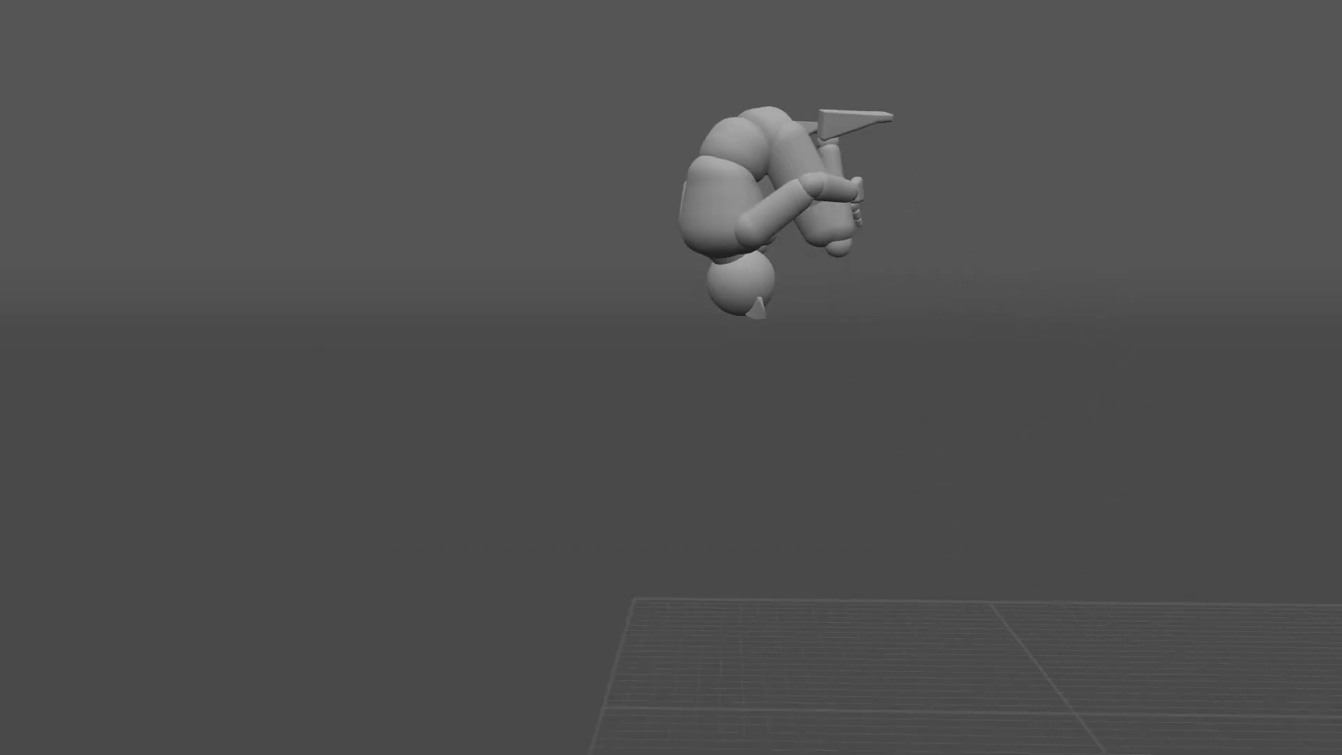